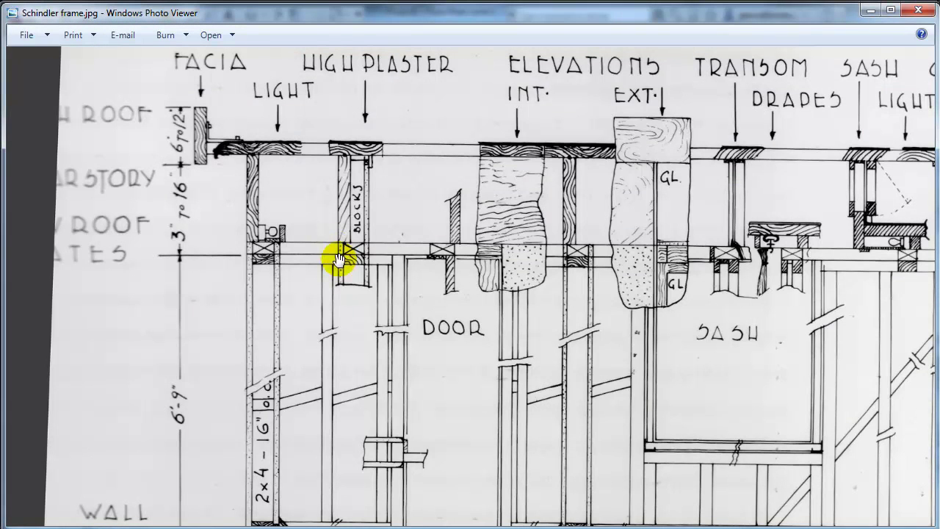
- Examine the framing section in Schindler frame.jpg, from the roof and clerestory plates down to the floor and foundation
{"action": "scroll", "coordinate": [360, 273], "scroll_direction": "down", "scroll_amount": 2}
{"action": "scroll", "coordinate": [361, 274], "scroll_direction": "down", "scroll_amount": 2}
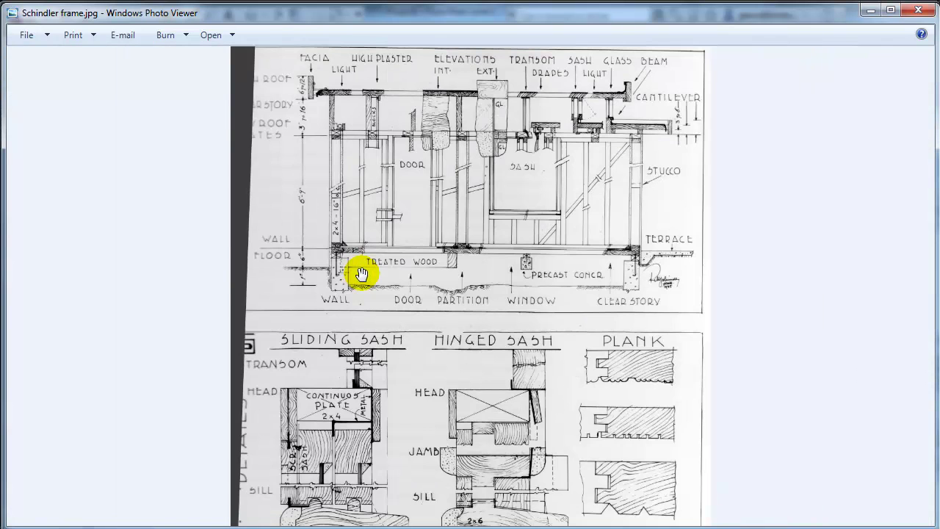
{"action": "scroll", "coordinate": [363, 274], "scroll_direction": "down", "scroll_amount": 3}
{"action": "scroll", "coordinate": [365, 275], "scroll_direction": "up", "scroll_amount": 3}
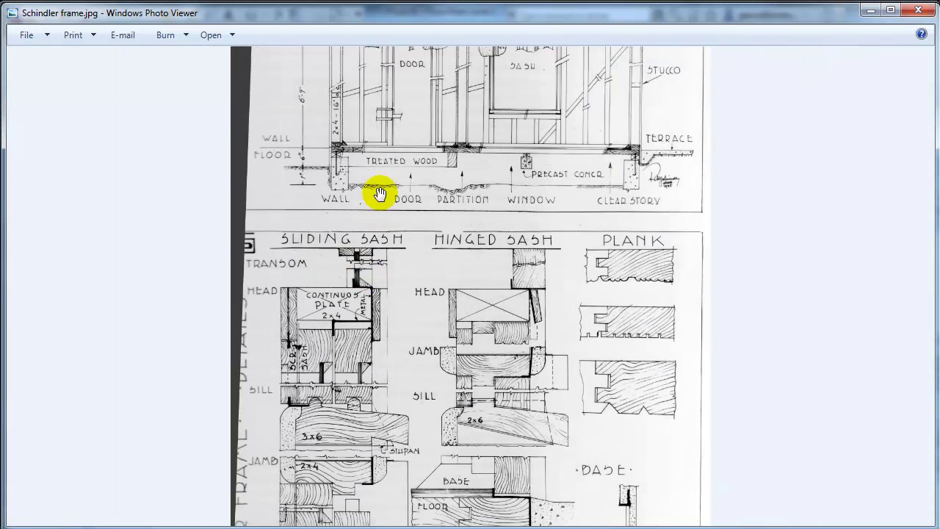
{"action": "left_click_drag", "start_coordinate": [394, 178], "coordinate": [395, 280]}
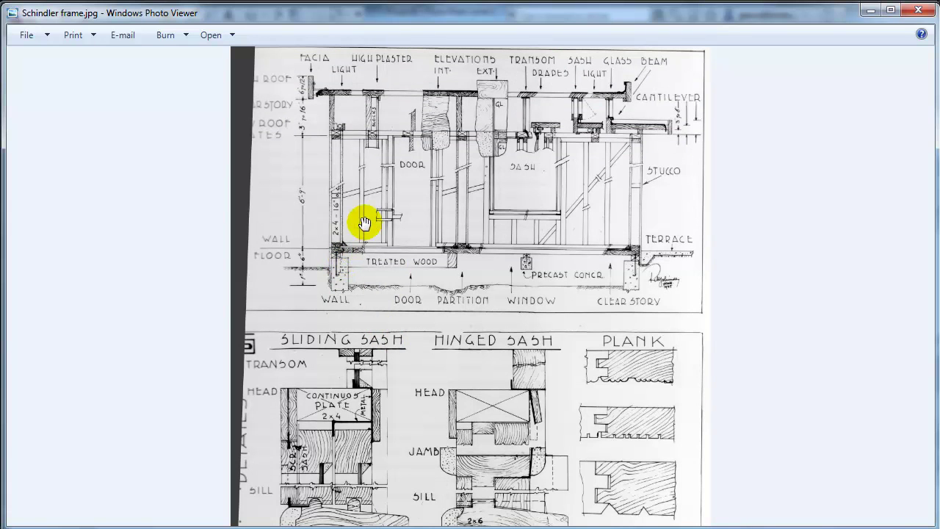
{"action": "scroll", "coordinate": [369, 183], "scroll_direction": "up", "scroll_amount": 3}
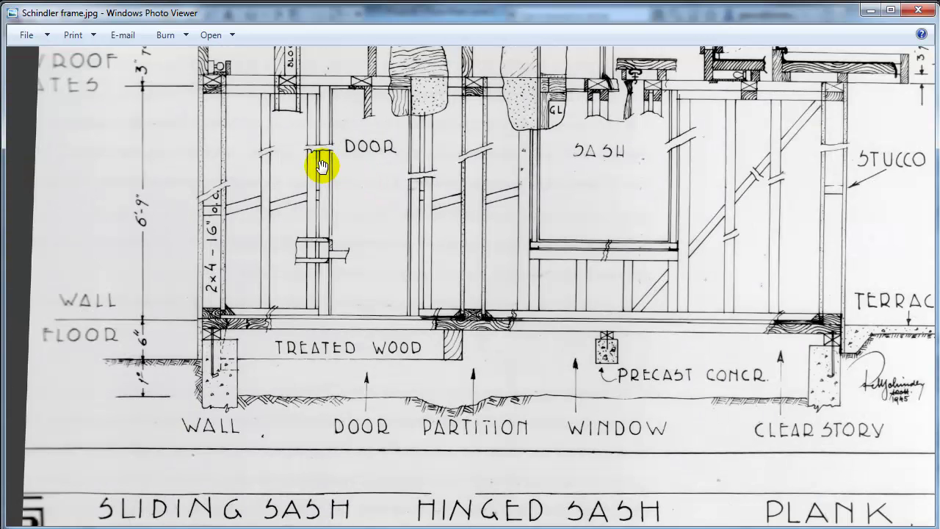
{"action": "scroll", "coordinate": [312, 176], "scroll_direction": "up", "scroll_amount": 2}
{"action": "scroll", "coordinate": [402, 337], "scroll_direction": "down", "scroll_amount": 1}
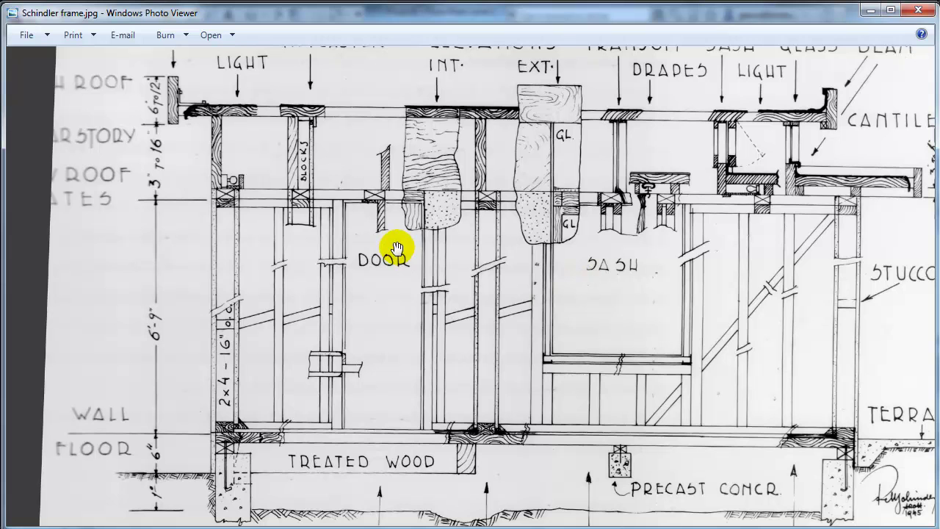
{"action": "scroll", "coordinate": [536, 263], "scroll_direction": "down", "scroll_amount": 1}
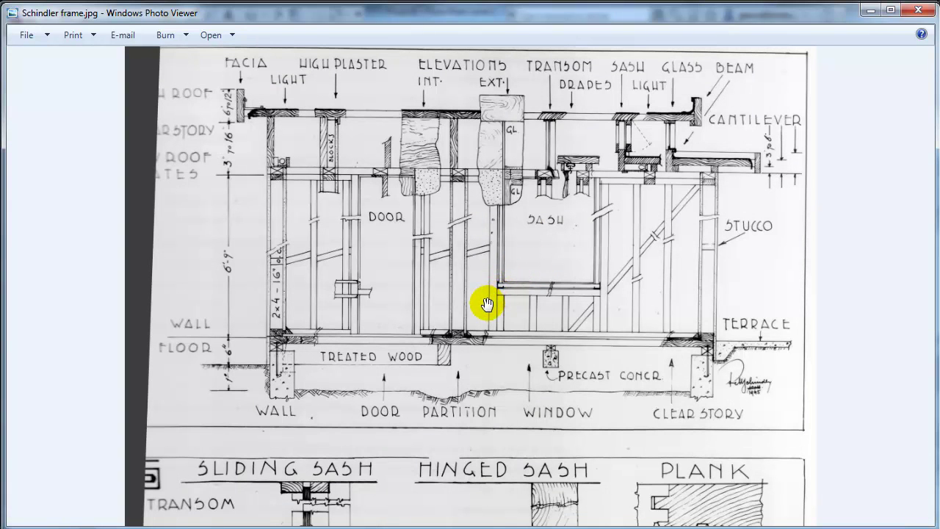
- Study the sash, sill, jamb, base and door details below the framing section in Schindler frame.jpg
{"action": "scroll", "coordinate": [472, 309], "scroll_direction": "down", "scroll_amount": 3}
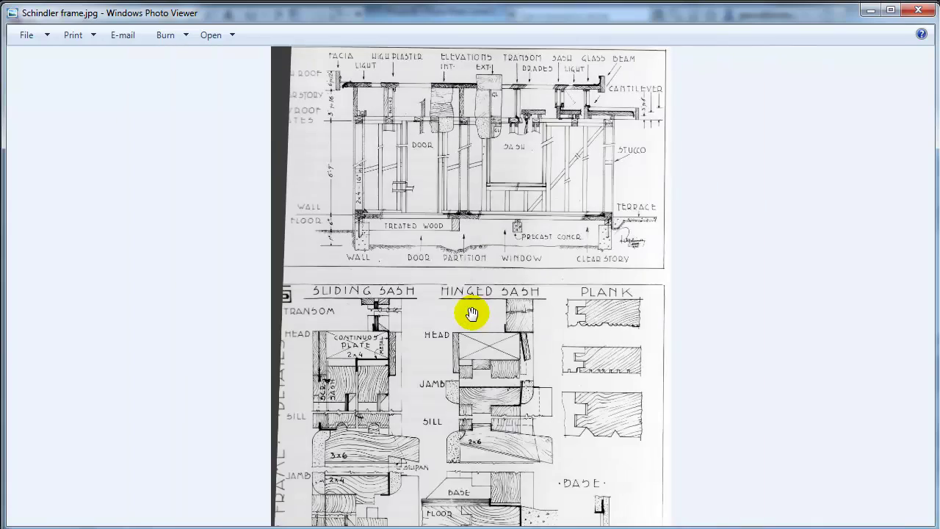
{"action": "scroll", "coordinate": [418, 359], "scroll_direction": "up", "scroll_amount": 3}
{"action": "scroll", "coordinate": [399, 394], "scroll_direction": "up", "scroll_amount": 2}
{"action": "left_click_drag", "start_coordinate": [488, 257], "coordinate": [478, 156]}
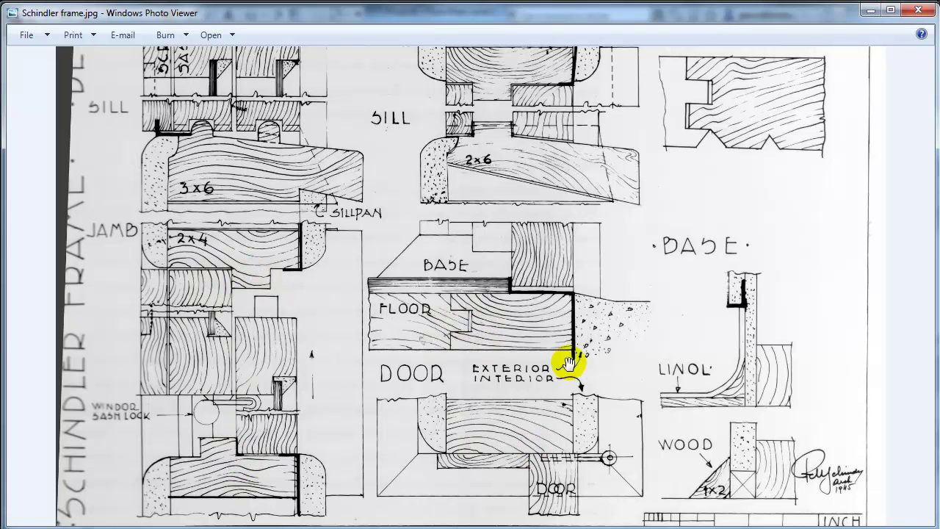
{"action": "scroll", "coordinate": [564, 317], "scroll_direction": "down", "scroll_amount": 1}
{"action": "left_click_drag", "start_coordinate": [525, 272], "coordinate": [538, 405]}
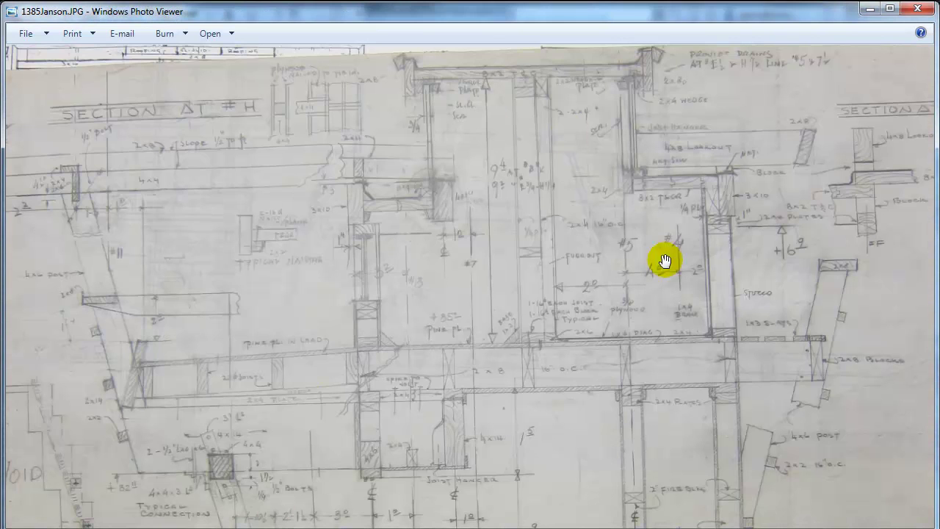
{"action": "scroll", "coordinate": [713, 326], "scroll_direction": "up", "scroll_amount": 5}
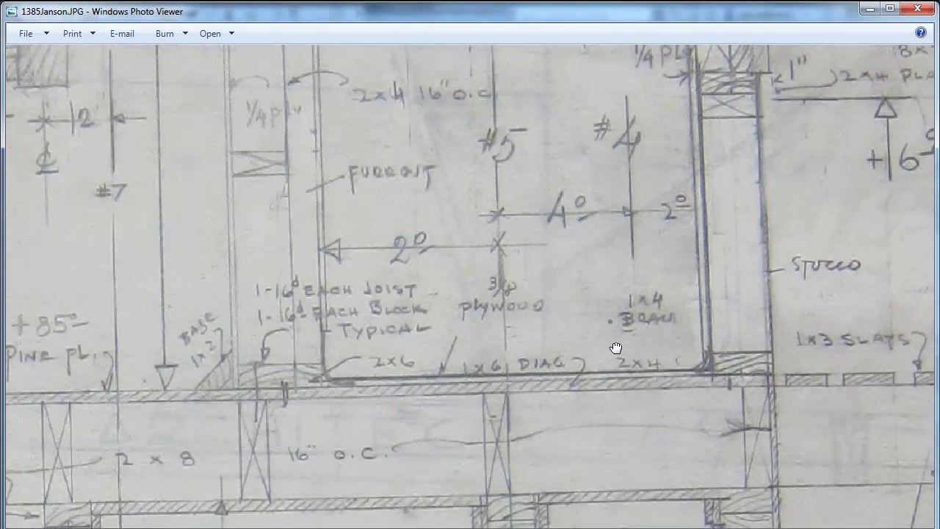
{"action": "left_click_drag", "start_coordinate": [616, 347], "coordinate": [633, 499]}
{"action": "scroll", "coordinate": [625, 462], "scroll_direction": "down", "scroll_amount": 2}
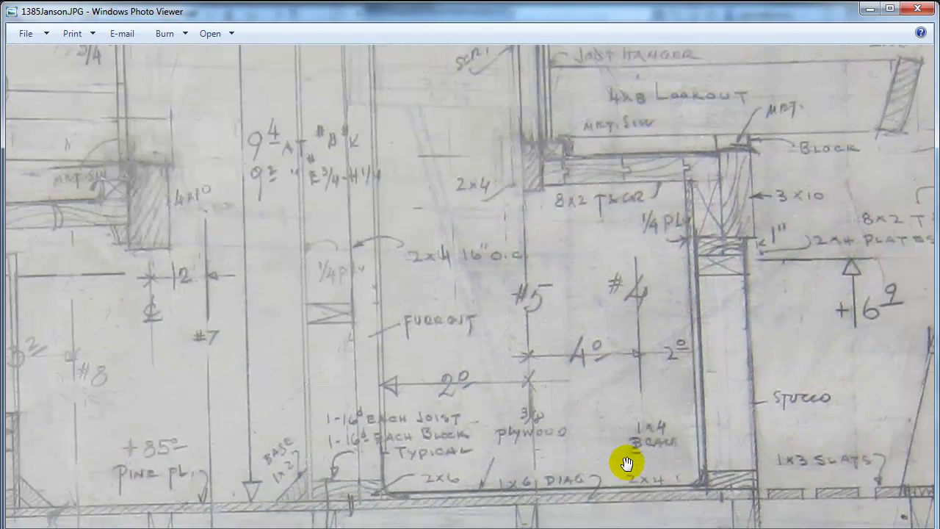
{"action": "scroll", "coordinate": [624, 460], "scroll_direction": "down", "scroll_amount": 2}
{"action": "left_click_drag", "start_coordinate": [614, 415], "coordinate": [614, 449]}
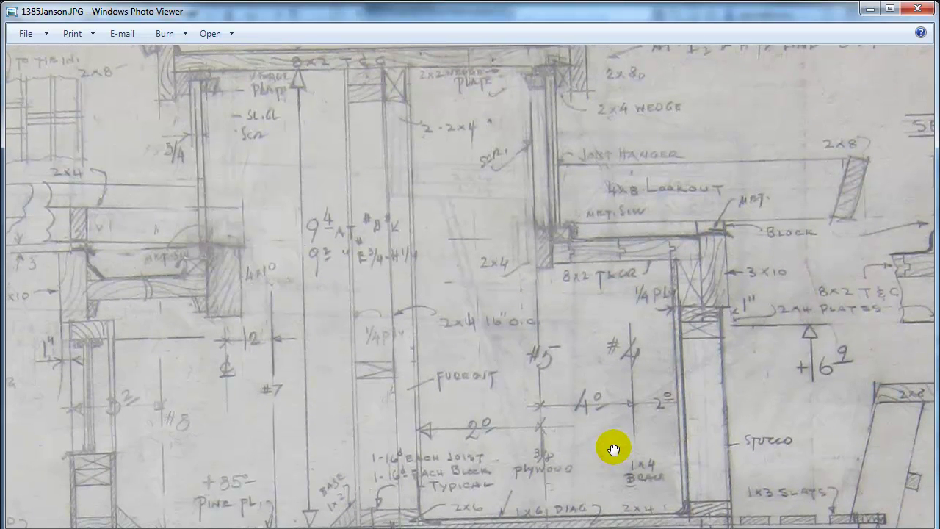
{"action": "scroll", "coordinate": [608, 436], "scroll_direction": "down", "scroll_amount": 1}
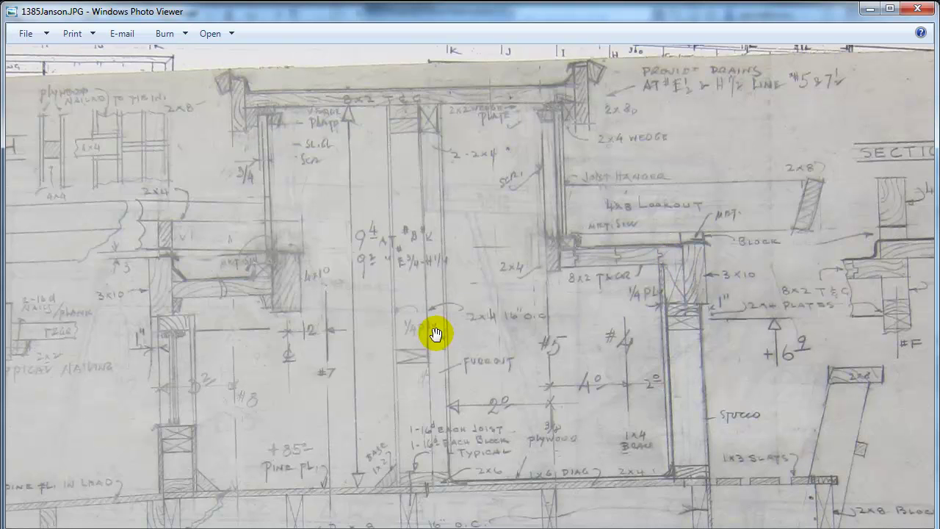
{"action": "scroll", "coordinate": [447, 346], "scroll_direction": "down", "scroll_amount": 1}
{"action": "mouse_move", "coordinate": [530, 394]}
{"action": "left_mouse_down"}
{"action": "mouse_move", "coordinate": [518, 252]}
{"action": "mouse_move", "coordinate": [525, 174]}
{"action": "left_mouse_up"}
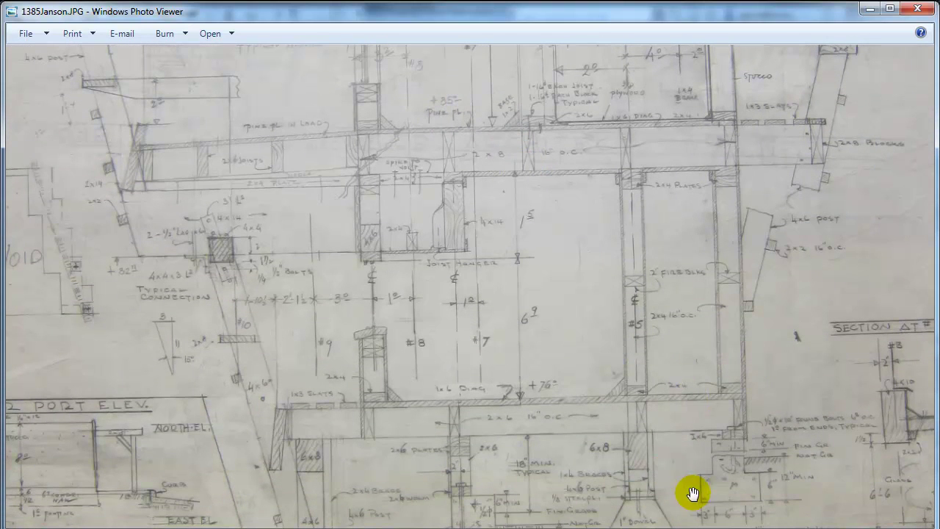
{"action": "mouse_move", "coordinate": [534, 458]}
{"action": "left_mouse_down"}
{"action": "mouse_move", "coordinate": [560, 447]}
{"action": "mouse_move", "coordinate": [562, 404]}
{"action": "mouse_move", "coordinate": [545, 338]}
{"action": "mouse_move", "coordinate": [531, 365]}
{"action": "mouse_move", "coordinate": [492, 394]}
{"action": "mouse_move", "coordinate": [503, 419]}
{"action": "left_mouse_up"}
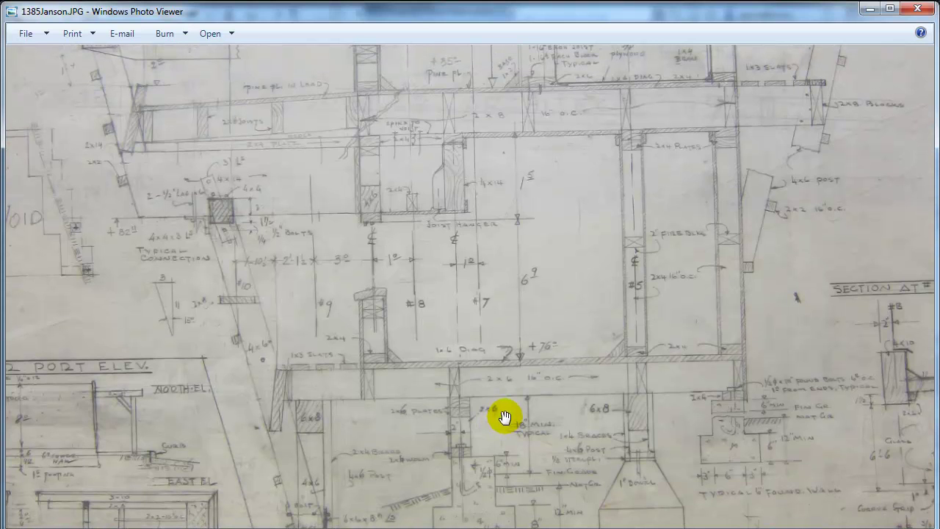
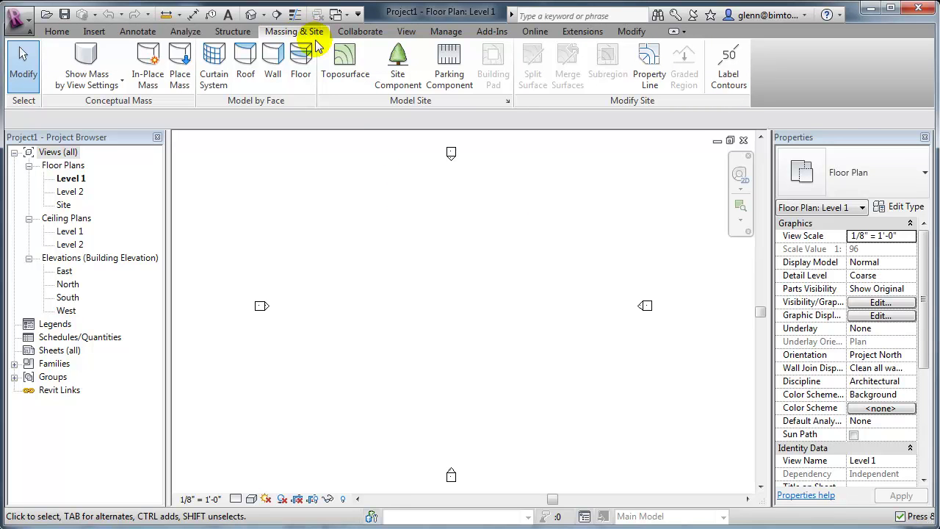
- Start a toposurface in Revit, dismiss the visibility warning and open the Site floor plan
{"action": "left_click", "coordinate": [345, 60]}
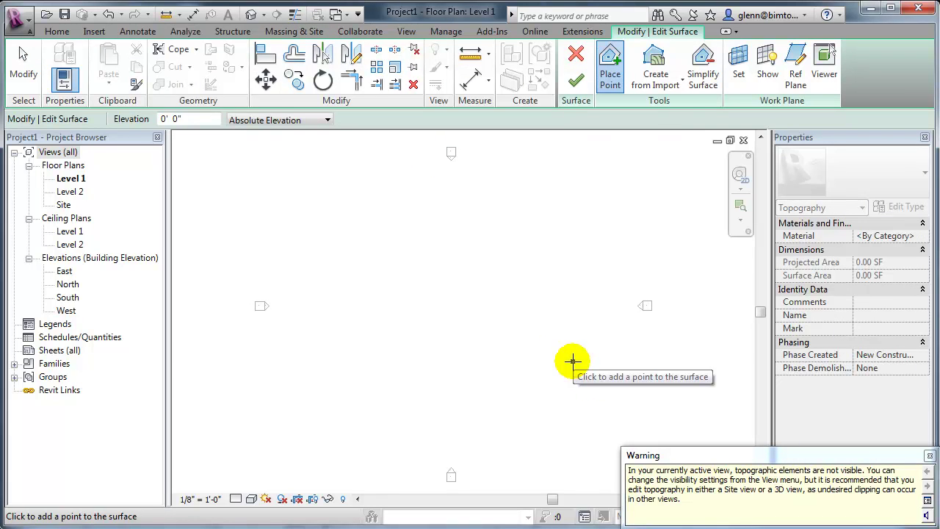
{"action": "left_click", "coordinate": [929, 455]}
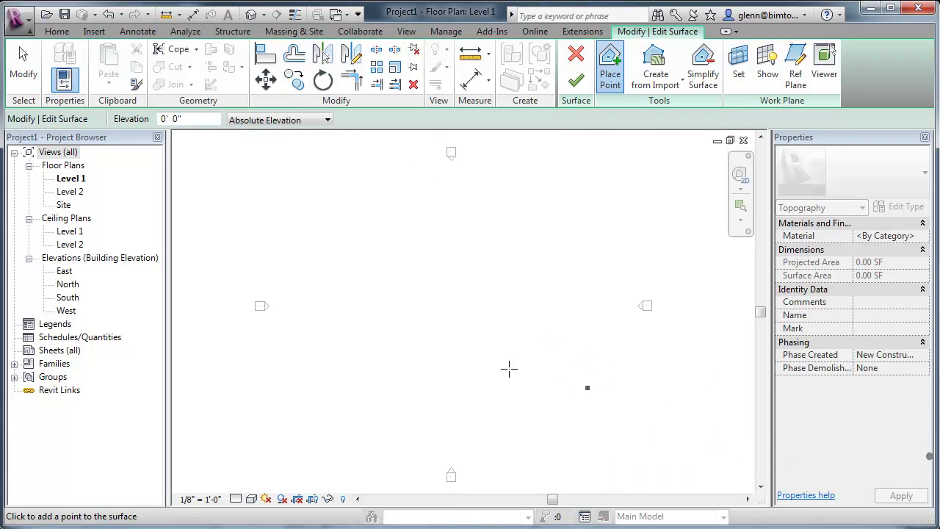
{"action": "left_click", "coordinate": [63, 204]}
{"action": "double_click", "coordinate": [66, 205]}
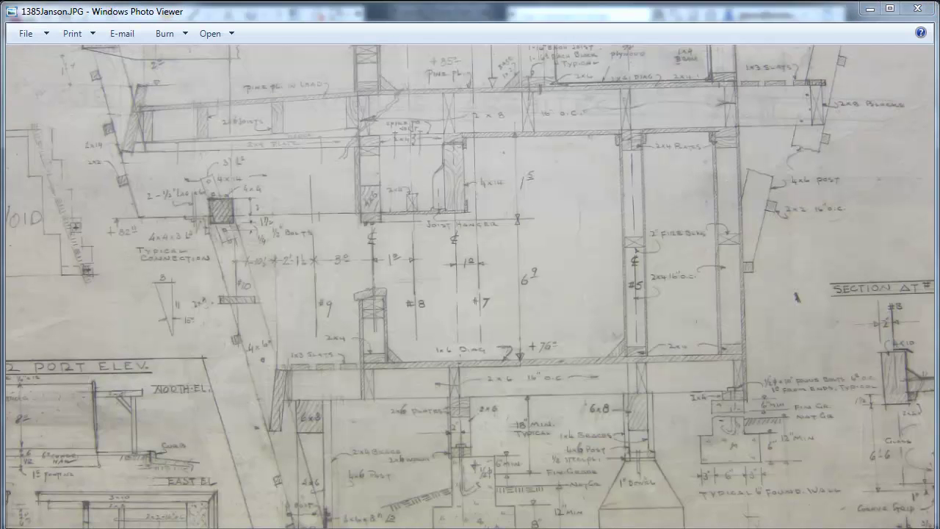
- Switch to Schindler frame.jpg in Windows Photo Viewer and review the floor and foundation part of the framing section
{"action": "key", "text": "Right"}
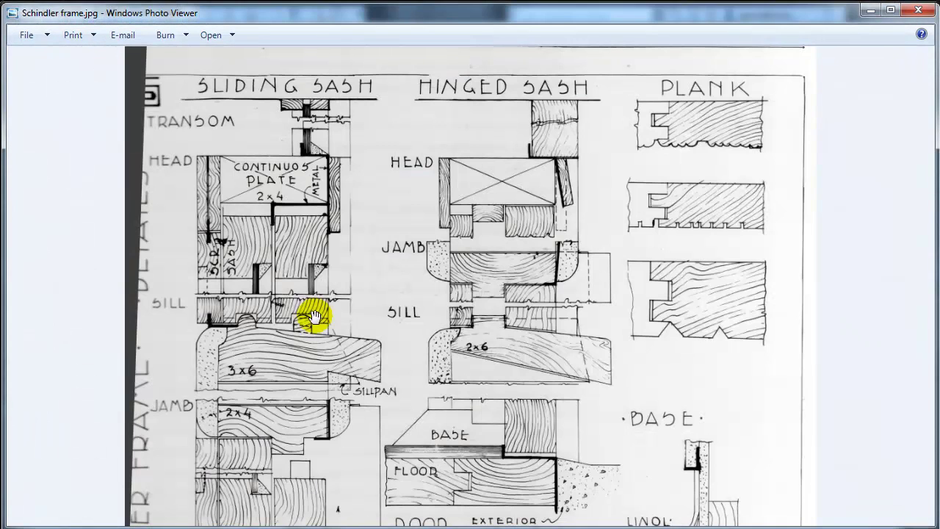
{"action": "scroll", "coordinate": [293, 321], "scroll_direction": "down", "scroll_amount": 2}
{"action": "left_click_drag", "start_coordinate": [367, 172], "coordinate": [387, 208]}
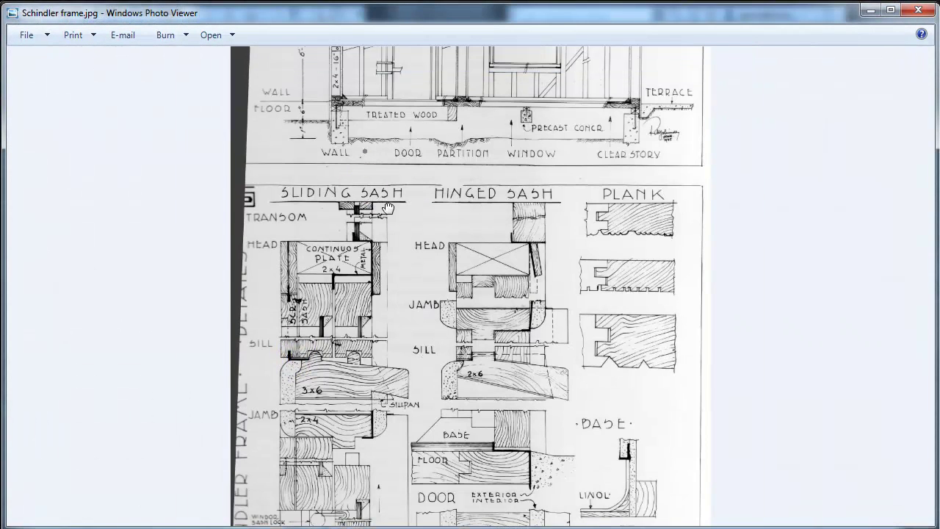
{"action": "scroll", "coordinate": [387, 208], "scroll_direction": "down", "scroll_amount": 2}
{"action": "scroll", "coordinate": [359, 309], "scroll_direction": "up", "scroll_amount": 3}
{"action": "left_click_drag", "start_coordinate": [315, 288], "coordinate": [335, 400]}
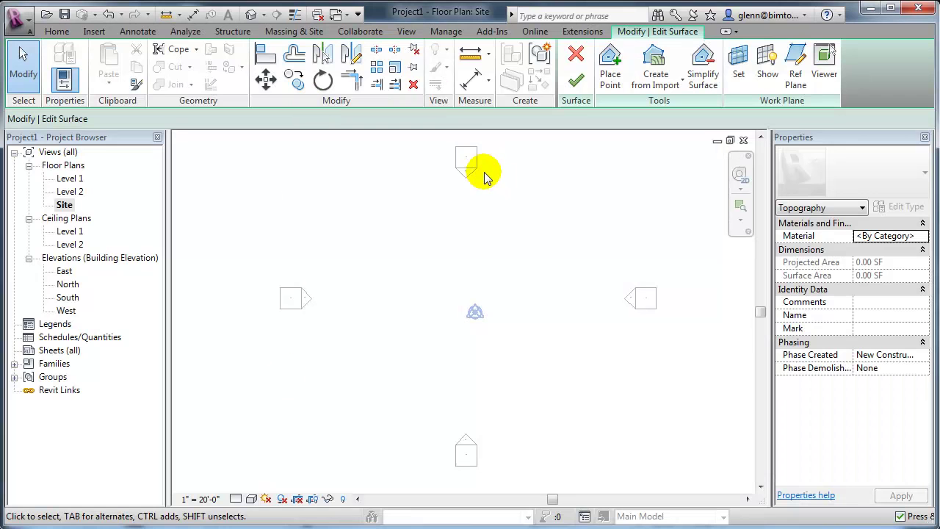
- Back in Revit, place four toposurface corner points at elevation -6", outlining a roughly rectangular site around the project base point
{"action": "left_click", "coordinate": [610, 67]}
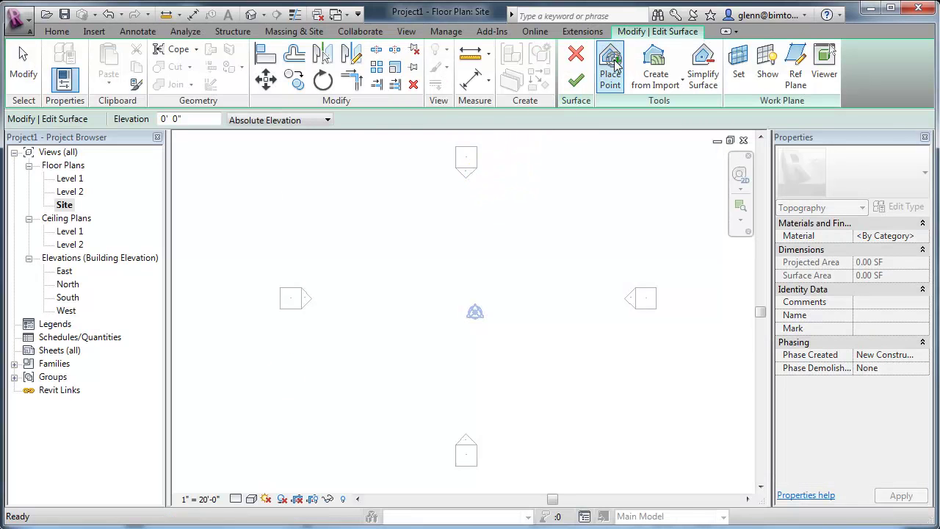
{"action": "left_click", "coordinate": [184, 120]}
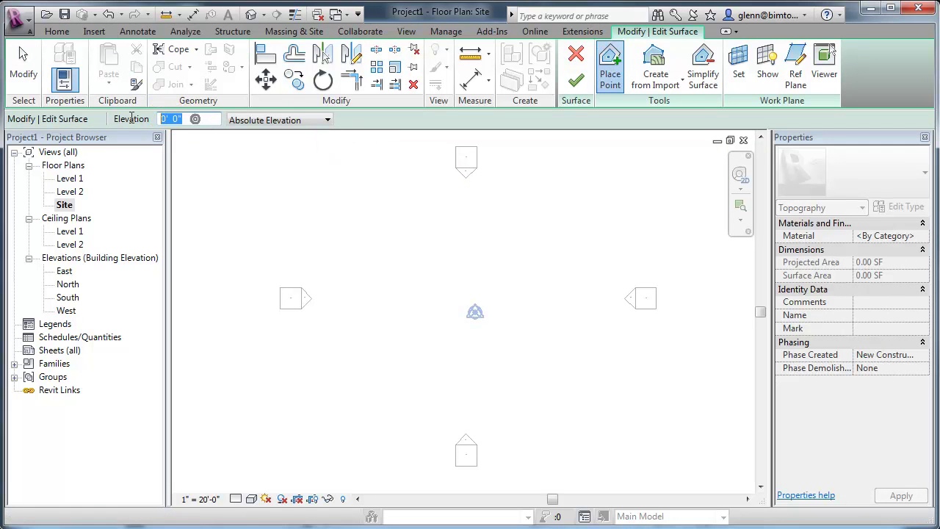
{"action": "type", "text": "-6"}
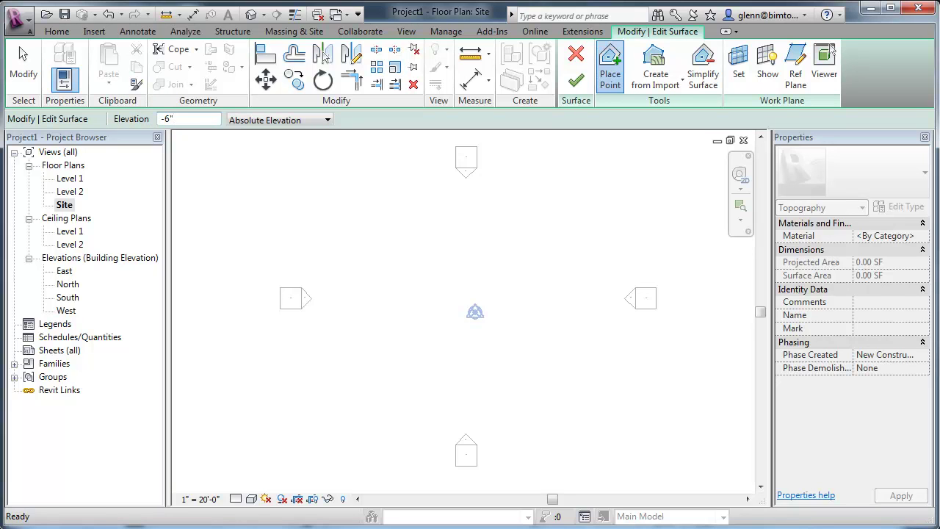
{"action": "left_click", "coordinate": [318, 176]}
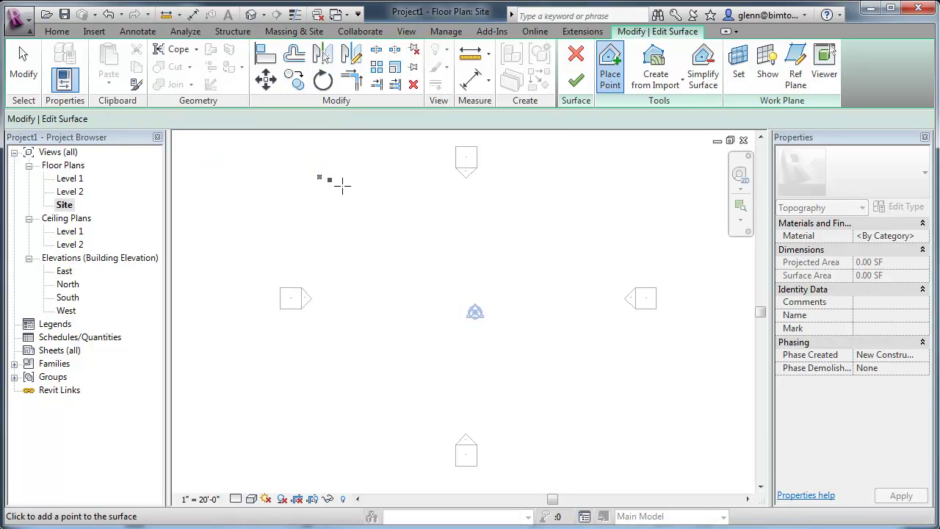
{"action": "left_click", "coordinate": [608, 175]}
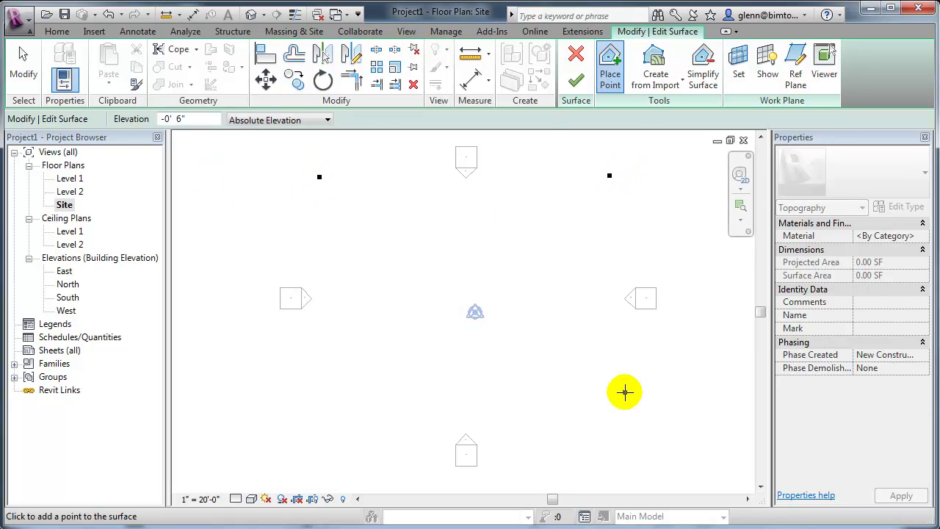
{"action": "left_click", "coordinate": [618, 418]}
{"action": "left_click", "coordinate": [337, 421]}
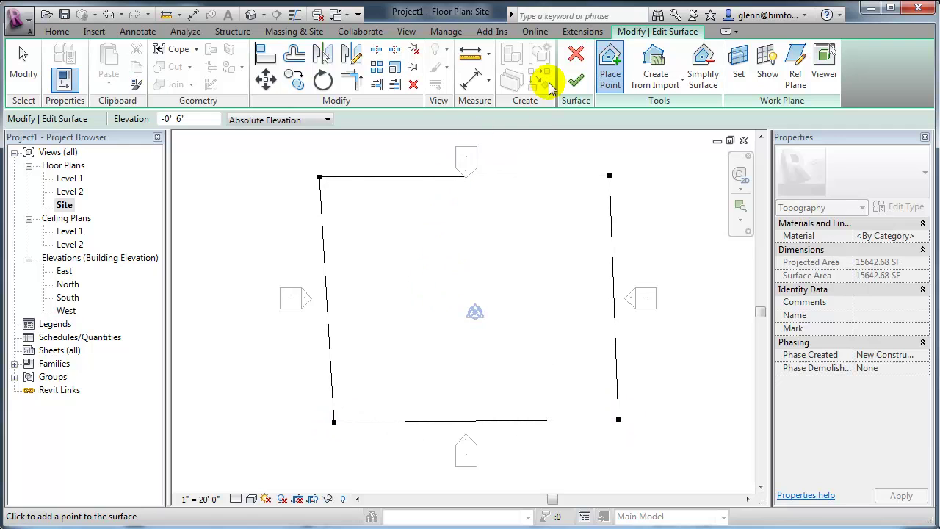
- Move the surface's southwest corner point west to straighten the west edge, and finish the toposurface
{"action": "left_click", "coordinate": [22, 59]}
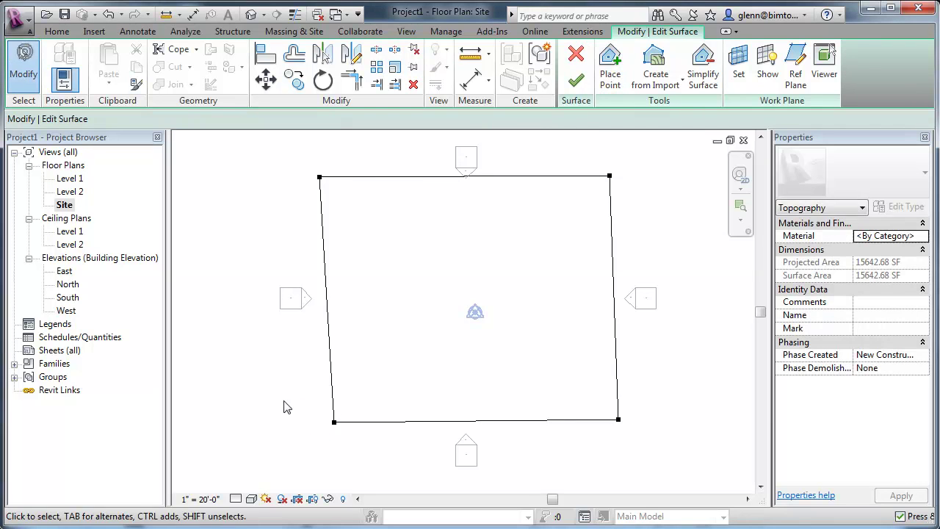
{"action": "left_click_drag", "start_coordinate": [334, 422], "coordinate": [318, 420]}
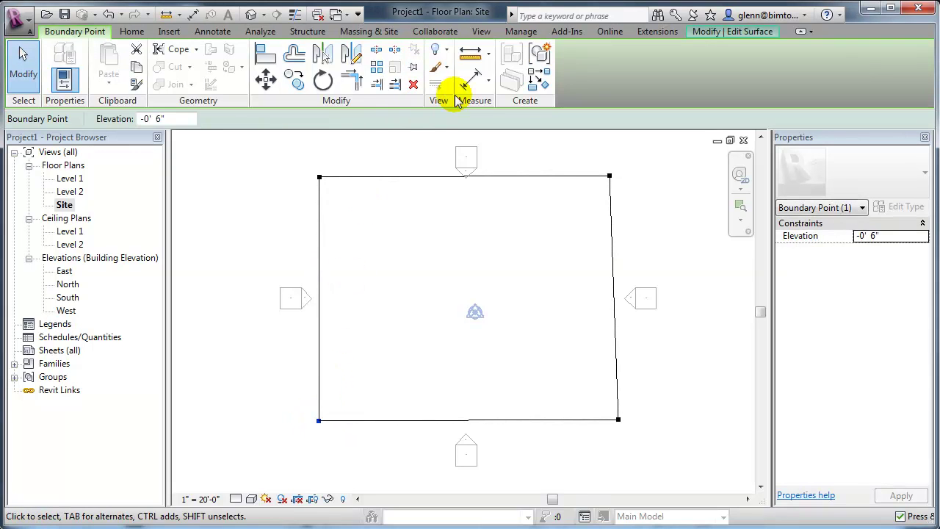
{"action": "left_click", "coordinate": [254, 248]}
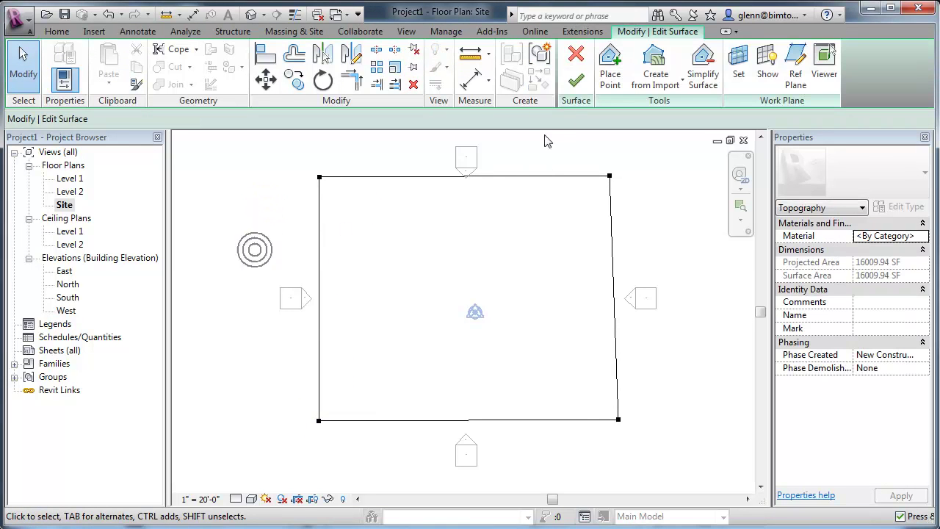
{"action": "left_click", "coordinate": [574, 82]}
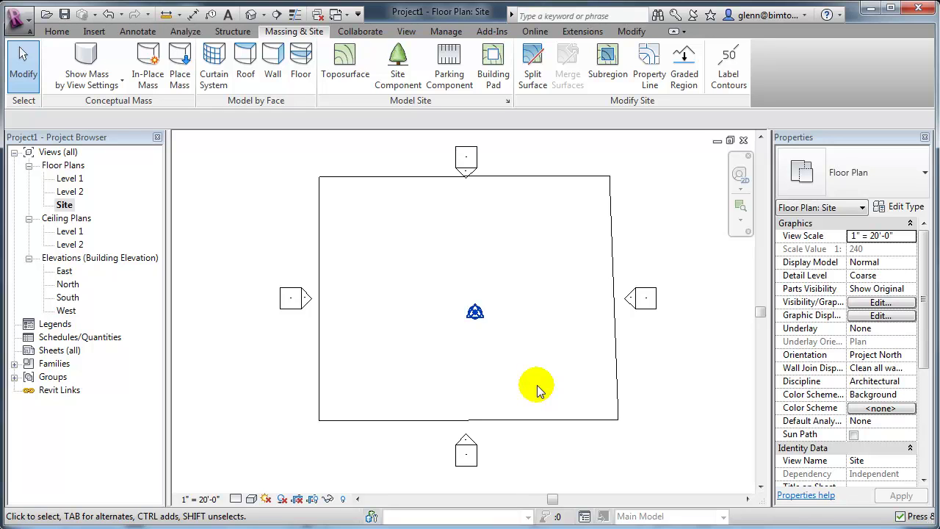
- Start the Wall tool and choose the basic wall type Foundation - 12" Concrete
{"action": "left_click", "coordinate": [65, 33]}
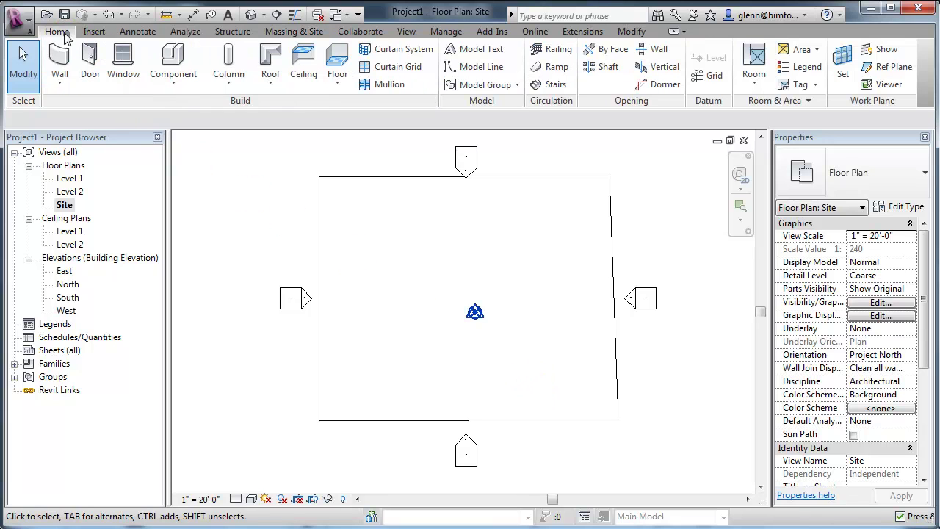
{"action": "left_click", "coordinate": [63, 69]}
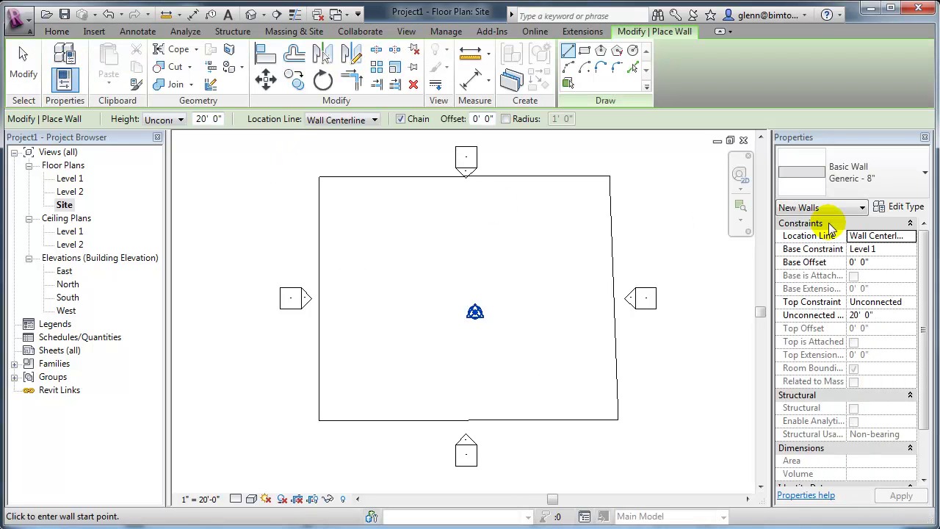
{"action": "left_click", "coordinate": [903, 183]}
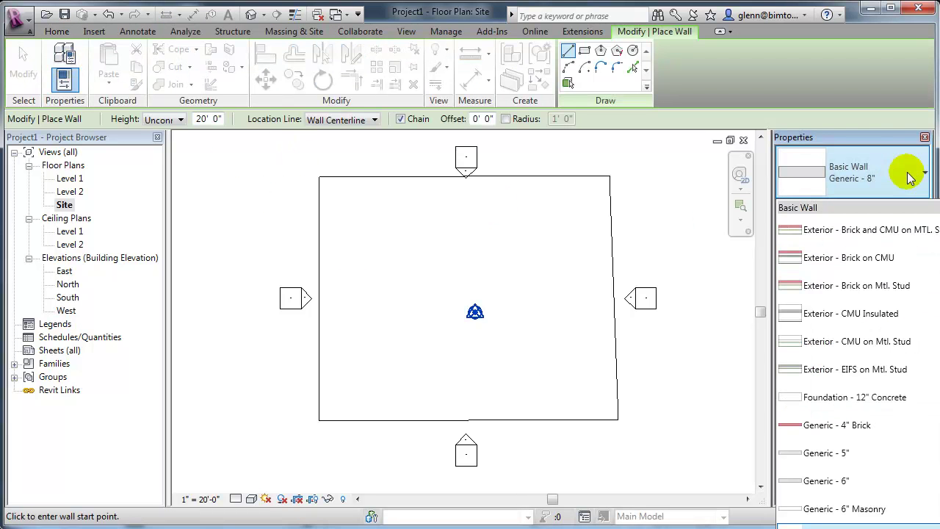
{"action": "scroll", "coordinate": [918, 283], "scroll_direction": "down", "scroll_amount": 1}
{"action": "scroll", "coordinate": [932, 367], "scroll_direction": "down", "scroll_amount": 6}
{"action": "scroll", "coordinate": [936, 369], "scroll_direction": "up", "scroll_amount": 4}
{"action": "scroll", "coordinate": [932, 363], "scroll_direction": "up", "scroll_amount": 1}
{"action": "left_click", "coordinate": [857, 297]}
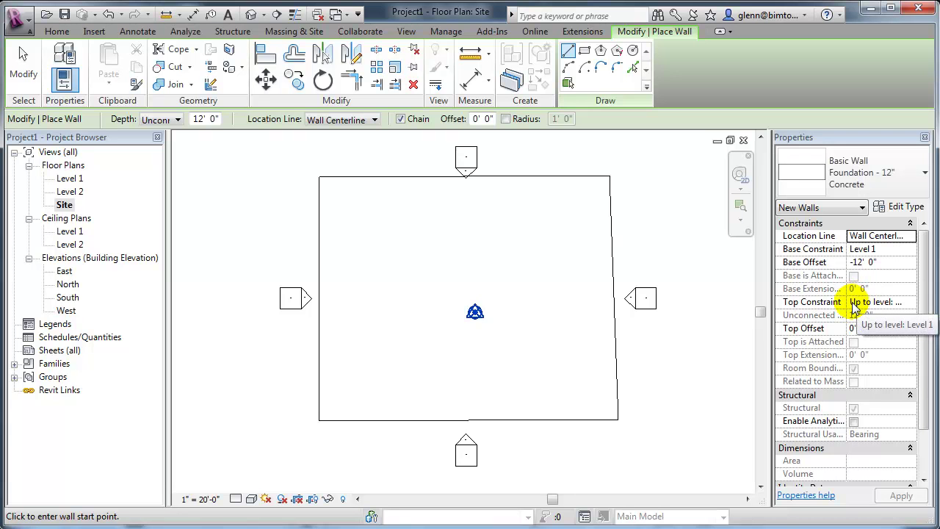
- Duplicate the foundation wall type under the name Foundation - 6" Concrete
{"action": "left_click", "coordinate": [897, 211]}
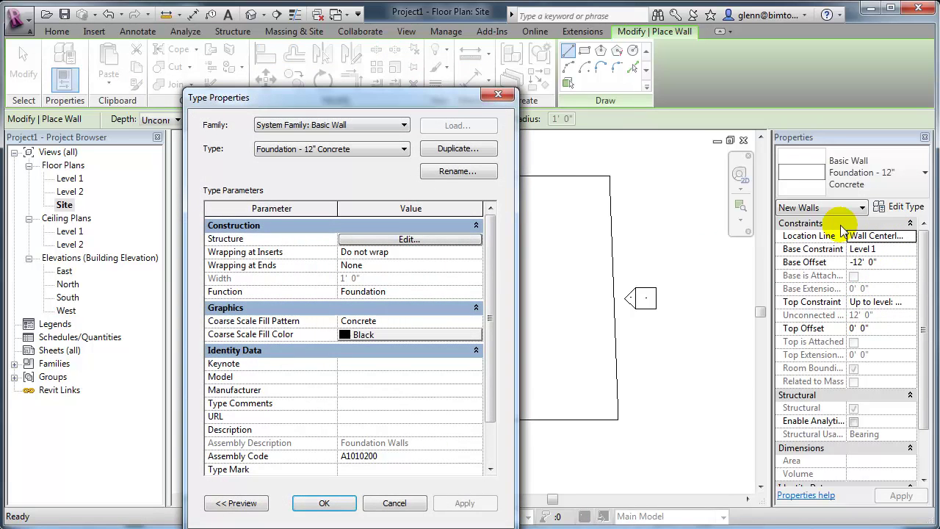
{"action": "left_click", "coordinate": [469, 151]}
{"action": "left_click", "coordinate": [356, 304]}
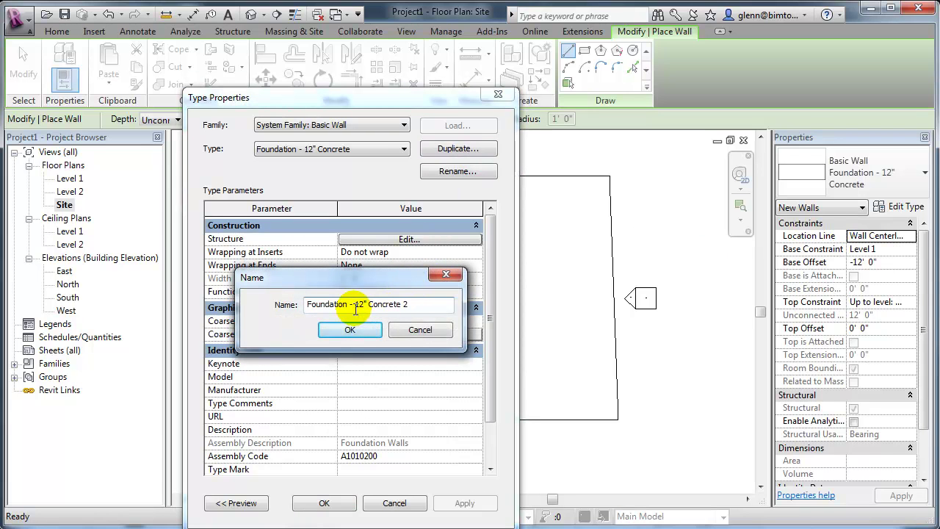
{"action": "left_click_drag", "start_coordinate": [358, 308], "coordinate": [362, 308]}
{"action": "type", "text": "6"}
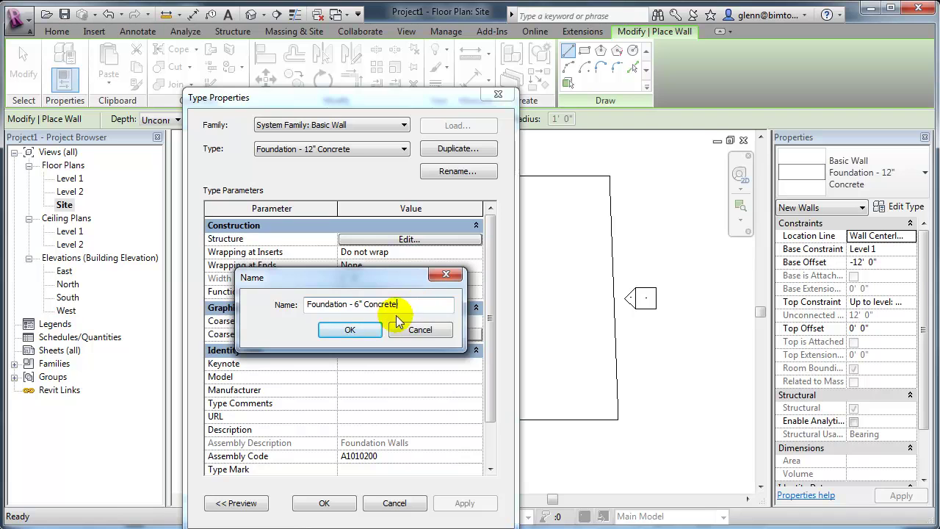
{"action": "left_click", "coordinate": [350, 330]}
- Set the new foundation type's concrete structure layer to 0' 6" thick and accept the type properties
{"action": "left_click", "coordinate": [399, 242]}
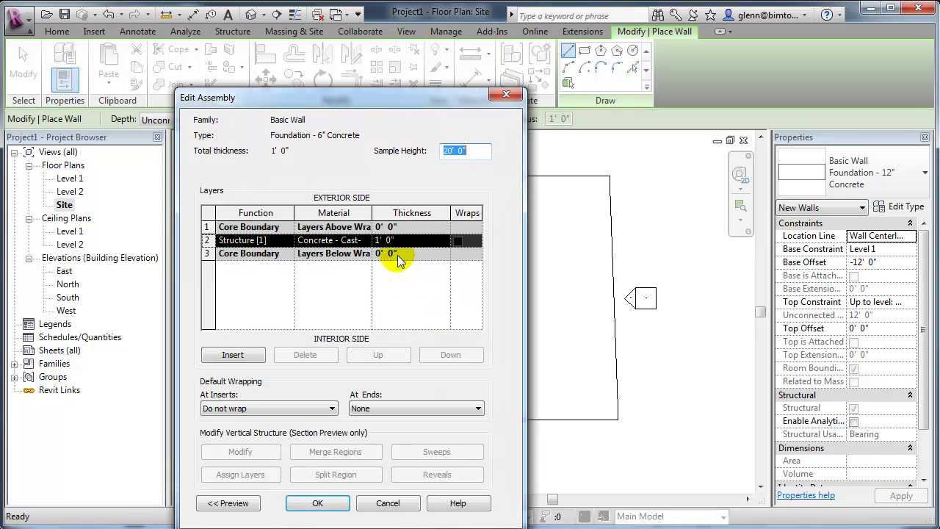
{"action": "left_click", "coordinate": [387, 240]}
{"action": "type", "text": "0 6"}
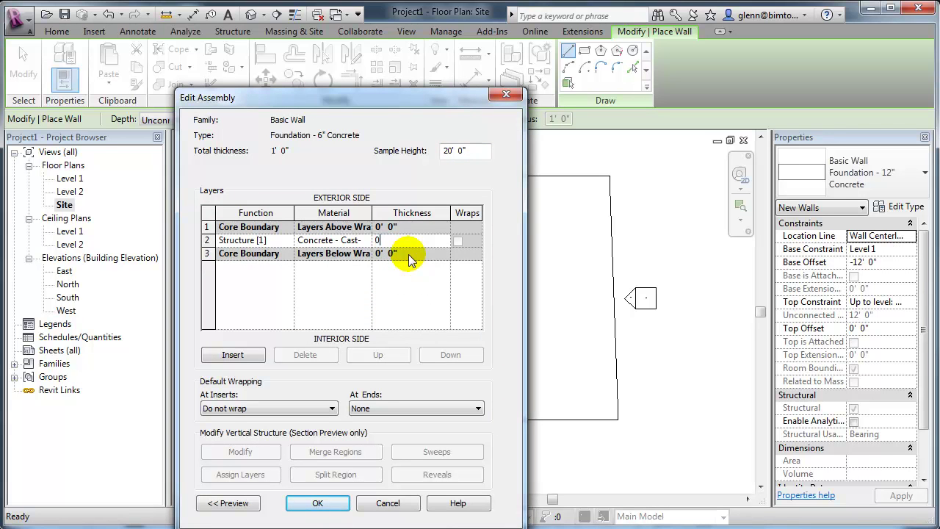
{"action": "left_click", "coordinate": [317, 502]}
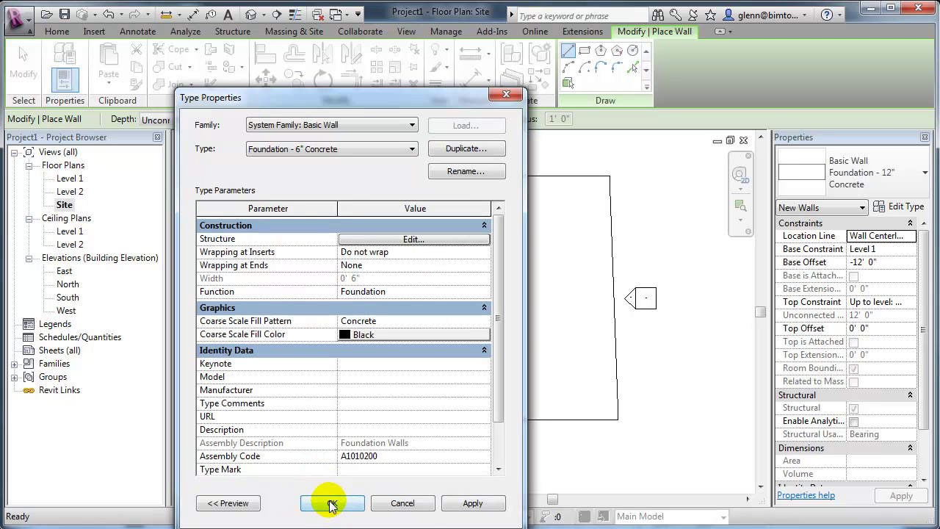
{"action": "left_click", "coordinate": [332, 504]}
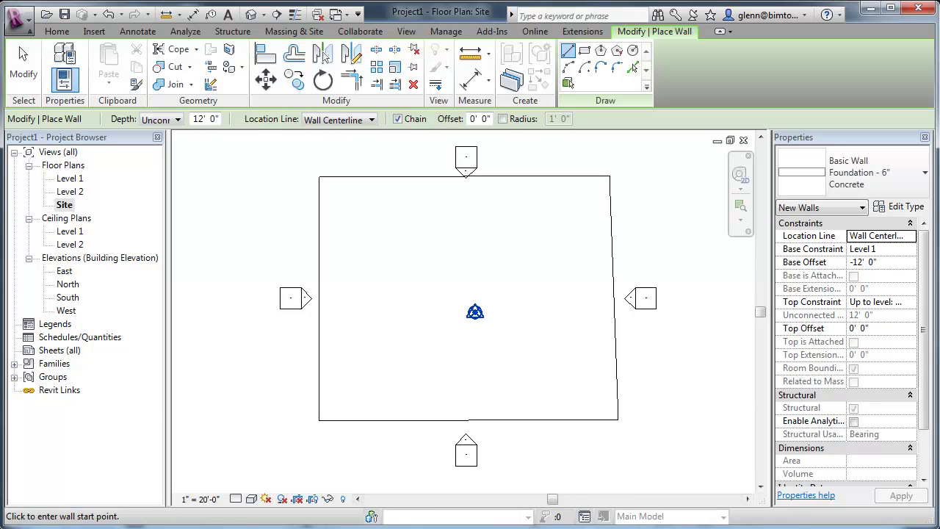
- Check the foundation in Schindler frame.jpg in Windows Photo Viewer, and back in Revit set the new wall's top offset to -0' 3"
{"action": "key", "text": "alt+Tab"}
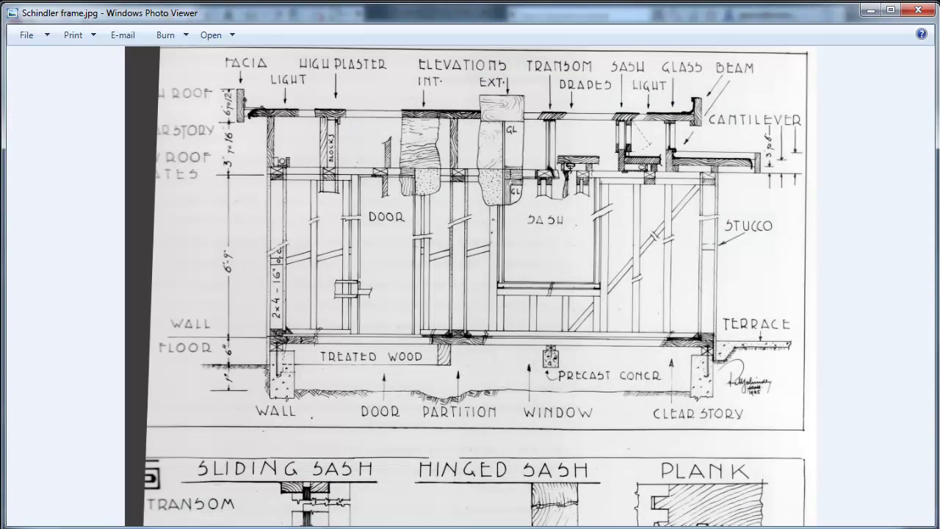
{"action": "scroll", "coordinate": [279, 378], "scroll_direction": "up", "scroll_amount": 2}
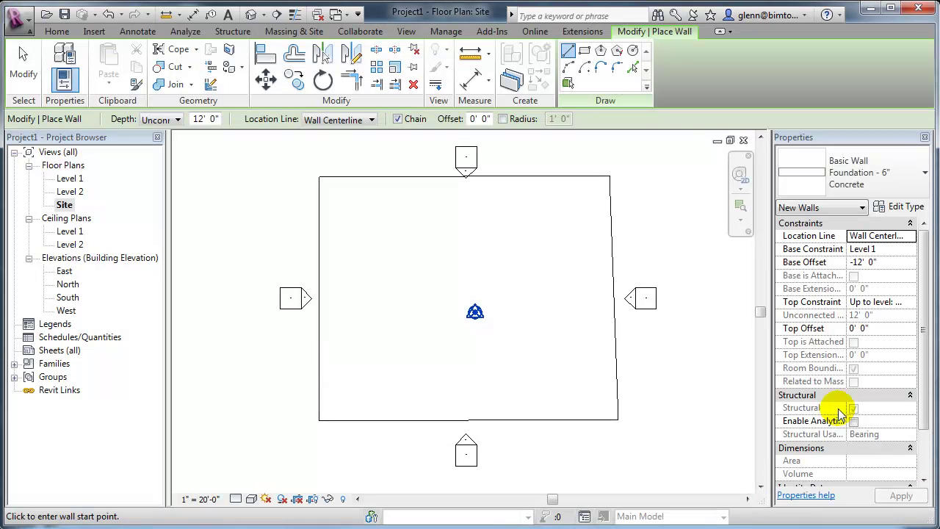
{"action": "left_click", "coordinate": [880, 329]}
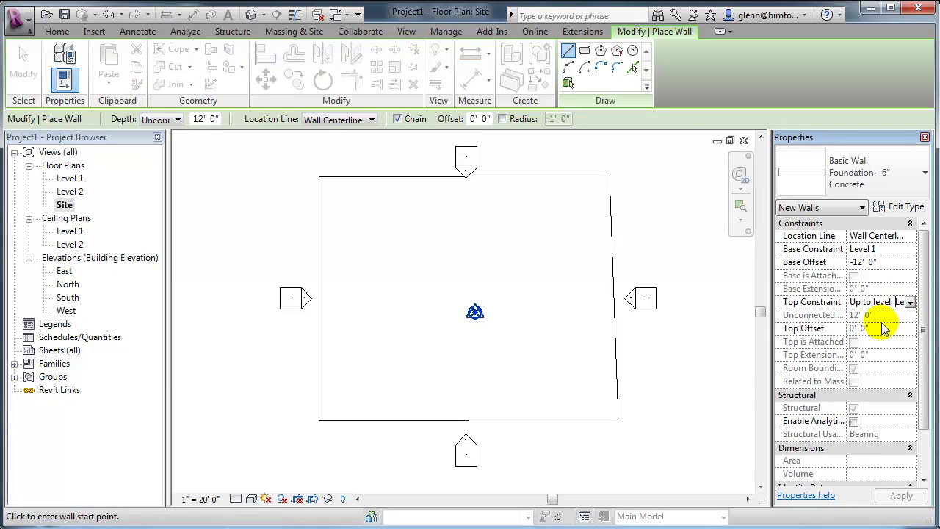
{"action": "left_click", "coordinate": [873, 332]}
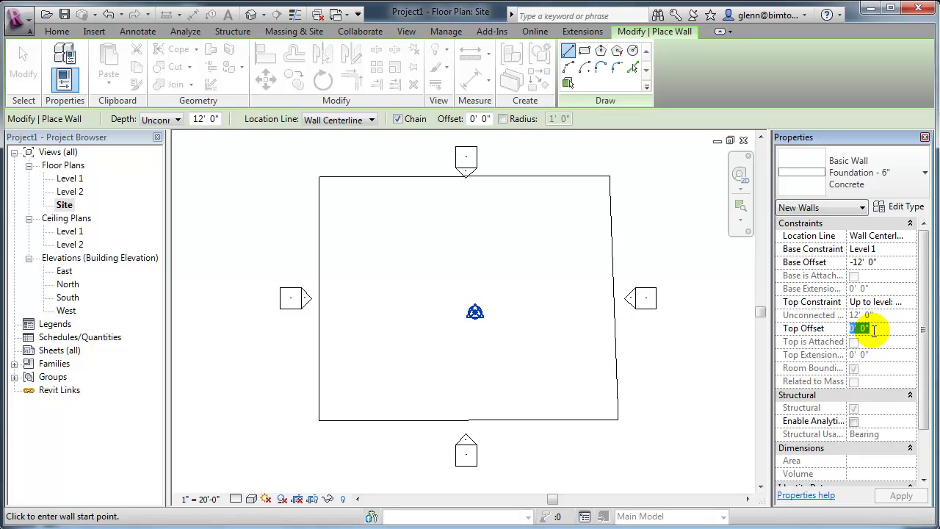
{"action": "type", "text": "-0' "}
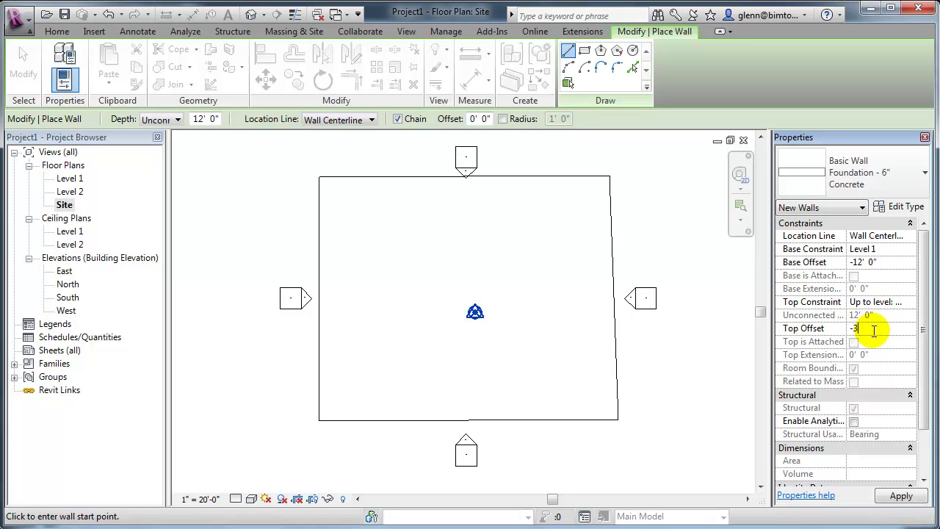
{"action": "type", "text": "3\""}
{"action": "key", "text": "Return"}
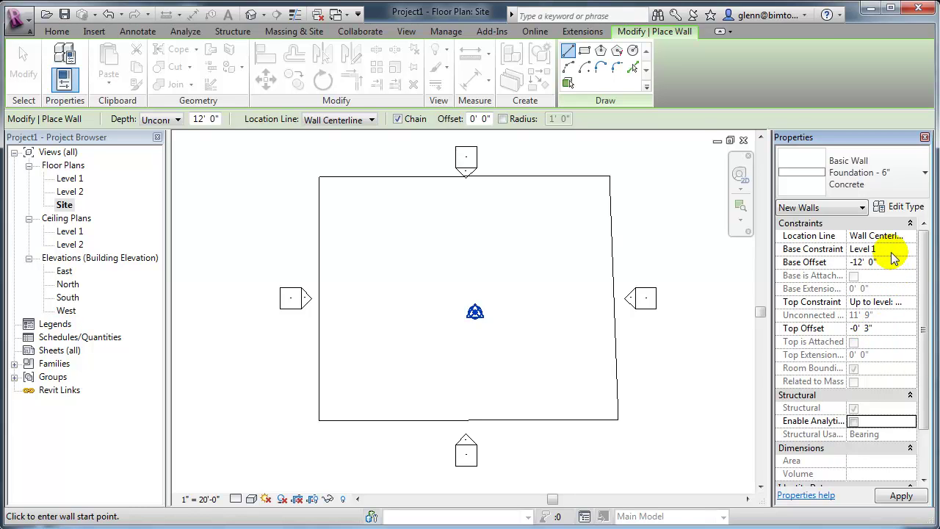
- Set the new wall's base offset to -2' 0" and apply the wall properties
{"action": "left_click", "coordinate": [887, 261]}
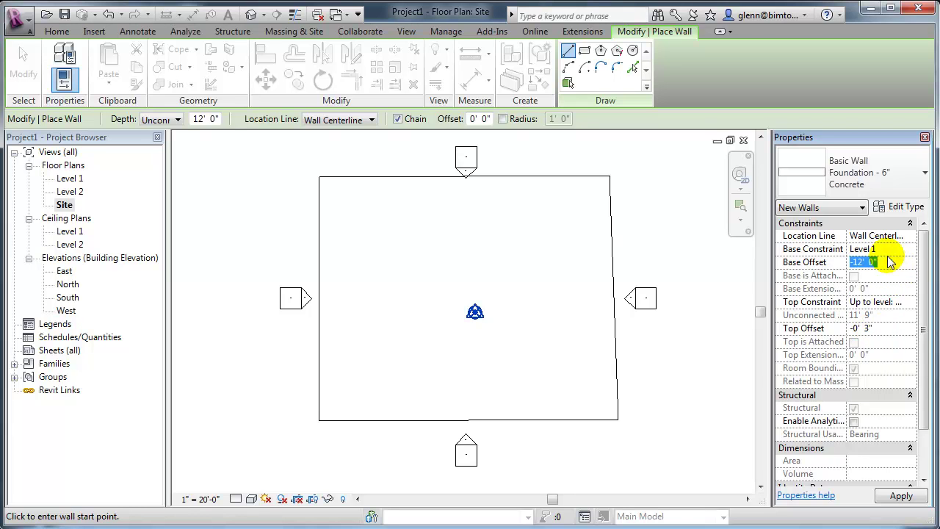
{"action": "type", "text": "-2"}
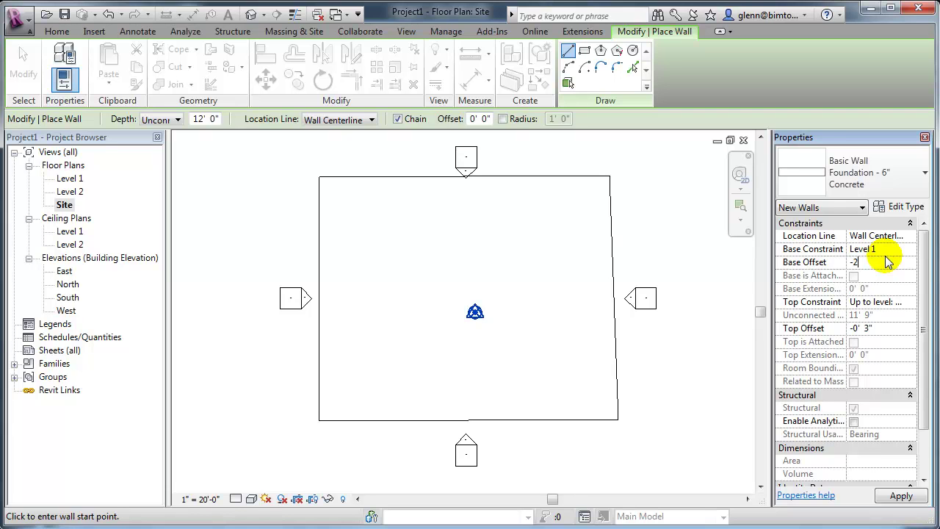
{"action": "key", "text": "Tab"}
{"action": "left_click", "coordinate": [901, 495]}
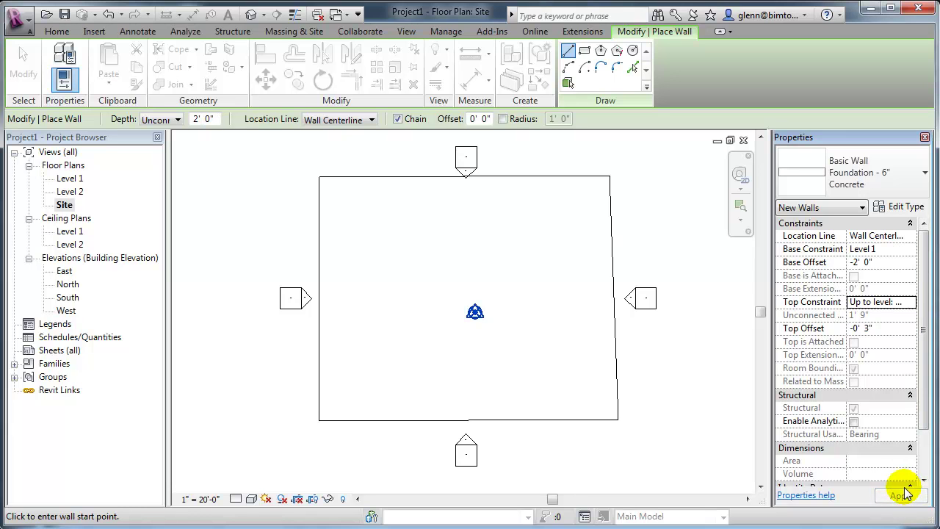
- Draw a rectangle of foundation walls about 59'-6" by 44'-6" inside the toposurface, enclosing the project base point
{"action": "left_click", "coordinate": [584, 50]}
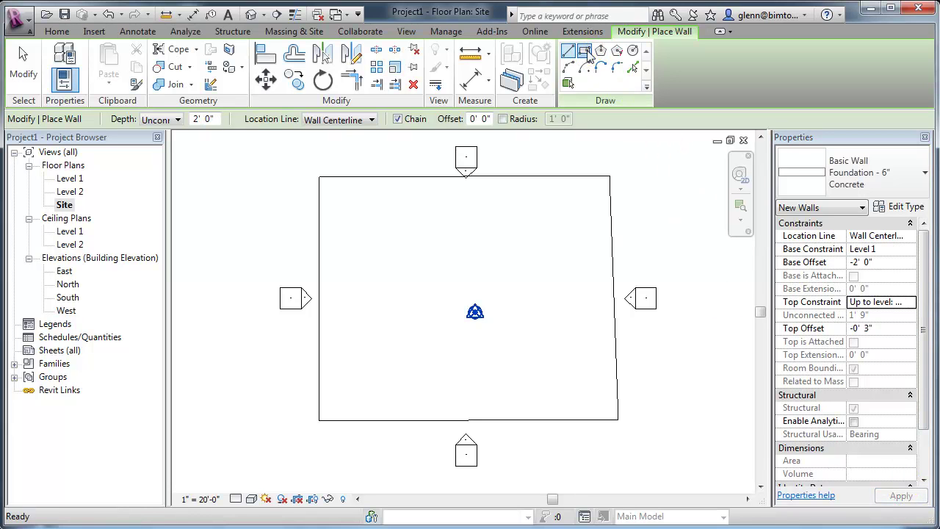
{"action": "left_click", "coordinate": [391, 234]}
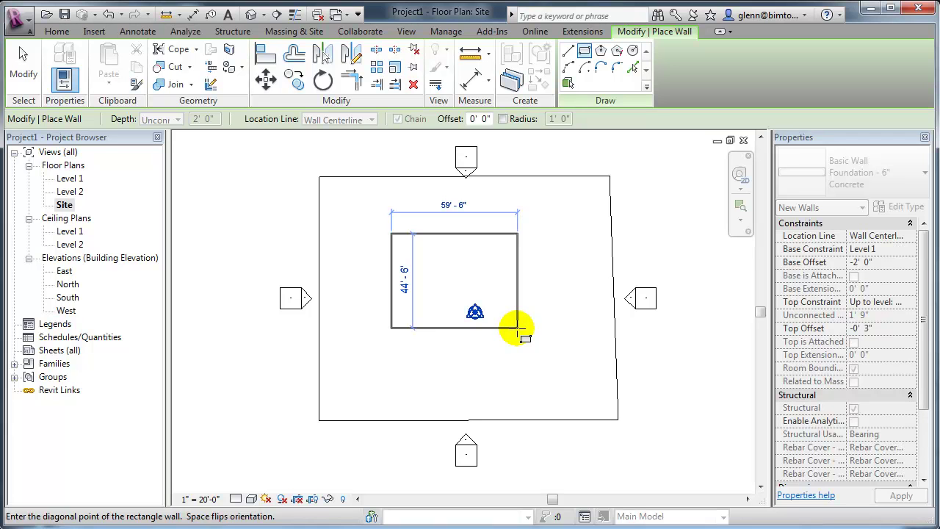
{"action": "left_click", "coordinate": [517, 329]}
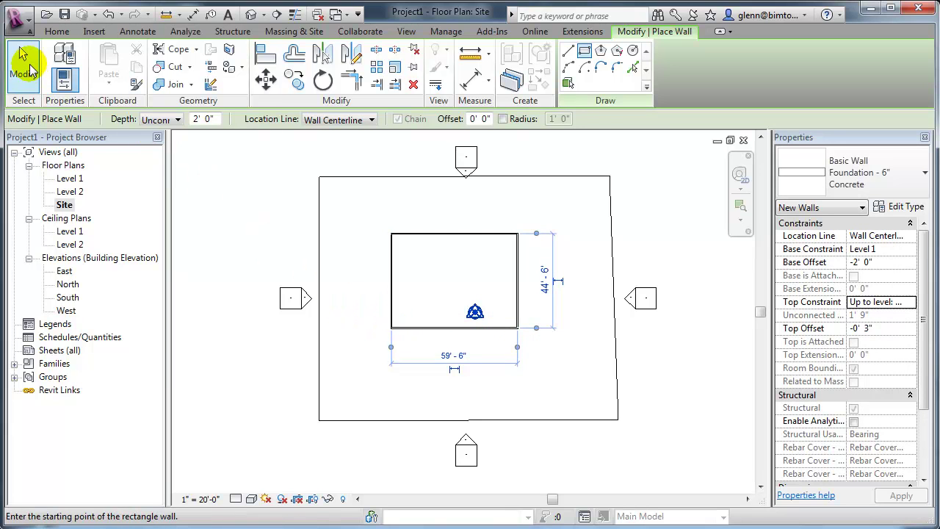
{"action": "left_click", "coordinate": [23, 62]}
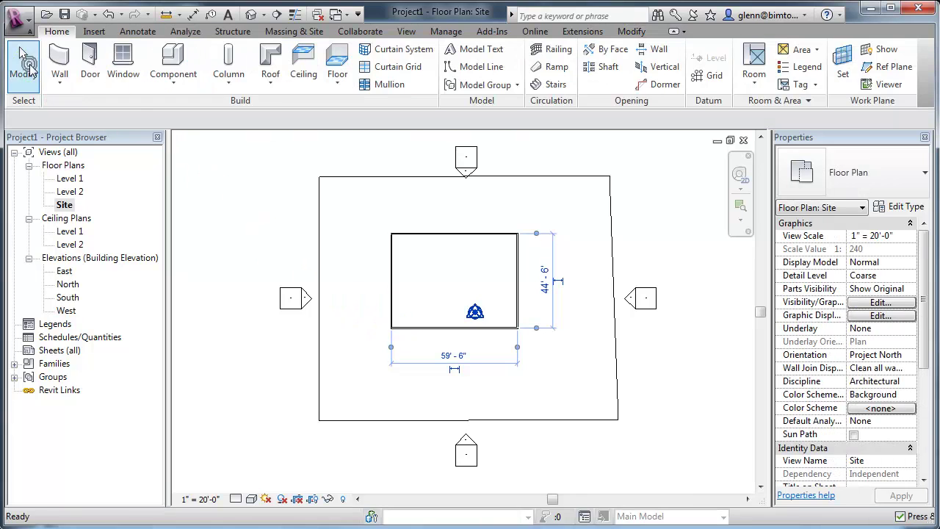
- Open the default 3D view and display the model in Wireframe, with the foundation walls in close-up
{"action": "left_click", "coordinate": [250, 17]}
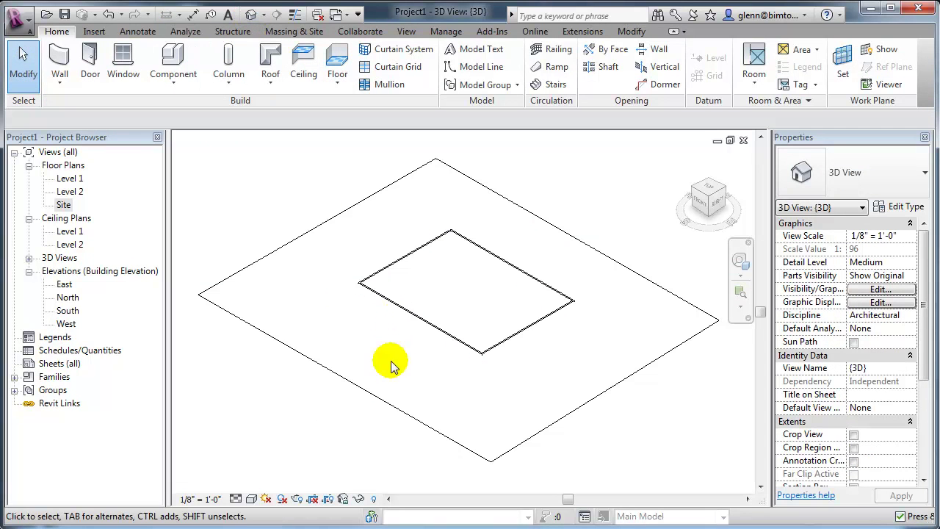
{"action": "left_click", "coordinate": [251, 498]}
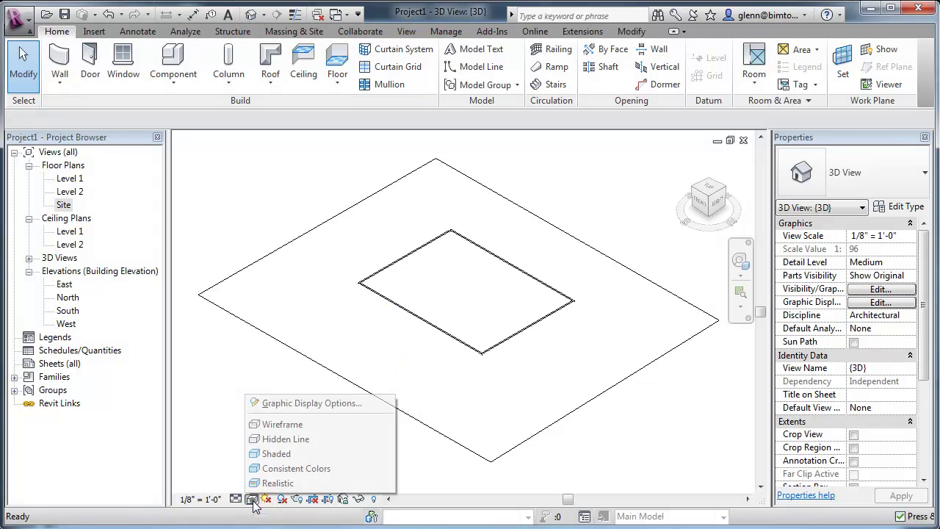
{"action": "left_click", "coordinate": [276, 422]}
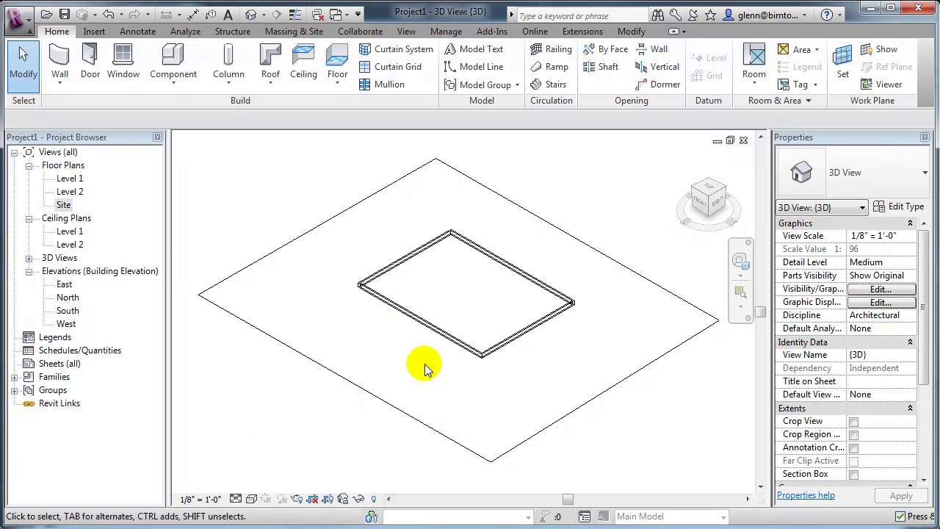
{"action": "scroll", "coordinate": [425, 367], "scroll_direction": "up", "scroll_amount": 5}
{"action": "middle_click_drag", "start_coordinate": [430, 372], "coordinate": [467, 473]}
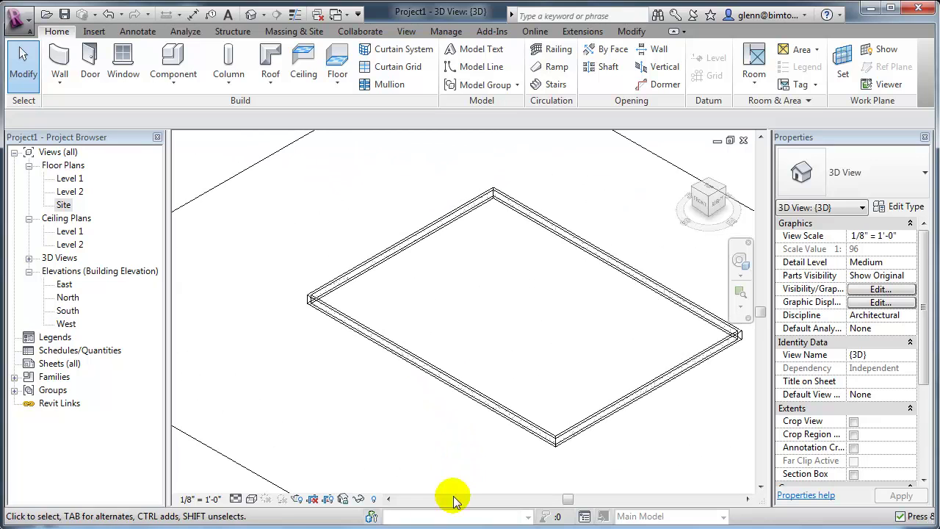
- Examine the foundation walls against the ground surface in the Shaded visual style, and return the 3D view to Wireframe
{"action": "left_click", "coordinate": [252, 499]}
{"action": "left_click", "coordinate": [266, 453]}
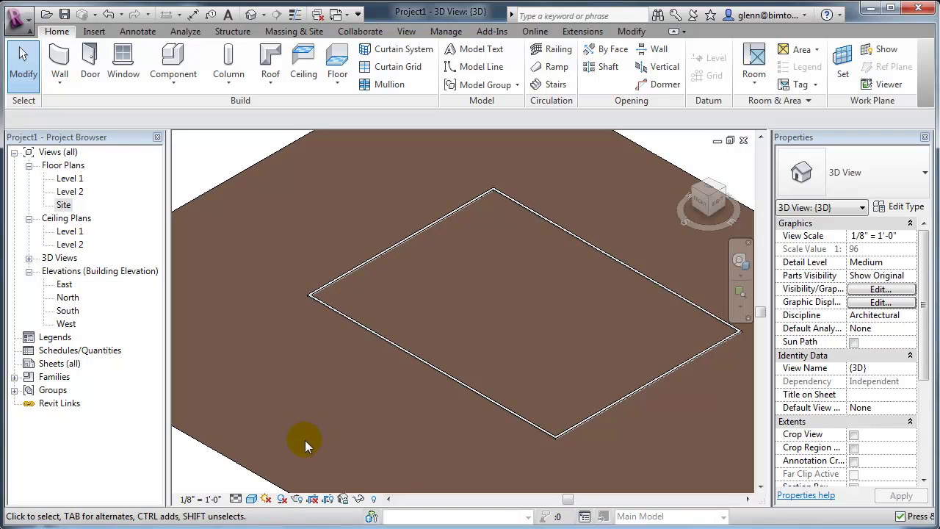
{"action": "left_click", "coordinate": [251, 499]}
{"action": "left_click", "coordinate": [272, 424]}
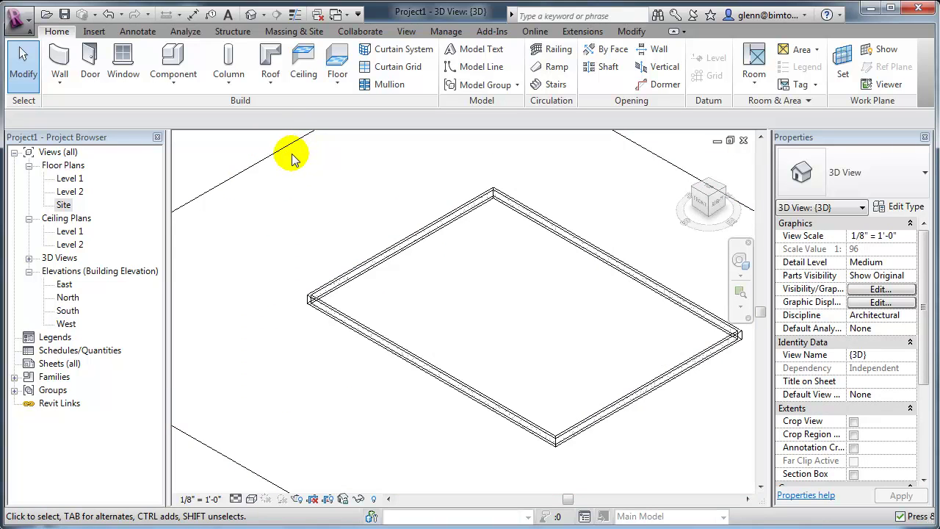
- Start a wall foundation and duplicate the 36" x 12" bearing footing type as "Bearing Footing - 12" x 6""
{"action": "left_click", "coordinate": [242, 35]}
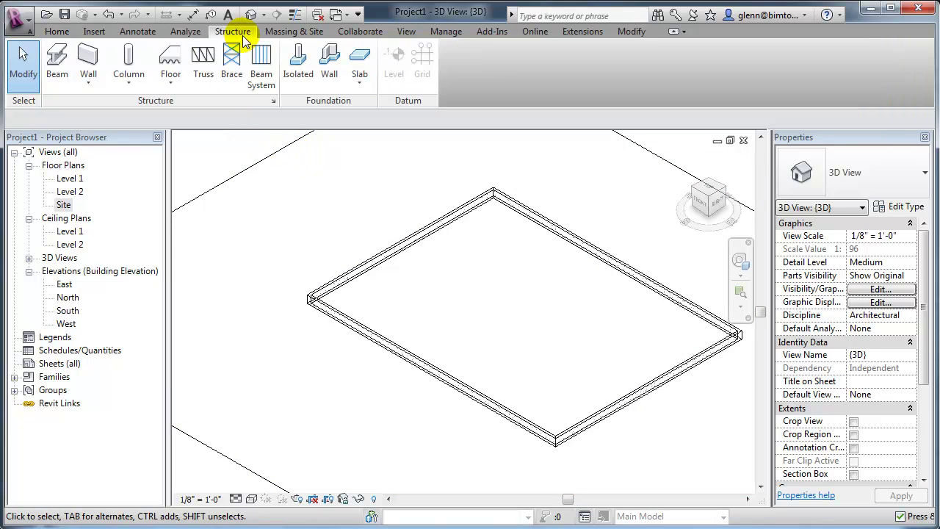
{"action": "left_click", "coordinate": [327, 73]}
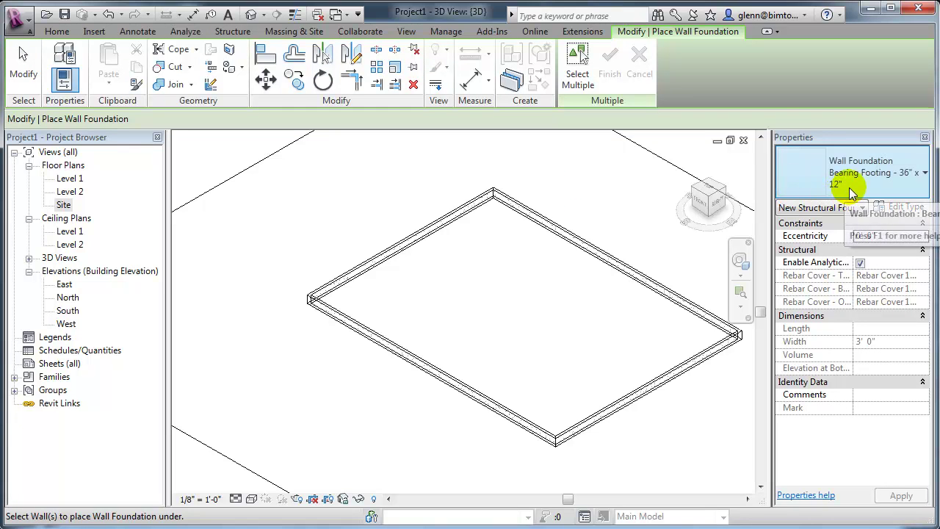
{"action": "left_click", "coordinate": [906, 185]}
{"action": "left_click", "coordinate": [907, 185]}
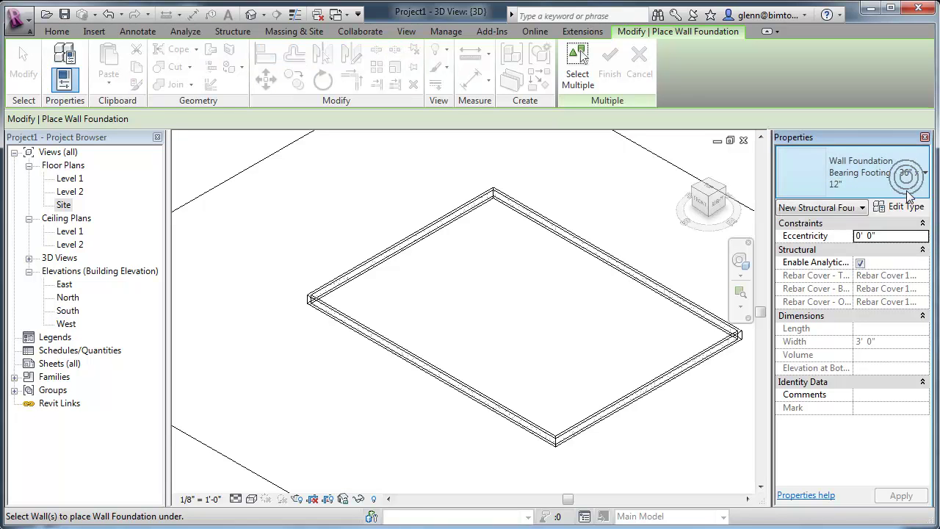
{"action": "left_click", "coordinate": [907, 207]}
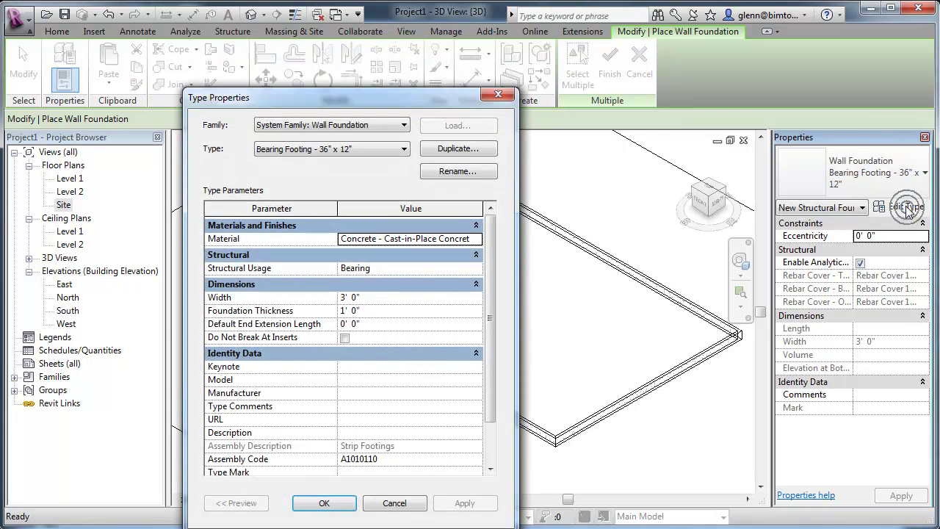
{"action": "left_click", "coordinate": [470, 151]}
{"action": "left_click", "coordinate": [371, 303]}
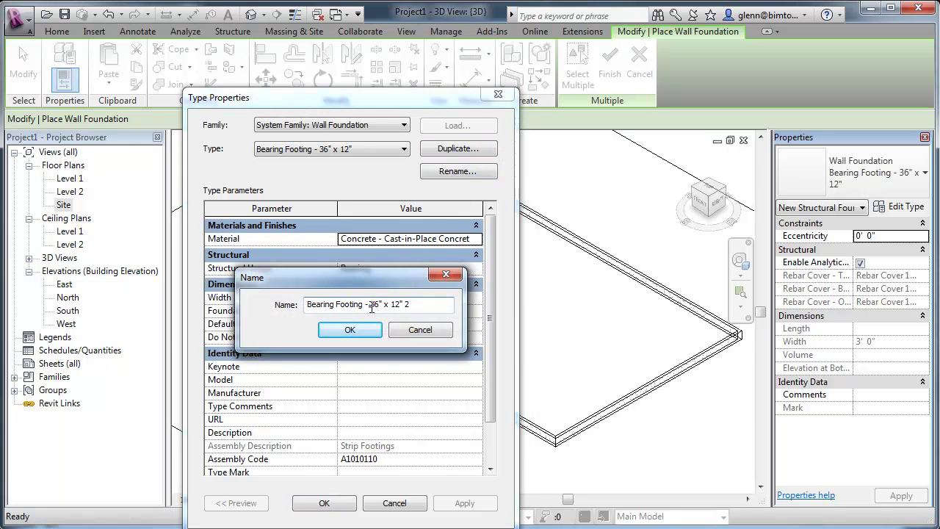
{"action": "left_click_drag", "start_coordinate": [369, 303], "coordinate": [461, 312]}
{"action": "type", "text": "12\" x 6\""}
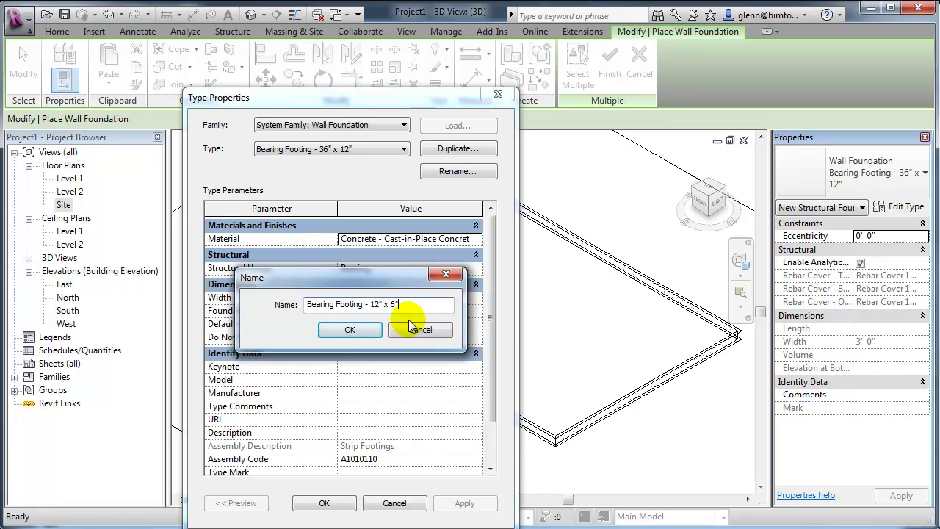
{"action": "left_click", "coordinate": [351, 330]}
- Set the new footing type's width to 1' 0" and foundation thickness to 0' 6", and accept the type properties
{"action": "left_click", "coordinate": [419, 301]}
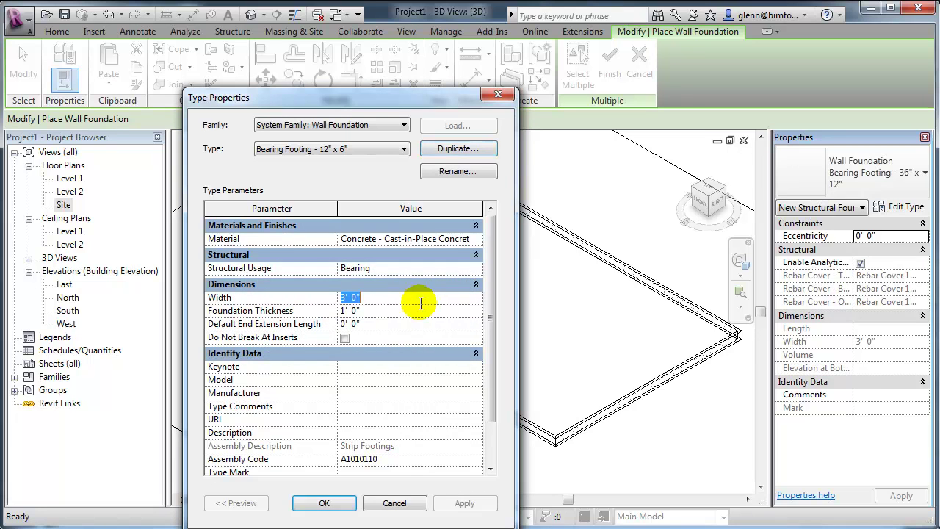
{"action": "type", "text": "1"}
{"action": "left_click", "coordinate": [422, 309]}
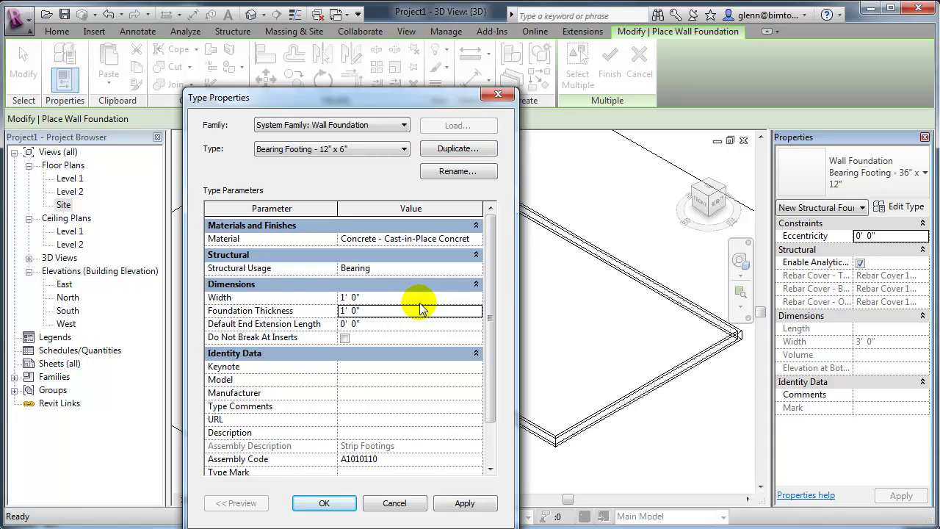
{"action": "left_click", "coordinate": [384, 310]}
{"action": "type", "text": "0 6"}
{"action": "key", "text": "Tab"}
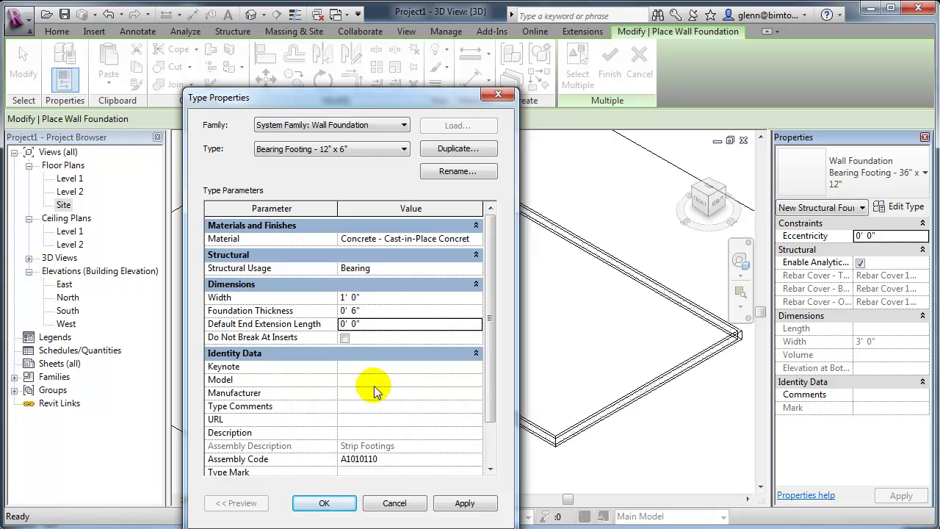
{"action": "left_click", "coordinate": [325, 503]}
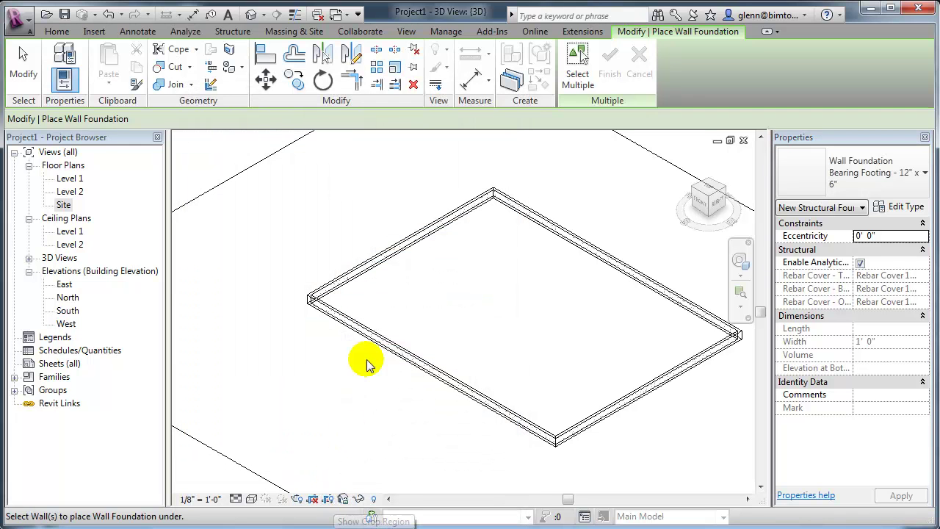
- Place the 12" x 6" bearing footing under all four foundation walls
{"action": "left_click", "coordinate": [458, 227]}
{"action": "left_click", "coordinate": [571, 245]}
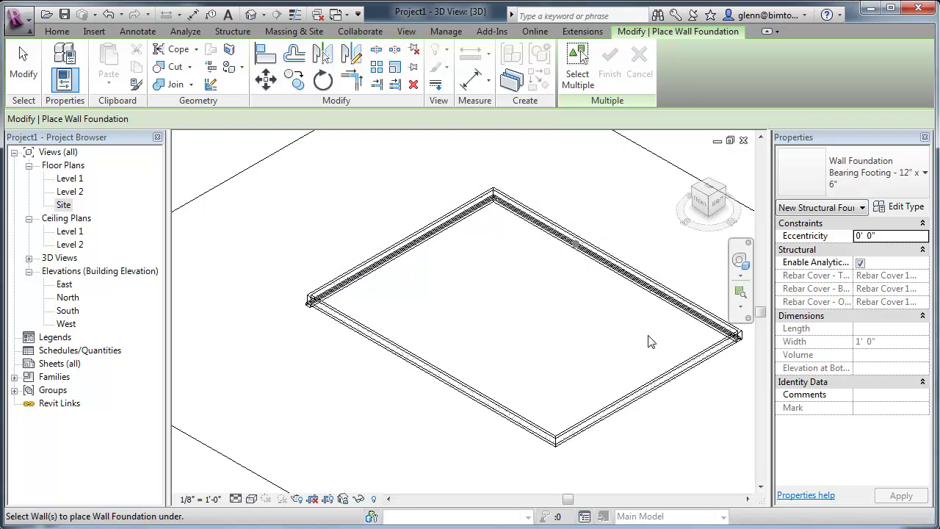
{"action": "left_click", "coordinate": [676, 371]}
{"action": "left_click", "coordinate": [525, 423]}
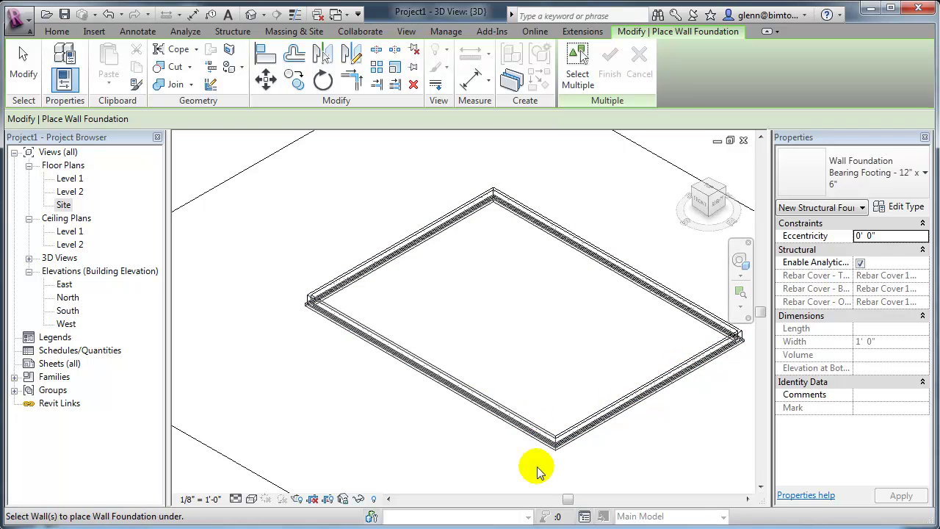
{"action": "scroll", "coordinate": [535, 472], "scroll_direction": "up", "scroll_amount": 5}
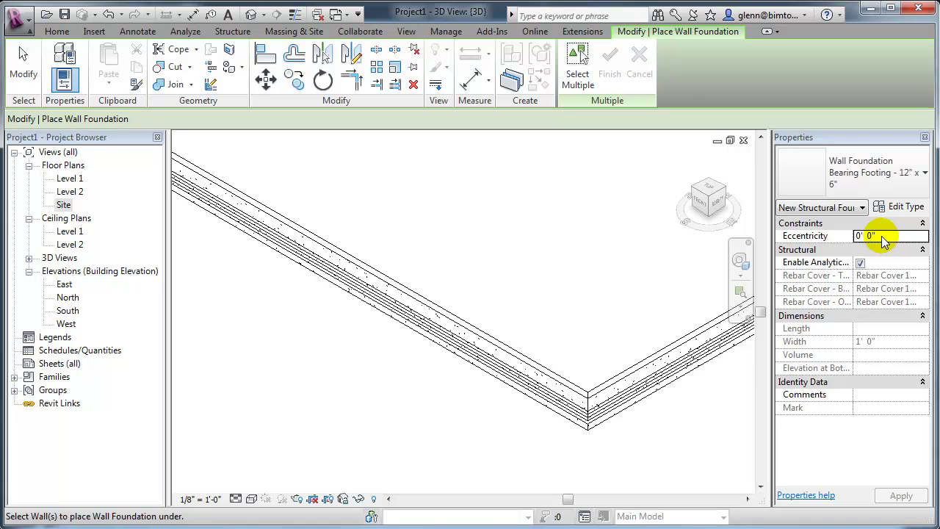
{"action": "scroll", "coordinate": [388, 383], "scroll_direction": "down", "scroll_amount": 5}
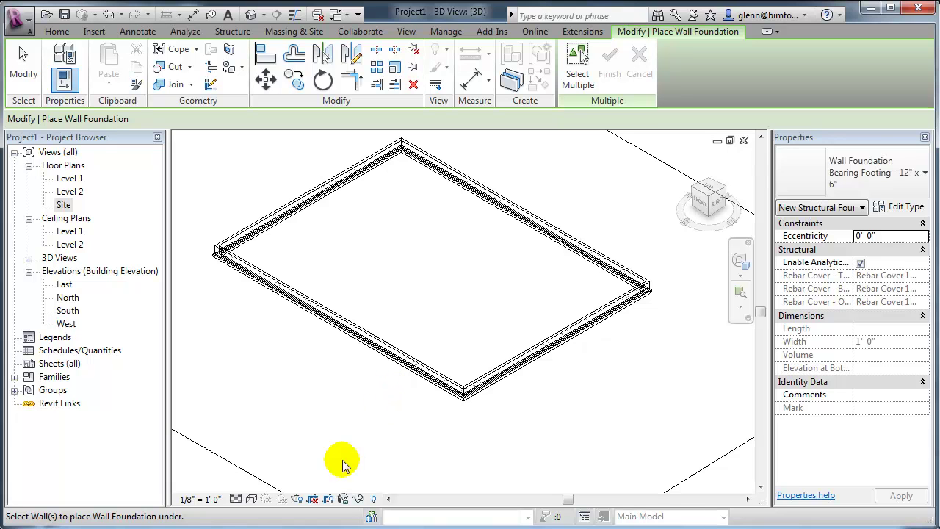
- Switch to the Schindler frame drawing in Windows Photo Viewer and examine the grade and floor heights at the foundation wall
{"action": "key", "text": "alt+Tab"}
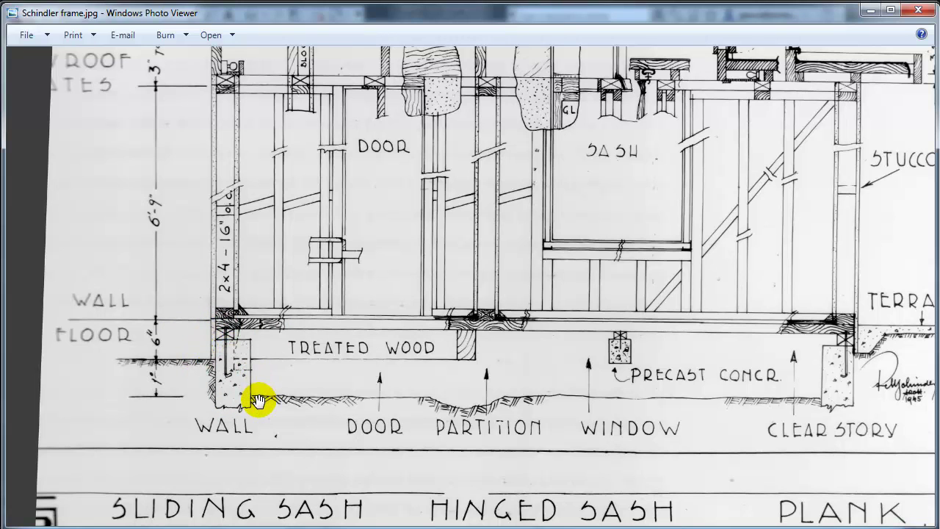
{"action": "scroll", "coordinate": [411, 399], "scroll_direction": "down", "scroll_amount": 1}
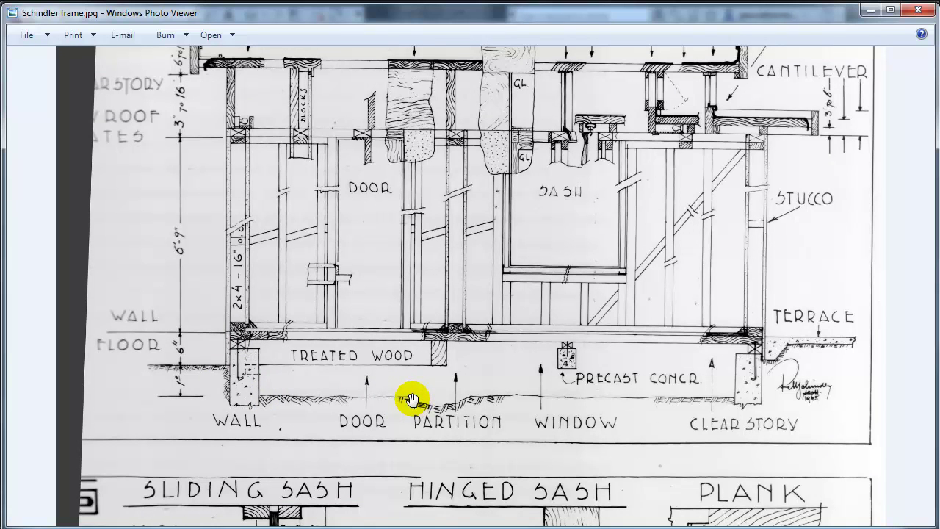
{"action": "scroll", "coordinate": [185, 407], "scroll_direction": "up", "scroll_amount": 2}
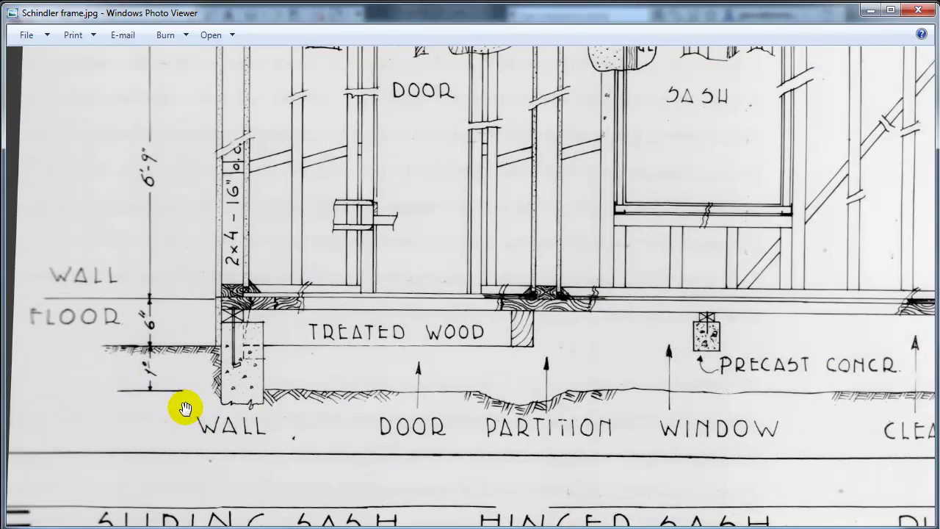
{"action": "scroll", "coordinate": [430, 405], "scroll_direction": "down", "scroll_amount": 1}
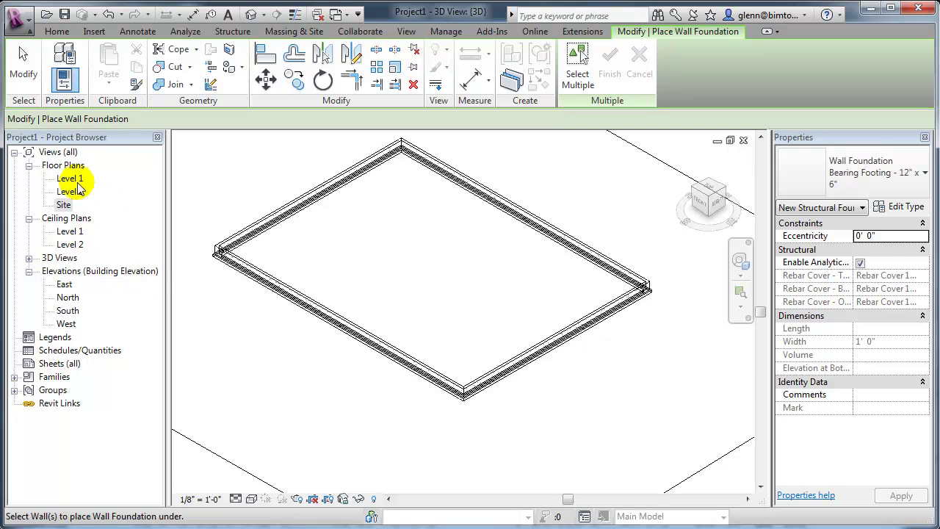
- In Revit, open the Level 1 floor plan and set its view range's view depth to Associated Level with a -2' 0" offset
{"action": "double_click", "coordinate": [72, 179]}
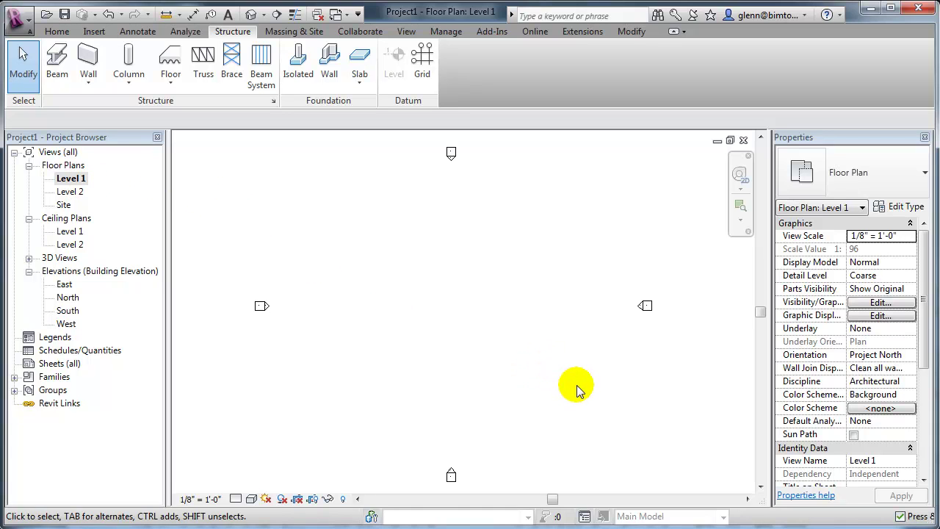
{"action": "left_click", "coordinate": [926, 366]}
{"action": "left_click_drag", "start_coordinate": [927, 366], "coordinate": [931, 450]}
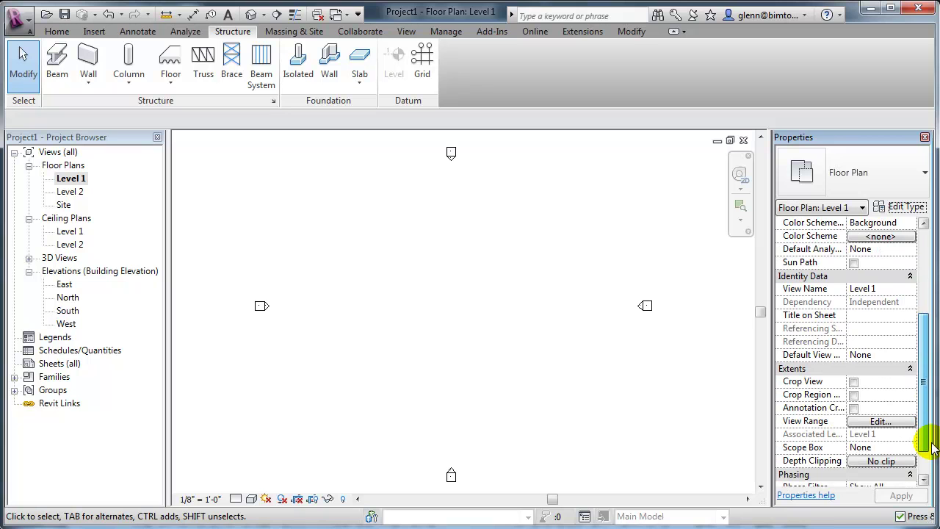
{"action": "left_click", "coordinate": [879, 423]}
{"action": "left_click", "coordinate": [204, 140]}
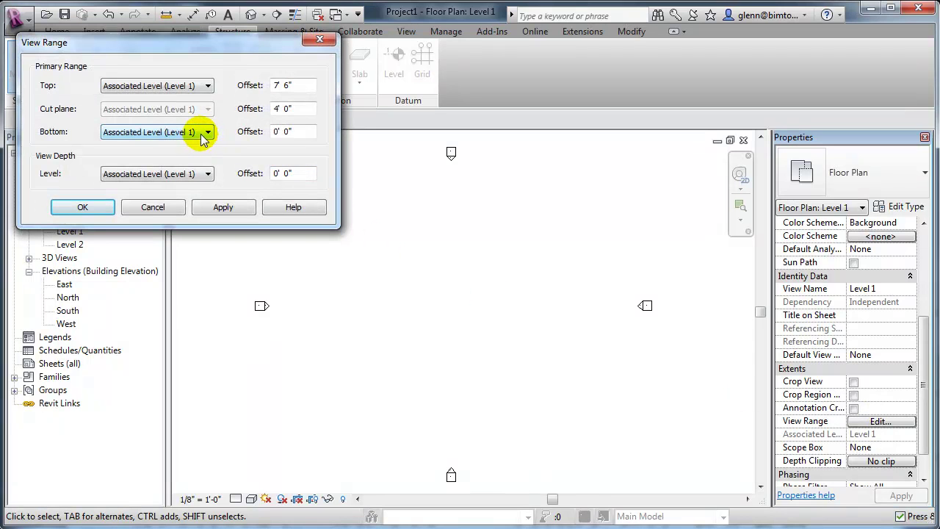
{"action": "left_click", "coordinate": [206, 175]}
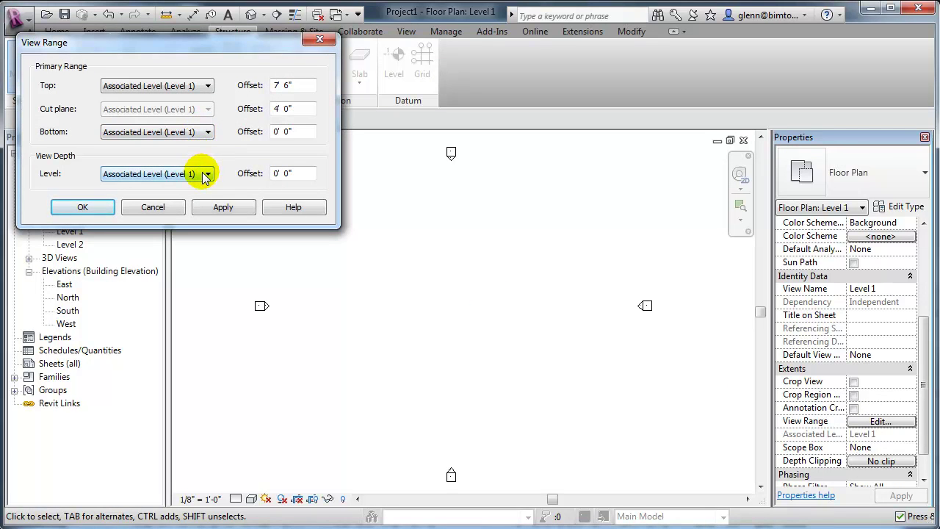
{"action": "left_click", "coordinate": [206, 175]}
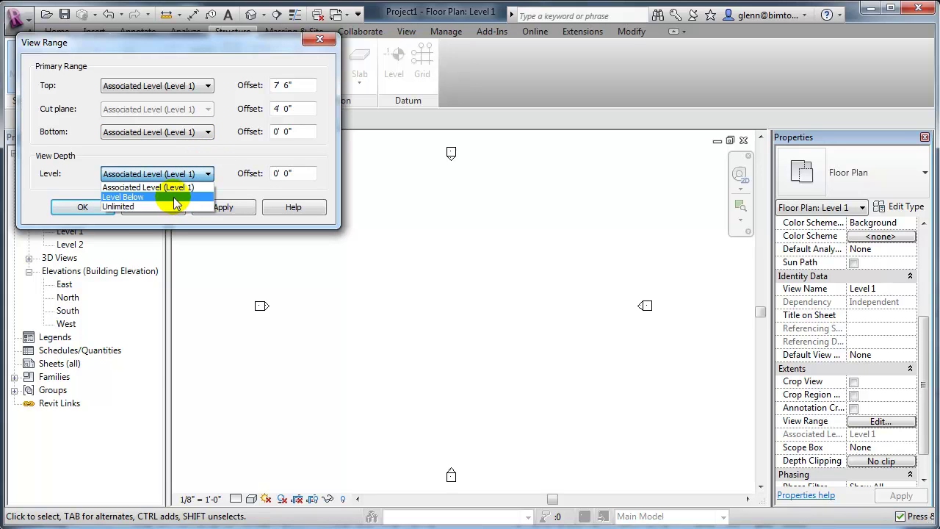
{"action": "left_click", "coordinate": [175, 186]}
{"action": "double_click", "coordinate": [306, 176]}
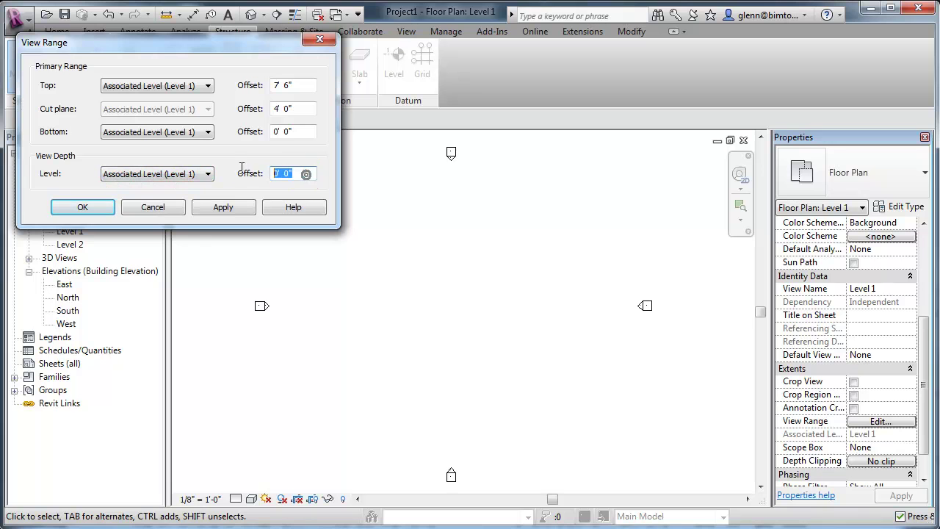
{"action": "type", "text": "-2"}
{"action": "key", "text": "Tab"}
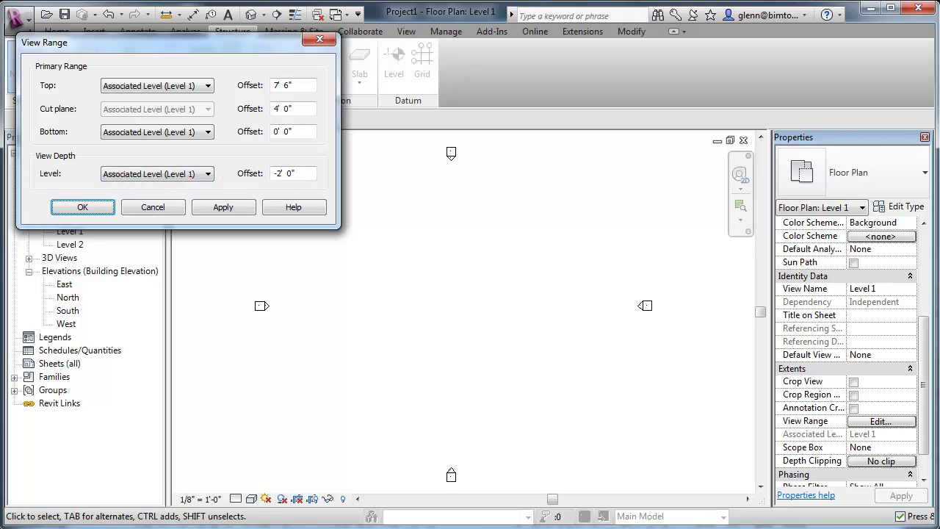
{"action": "left_click", "coordinate": [78, 208]}
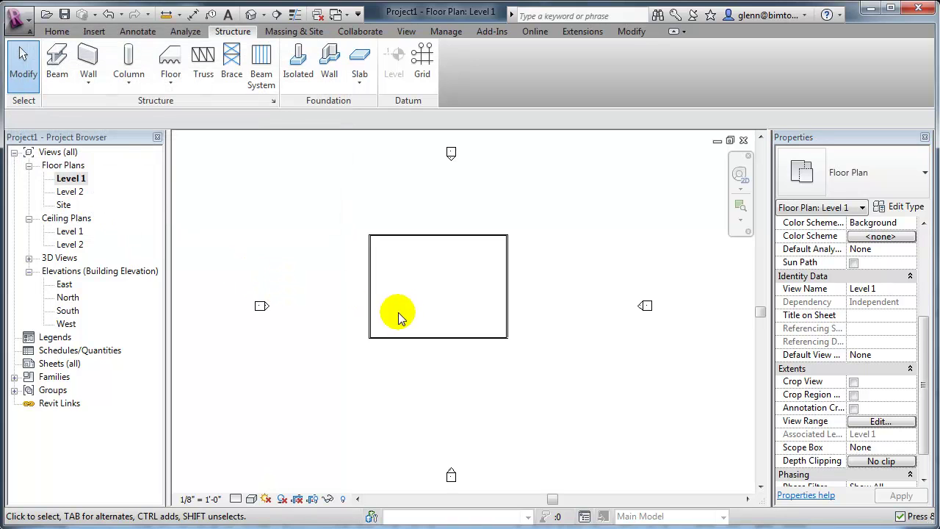
- Start a building pad on Level 1 and duplicate the Pad 1 type as "Earth"
{"action": "scroll", "coordinate": [403, 314], "scroll_direction": "up", "scroll_amount": 2}
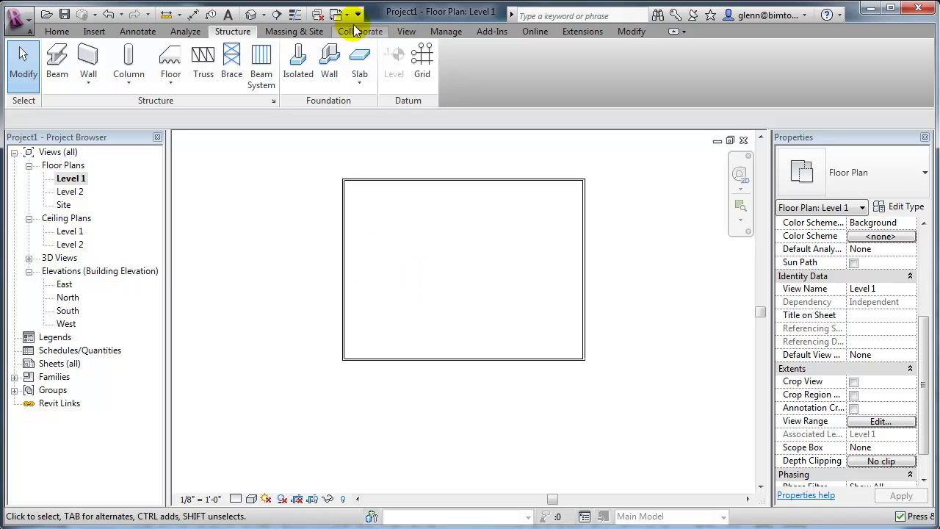
{"action": "left_click", "coordinate": [289, 35]}
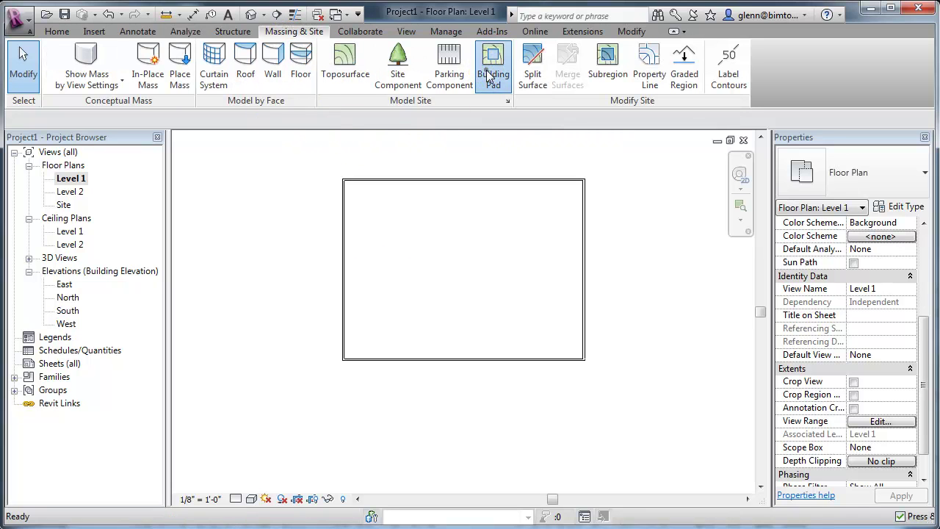
{"action": "left_click", "coordinate": [490, 77]}
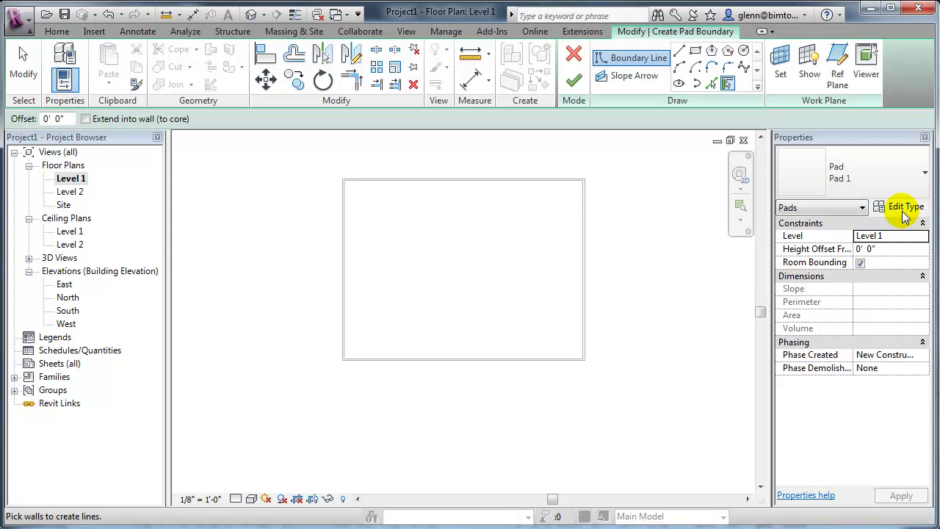
{"action": "left_click", "coordinate": [903, 208]}
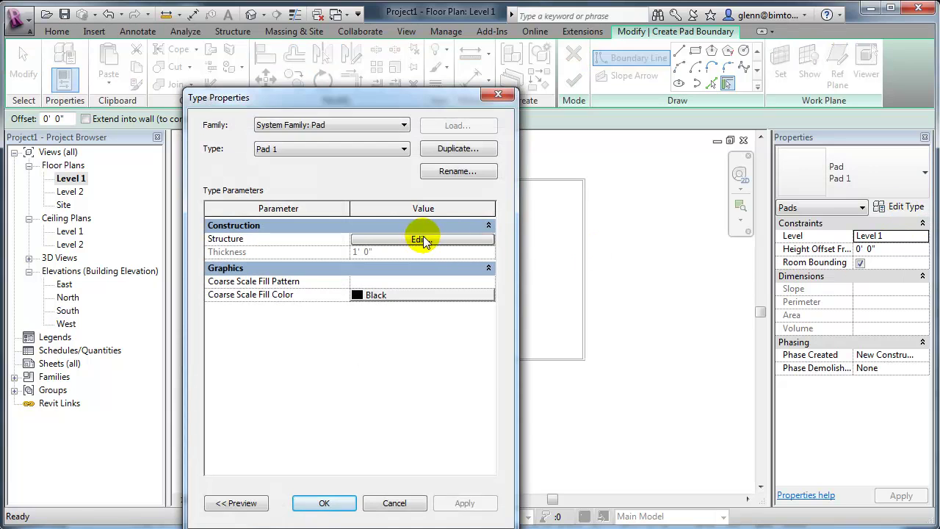
{"action": "left_click", "coordinate": [471, 154]}
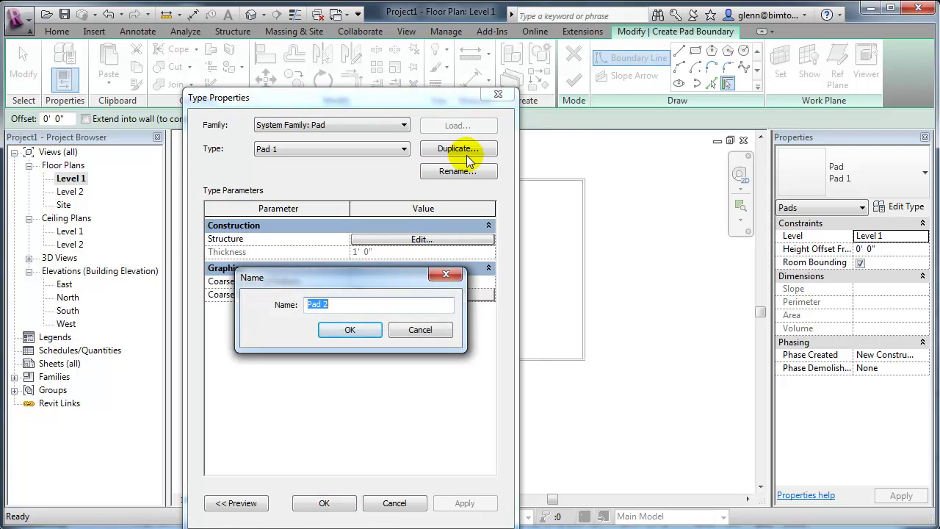
{"action": "type", "text": "Earth"}
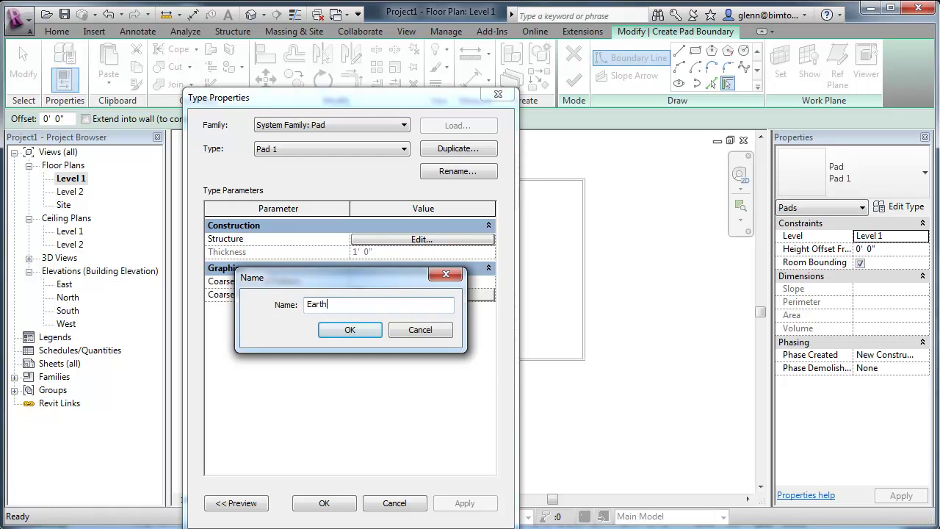
{"action": "left_click", "coordinate": [353, 330]}
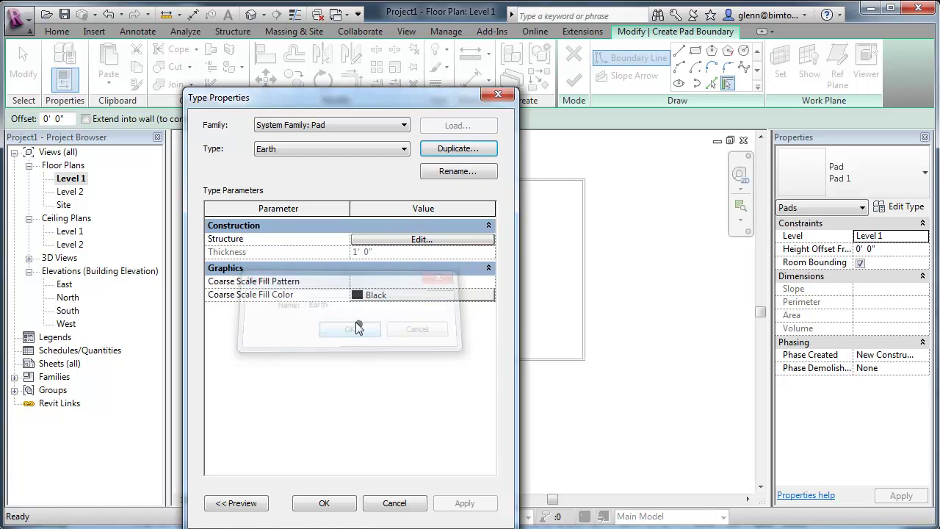
- Set the Earth pad's structure layer to 1" thick with the Site - Earth material
{"action": "left_click", "coordinate": [399, 240]}
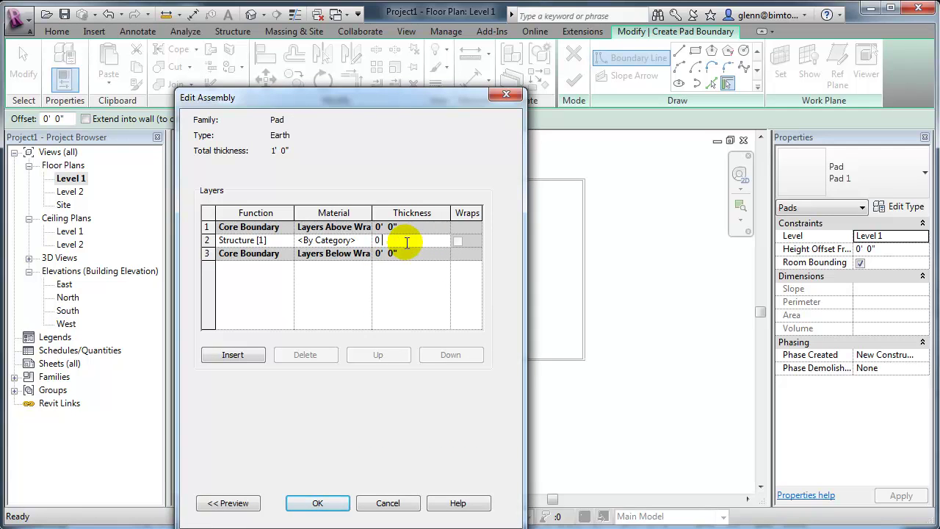
{"action": "left_click", "coordinate": [365, 242]}
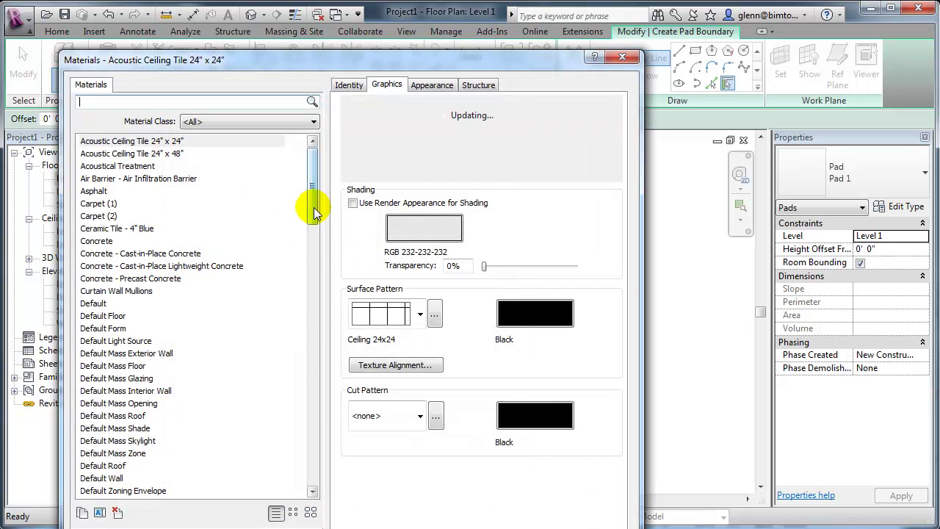
{"action": "mouse_move", "coordinate": [310, 203]}
{"action": "left_mouse_down"}
{"action": "mouse_move", "coordinate": [307, 294]}
{"action": "mouse_move", "coordinate": [283, 335]}
{"action": "mouse_move", "coordinate": [283, 411]}
{"action": "left_mouse_up"}
{"action": "left_click", "coordinate": [90, 415]}
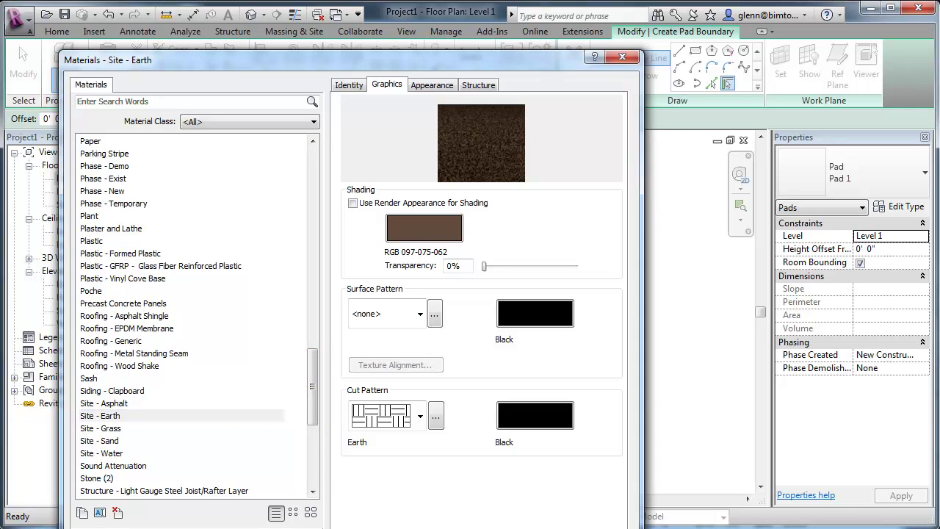
{"action": "key", "text": "Return"}
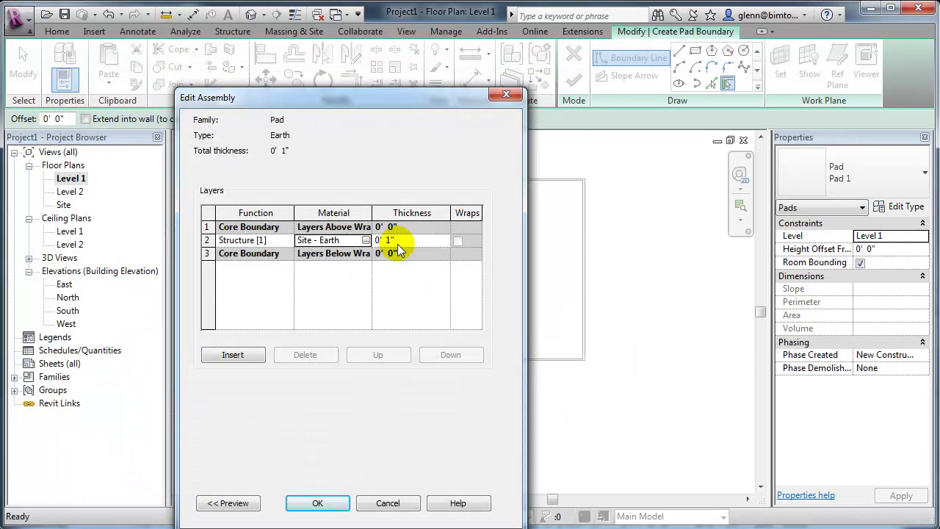
{"action": "left_click", "coordinate": [319, 503]}
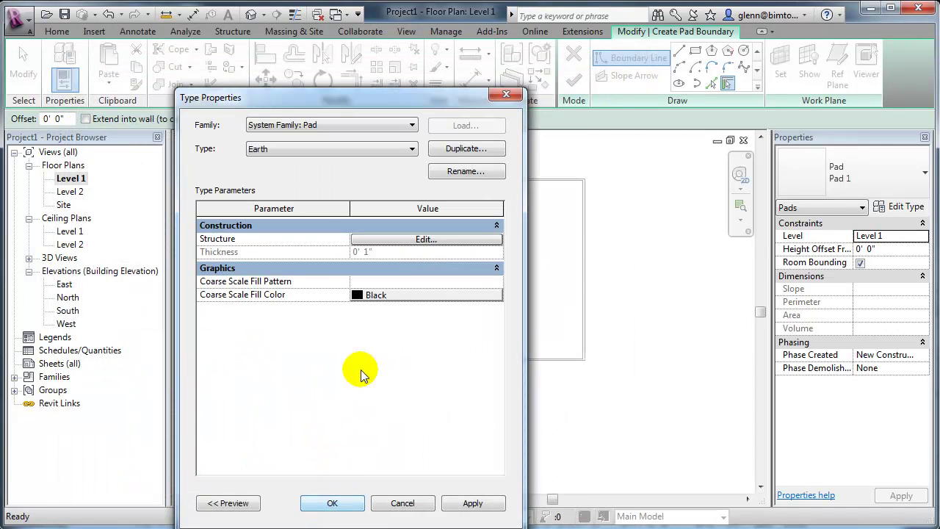
{"action": "left_click", "coordinate": [332, 503]}
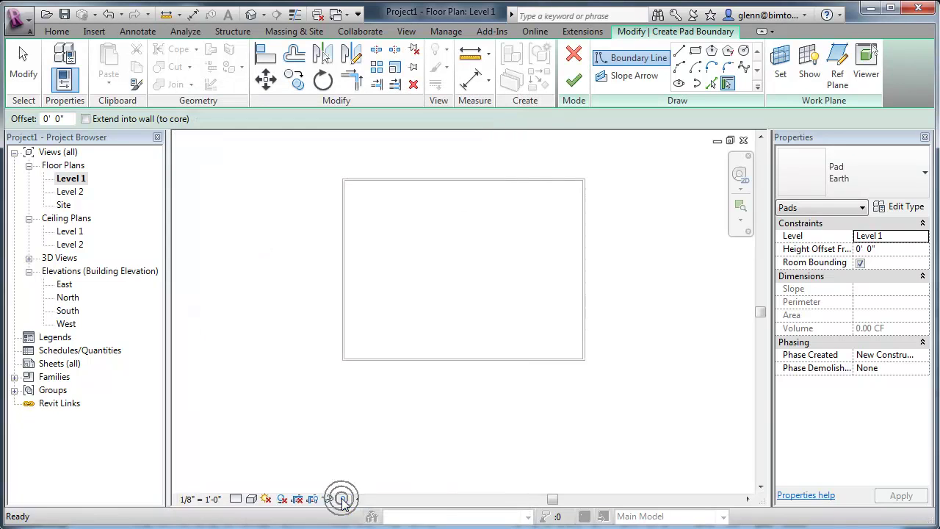
- Set the pad's height offset from Level 1 to -18"
{"action": "left_click", "coordinate": [901, 249]}
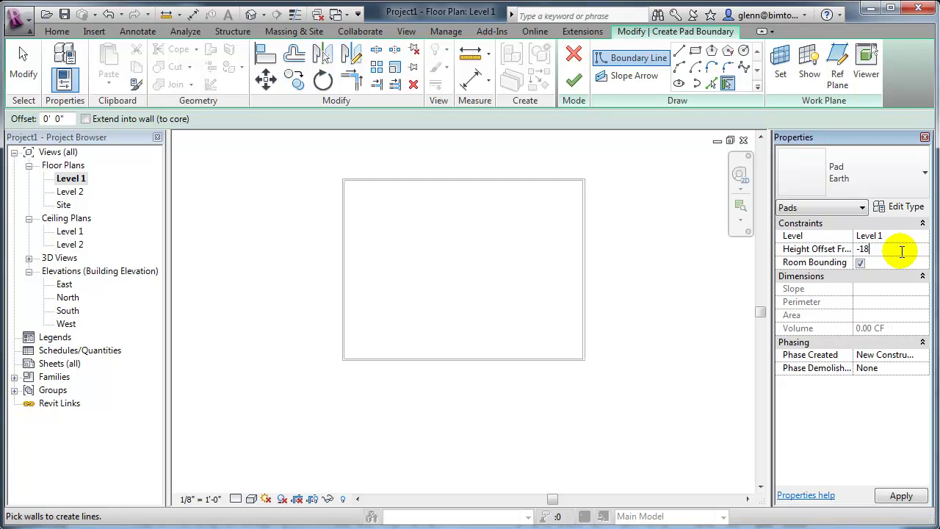
{"action": "type", "text": "-18\""}
{"action": "key", "text": "Tab"}
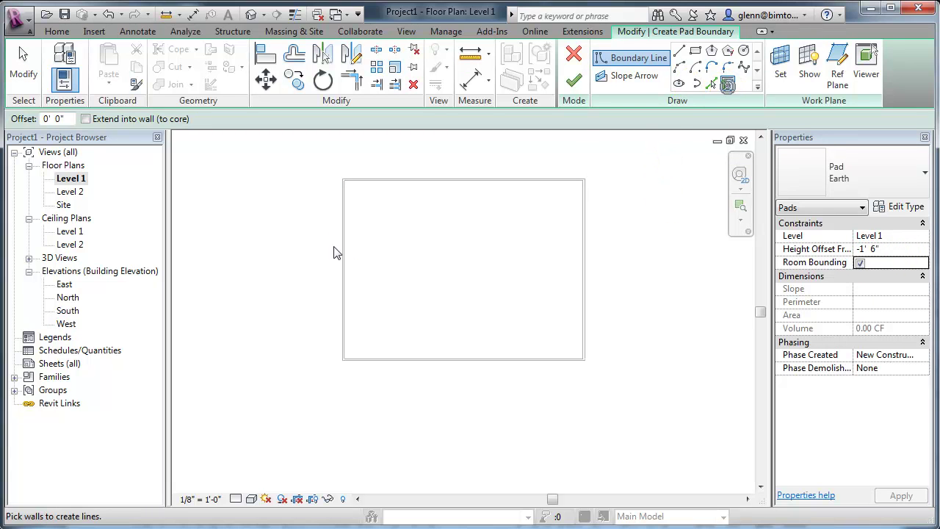
- Trace the pad boundary by picking all four foundation walls and finish the building pad
{"action": "scroll", "coordinate": [380, 243], "scroll_direction": "up", "scroll_amount": 2}
{"action": "middle_click_drag", "start_coordinate": [407, 274], "coordinate": [407, 328]}
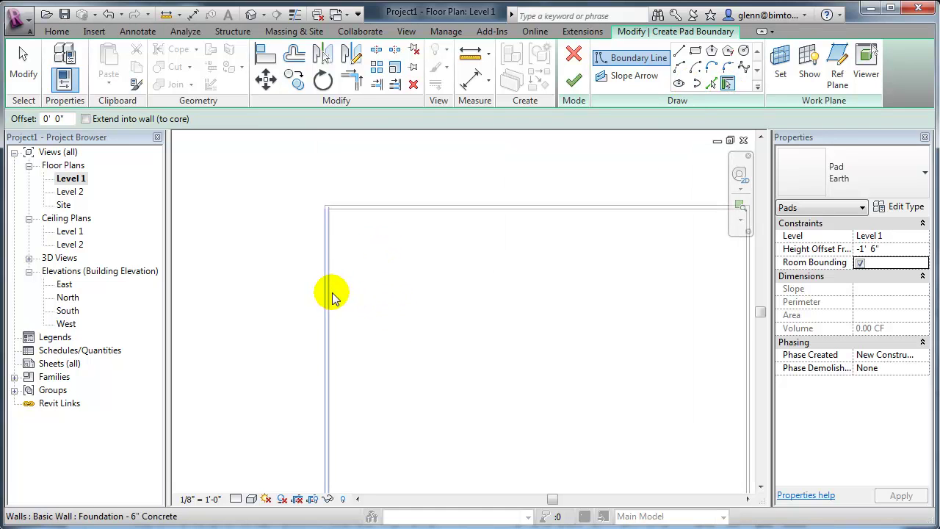
{"action": "left_click", "coordinate": [330, 361]}
{"action": "left_click", "coordinate": [436, 206]}
{"action": "middle_click_drag", "start_coordinate": [478, 309], "coordinate": [413, 249]}
{"action": "left_click", "coordinate": [681, 292]}
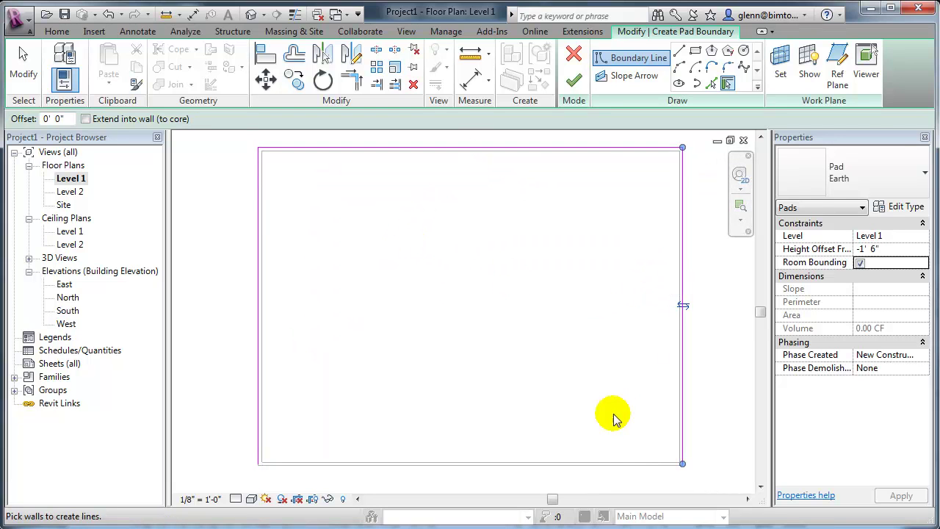
{"action": "left_click", "coordinate": [593, 464]}
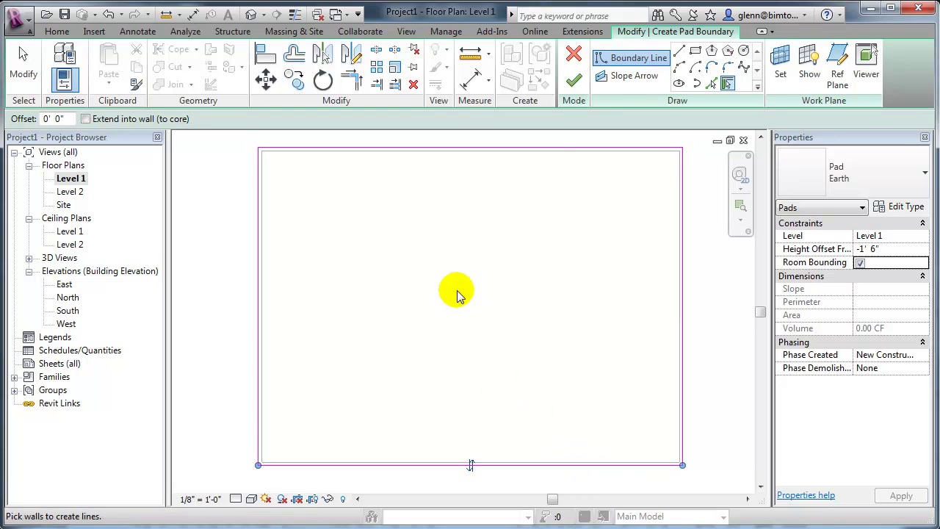
{"action": "left_click", "coordinate": [574, 79]}
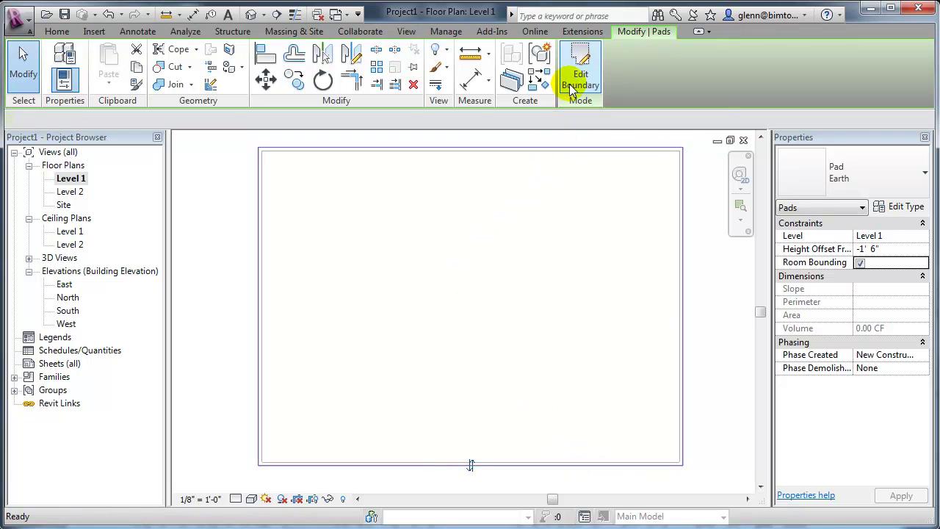
{"action": "left_click", "coordinate": [701, 307]}
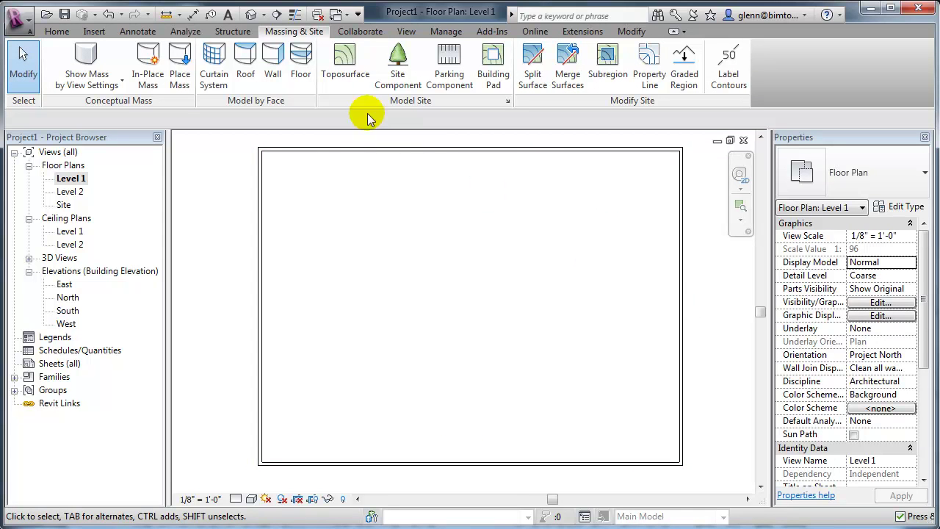
- Open the default 3D view and display the model with a shaded visual style
{"action": "left_click", "coordinate": [251, 16]}
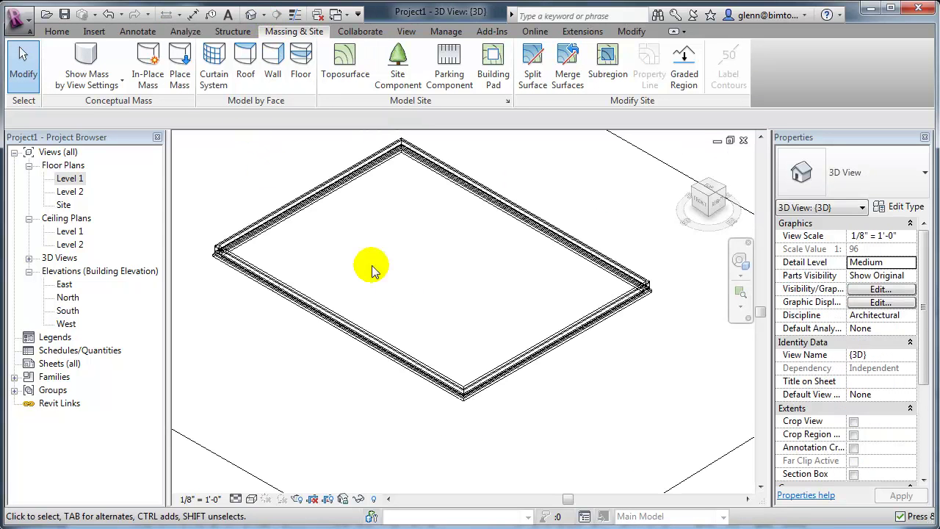
{"action": "left_click", "coordinate": [251, 499]}
{"action": "left_click", "coordinate": [268, 452]}
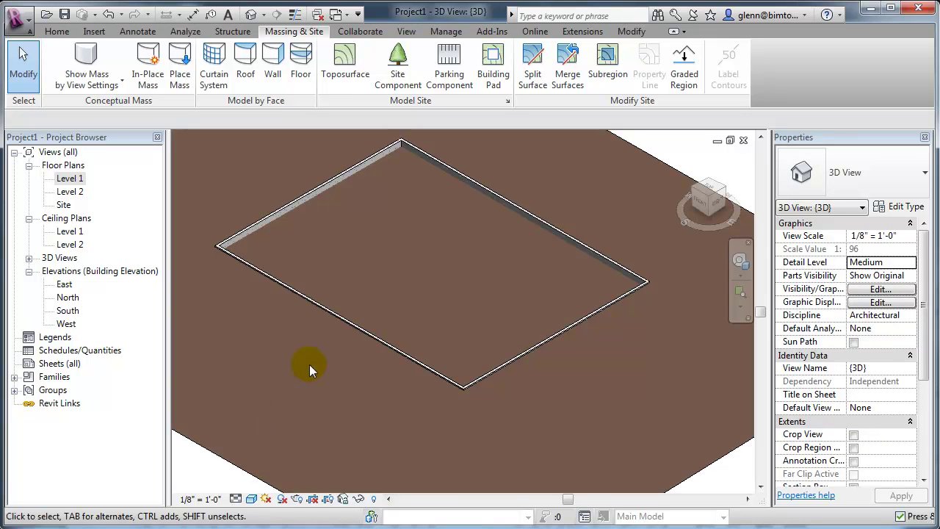
{"action": "mouse_move", "coordinate": [393, 303]}
{"action": "middle_mouse_down"}
{"action": "mouse_move", "coordinate": [414, 335]}
{"action": "mouse_move", "coordinate": [431, 407]}
{"action": "middle_mouse_up"}
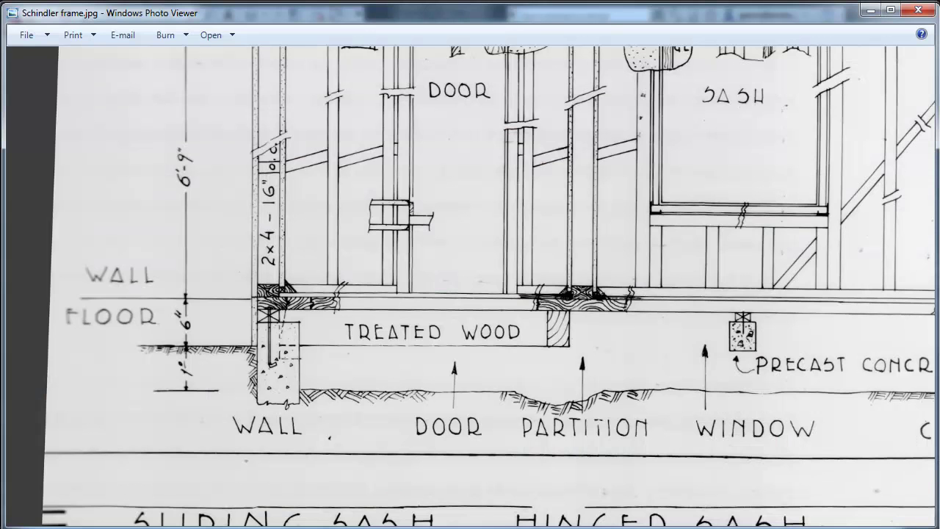
- Check the precast concrete support in the Schindler frame drawing, and in Revit start a beam and load the Concrete-Rectangular Beam family from the structural concrete framing library
{"action": "mouse_move", "coordinate": [749, 345]}
{"action": "left_mouse_down"}
{"action": "mouse_move", "coordinate": [630, 392]}
{"action": "mouse_move", "coordinate": [567, 393]}
{"action": "left_mouse_up"}
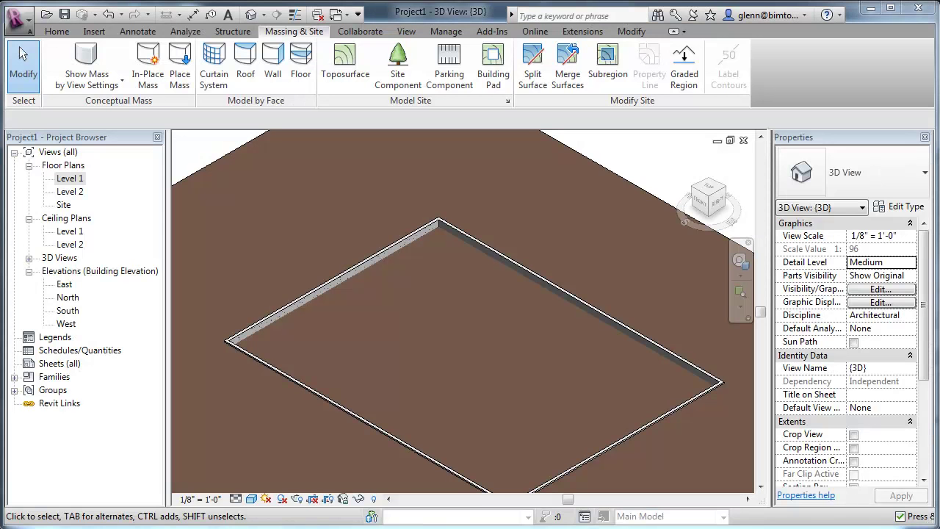
{"action": "left_click", "coordinate": [234, 31]}
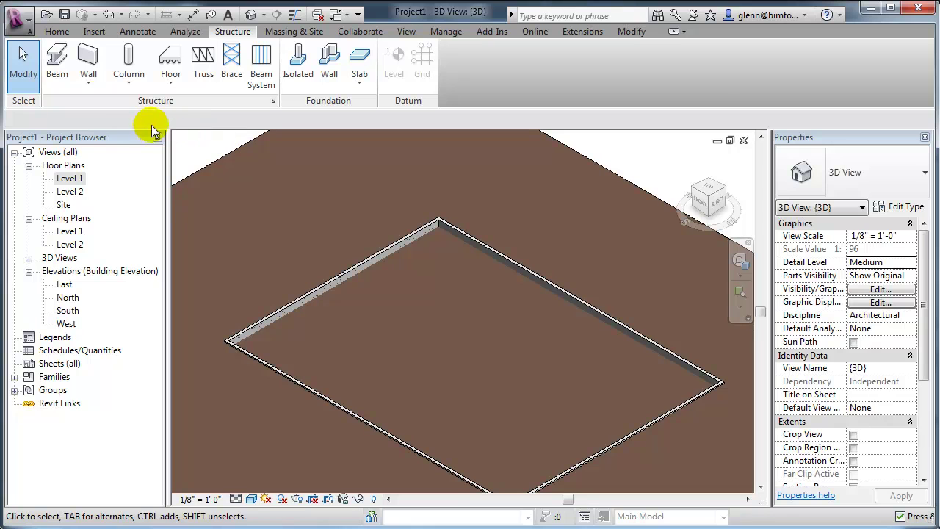
{"action": "left_click", "coordinate": [57, 57]}
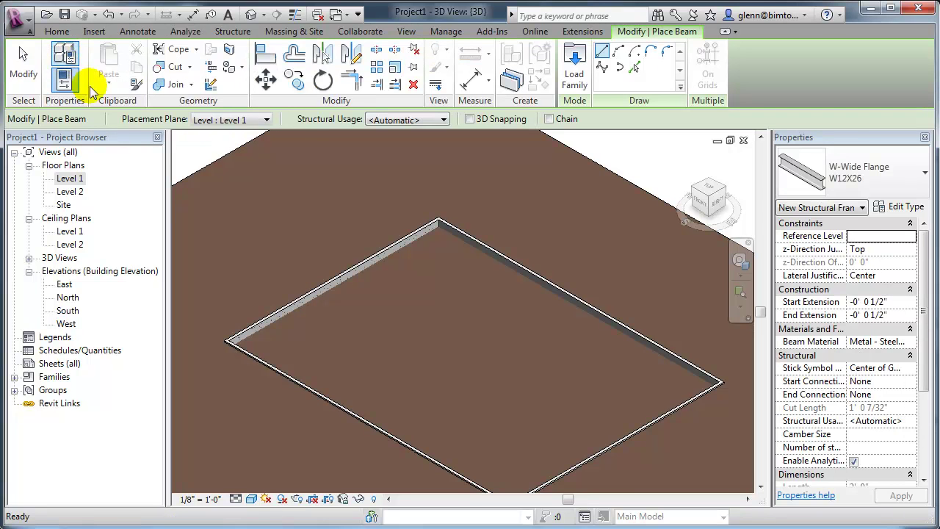
{"action": "left_click", "coordinate": [859, 180]}
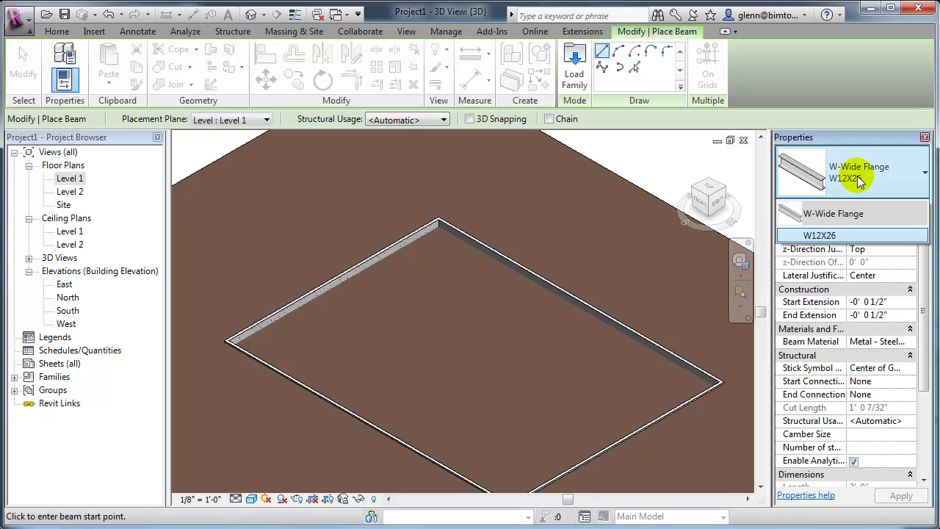
{"action": "left_click", "coordinate": [836, 173]}
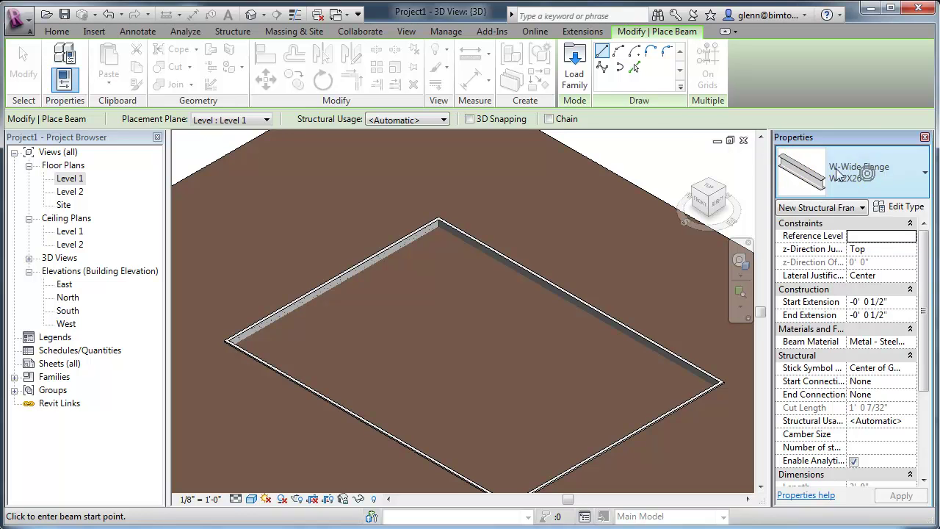
{"action": "left_click", "coordinate": [569, 75]}
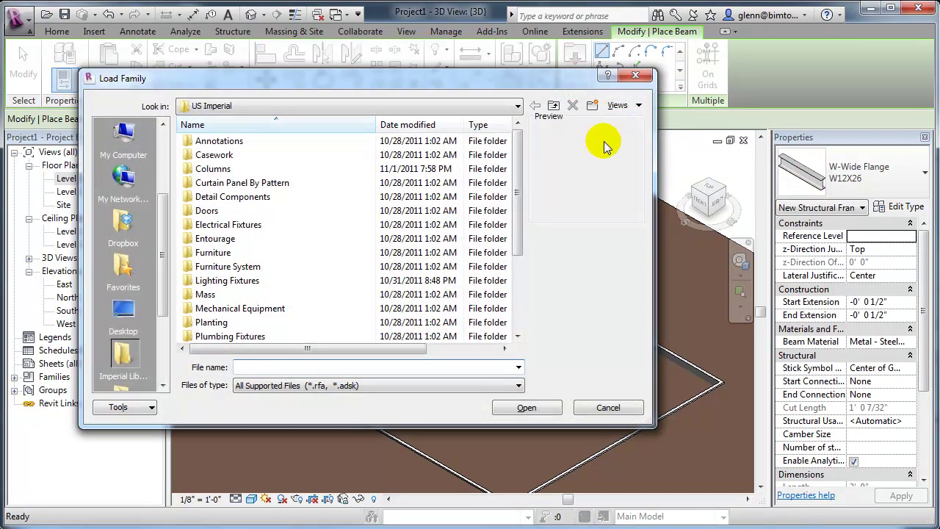
{"action": "left_click_drag", "start_coordinate": [516, 215], "coordinate": [478, 292]}
{"action": "double_click", "coordinate": [224, 274]}
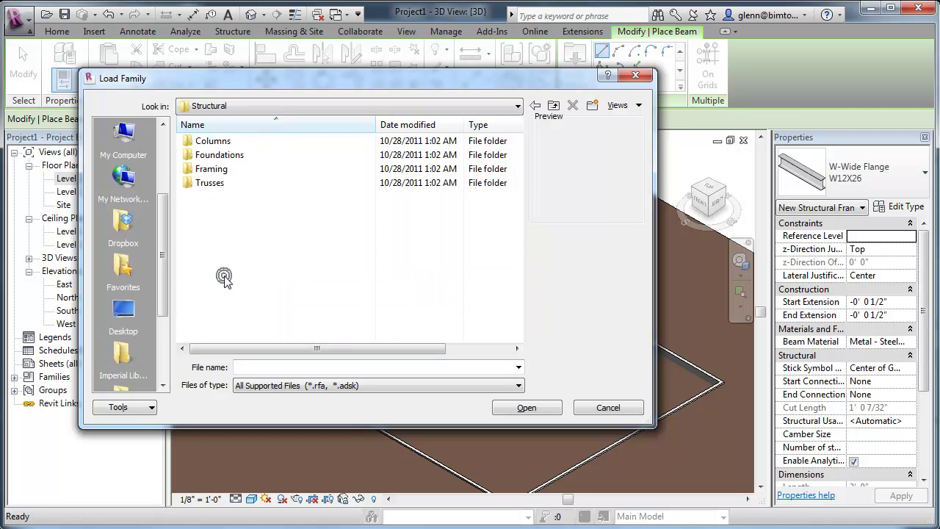
{"action": "double_click", "coordinate": [218, 168]}
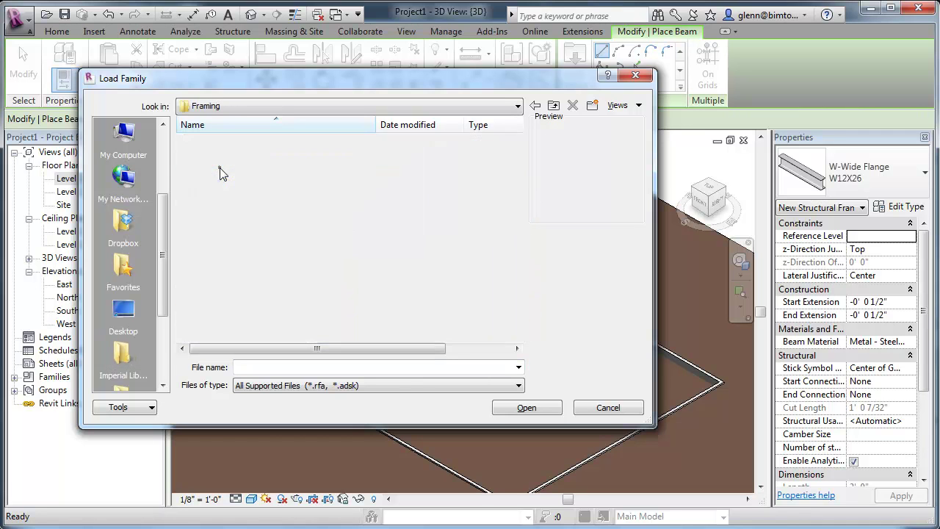
{"action": "double_click", "coordinate": [209, 142]}
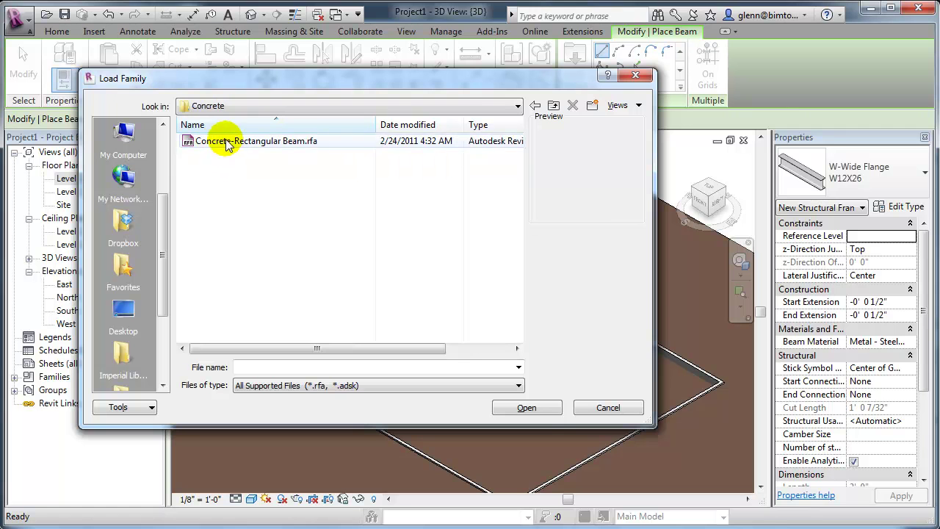
{"action": "left_click", "coordinate": [225, 141]}
{"action": "left_click", "coordinate": [538, 408]}
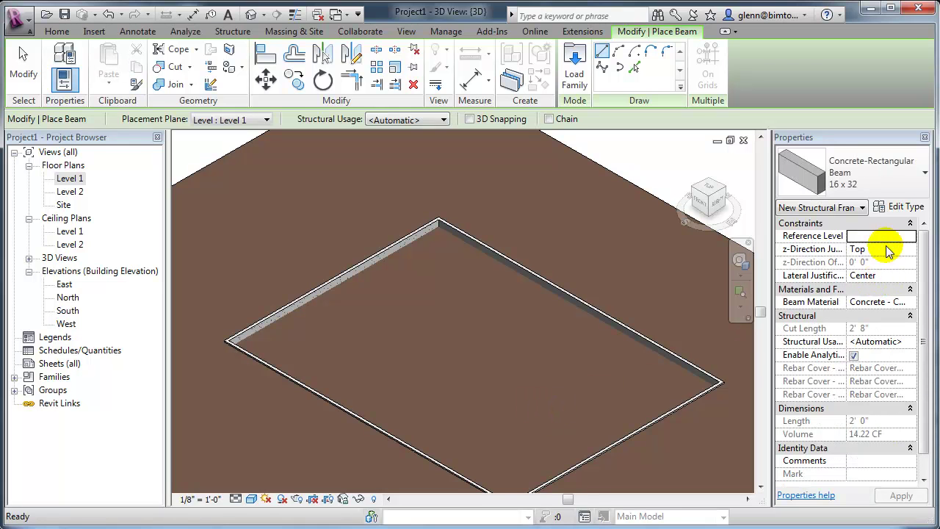
- Duplicate the 16 x 32 concrete beam type as 6" x 8" with b set to 6" and h to 8"
{"action": "left_click", "coordinate": [910, 207]}
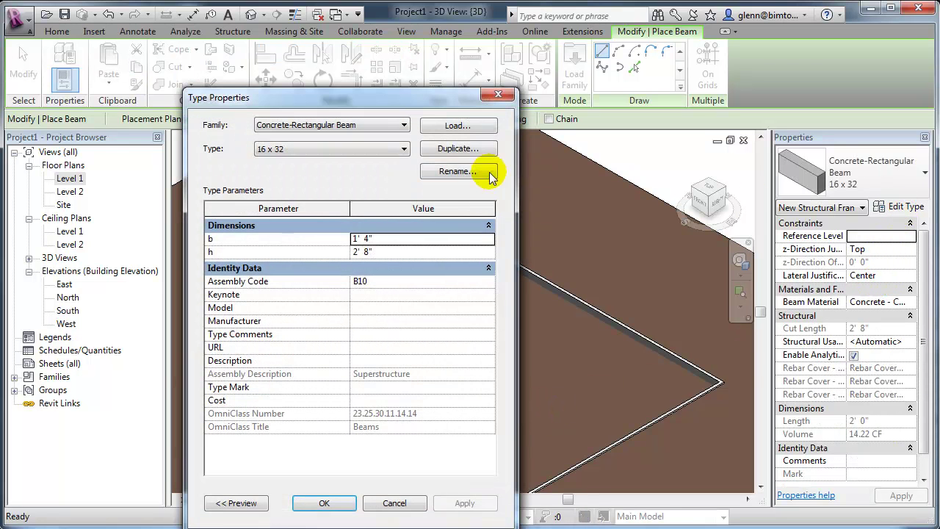
{"action": "left_click", "coordinate": [476, 150]}
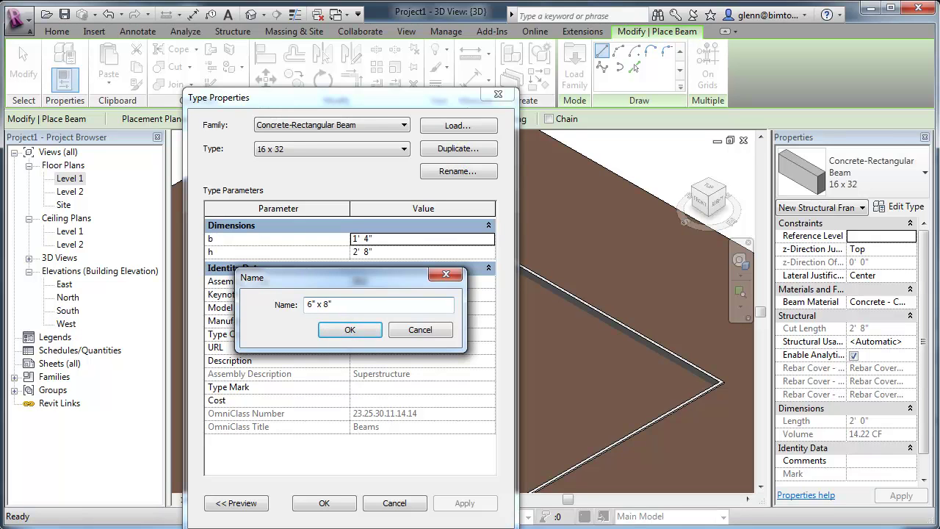
{"action": "left_click", "coordinate": [367, 330]}
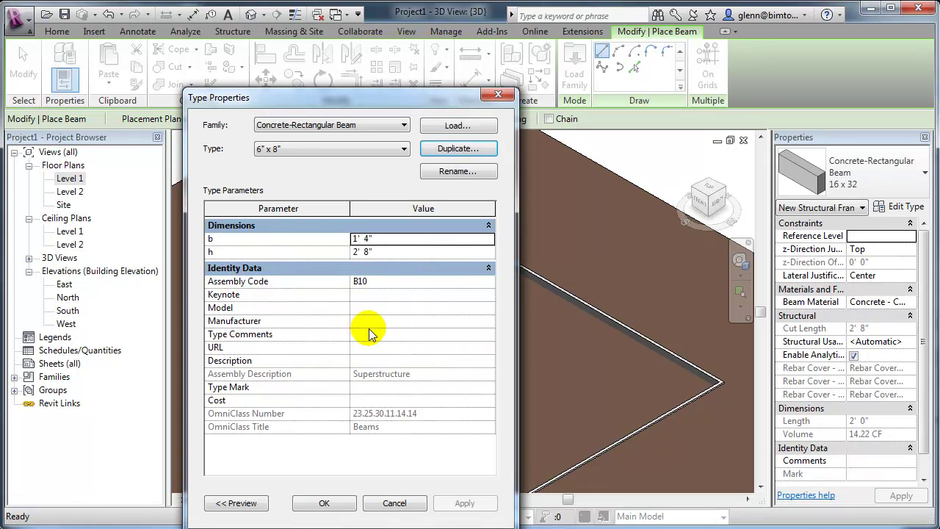
{"action": "left_click", "coordinate": [408, 237]}
{"action": "type", "text": "6\""}
{"action": "key", "text": "Tab"}
{"action": "left_click", "coordinate": [409, 253]}
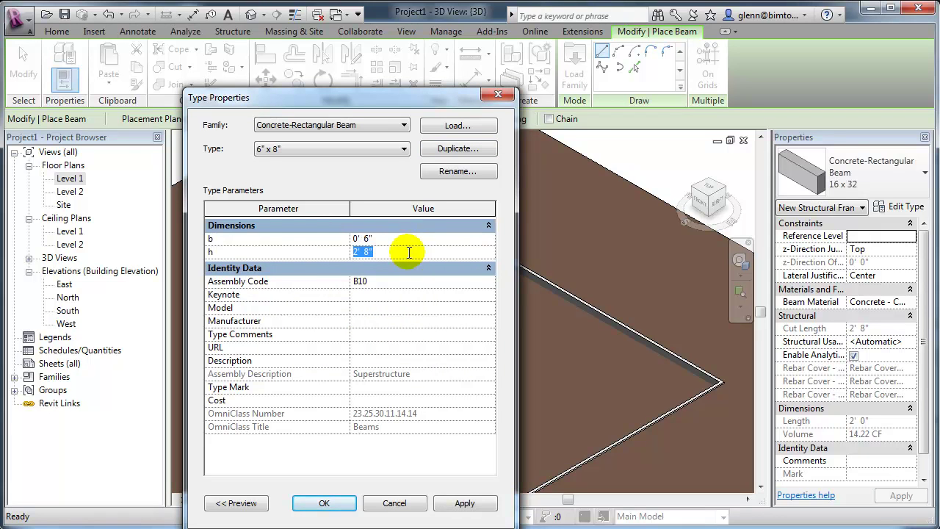
{"action": "type", "text": "0 8"}
{"action": "key", "text": "Tab"}
{"action": "left_click", "coordinate": [339, 502]}
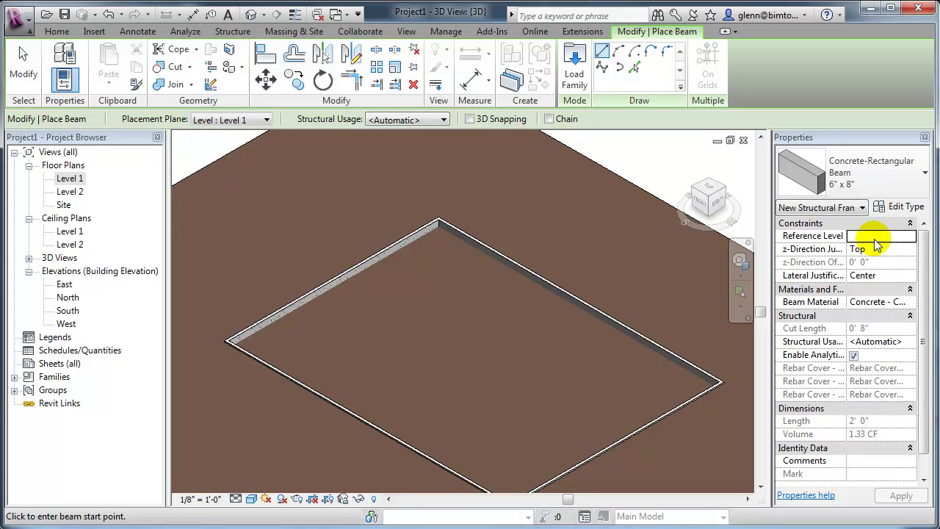
- Set the new beam's reference level to Level 1 and its z-direction justification to Other with an offset of -0' 3"
{"action": "left_click", "coordinate": [910, 236]}
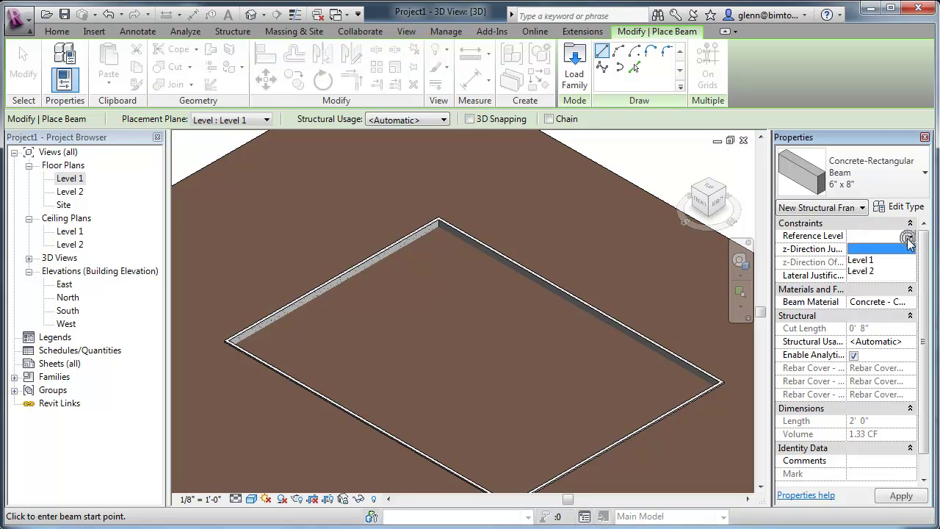
{"action": "left_click", "coordinate": [874, 260]}
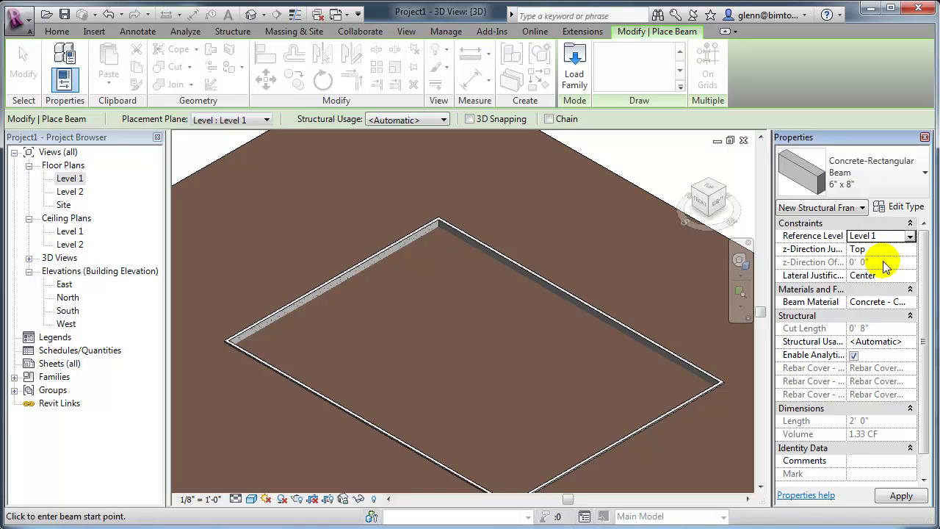
{"action": "key", "text": "Escape"}
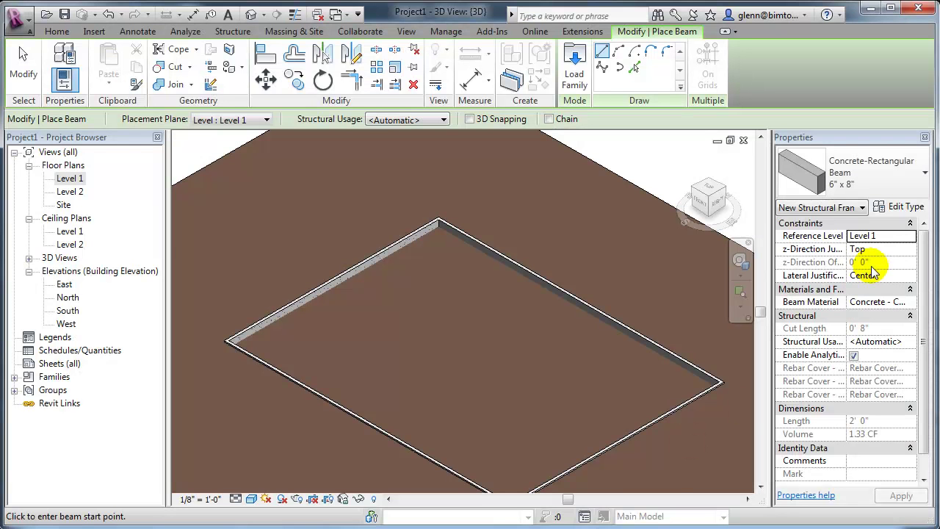
{"action": "left_click", "coordinate": [906, 254]}
{"action": "left_click", "coordinate": [909, 249]}
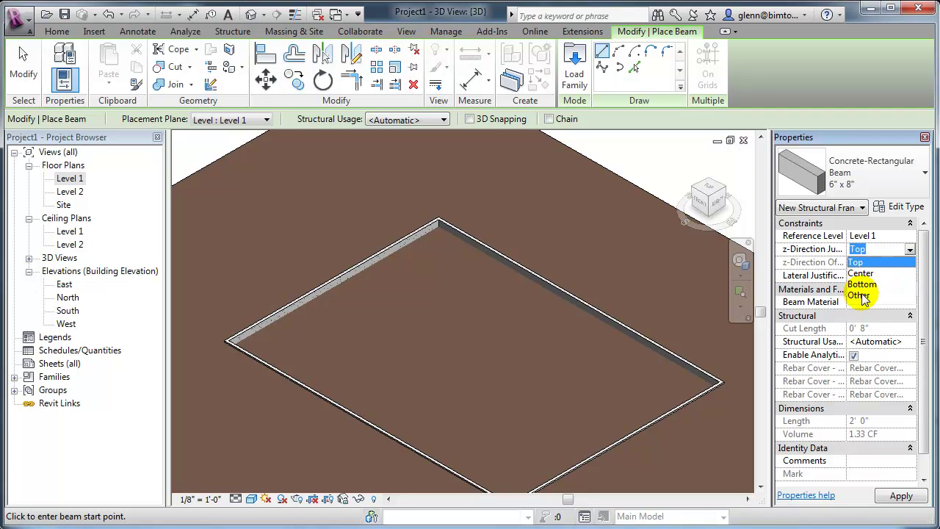
{"action": "left_click", "coordinate": [863, 293]}
{"action": "left_click", "coordinate": [884, 272]}
{"action": "left_click", "coordinate": [881, 262]}
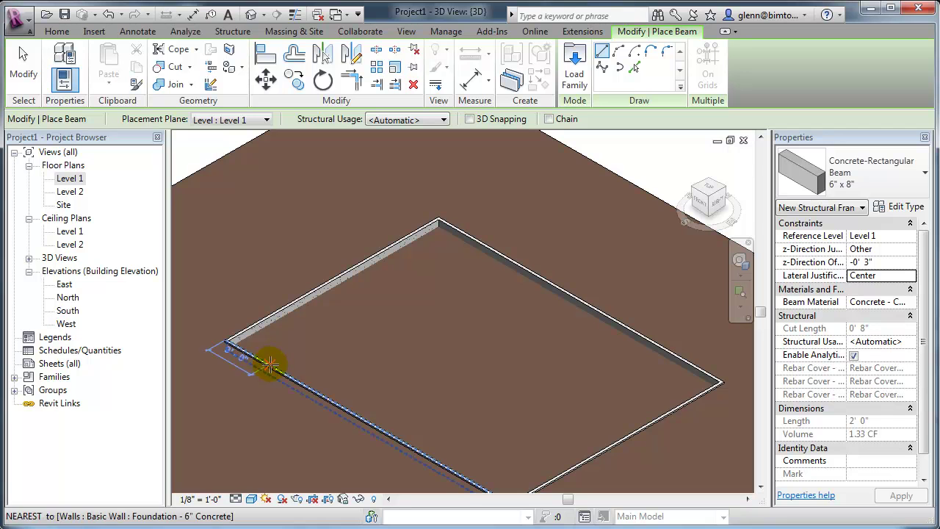
- Place a 6" x 8" concrete beam from the west foundation wall to the east wall, parallel to the long walls
{"action": "left_click", "coordinate": [356, 264]}
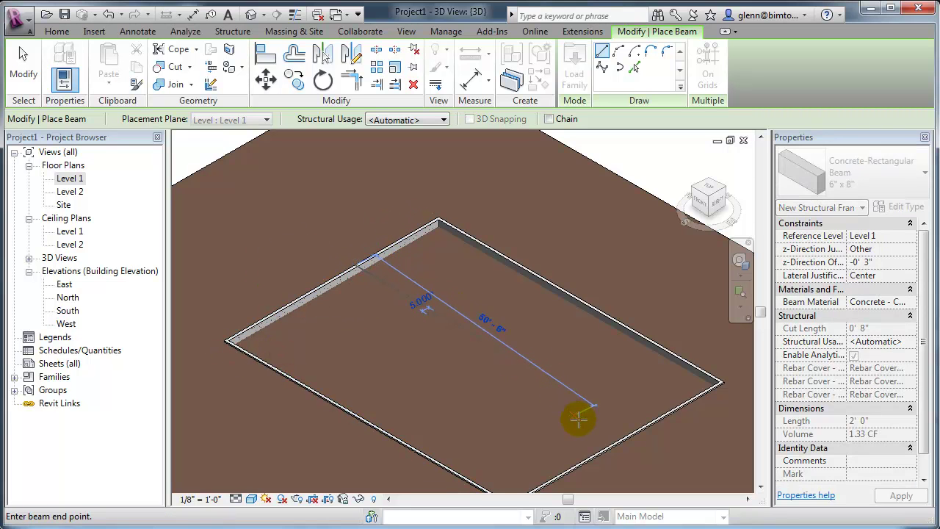
{"action": "left_click", "coordinate": [636, 427]}
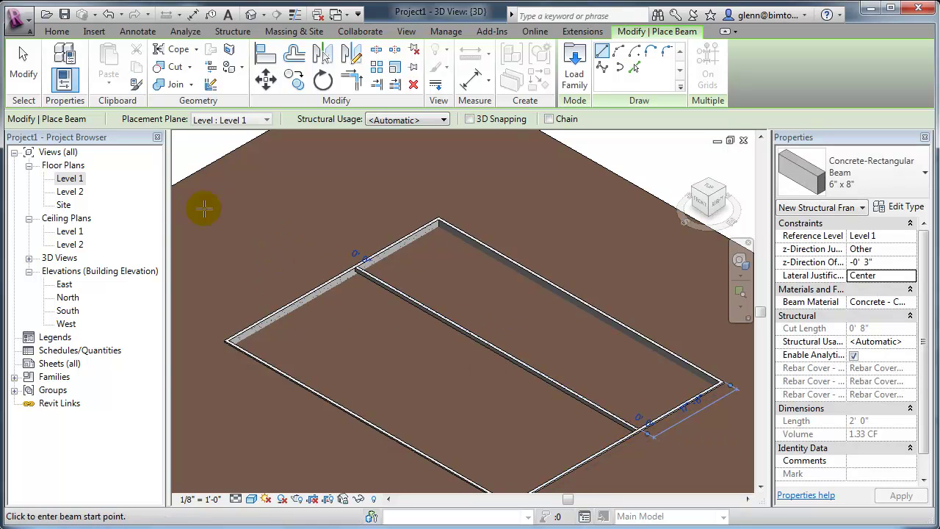
{"action": "left_click", "coordinate": [23, 69]}
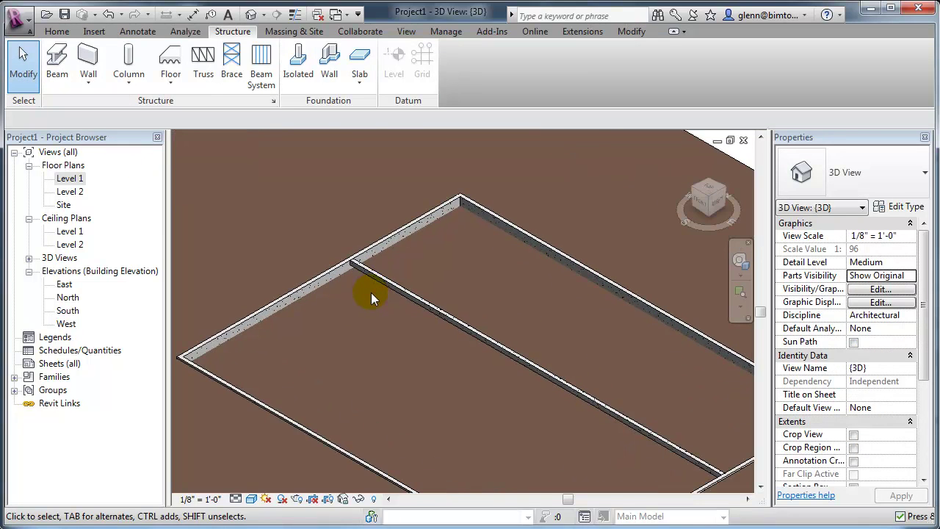
- Place a second 6" x 8" concrete beam between the first beam and the north foundation wall, spanning west to east
{"action": "scroll", "coordinate": [372, 292], "scroll_direction": "up", "scroll_amount": 5}
{"action": "scroll", "coordinate": [378, 297], "scroll_direction": "down", "scroll_amount": 1}
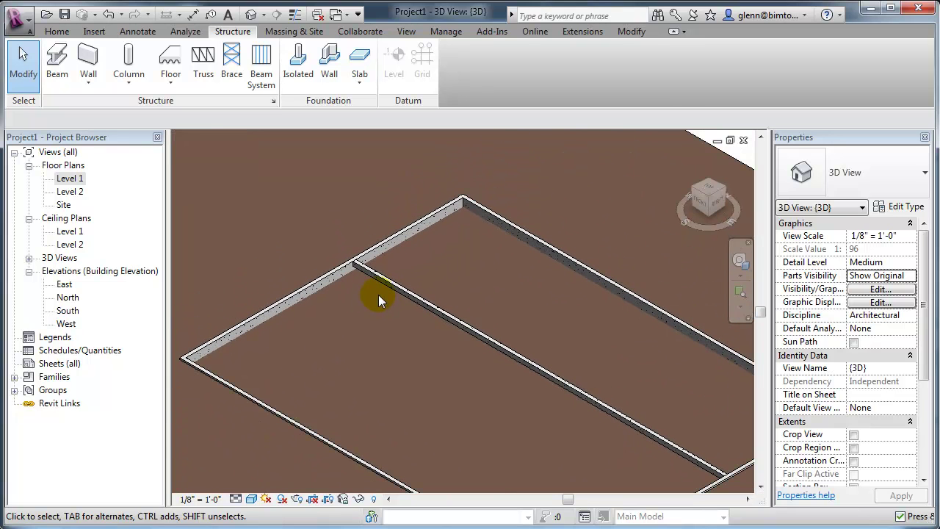
{"action": "left_click", "coordinate": [56, 63]}
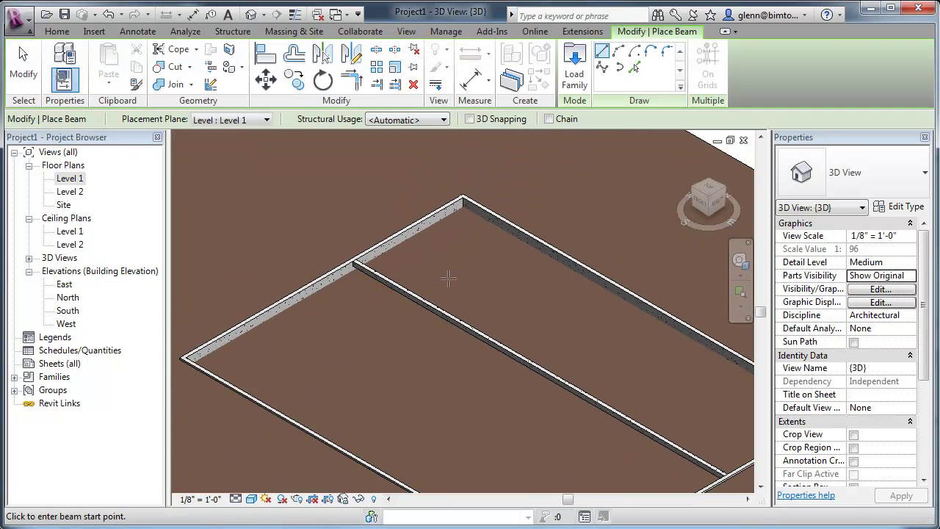
{"action": "left_click", "coordinate": [409, 223]}
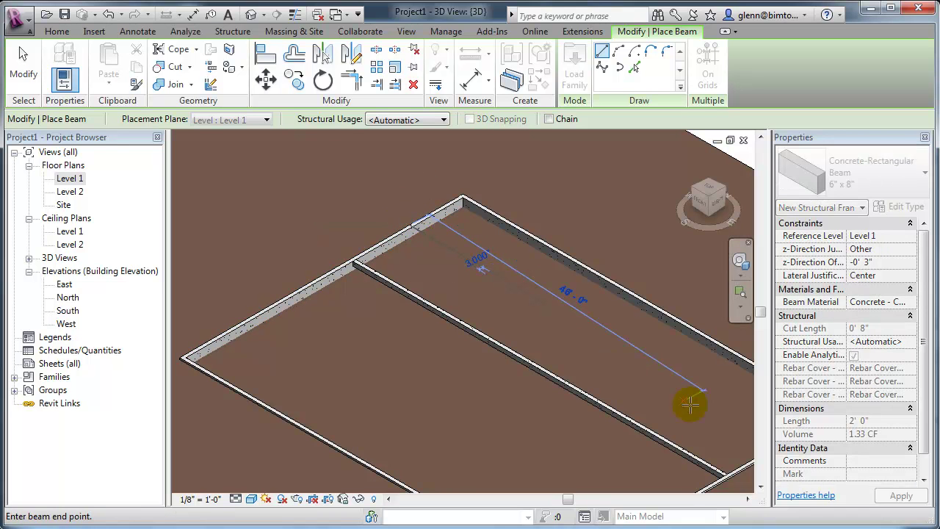
{"action": "middle_click_drag", "start_coordinate": [698, 423], "coordinate": [671, 390]}
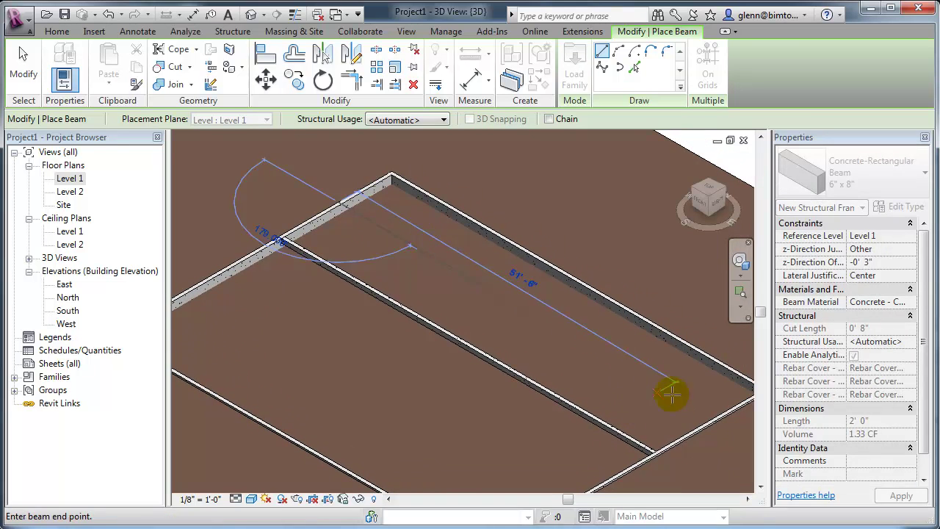
{"action": "left_click", "coordinate": [711, 415]}
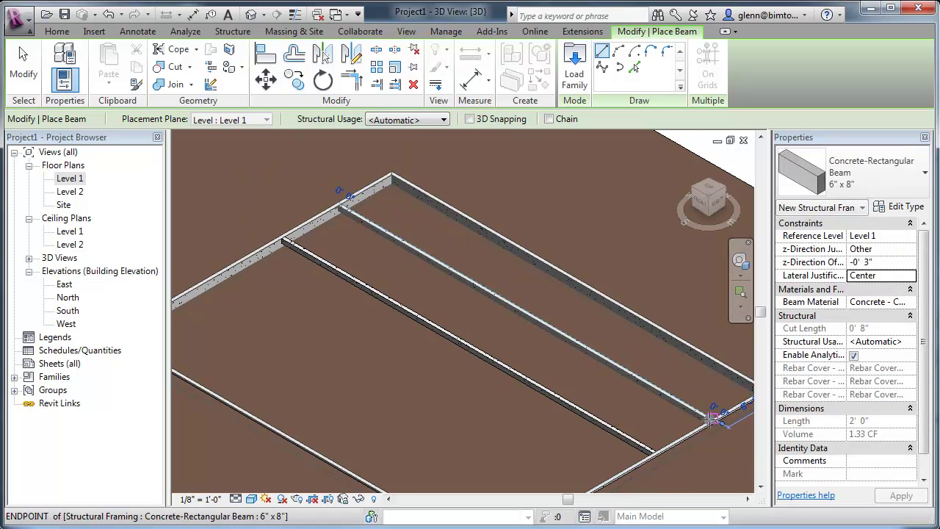
{"action": "left_click", "coordinate": [29, 62]}
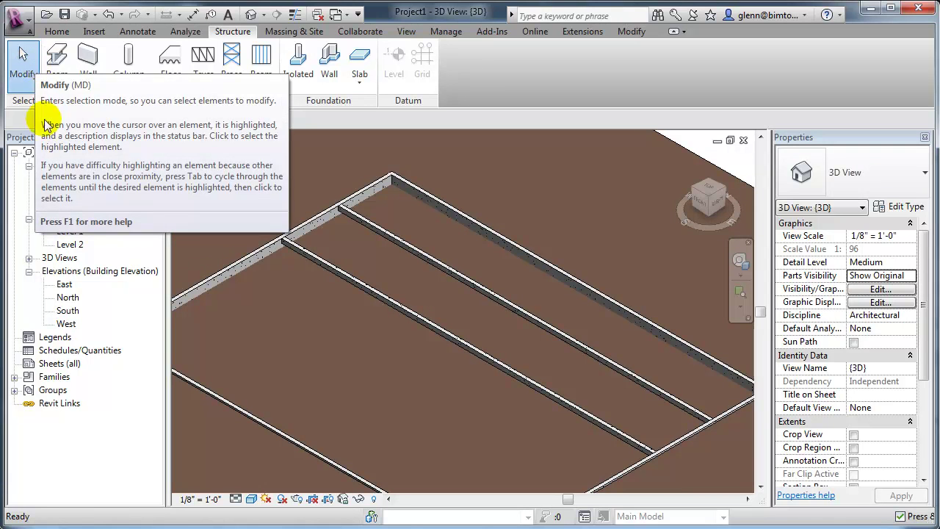
- Open the Level 1 floor plan and cut a south-to-north building section through the foundation, crossing both concrete beams
{"action": "double_click", "coordinate": [70, 179]}
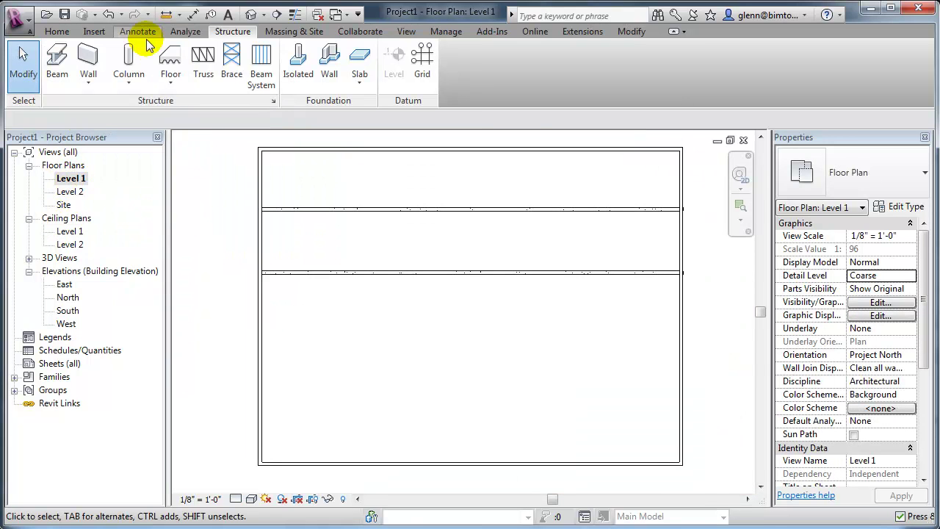
{"action": "left_click", "coordinate": [403, 31]}
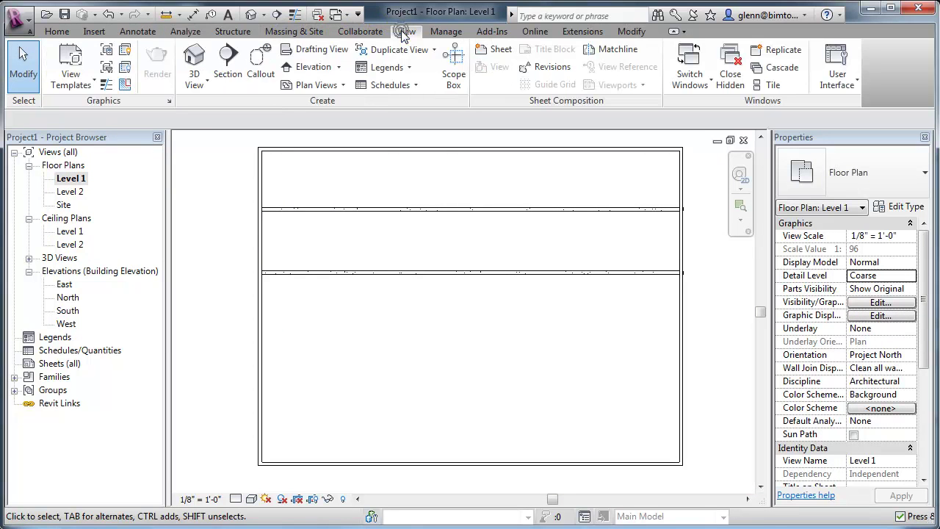
{"action": "left_click", "coordinate": [225, 73]}
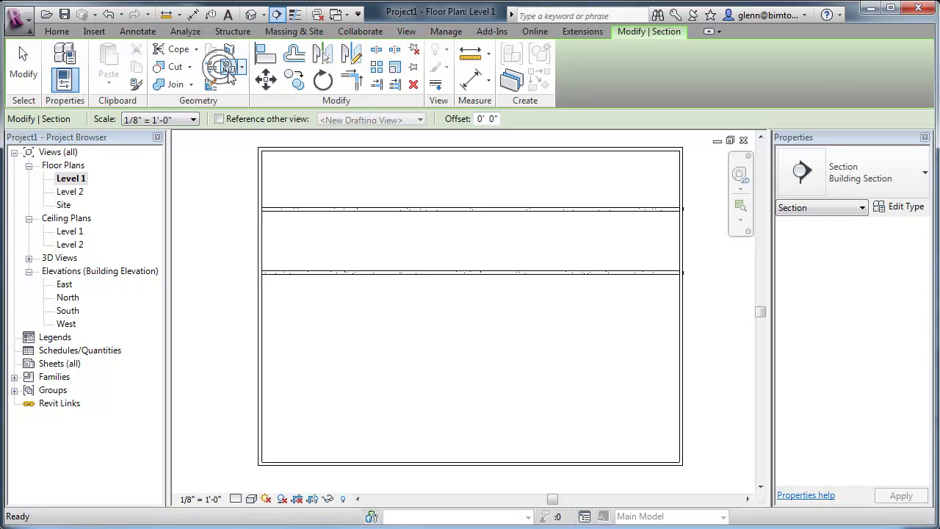
{"action": "left_click", "coordinate": [417, 475]}
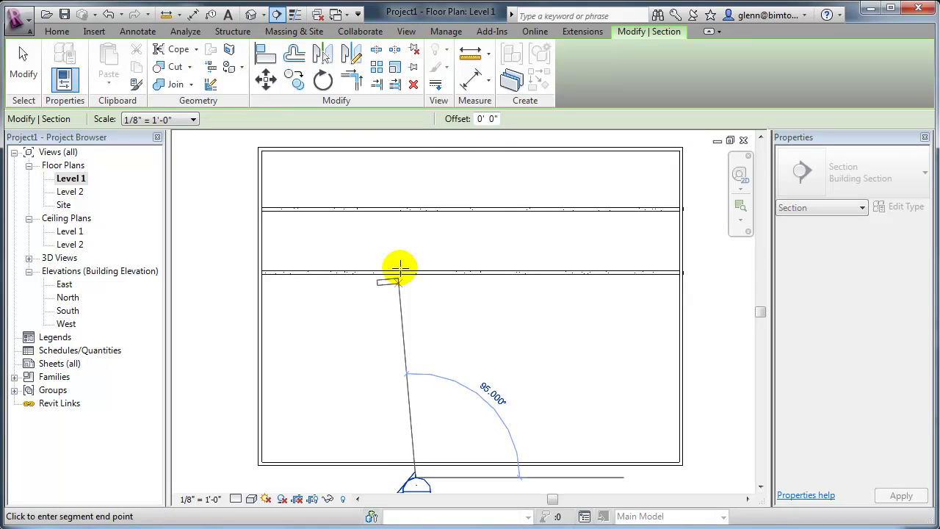
{"action": "left_click", "coordinate": [415, 139]}
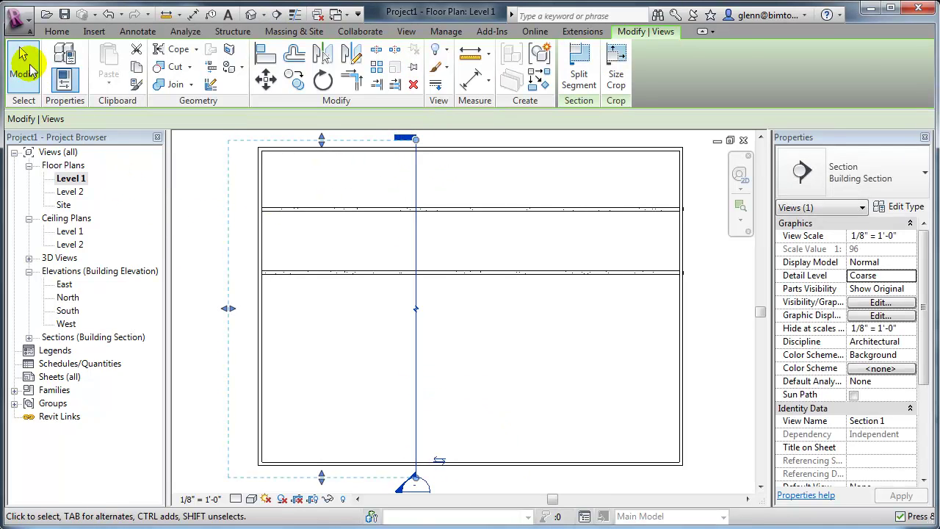
{"action": "left_click", "coordinate": [23, 53]}
- Open the new building section view and set its detail level to Fine
{"action": "double_click", "coordinate": [396, 494]}
{"action": "scroll", "coordinate": [462, 374], "scroll_direction": "up", "scroll_amount": 2}
{"action": "middle_click_drag", "start_coordinate": [513, 360], "coordinate": [462, 413]}
{"action": "scroll", "coordinate": [501, 395], "scroll_direction": "up", "scroll_amount": 2}
{"action": "scroll", "coordinate": [501, 395], "scroll_direction": "up", "scroll_amount": 2}
{"action": "middle_click_drag", "start_coordinate": [518, 392], "coordinate": [418, 470]}
{"action": "scroll", "coordinate": [400, 466], "scroll_direction": "down", "scroll_amount": 1}
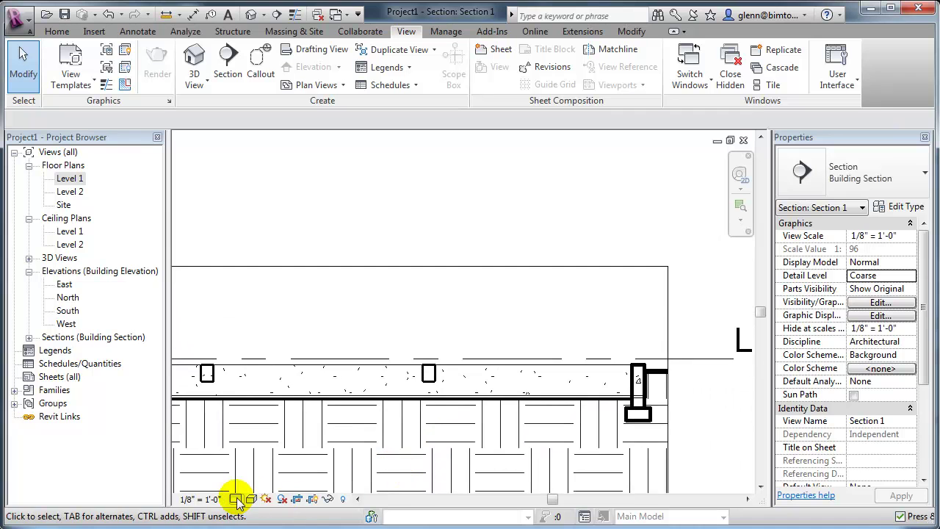
{"action": "left_click", "coordinate": [236, 499]}
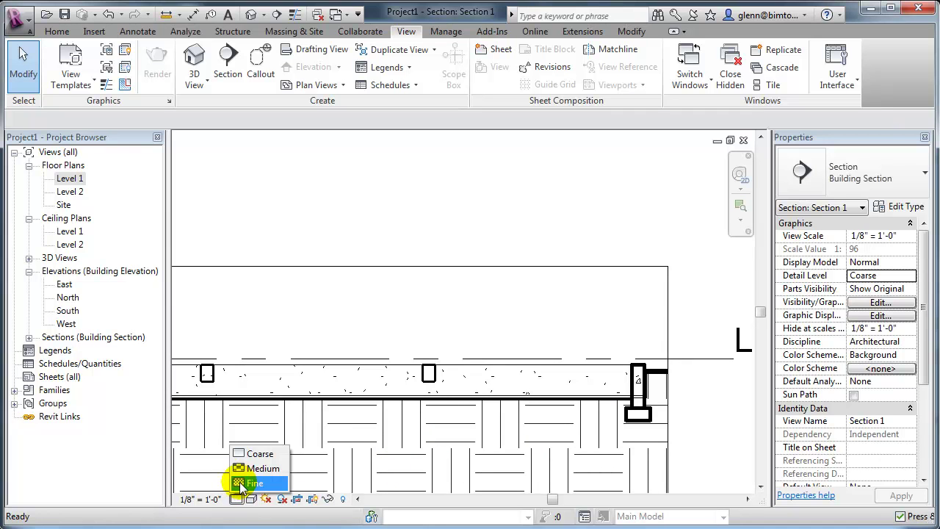
{"action": "left_click", "coordinate": [241, 483]}
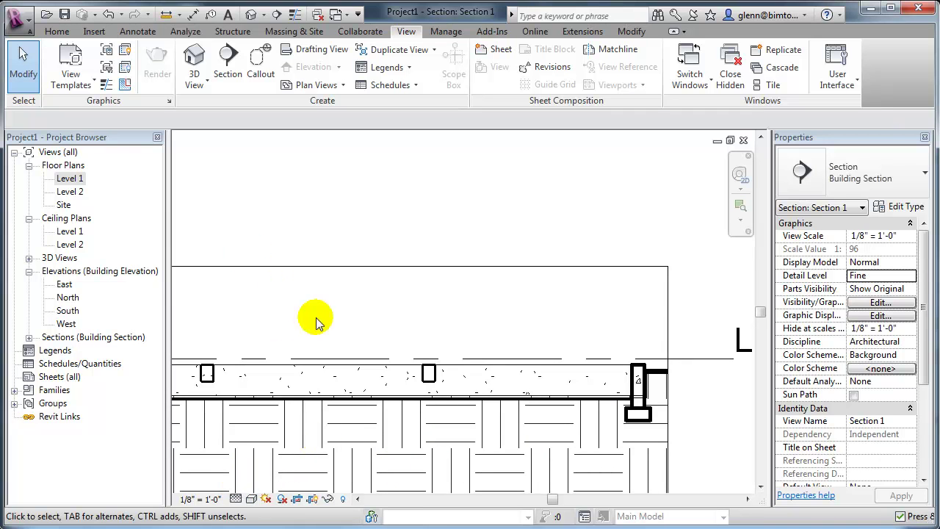
- Join the geometry of the north foundation wall with the bearing footing beneath it in the section
{"action": "scroll", "coordinate": [396, 436], "scroll_direction": "up", "scroll_amount": 1}
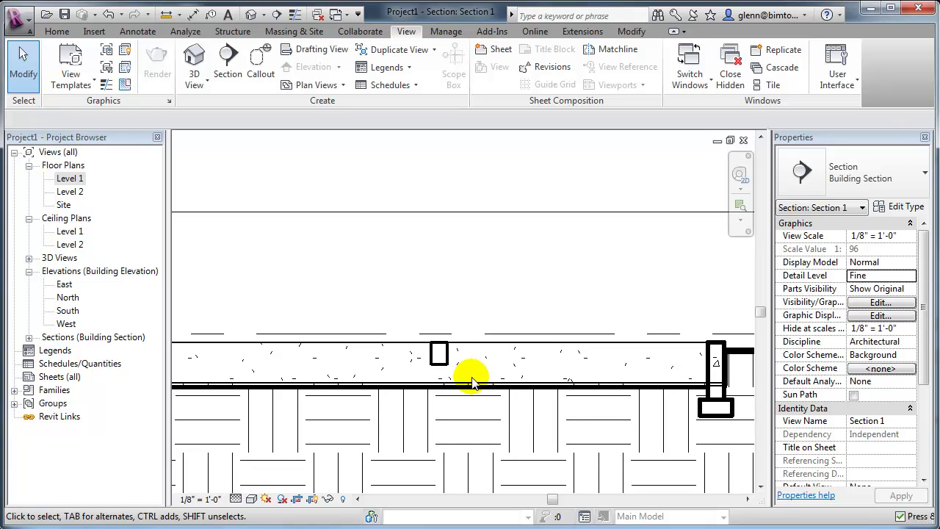
{"action": "scroll", "coordinate": [503, 419], "scroll_direction": "up", "scroll_amount": 1}
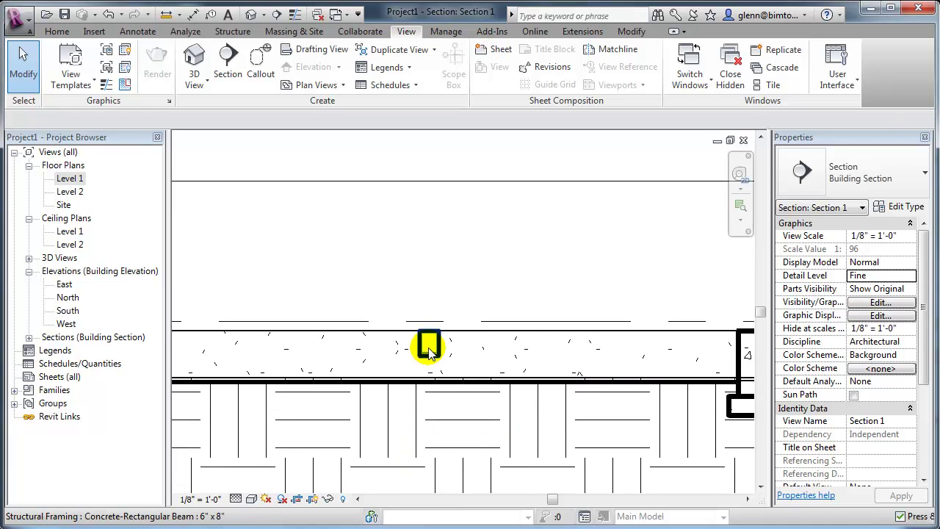
{"action": "middle_click_drag", "start_coordinate": [661, 407], "coordinate": [541, 438]}
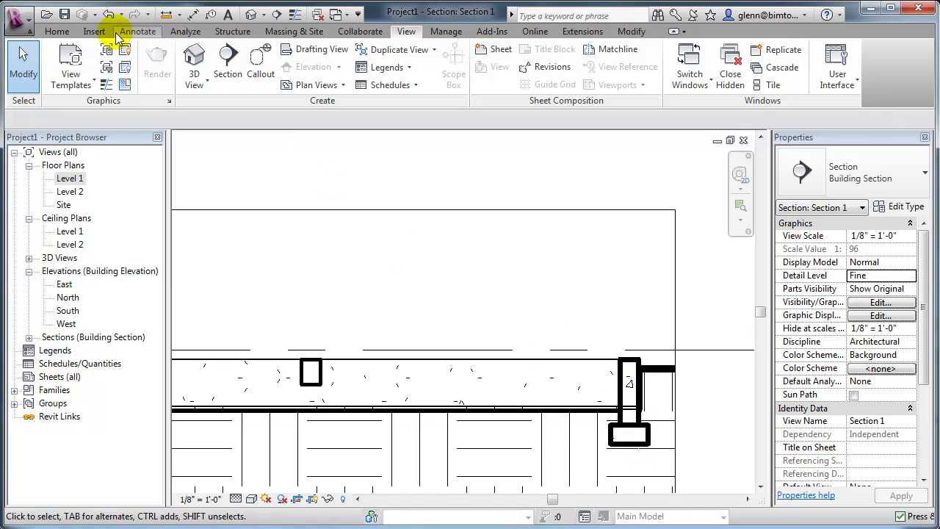
{"action": "left_click", "coordinate": [627, 378]}
{"action": "left_click", "coordinate": [163, 84]}
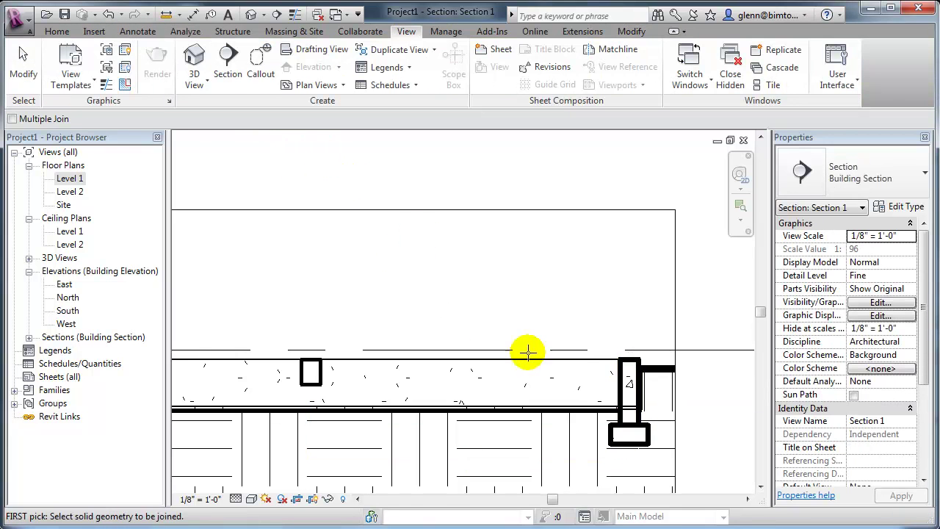
{"action": "left_click", "coordinate": [624, 381]}
{"action": "left_click", "coordinate": [613, 434]}
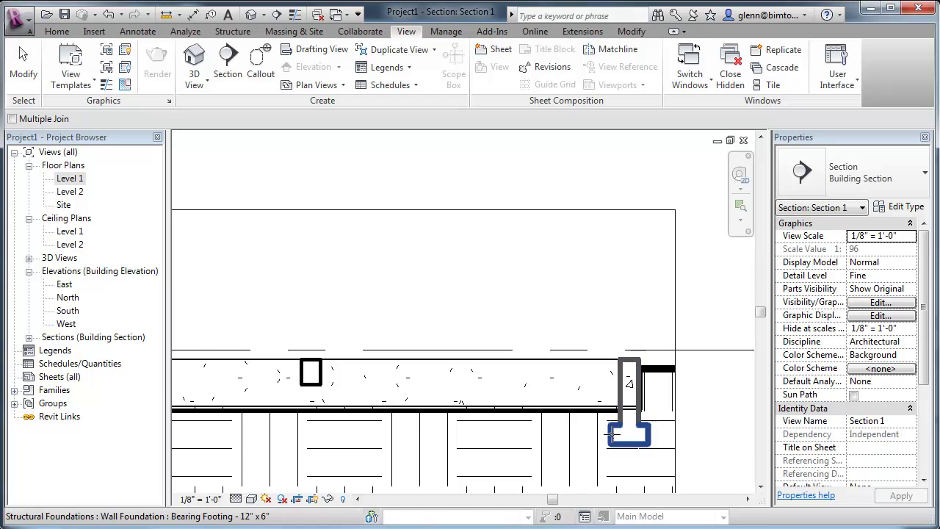
- Join the geometry of the south foundation wall with its bearing footing at the opposite end of the section
{"action": "scroll", "coordinate": [499, 314], "scroll_direction": "down", "scroll_amount": 2}
{"action": "middle_click_drag", "start_coordinate": [499, 314], "coordinate": [745, 353]}
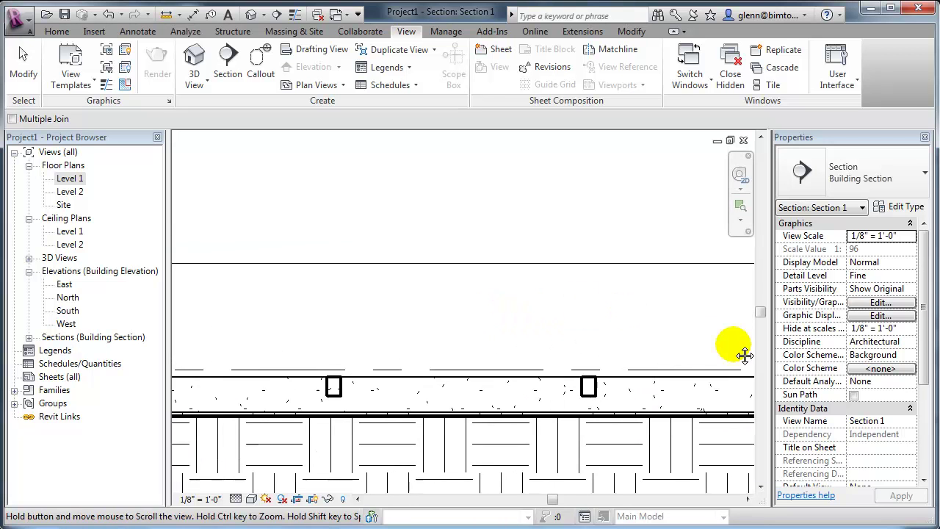
{"action": "middle_click_drag", "start_coordinate": [430, 373], "coordinate": [717, 332]}
{"action": "middle_click_drag", "start_coordinate": [403, 345], "coordinate": [652, 367]}
{"action": "middle_click_drag", "start_coordinate": [400, 367], "coordinate": [375, 424]}
{"action": "scroll", "coordinate": [373, 422], "scroll_direction": "up", "scroll_amount": 3}
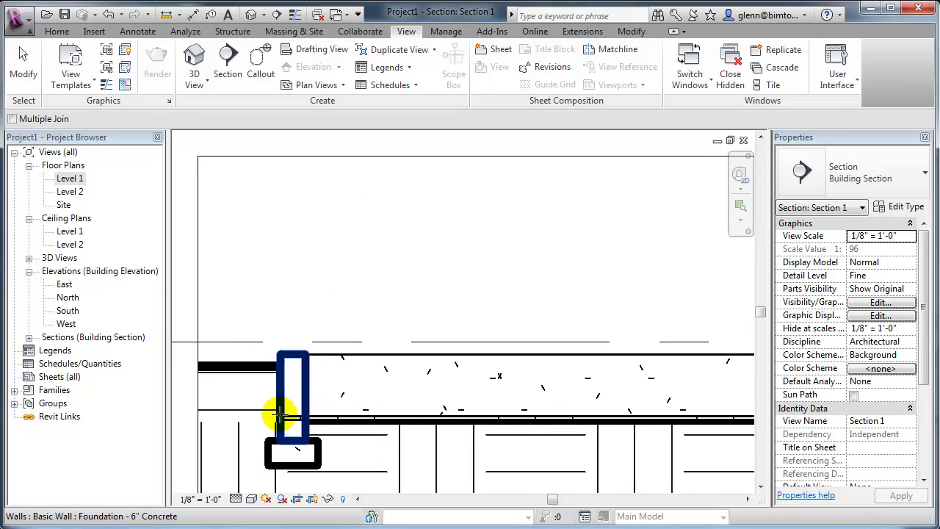
{"action": "left_click", "coordinate": [279, 416]}
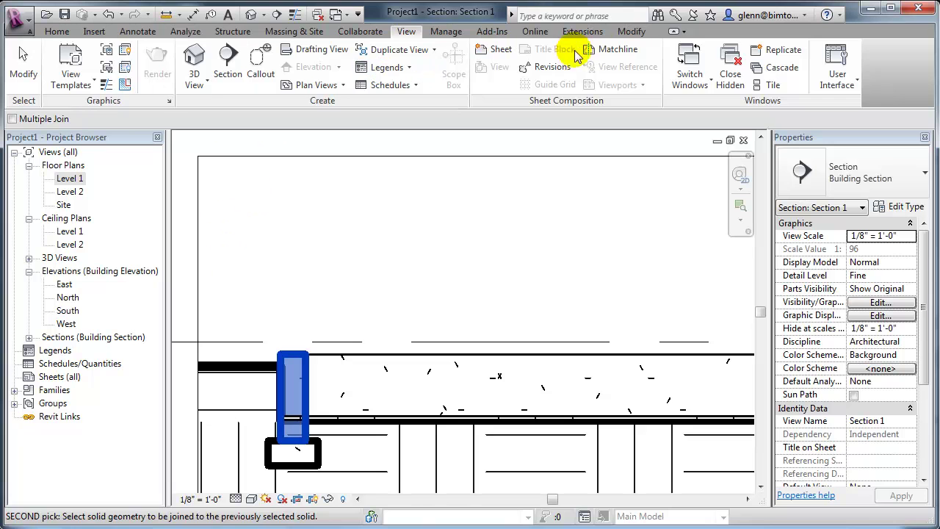
{"action": "left_click", "coordinate": [627, 32]}
{"action": "left_click", "coordinate": [167, 84]}
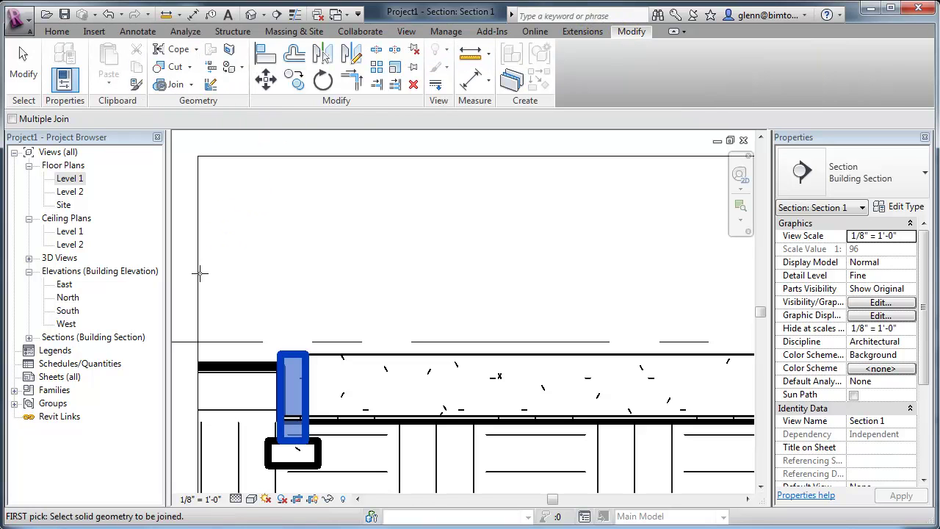
{"action": "left_click", "coordinate": [280, 416]}
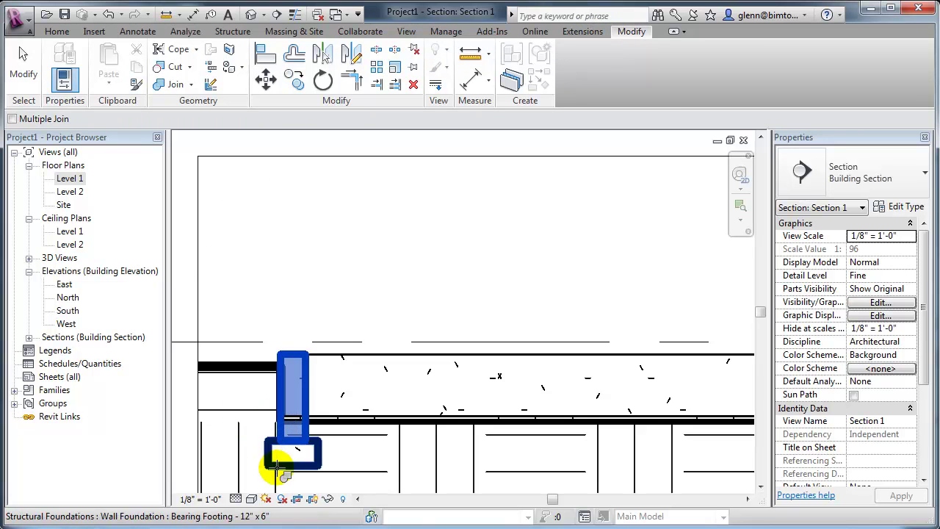
{"action": "left_click", "coordinate": [291, 462]}
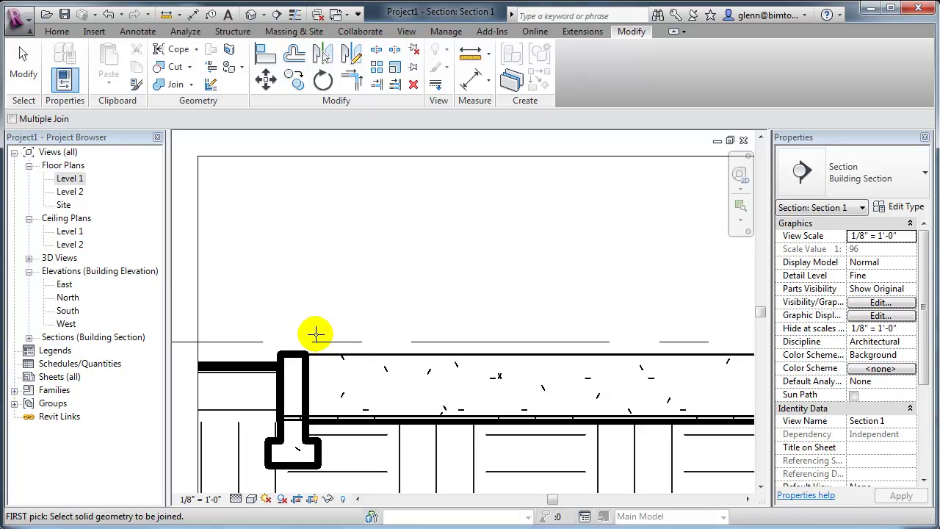
- Preview the section with thin lines and restore the displayed line weights
{"action": "left_click", "coordinate": [297, 17]}
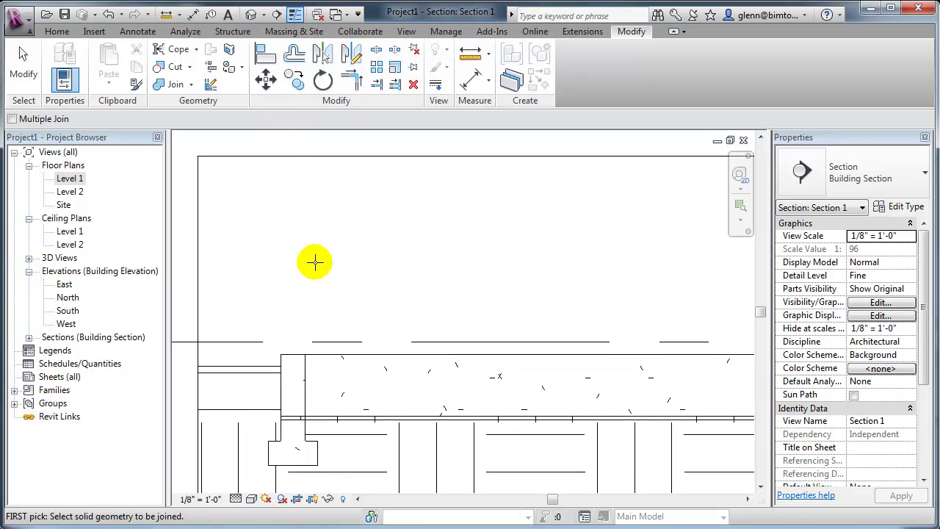
{"action": "left_click", "coordinate": [297, 18]}
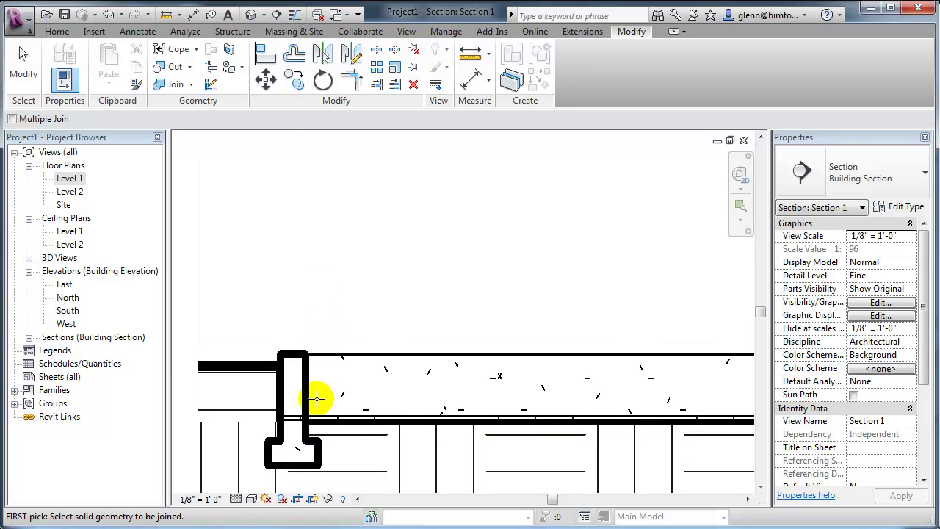
- Try the section view at a scale of 1/4" = 1'-0" and inspect the foundation wall and footing
{"action": "left_click", "coordinate": [209, 498]}
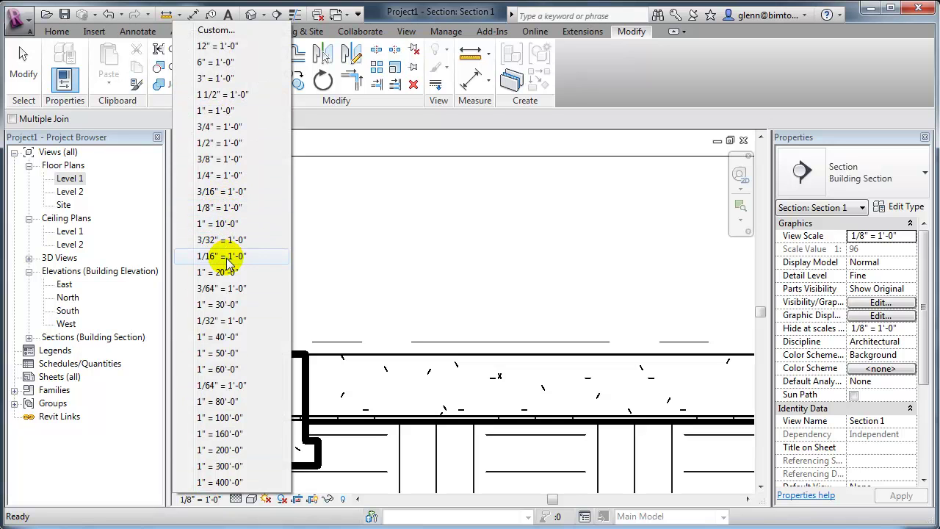
{"action": "left_click", "coordinate": [226, 176]}
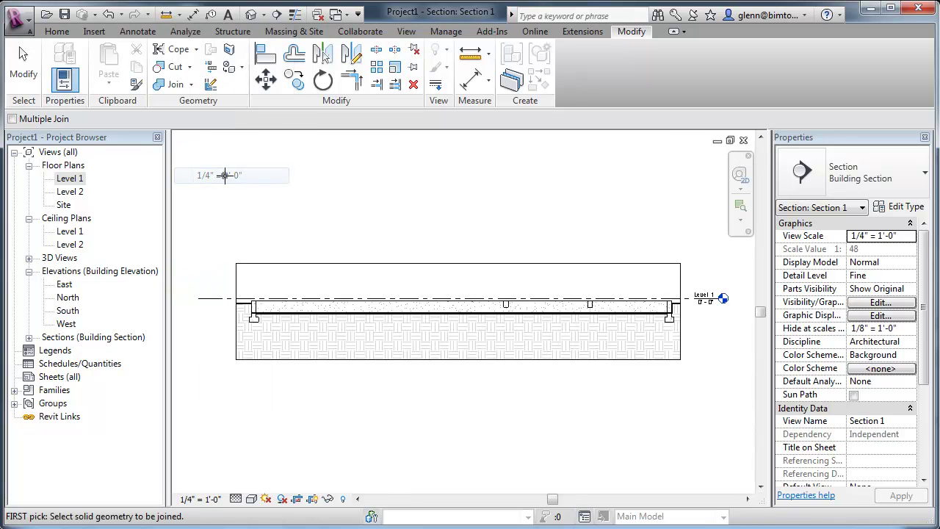
{"action": "scroll", "coordinate": [263, 301], "scroll_direction": "up", "scroll_amount": 4}
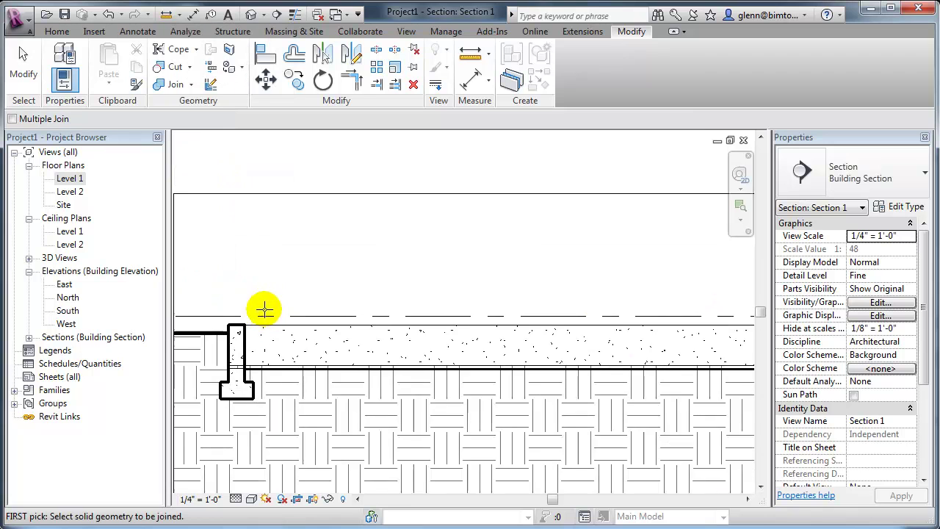
{"action": "middle_click_drag", "start_coordinate": [272, 325], "coordinate": [377, 335]}
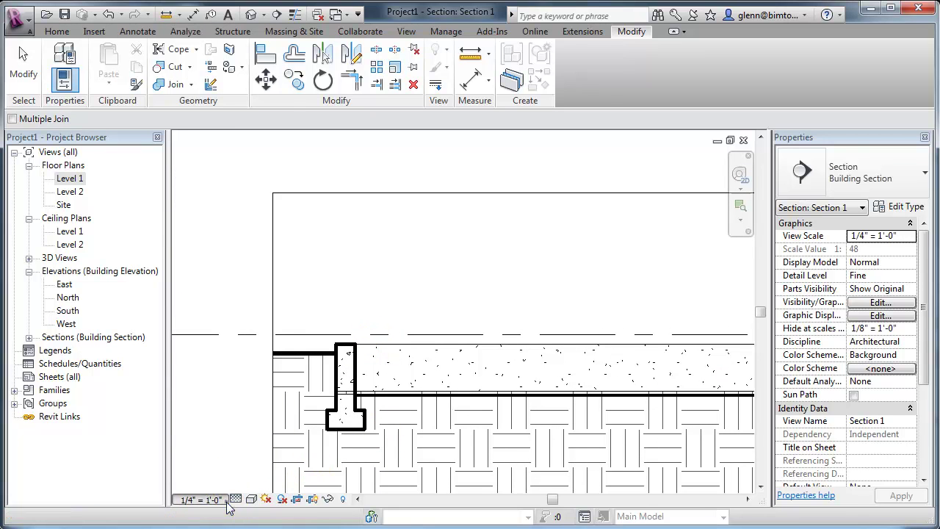
- Set the section view's scale to 1/2" = 1'-0"
{"action": "left_click", "coordinate": [202, 499]}
{"action": "left_click", "coordinate": [218, 143]}
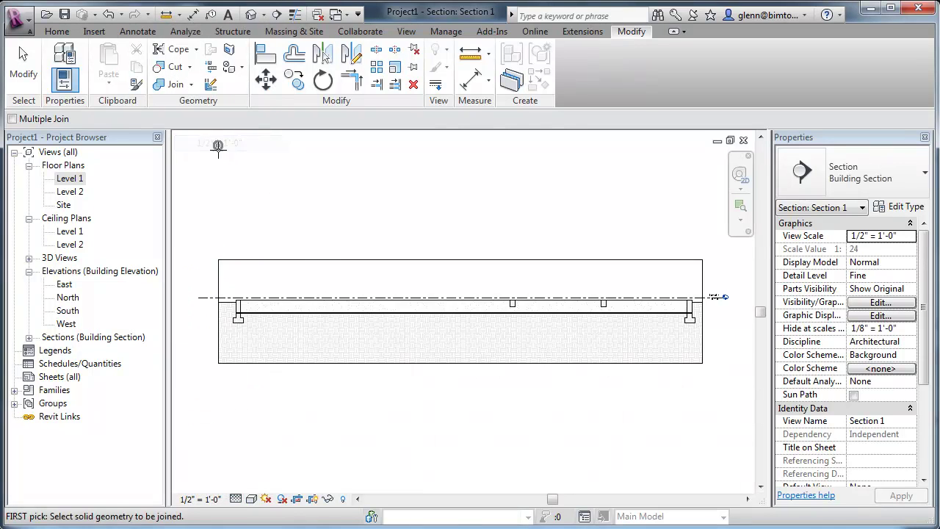
{"action": "scroll", "coordinate": [240, 310], "scroll_direction": "up", "scroll_amount": 5}
{"action": "scroll", "coordinate": [239, 320], "scroll_direction": "up", "scroll_amount": 2}
{"action": "middle_click_drag", "start_coordinate": [237, 319], "coordinate": [356, 419]}
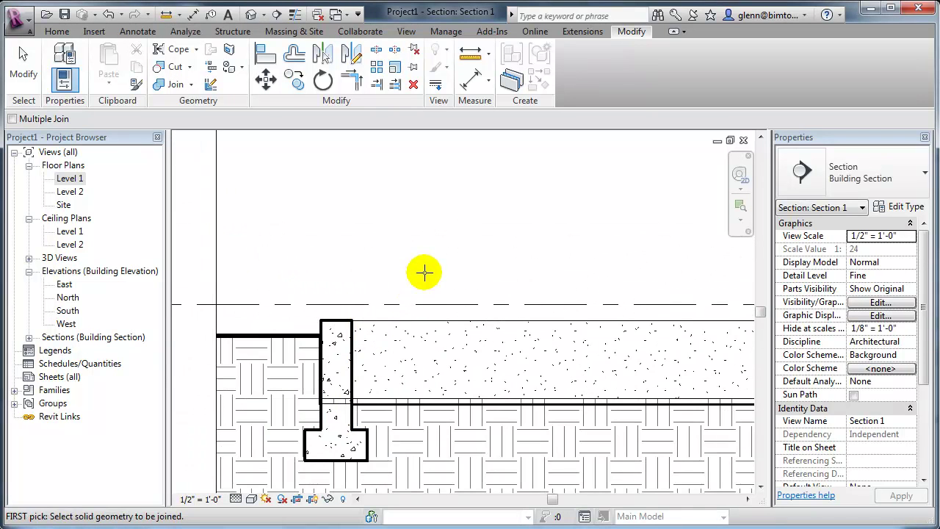
- Compare the rescaled foundation section with thin lines on and off, and leave the Join Geometry command
{"action": "left_click", "coordinate": [294, 15]}
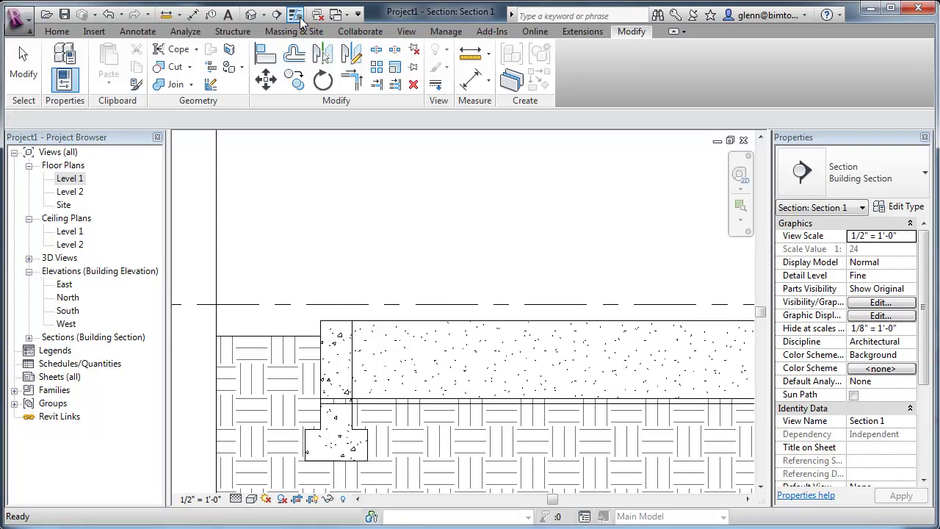
{"action": "left_click", "coordinate": [297, 14]}
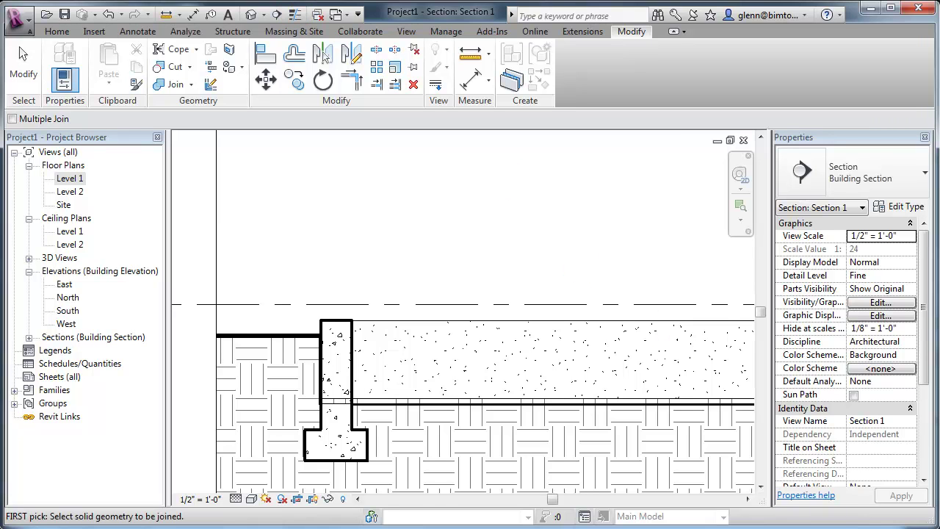
{"action": "key", "text": "Escape"}
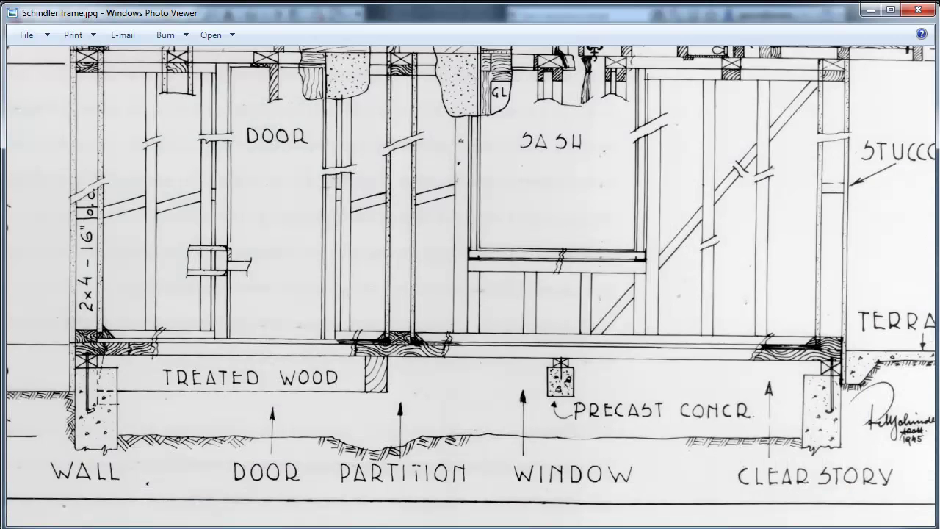
- Examine the floor framing and foundation details in the Schindler frame.jpg reference drawing, and return to the Revit section view
{"action": "scroll", "coordinate": [94, 374], "scroll_direction": "up", "scroll_amount": 1}
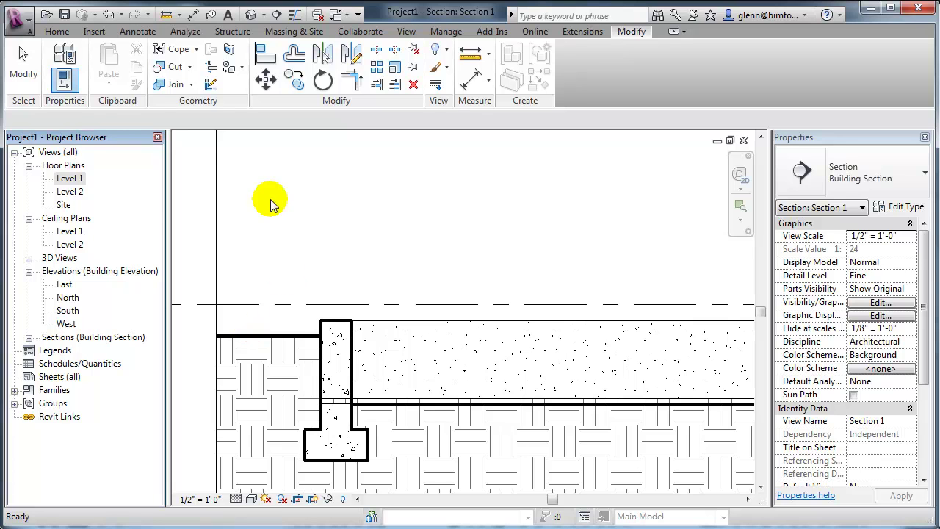
{"action": "left_click", "coordinate": [267, 152]}
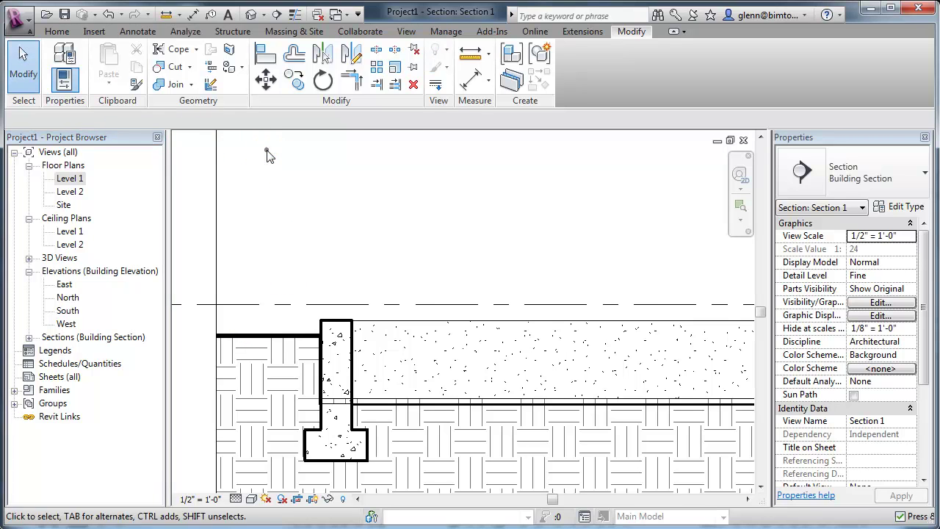
- Look through the Profiles folder and its Structural subfolder in the US Imperial family library for a framing profile, without loading one
{"action": "left_click", "coordinate": [100, 34]}
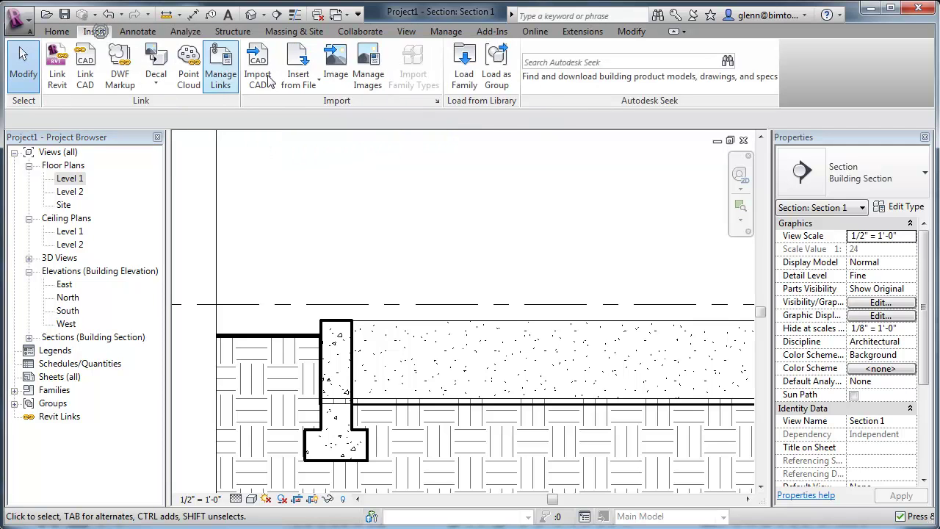
{"action": "left_click", "coordinate": [470, 67]}
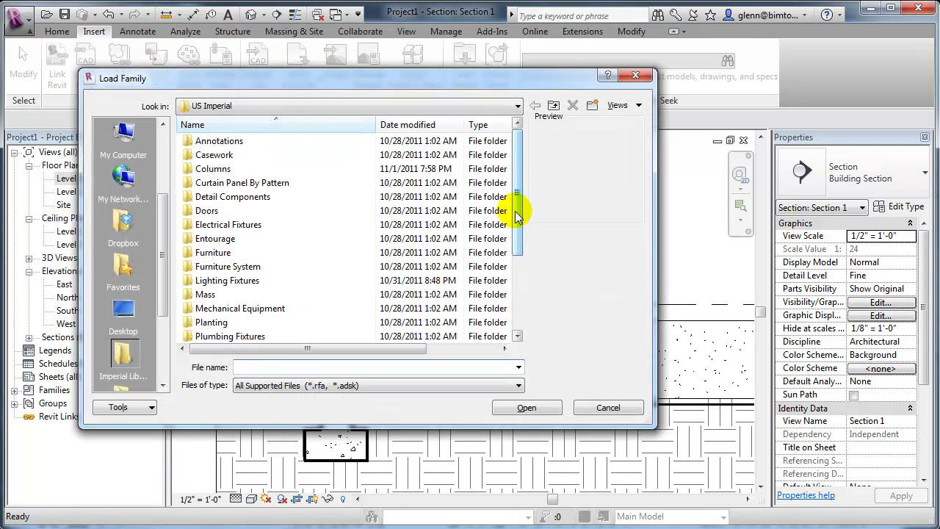
{"action": "left_click_drag", "start_coordinate": [517, 166], "coordinate": [523, 212]}
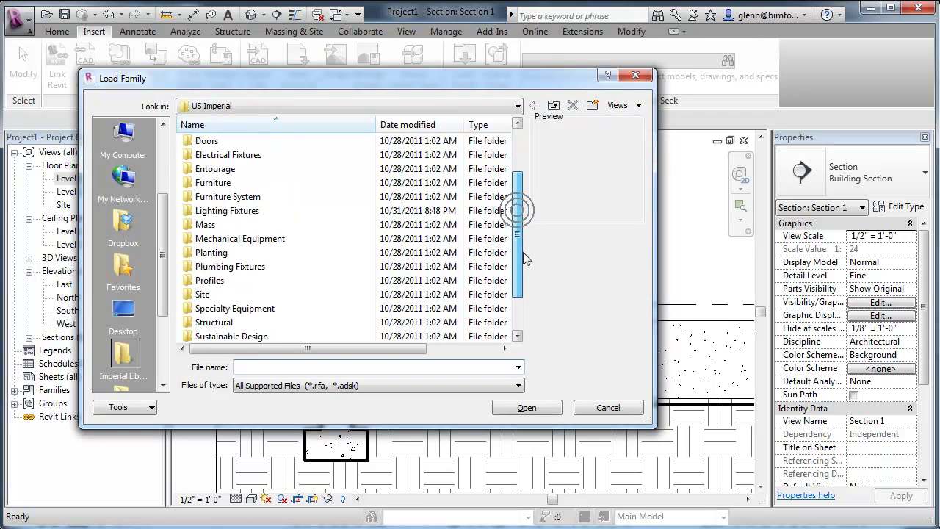
{"action": "left_click", "coordinate": [220, 280]}
{"action": "left_click", "coordinate": [193, 284]}
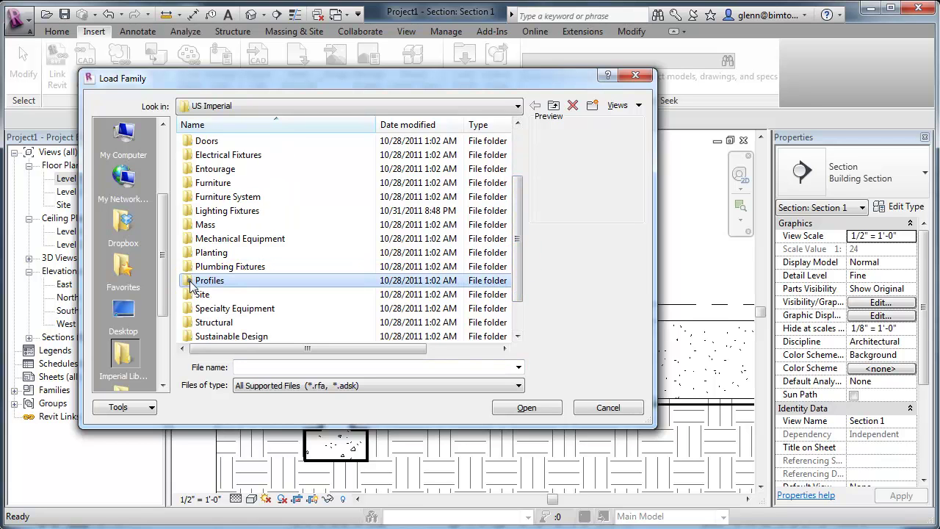
{"action": "double_click", "coordinate": [190, 283]}
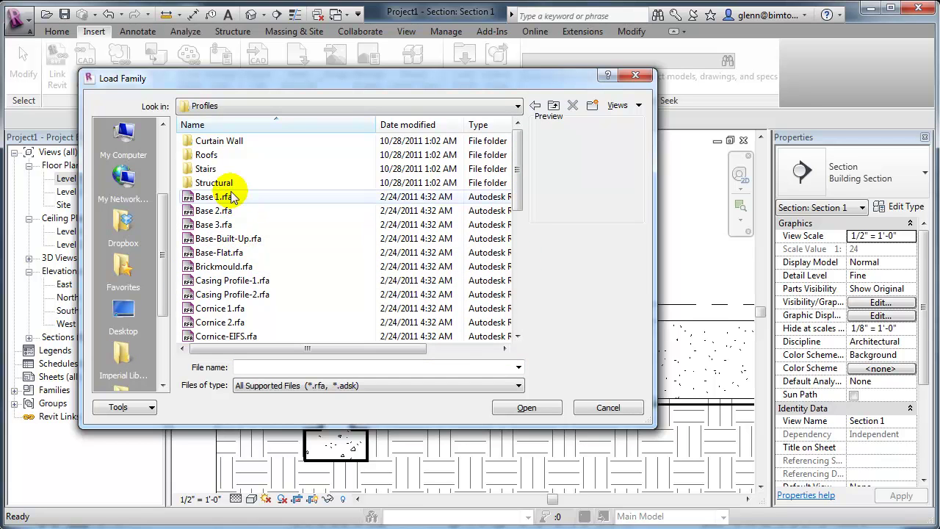
{"action": "double_click", "coordinate": [191, 183]}
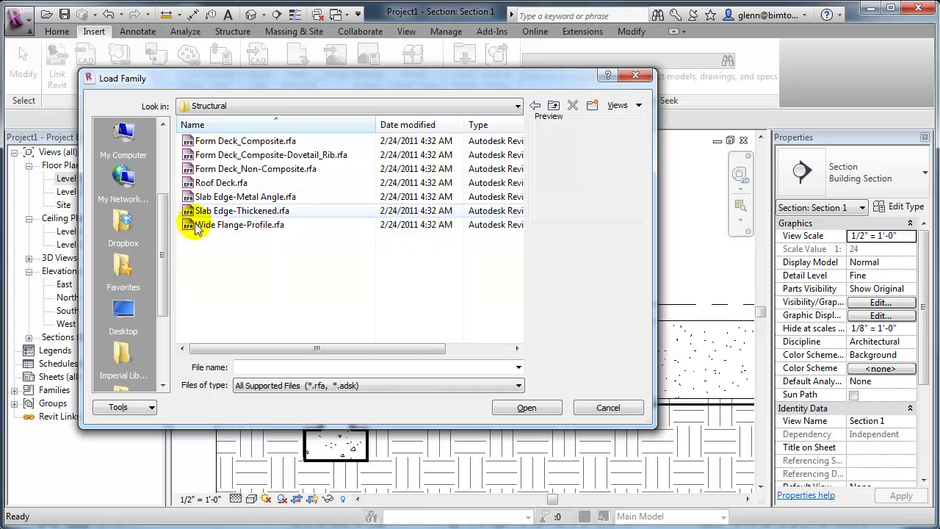
{"action": "left_click", "coordinate": [225, 141]}
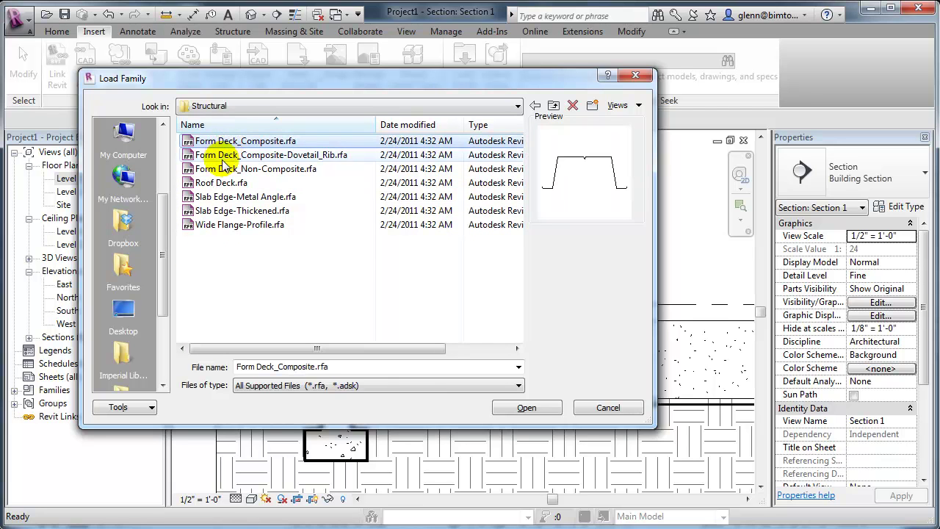
{"action": "left_click", "coordinate": [552, 106]}
{"action": "left_click_drag", "start_coordinate": [515, 178], "coordinate": [488, 187]}
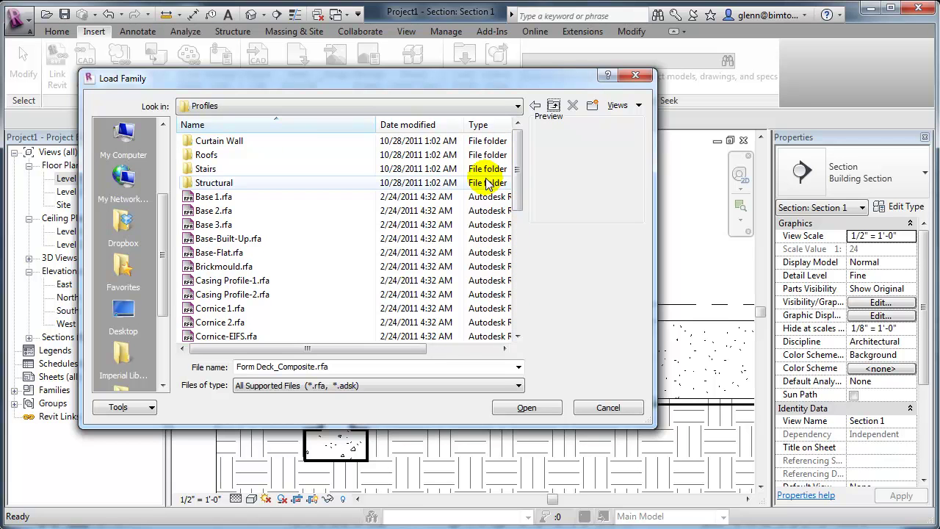
{"action": "left_click", "coordinate": [606, 408]}
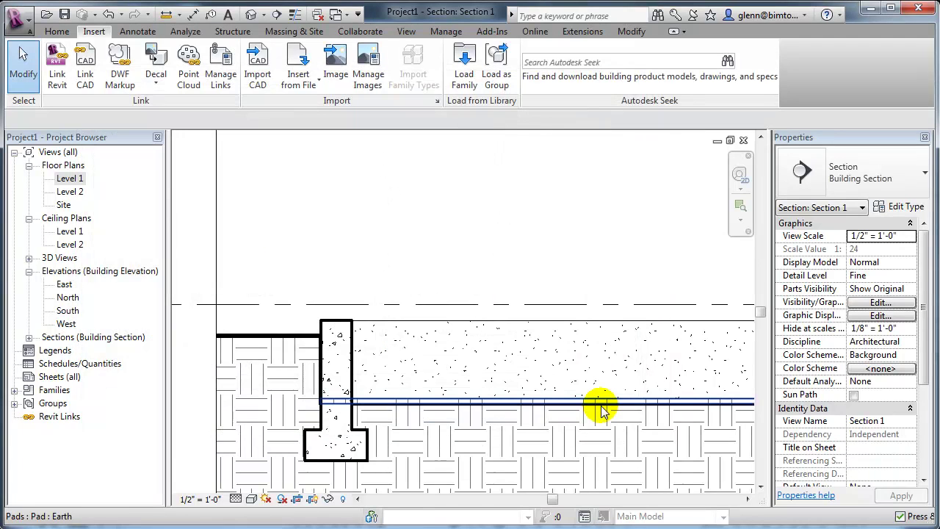
- Find the Rectangular Handrail profile among the project's loaded profile families and open it for editing
{"action": "left_click", "coordinate": [15, 391]}
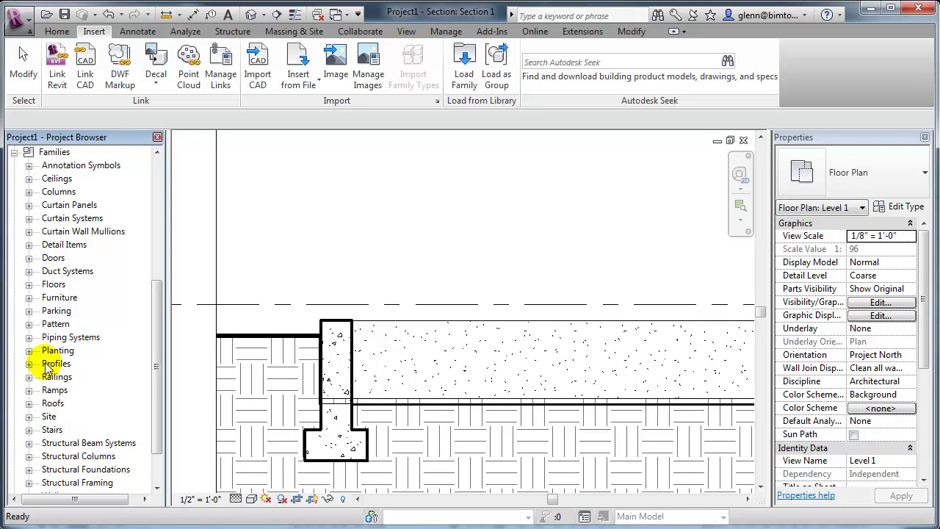
{"action": "left_click", "coordinate": [29, 364]}
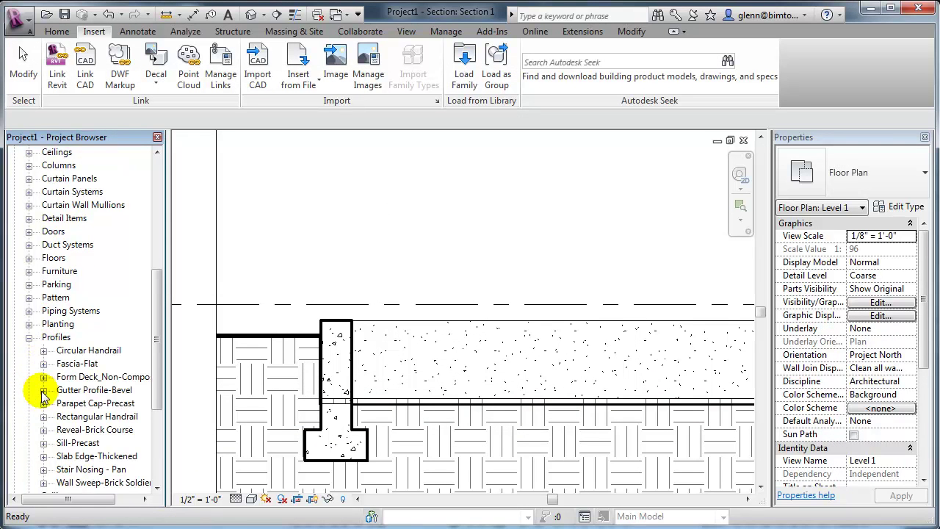
{"action": "left_click", "coordinate": [43, 417]}
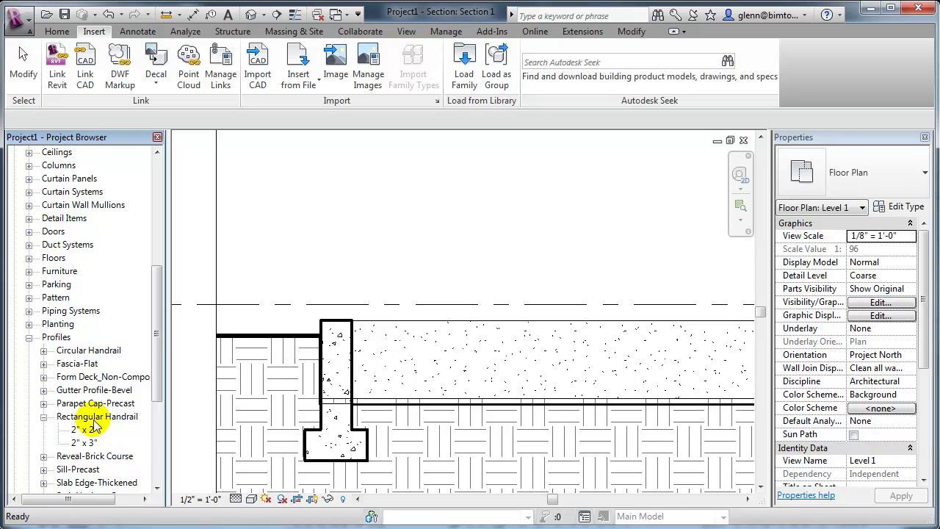
{"action": "left_click", "coordinate": [92, 420]}
{"action": "right_click", "coordinate": [93, 423]}
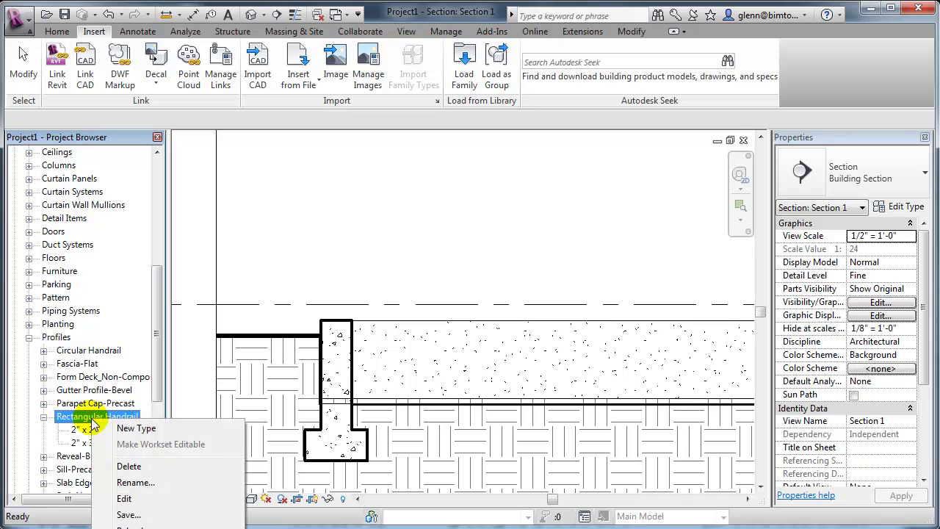
{"action": "left_click", "coordinate": [84, 428]}
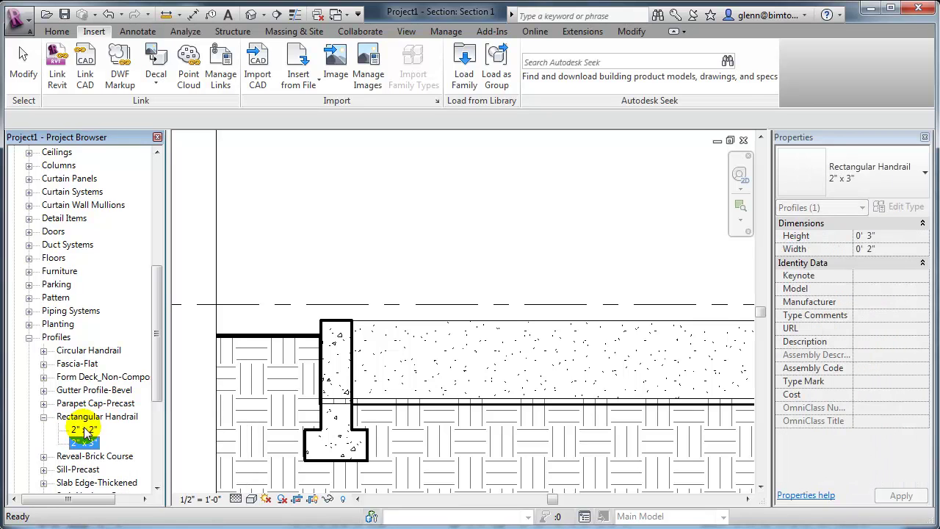
{"action": "left_click", "coordinate": [84, 416]}
{"action": "right_click", "coordinate": [102, 418]}
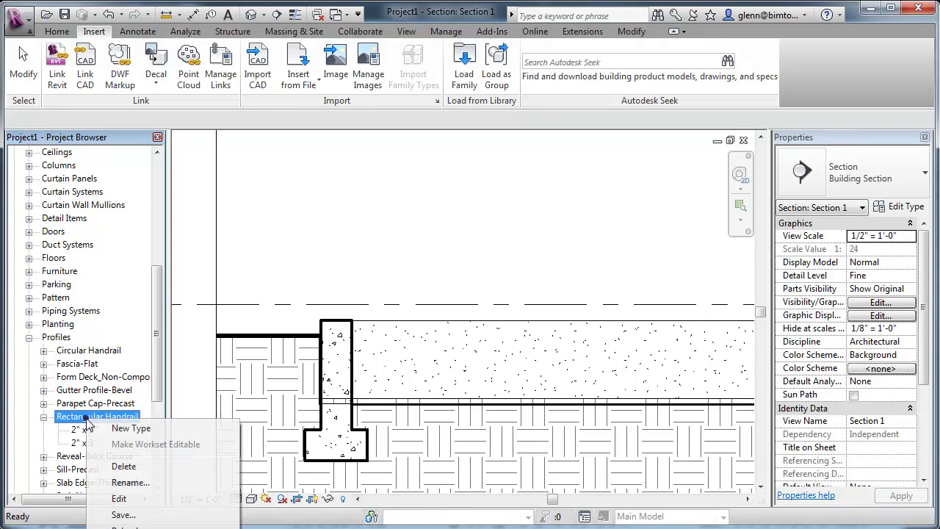
{"action": "left_click", "coordinate": [117, 499]}
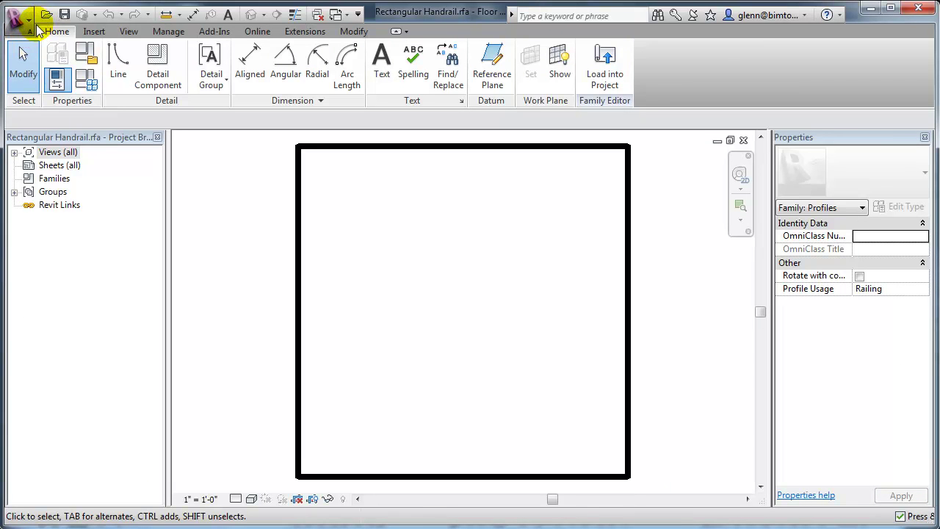
- Save the opened profile family as Dimensional Lumber in the My Documents folder
{"action": "left_click", "coordinate": [23, 22]}
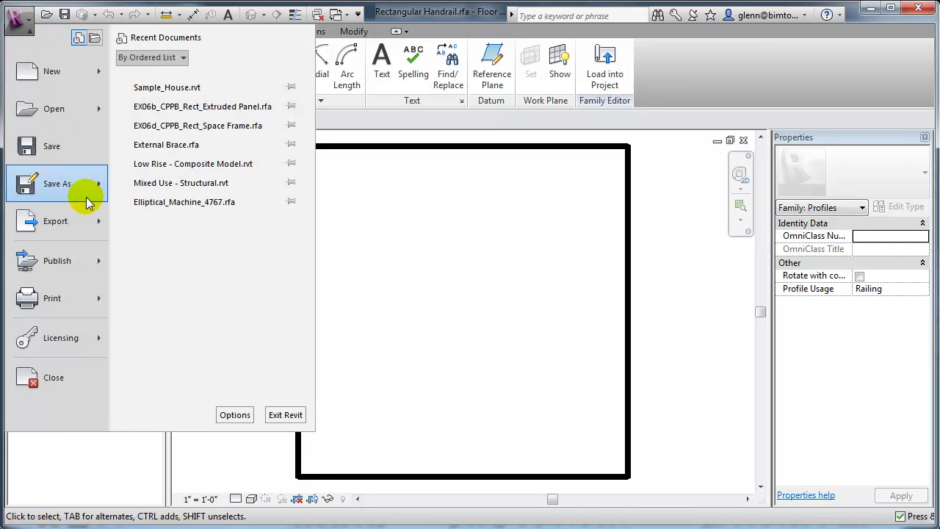
{"action": "mouse_move", "coordinate": [57, 192]}
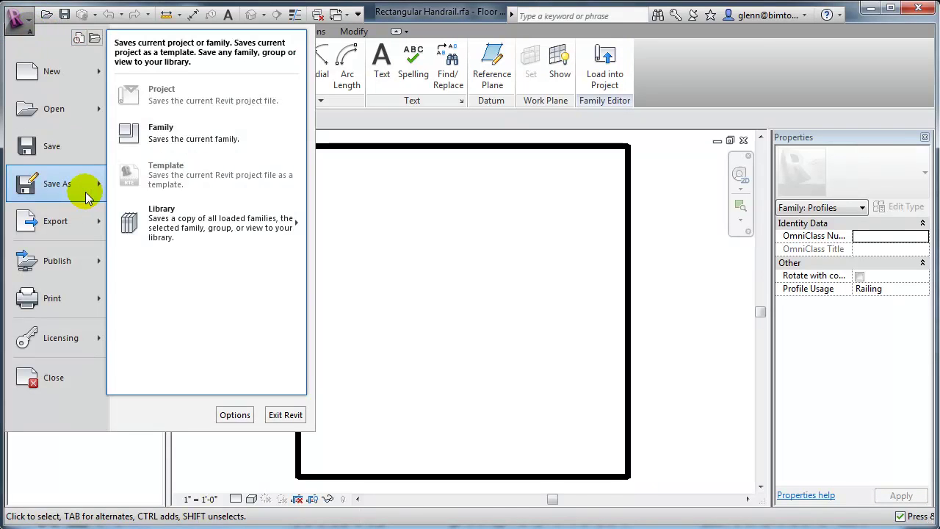
{"action": "left_click", "coordinate": [190, 140]}
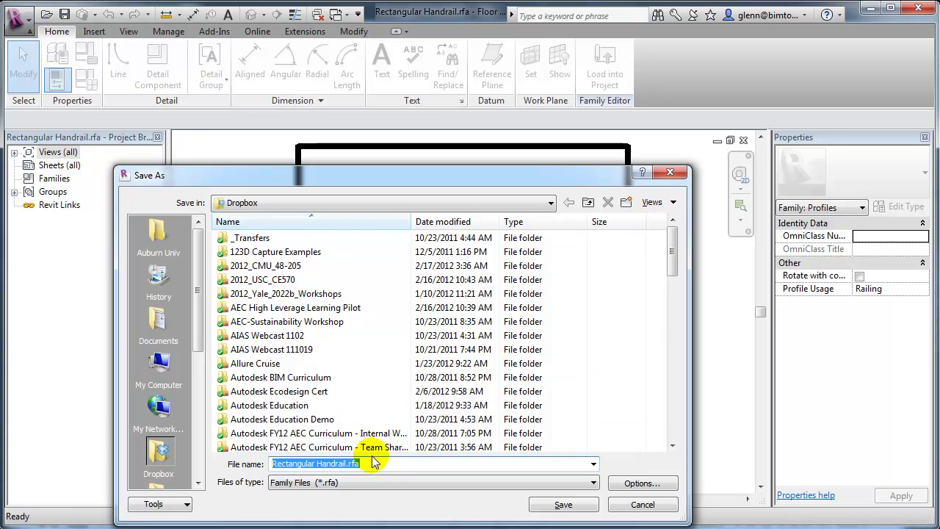
{"action": "left_click", "coordinate": [158, 334]}
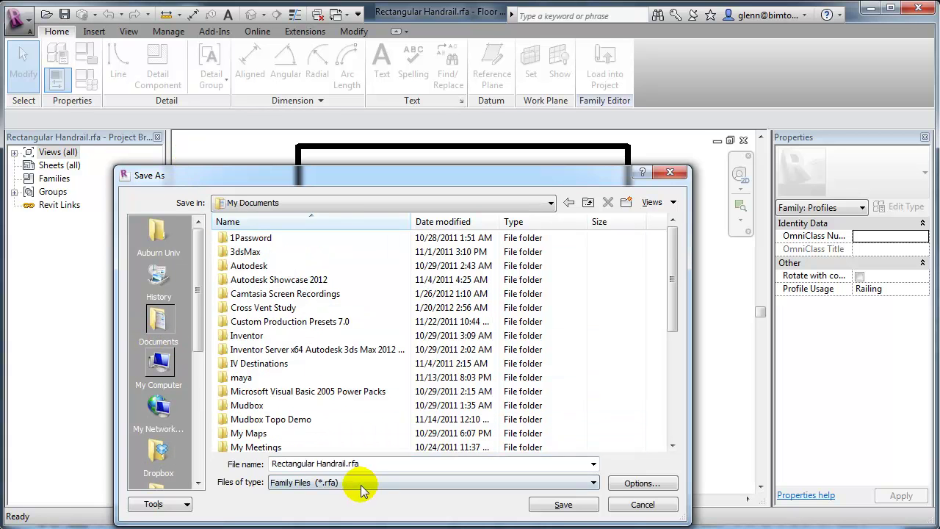
{"action": "left_click", "coordinate": [344, 464]}
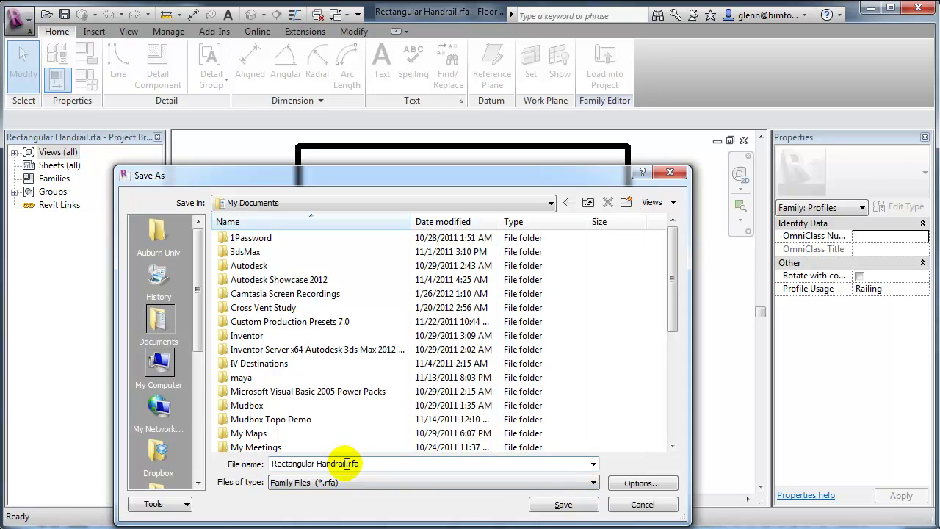
{"action": "triple_click", "coordinate": [347, 464]}
{"action": "type", "text": "D"}
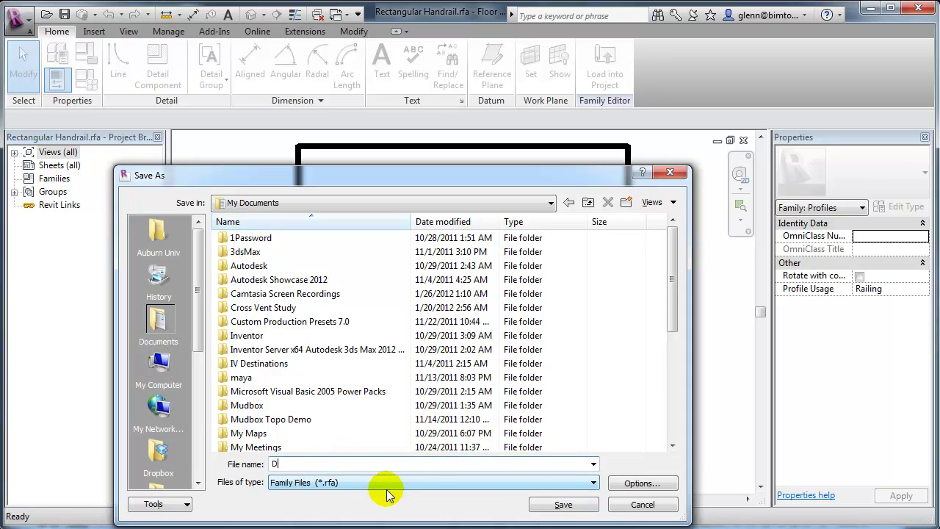
{"action": "type", "text": "imensional Lumber"}
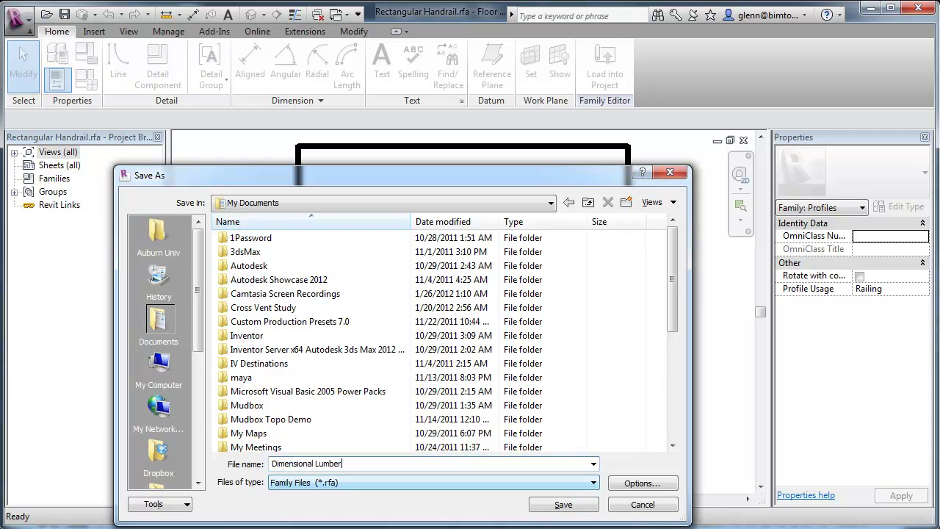
{"action": "left_click", "coordinate": [564, 506]}
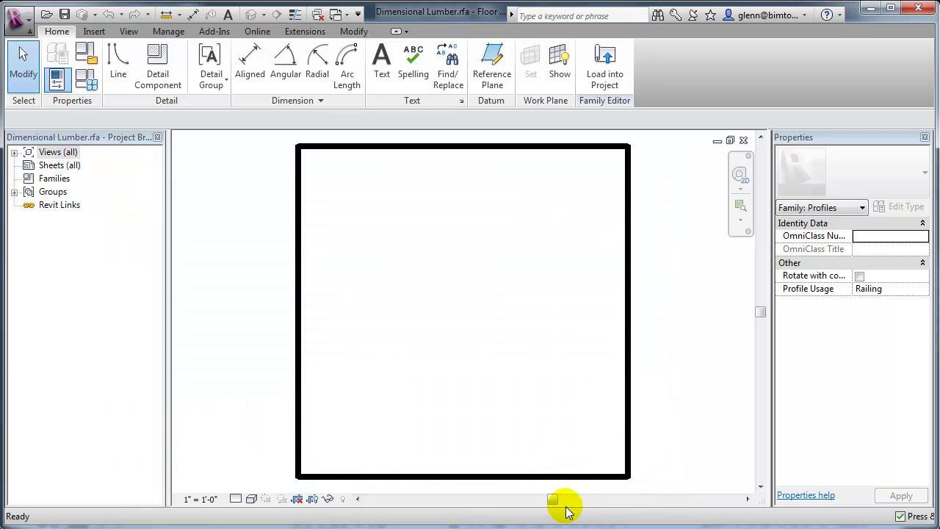
- Load the Dimensional Lumber profile into the Project1 project and list its types in the project's profile families
{"action": "left_click", "coordinate": [604, 70]}
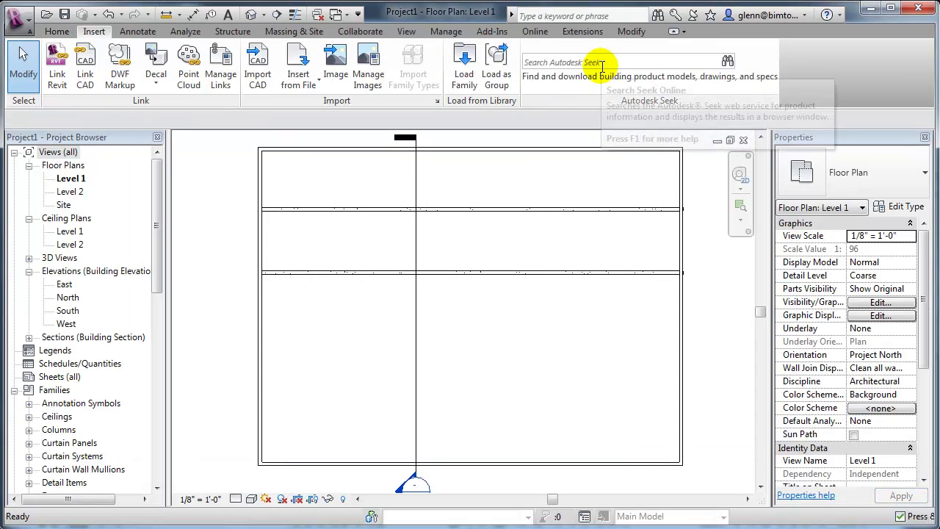
{"action": "left_click", "coordinate": [159, 292]}
{"action": "left_click_drag", "start_coordinate": [159, 292], "coordinate": [139, 424]}
{"action": "left_click", "coordinate": [43, 218]}
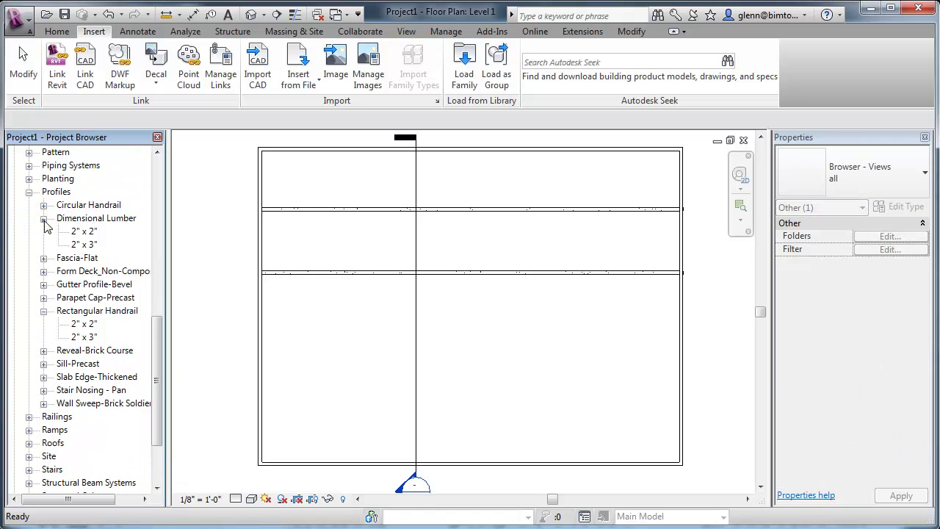
- Duplicate the Dimensional Lumber profile's 2" x 2" type as a new type named 3 1/2" x 1 1/2"
{"action": "left_click", "coordinate": [84, 233]}
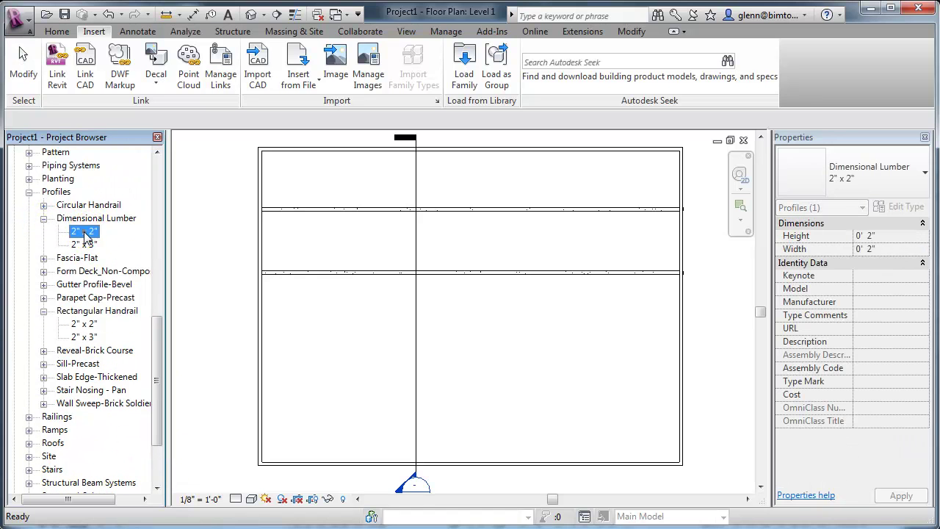
{"action": "double_click", "coordinate": [85, 233]}
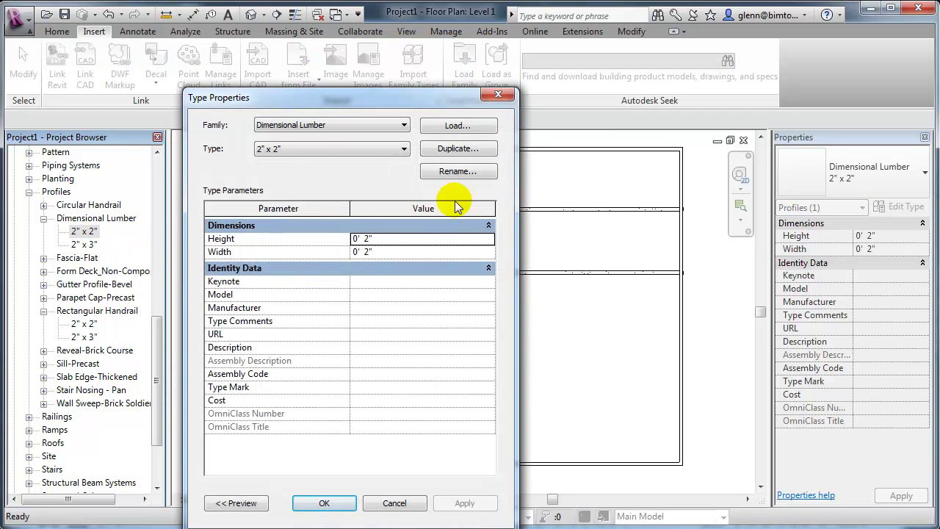
{"action": "left_click", "coordinate": [463, 149]}
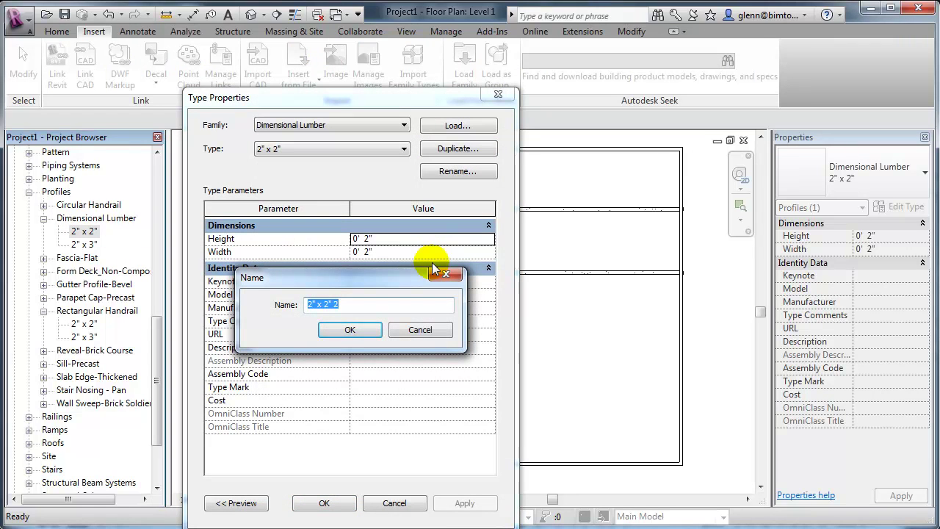
{"action": "type", "text": "3"}
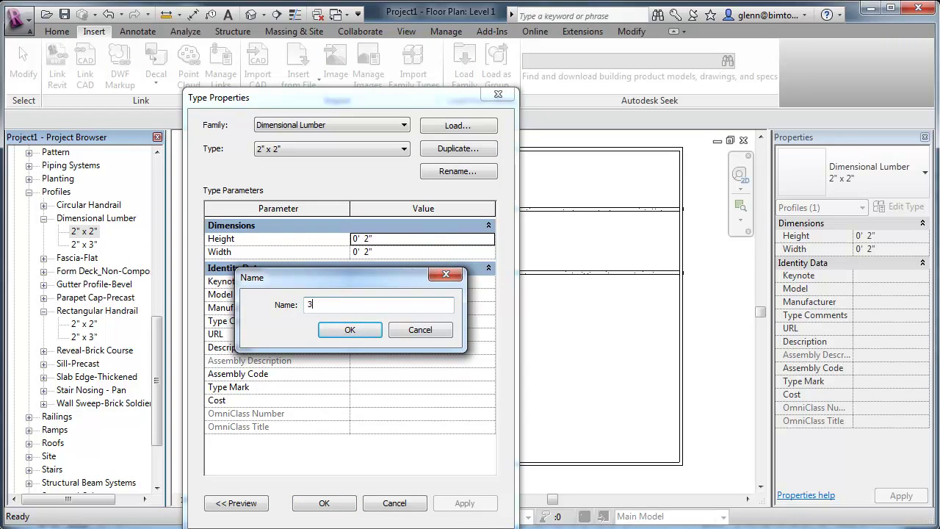
{"action": "type", "text": " 1/2\" x 1 1/2"}
{"action": "left_click", "coordinate": [352, 330]}
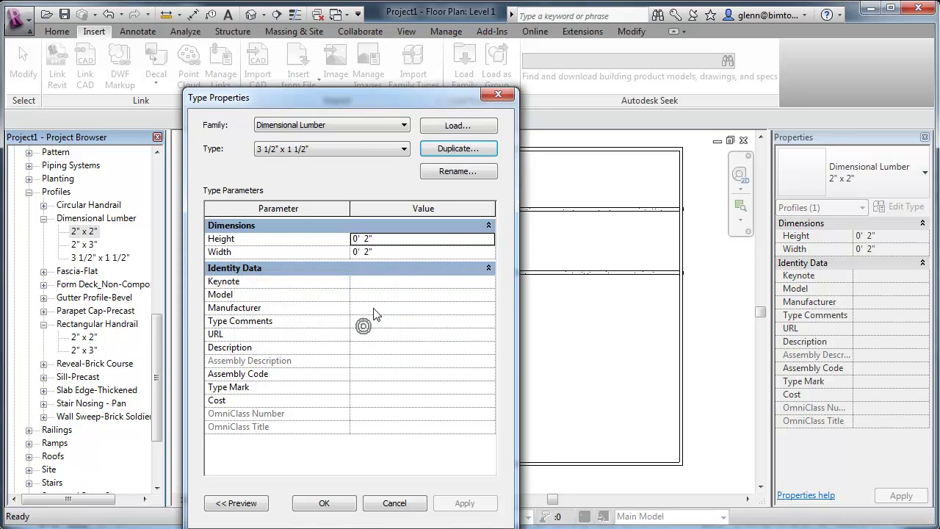
- Set the new lumber type's width to 0' 3 1/2" and height to 0' 1 1/2", and accept the type properties
{"action": "left_click", "coordinate": [401, 251]}
{"action": "type", "text": "0 3."}
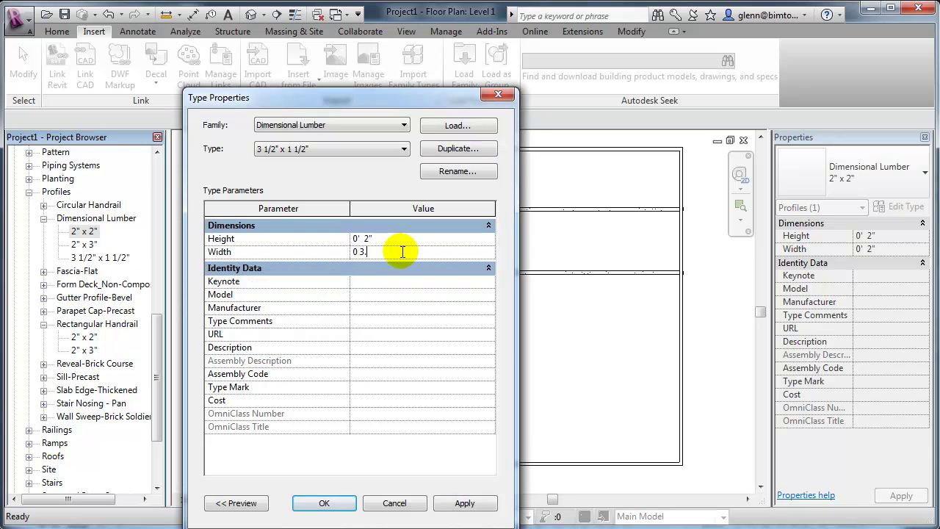
{"action": "left_click", "coordinate": [404, 226]}
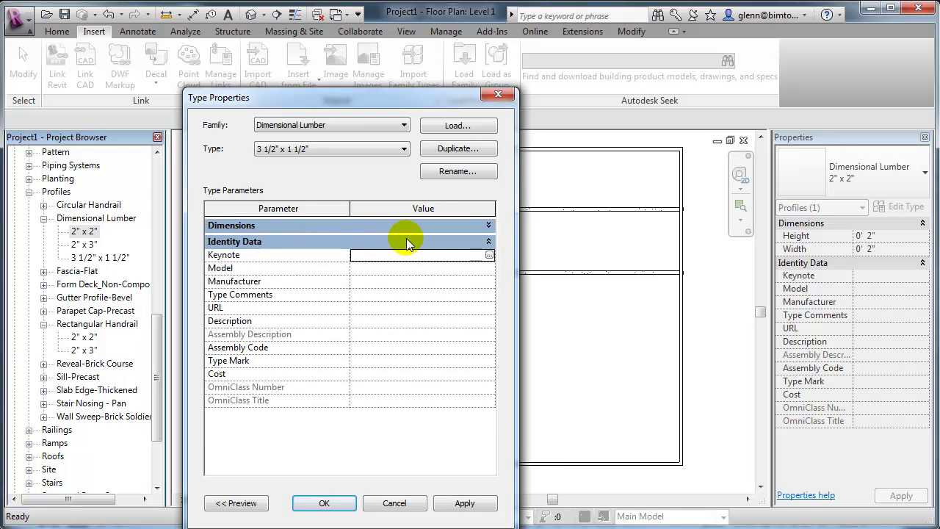
{"action": "left_click", "coordinate": [488, 226]}
{"action": "left_click", "coordinate": [422, 243]}
{"action": "type", "text": "0 1.5"}
{"action": "key", "text": "Tab"}
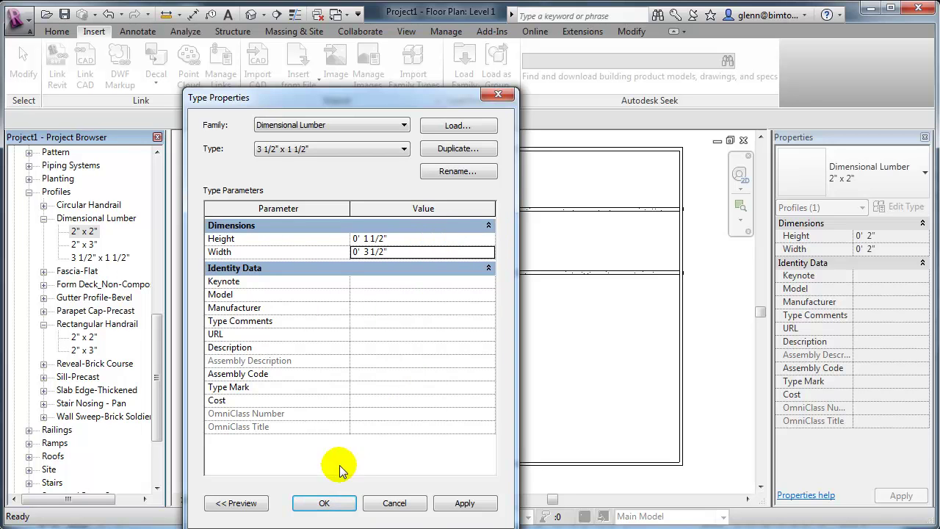
{"action": "left_click", "coordinate": [325, 502]}
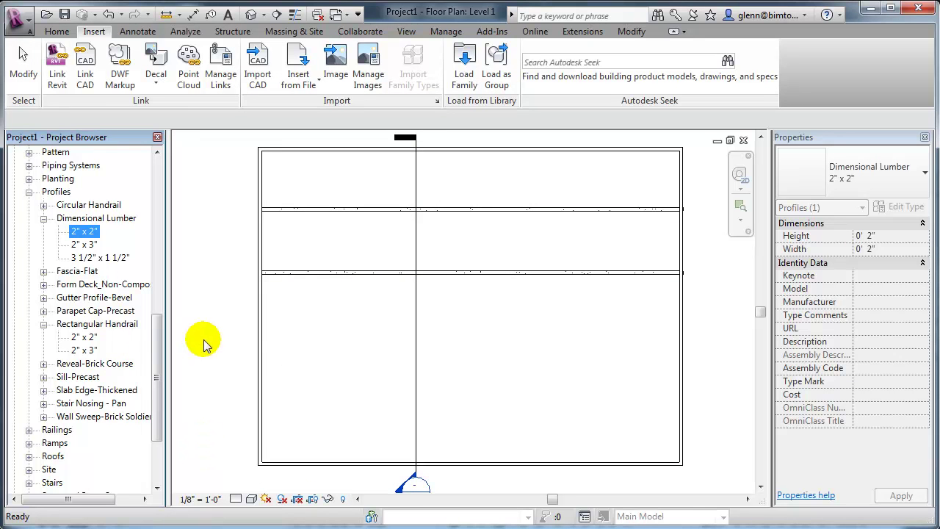
- Open the default 3D view and bring the foundation's near corner into close view
{"action": "left_click", "coordinate": [251, 14]}
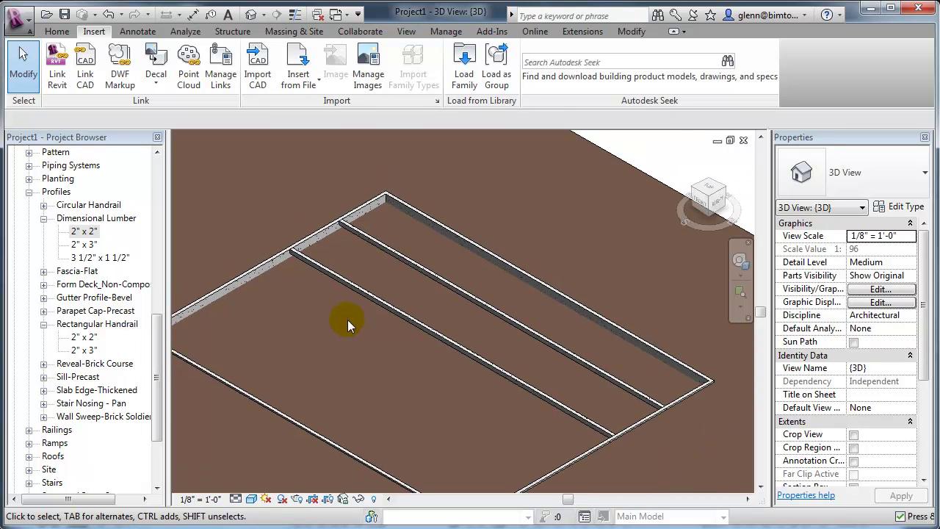
{"action": "scroll", "coordinate": [347, 319], "scroll_direction": "up", "scroll_amount": 5}
{"action": "middle_click_drag", "start_coordinate": [362, 354], "coordinate": [433, 379]}
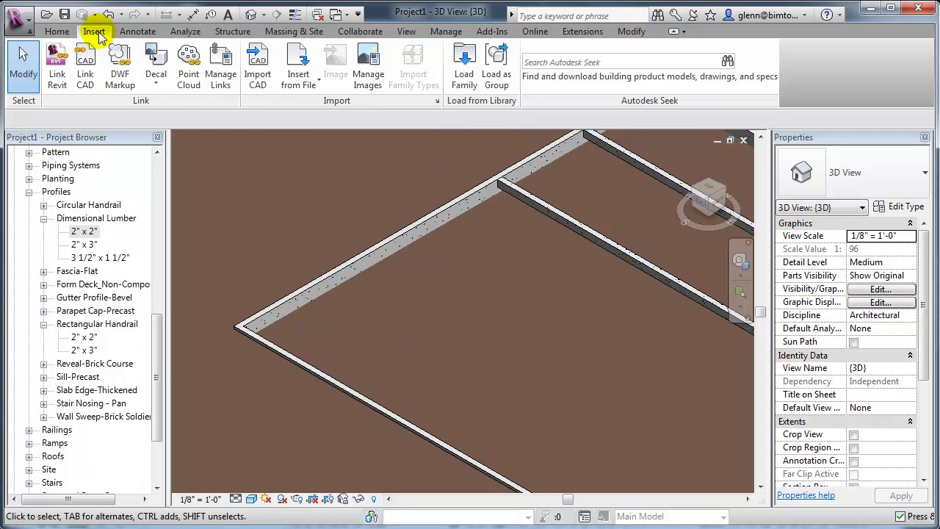
- Create an in-place model family in the Structural Framing category named Base Plates
{"action": "left_click", "coordinate": [59, 33]}
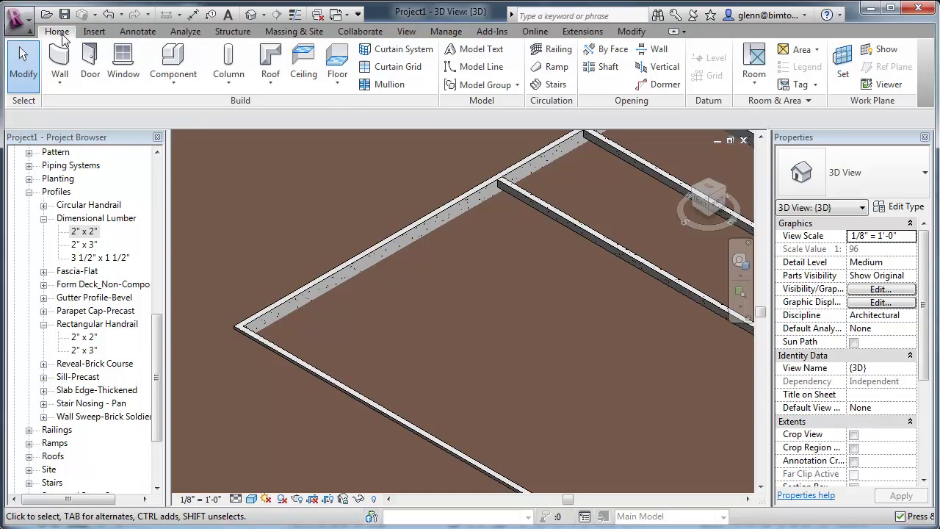
{"action": "left_click", "coordinate": [168, 85]}
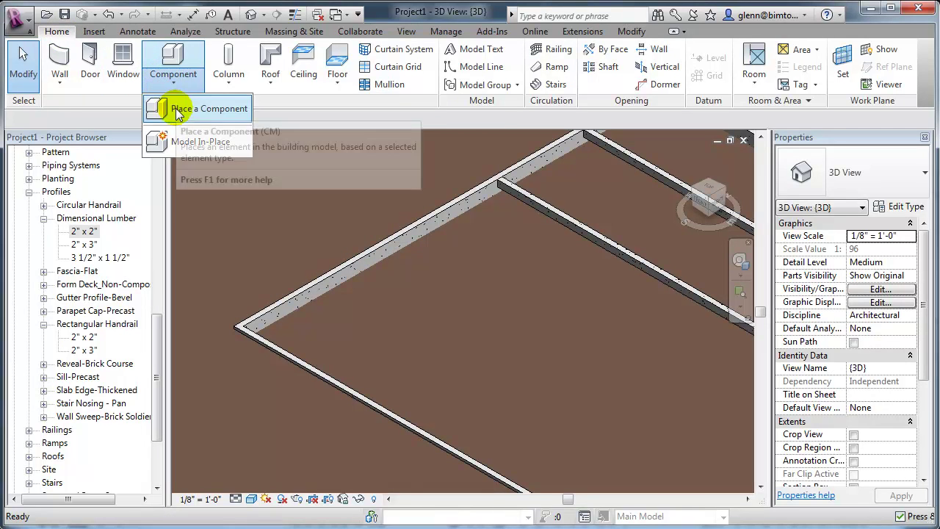
{"action": "left_click", "coordinate": [174, 139]}
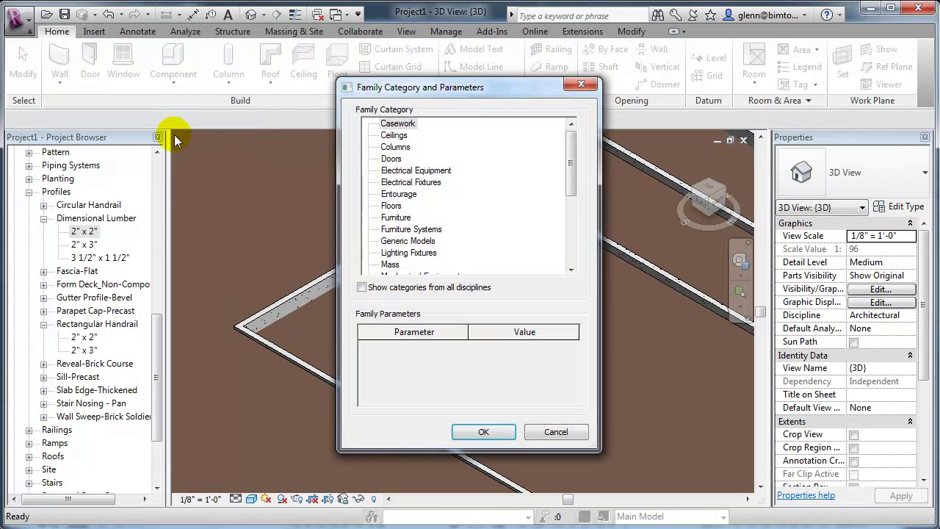
{"action": "left_click_drag", "start_coordinate": [573, 167], "coordinate": [563, 244]}
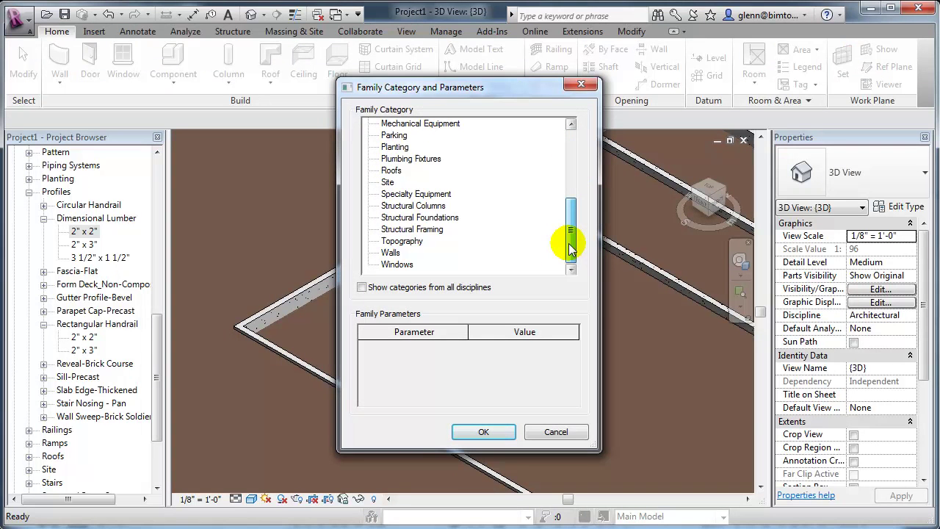
{"action": "left_click", "coordinate": [434, 229]}
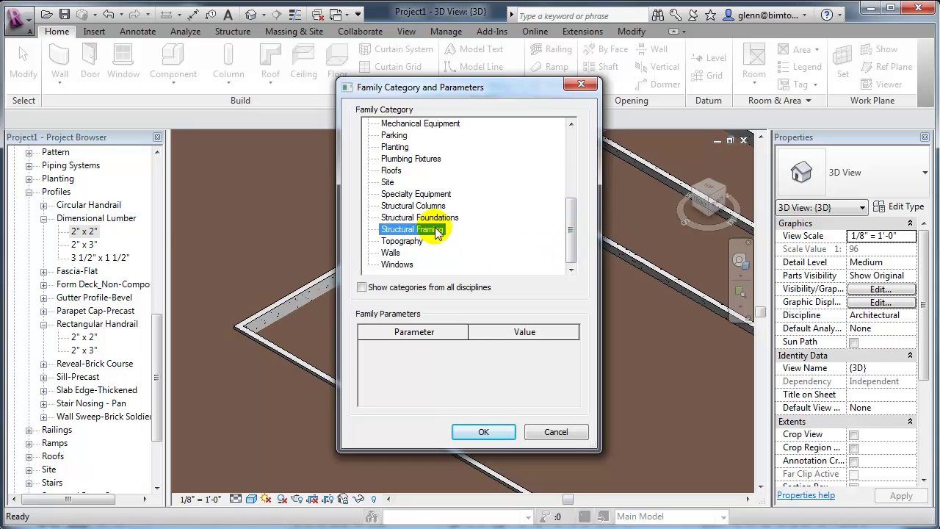
{"action": "left_click", "coordinate": [481, 431]}
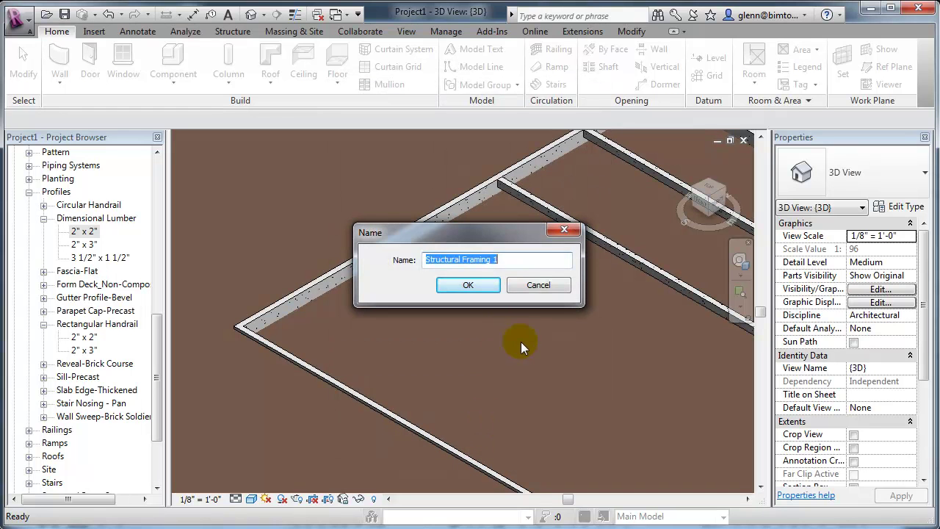
{"action": "type", "text": "Base Pla"}
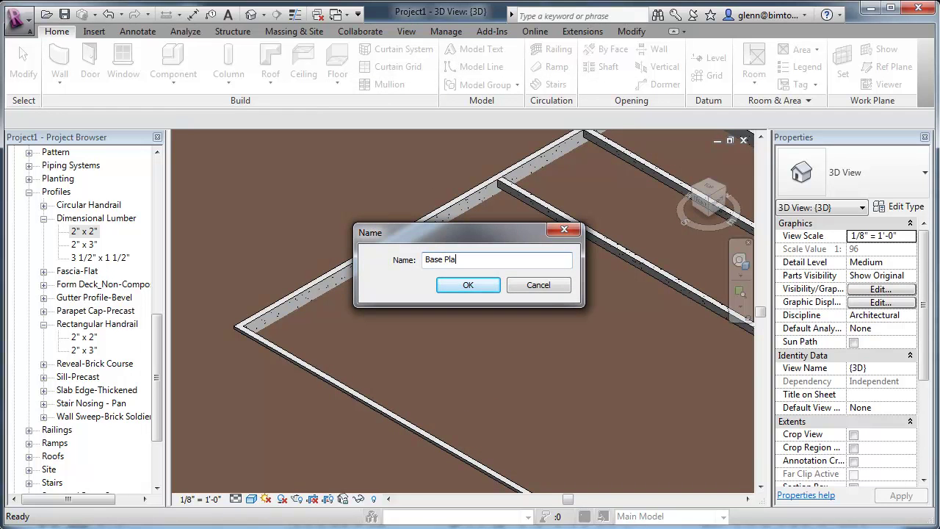
{"action": "type", "text": "tes"}
{"action": "key", "text": "Return"}
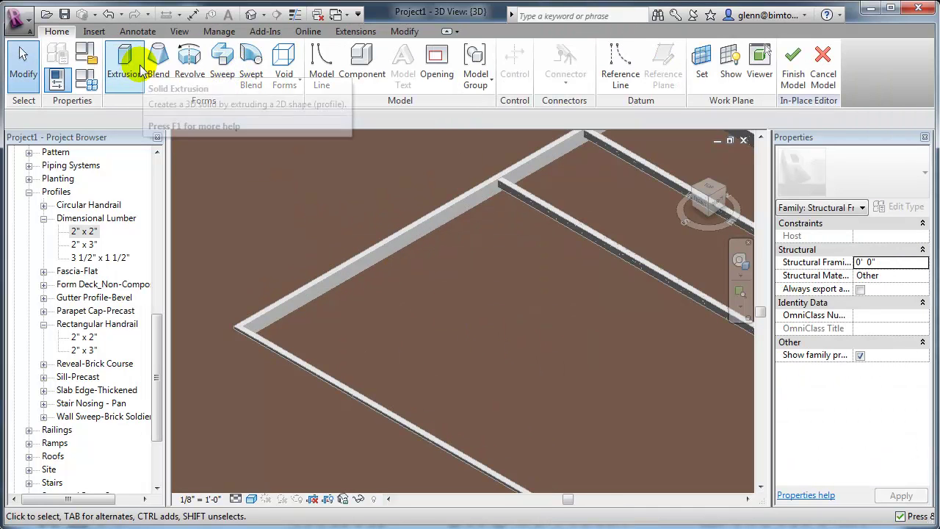
- Start a solid sweep and pick the outer top edges of two adjoining foundation walls as its path
{"action": "left_click", "coordinate": [224, 63]}
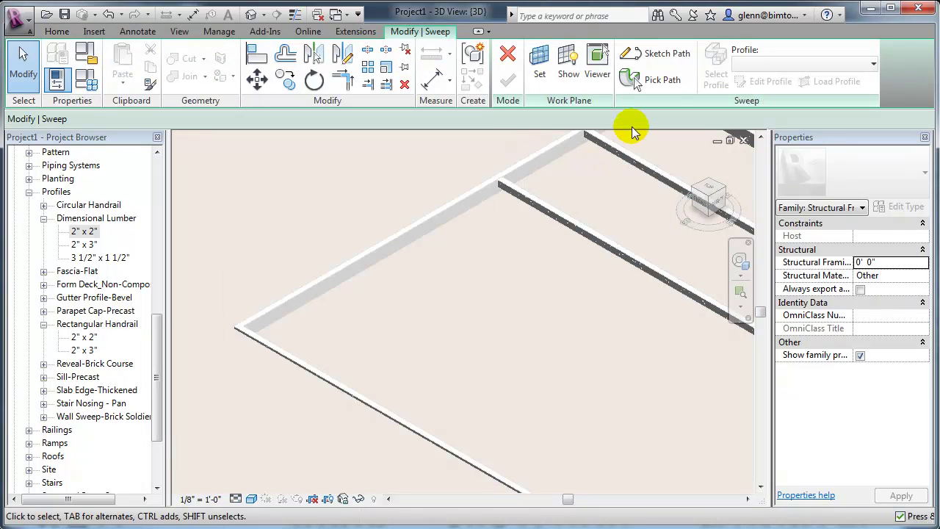
{"action": "left_click", "coordinate": [639, 80]}
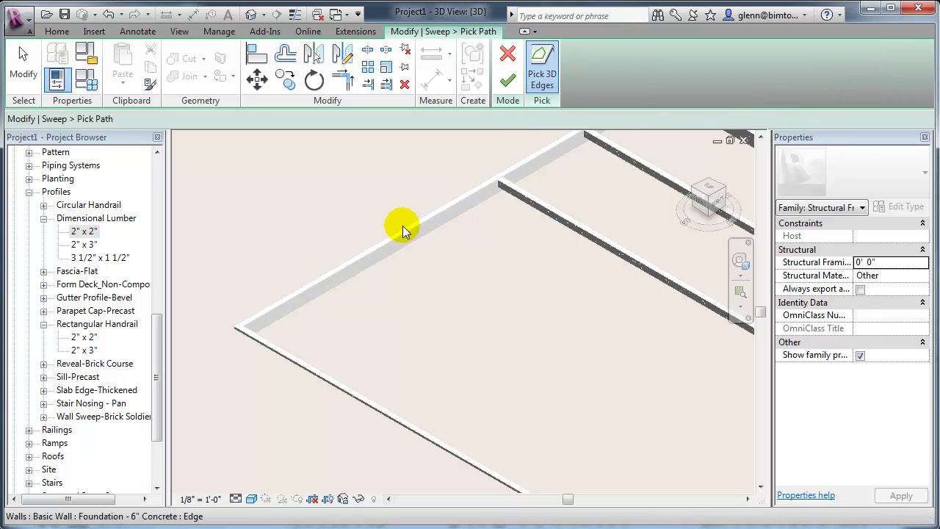
{"action": "scroll", "coordinate": [338, 256], "scroll_direction": "up", "scroll_amount": 2}
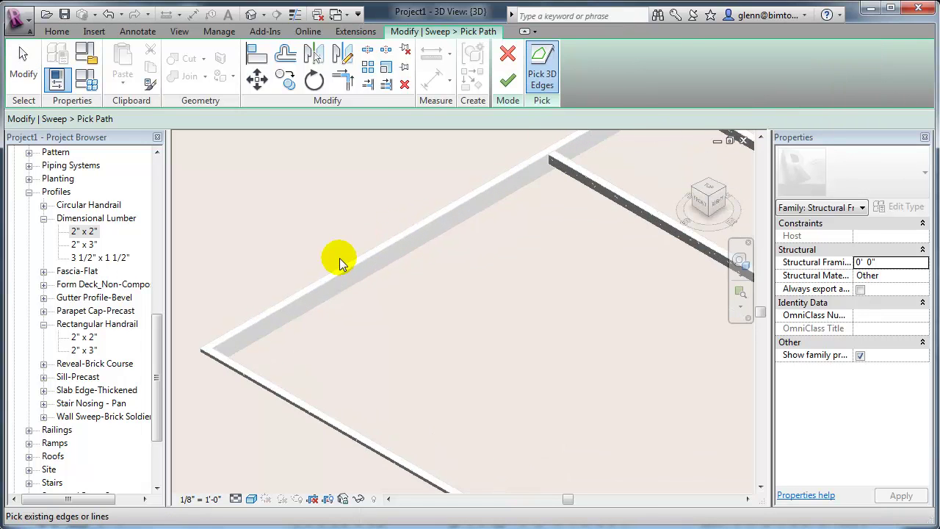
{"action": "left_click", "coordinate": [552, 79]}
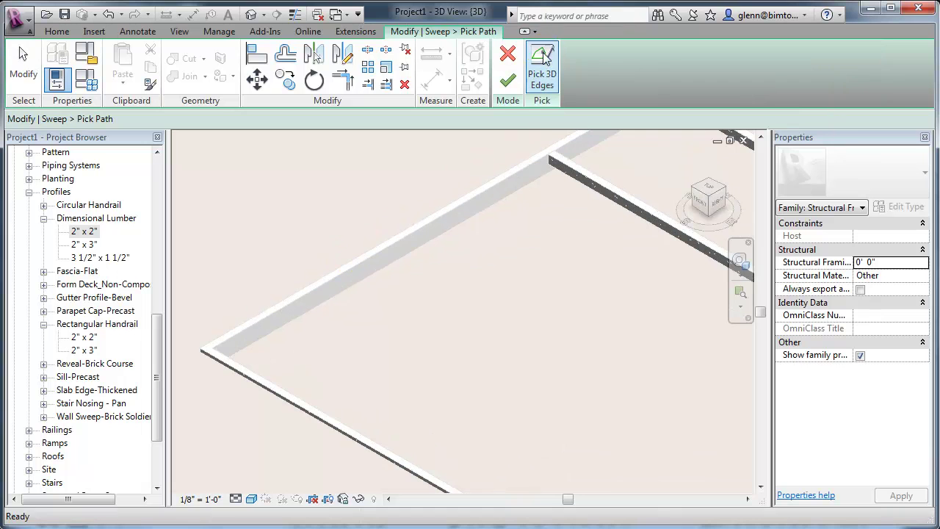
{"action": "left_click", "coordinate": [266, 387]}
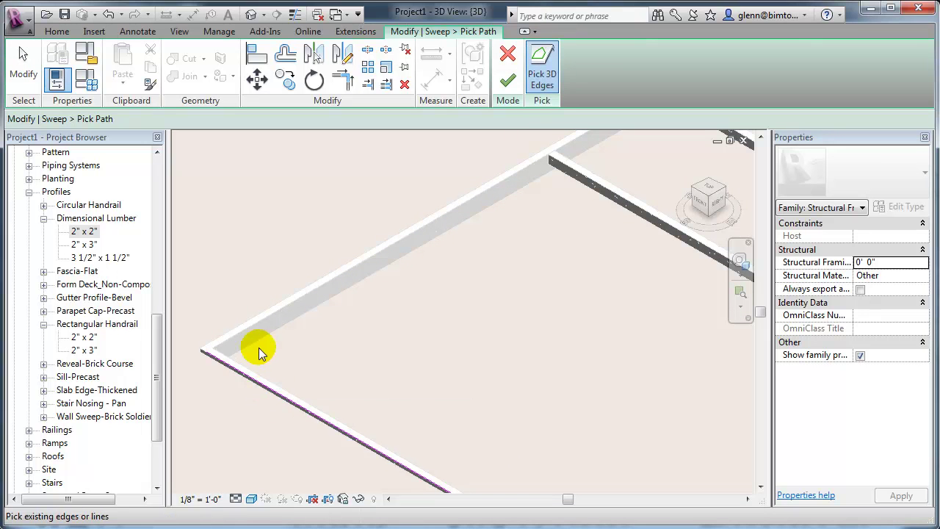
{"action": "left_click", "coordinate": [261, 313]}
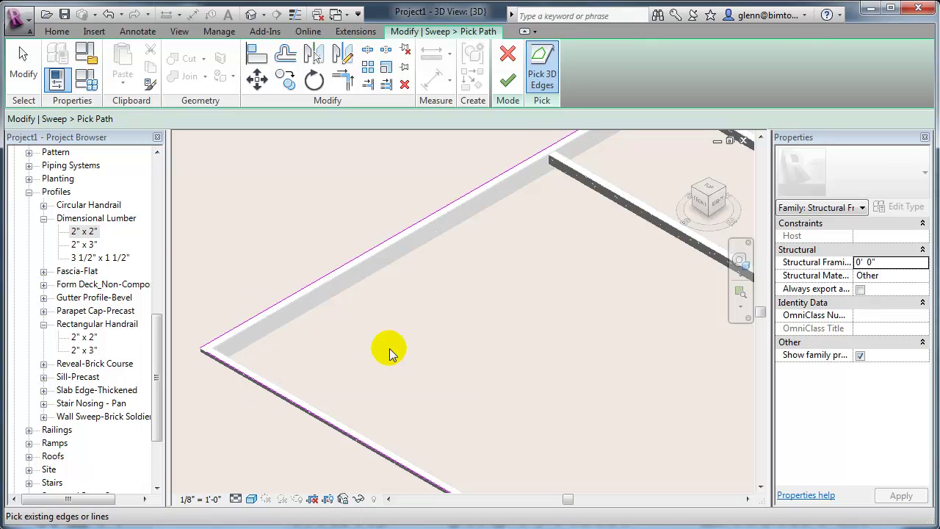
- Add the outer top edges of the two remaining foundation walls to the sweep path
{"action": "scroll", "coordinate": [453, 348], "scroll_direction": "down", "scroll_amount": 1}
{"action": "middle_click_drag", "start_coordinate": [528, 333], "coordinate": [274, 420]}
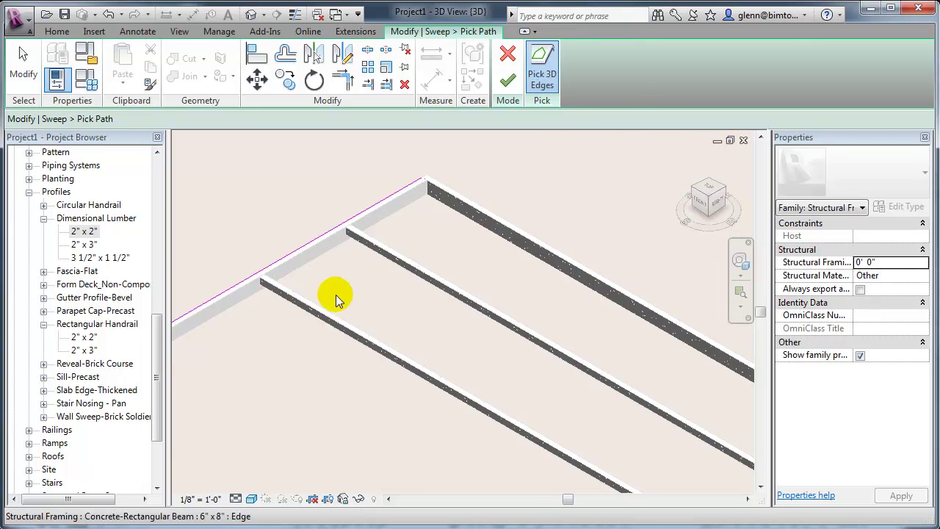
{"action": "scroll", "coordinate": [487, 189], "scroll_direction": "up", "scroll_amount": 2}
{"action": "left_click", "coordinate": [479, 213]}
{"action": "middle_click_drag", "start_coordinate": [510, 319], "coordinate": [469, 287]}
{"action": "scroll", "coordinate": [613, 374], "scroll_direction": "down", "scroll_amount": 1}
{"action": "left_click", "coordinate": [614, 375]}
{"action": "mouse_move", "coordinate": [486, 382]}
{"action": "middle_mouse_down"}
{"action": "mouse_move", "coordinate": [577, 344]}
{"action": "mouse_move", "coordinate": [609, 407]}
{"action": "middle_mouse_up"}
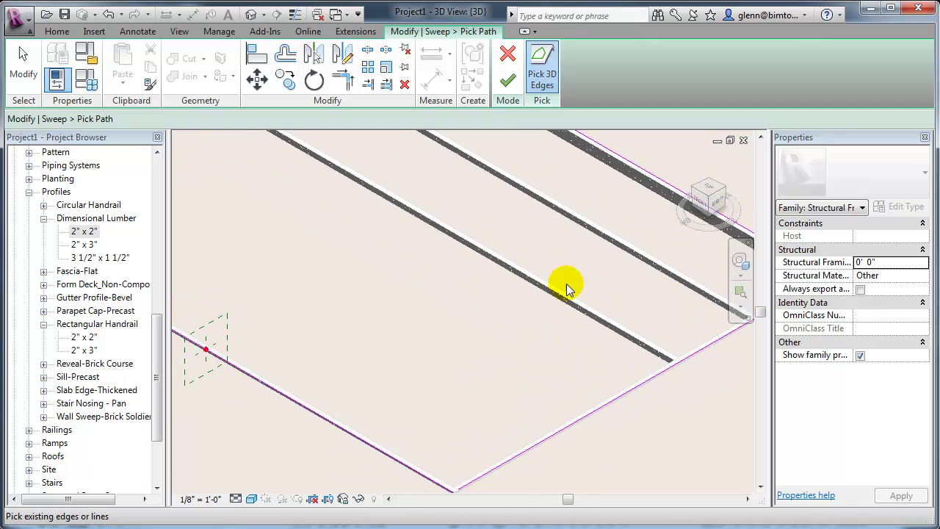
- Try to finish the sweep path, and trim its two lines to meet at the foundation's far corner
{"action": "left_click", "coordinate": [508, 82]}
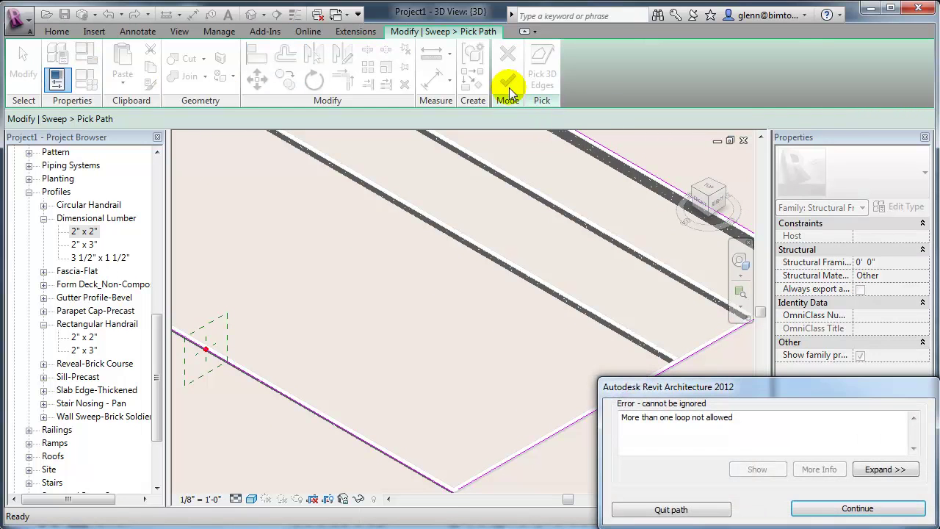
{"action": "left_click", "coordinate": [794, 508]}
{"action": "middle_click_drag", "start_coordinate": [458, 365], "coordinate": [491, 449]}
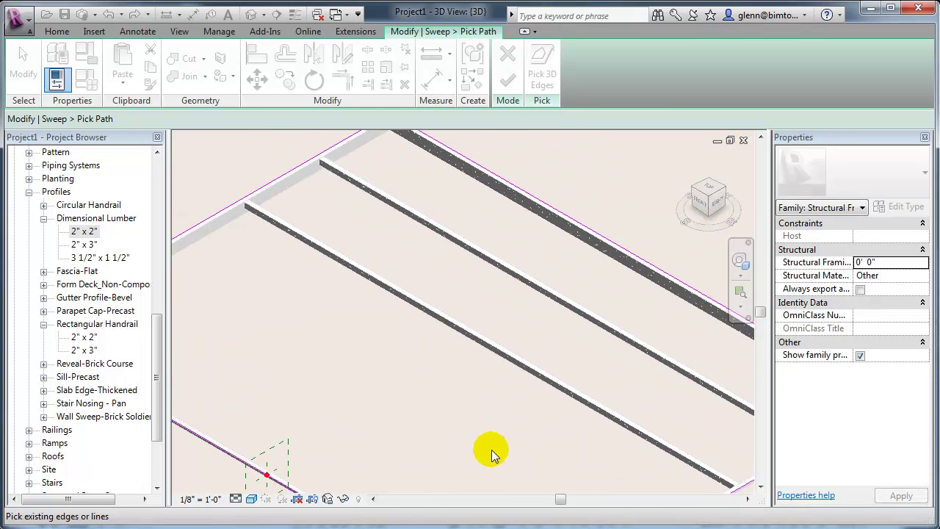
{"action": "scroll", "coordinate": [491, 450], "scroll_direction": "down", "scroll_amount": 1}
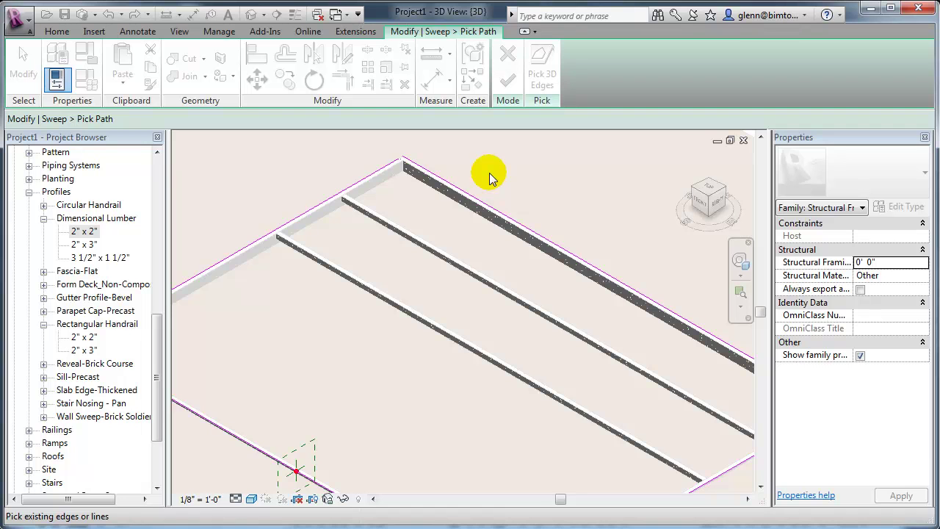
{"action": "scroll", "coordinate": [431, 196], "scroll_direction": "up", "scroll_amount": 2}
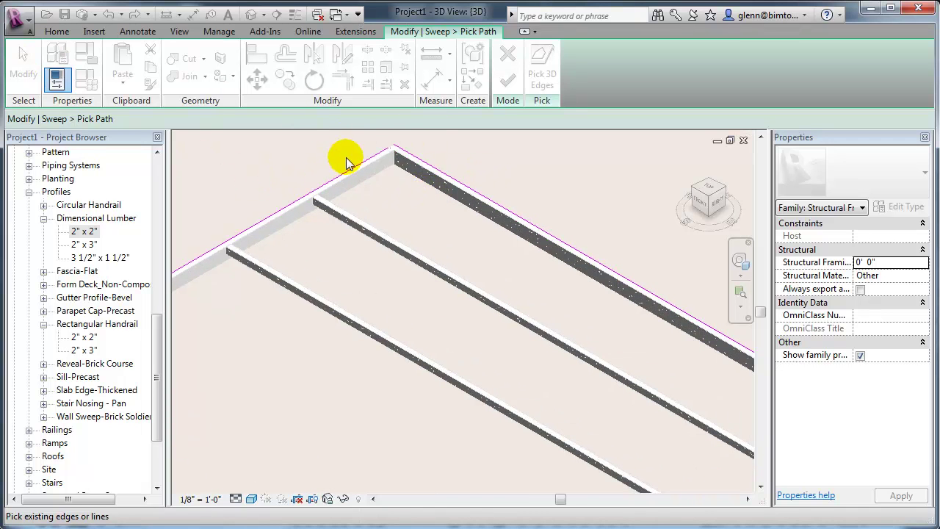
{"action": "scroll", "coordinate": [346, 157], "scroll_direction": "up", "scroll_amount": 2}
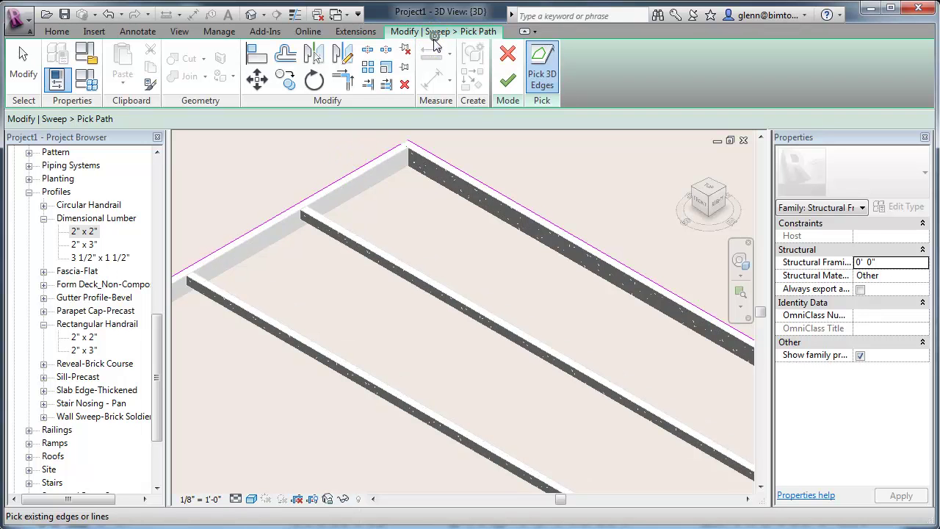
{"action": "left_click", "coordinate": [350, 84]}
{"action": "left_click", "coordinate": [385, 152]}
{"action": "left_click", "coordinate": [414, 151]}
{"action": "scroll", "coordinate": [451, 269], "scroll_direction": "down", "scroll_amount": 3}
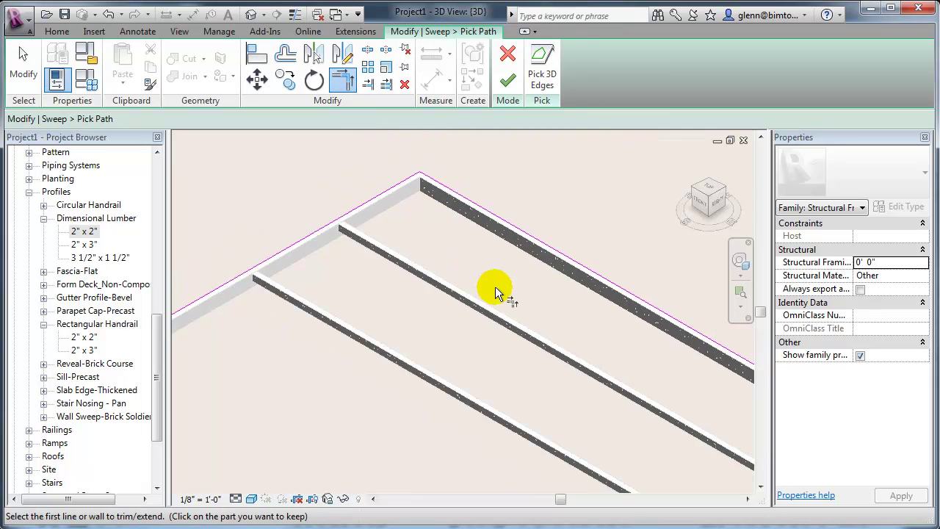
- Trim the sweep path lines to meet at the remaining foundation corners, and finish the path
{"action": "scroll", "coordinate": [495, 287], "scroll_direction": "up", "scroll_amount": 2}
{"action": "scroll", "coordinate": [672, 381], "scroll_direction": "up", "scroll_amount": 2}
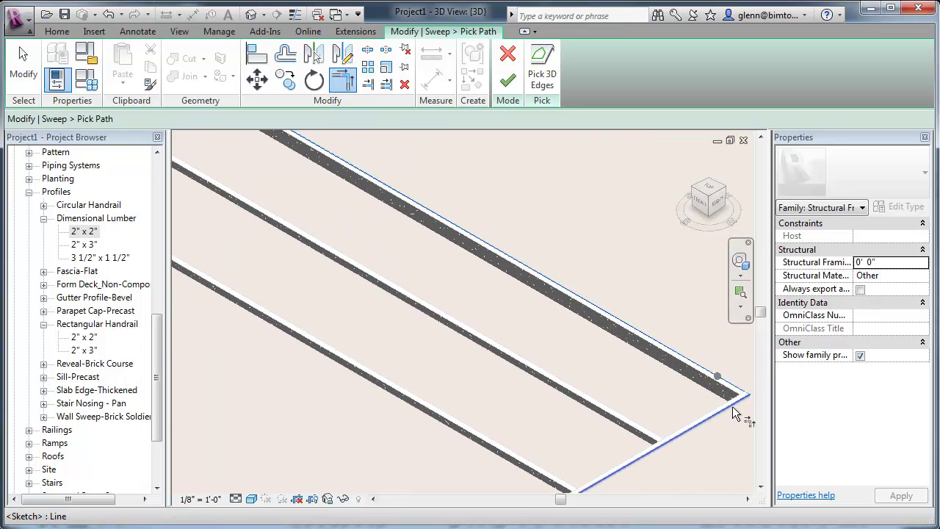
{"action": "middle_click_drag", "start_coordinate": [564, 396], "coordinate": [605, 304]}
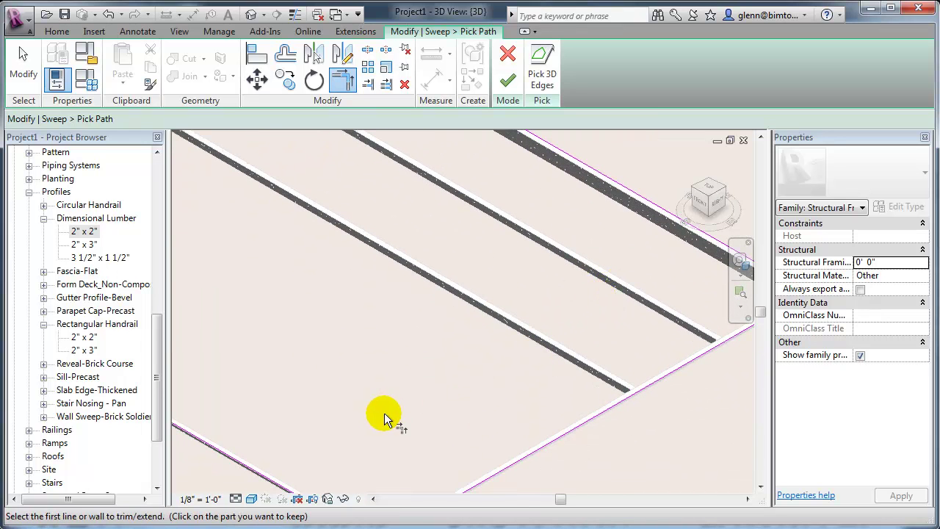
{"action": "middle_click_drag", "start_coordinate": [400, 408], "coordinate": [484, 350]}
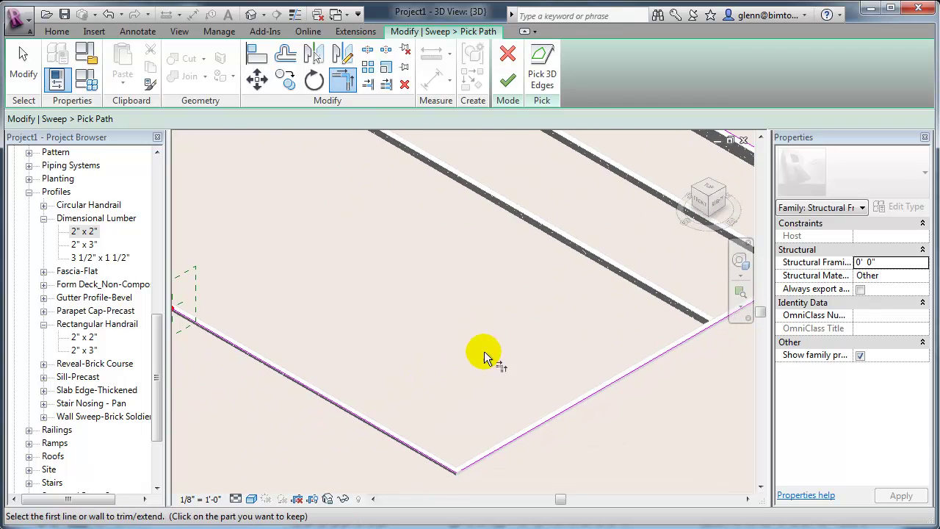
{"action": "left_click", "coordinate": [489, 458]}
{"action": "left_click", "coordinate": [447, 469]}
{"action": "middle_click_drag", "start_coordinate": [399, 376], "coordinate": [650, 501]}
{"action": "mouse_move", "coordinate": [326, 331]}
{"action": "middle_mouse_down"}
{"action": "mouse_move", "coordinate": [440, 384]}
{"action": "mouse_move", "coordinate": [470, 426]}
{"action": "middle_mouse_up"}
{"action": "left_click", "coordinate": [276, 303]}
{"action": "left_click", "coordinate": [263, 324]}
{"action": "left_click", "coordinate": [508, 81]}
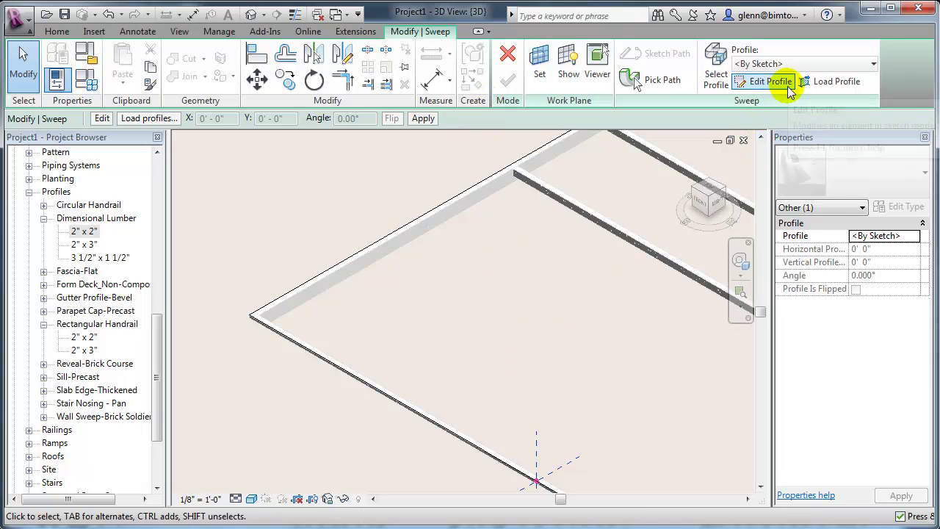
- Assign the Dimensional Lumber 3 1/2" x 1 1/2" profile to the sweep
{"action": "scroll", "coordinate": [514, 433], "scroll_direction": "up", "scroll_amount": 5}
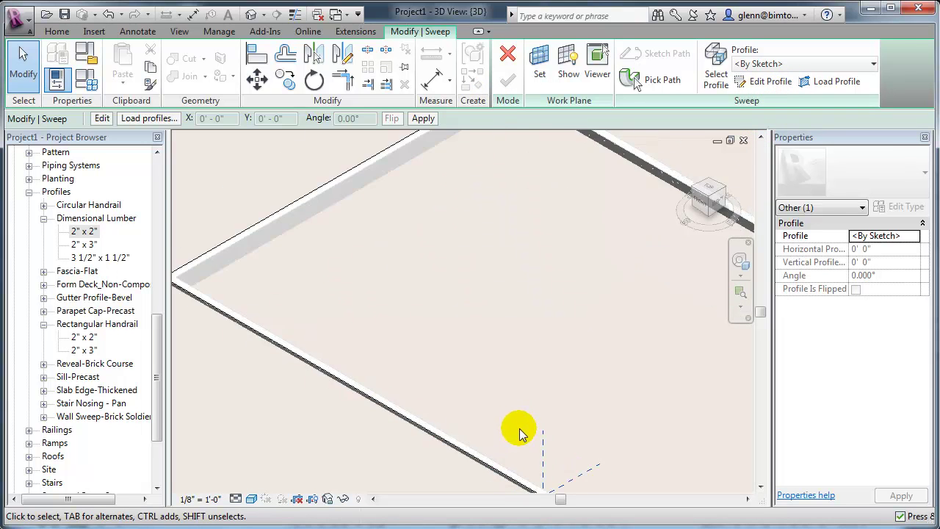
{"action": "scroll", "coordinate": [512, 378], "scroll_direction": "up", "scroll_amount": 4}
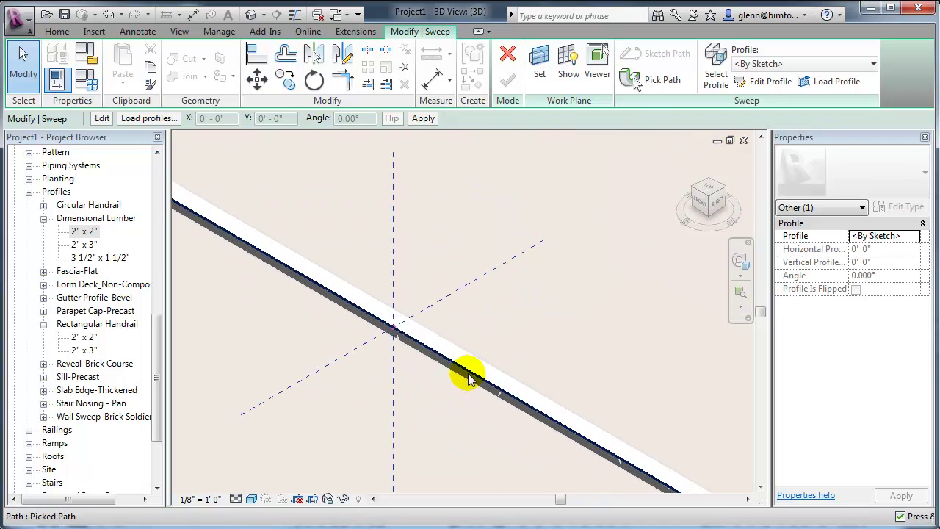
{"action": "mouse_move", "coordinate": [457, 374]}
{"action": "middle_mouse_down"}
{"action": "mouse_move", "coordinate": [468, 431]}
{"action": "mouse_move", "coordinate": [389, 380]}
{"action": "middle_mouse_up"}
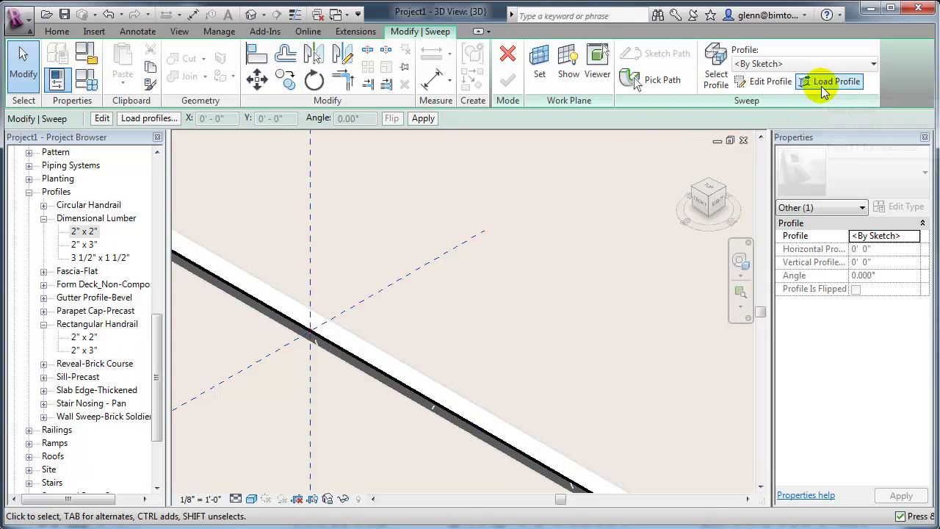
{"action": "left_click", "coordinate": [820, 86]}
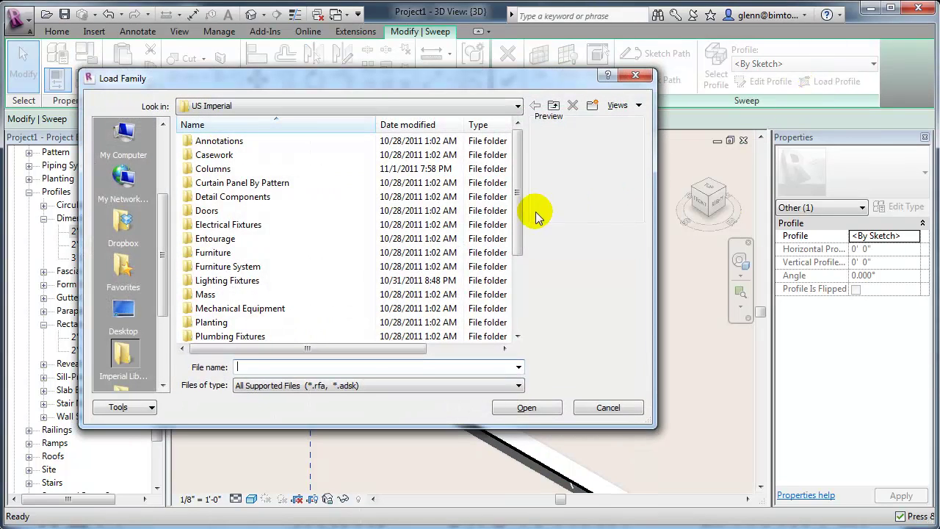
{"action": "left_click", "coordinate": [597, 407]}
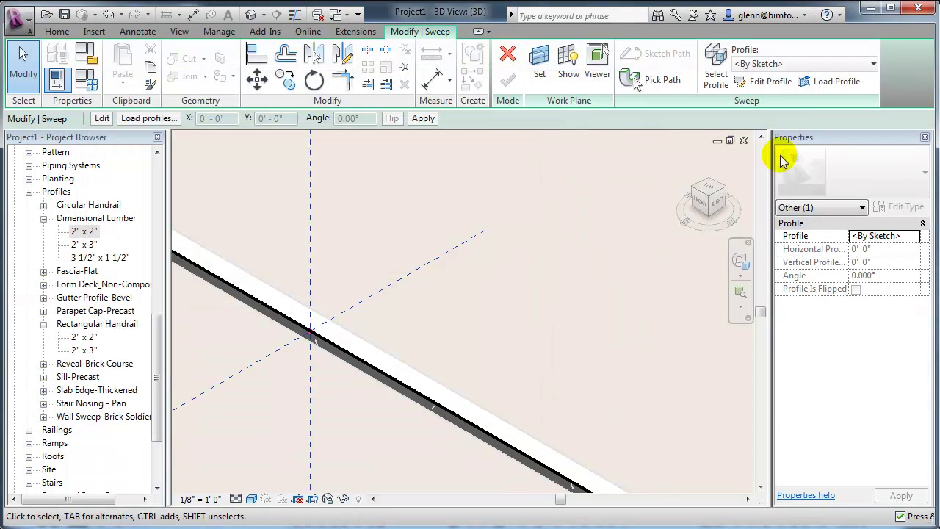
{"action": "left_click", "coordinate": [791, 65]}
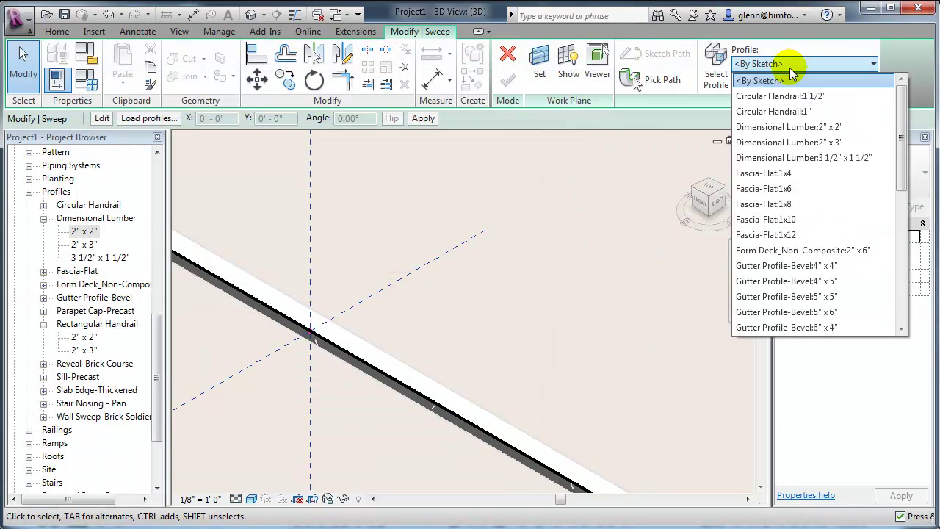
{"action": "left_click", "coordinate": [807, 63]}
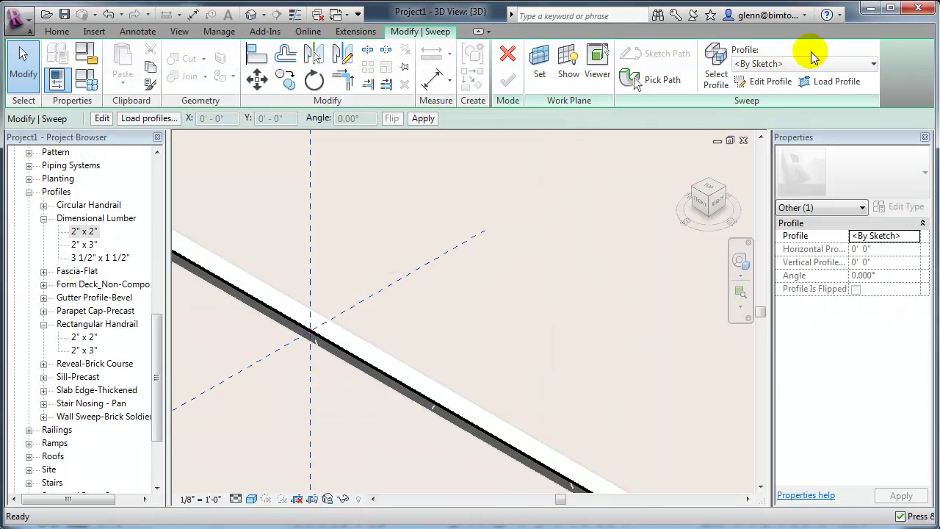
{"action": "left_click", "coordinate": [852, 64]}
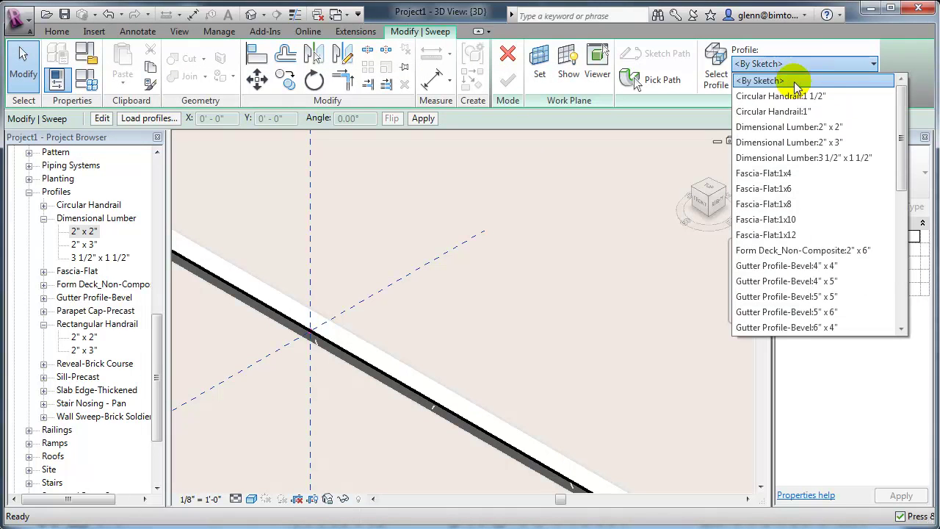
{"action": "left_click", "coordinate": [814, 160]}
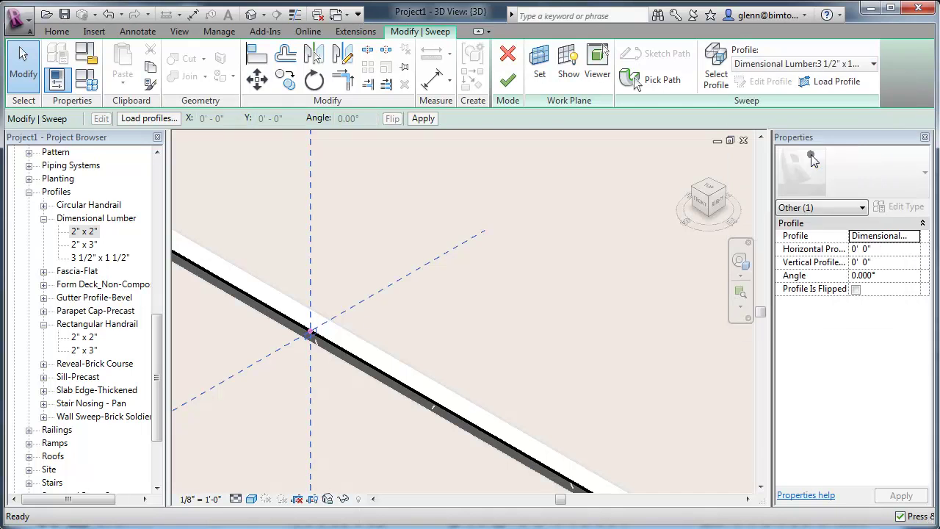
- Try a horizontal offset of 0' 1 3/4" for the lumber profile on the sweep path
{"action": "scroll", "coordinate": [310, 338], "scroll_direction": "up", "scroll_amount": 5}
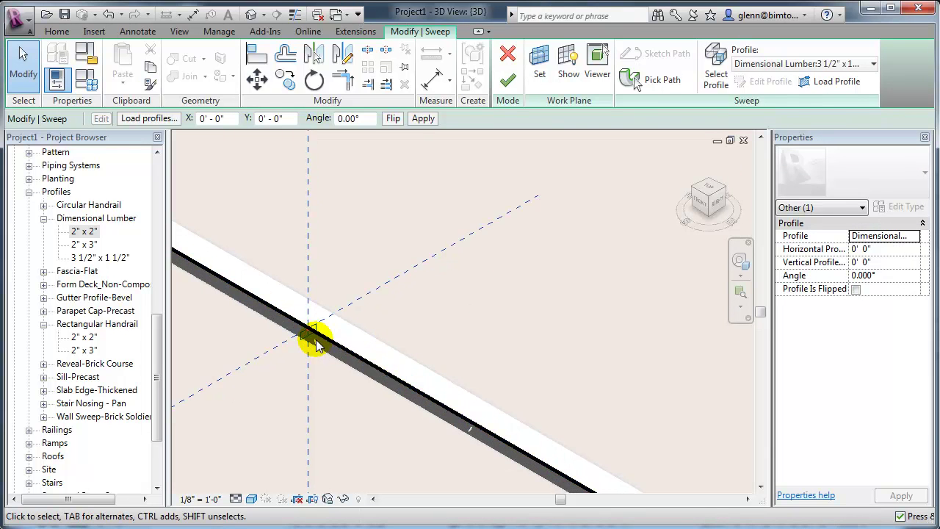
{"action": "middle_click_drag", "start_coordinate": [314, 350], "coordinate": [376, 378]}
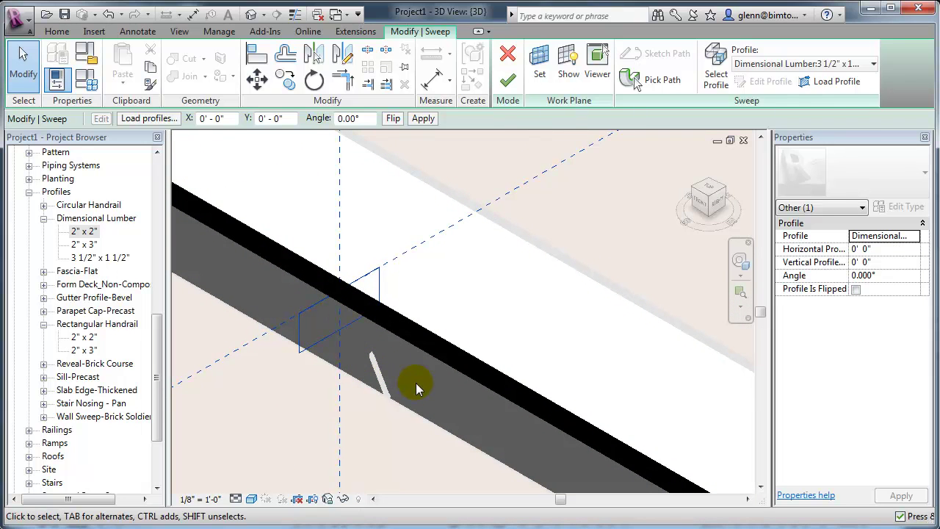
{"action": "left_click", "coordinate": [229, 118]}
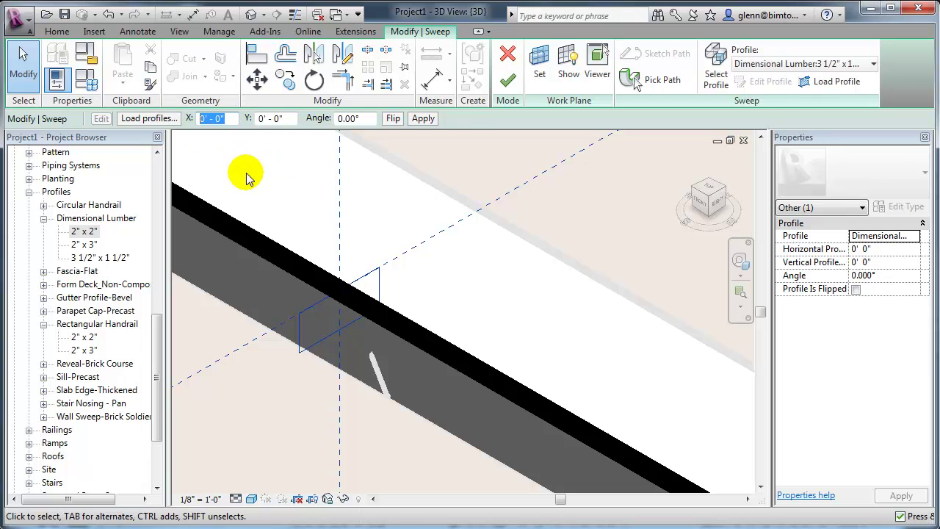
{"action": "type", "text": "0"}
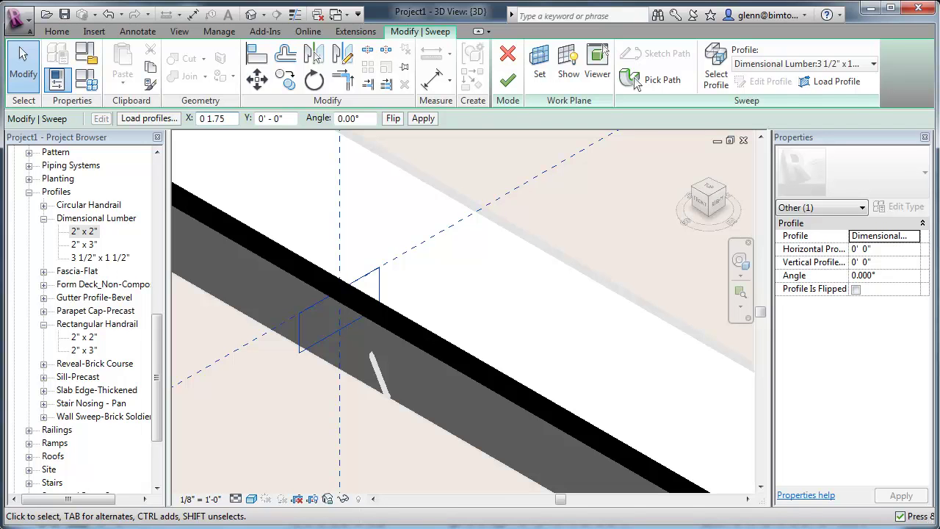
{"action": "type", "text": " 1.75"}
{"action": "left_click", "coordinate": [423, 118]}
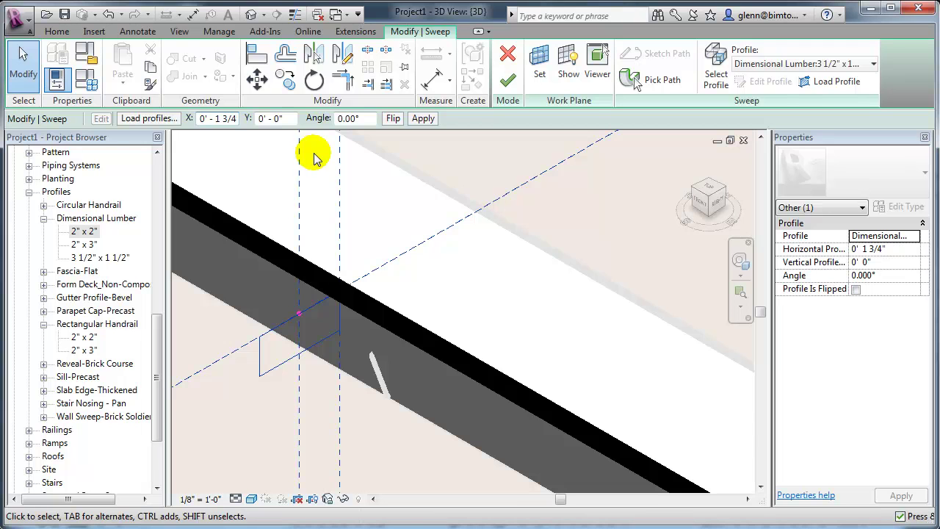
- Set the sweep profile's horizontal offset to -0' 1 3/4" and its vertical offset to 0' 1 1/2"
{"action": "left_click", "coordinate": [425, 121]}
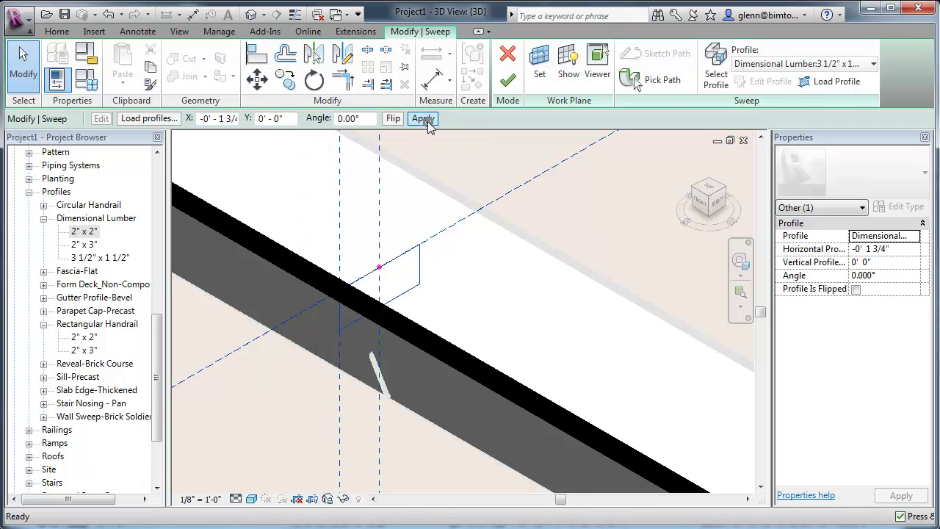
{"action": "left_click", "coordinate": [291, 120]}
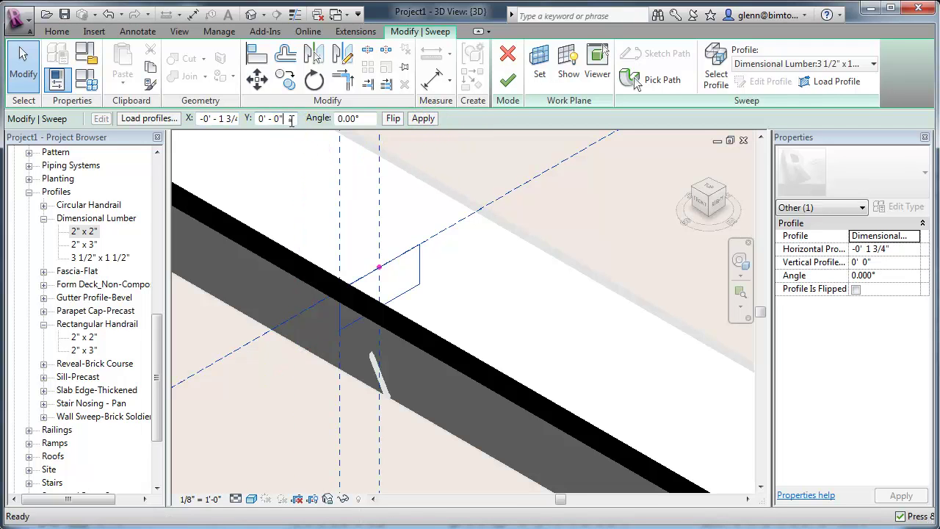
{"action": "double_click", "coordinate": [290, 121]}
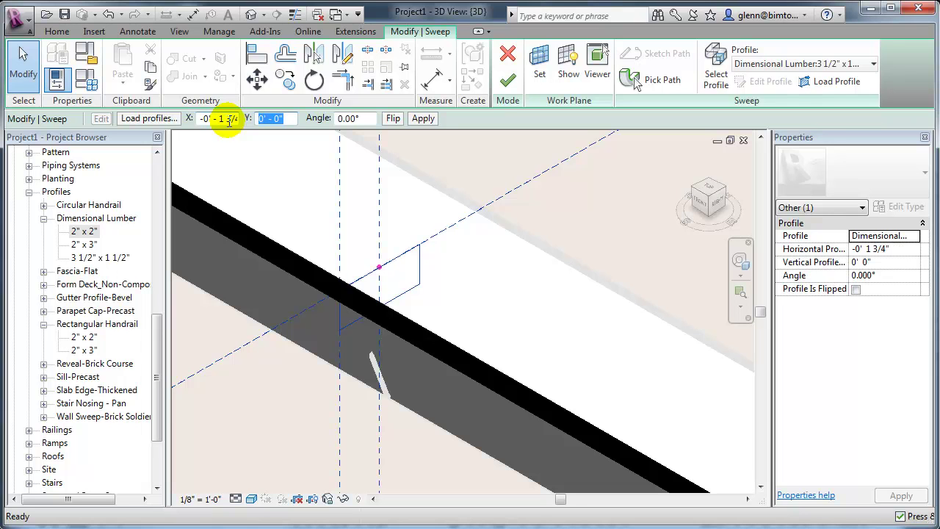
{"action": "type", "text": "0 1.5"}
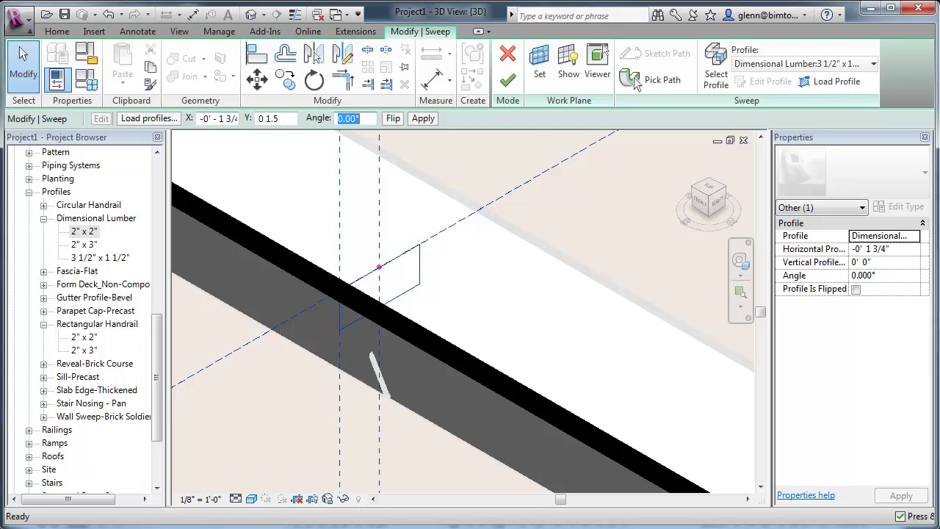
{"action": "left_click", "coordinate": [423, 118]}
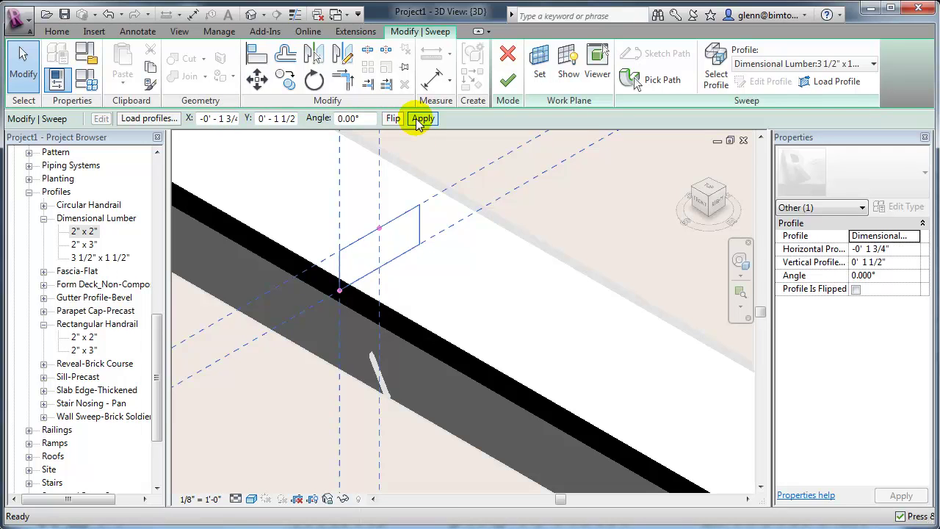
- Finish the base plate sweep along the foundation walls
{"action": "left_click", "coordinate": [509, 272]}
{"action": "scroll", "coordinate": [512, 277], "scroll_direction": "down", "scroll_amount": 2}
{"action": "middle_click_drag", "start_coordinate": [510, 275], "coordinate": [456, 304]}
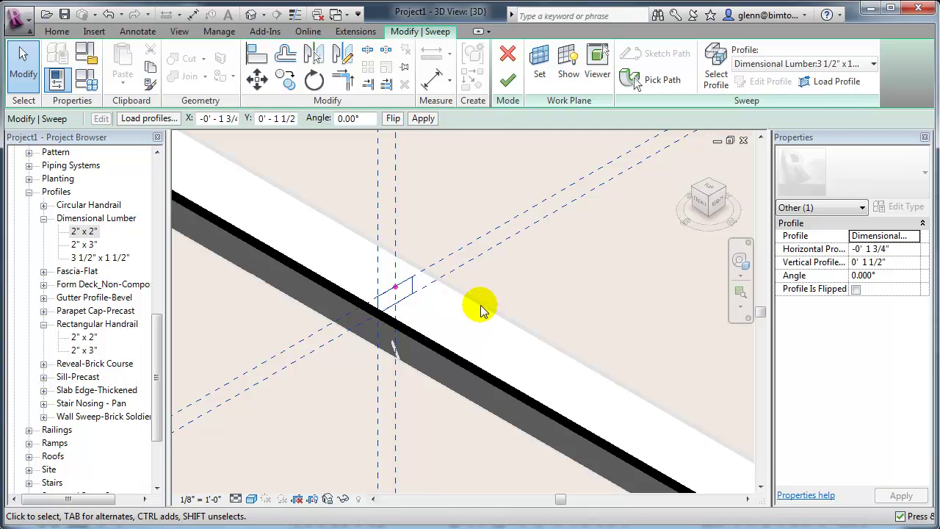
{"action": "left_click", "coordinate": [510, 82]}
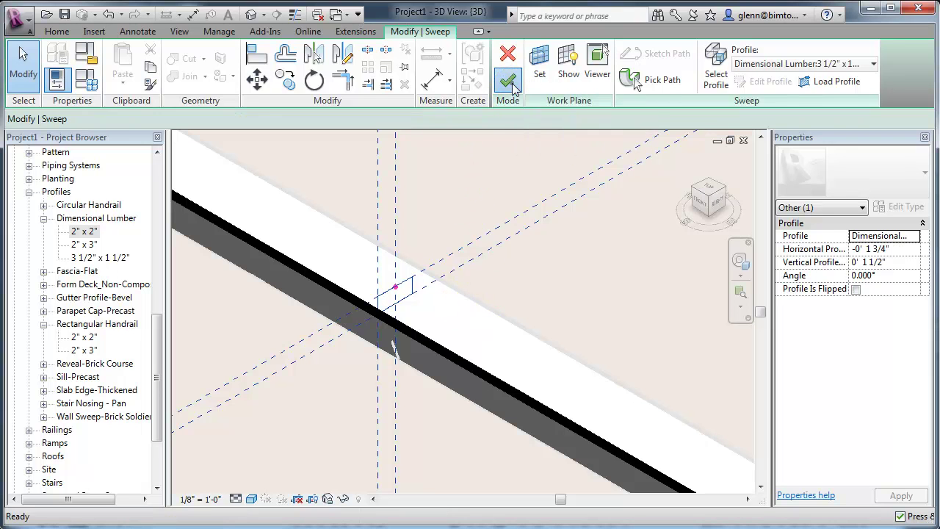
{"action": "scroll", "coordinate": [514, 296], "scroll_direction": "down", "scroll_amount": 3}
{"action": "middle_click_drag", "start_coordinate": [513, 296], "coordinate": [573, 373]}
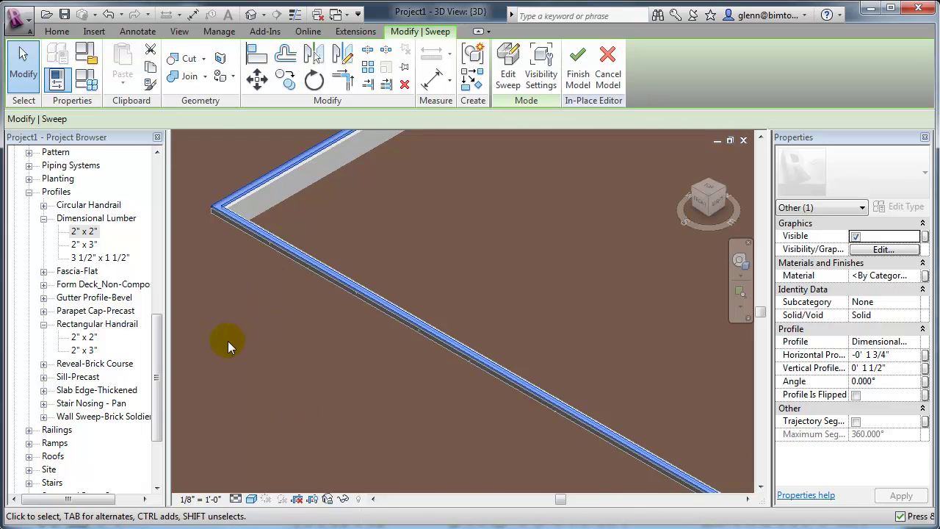
- Open the Section 1 view and finish the Base Plates in-place model
{"action": "left_click_drag", "start_coordinate": [157, 348], "coordinate": [135, 239]}
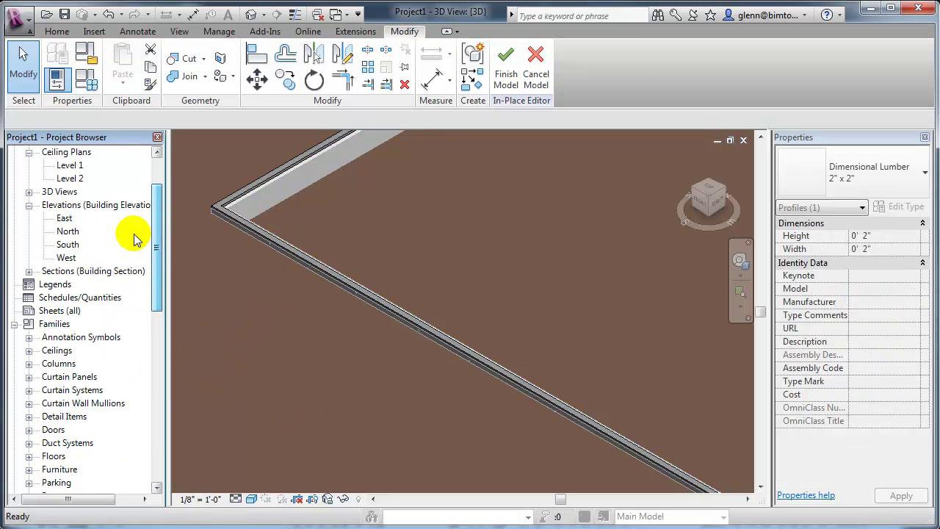
{"action": "left_click", "coordinate": [29, 271]}
{"action": "double_click", "coordinate": [66, 285]}
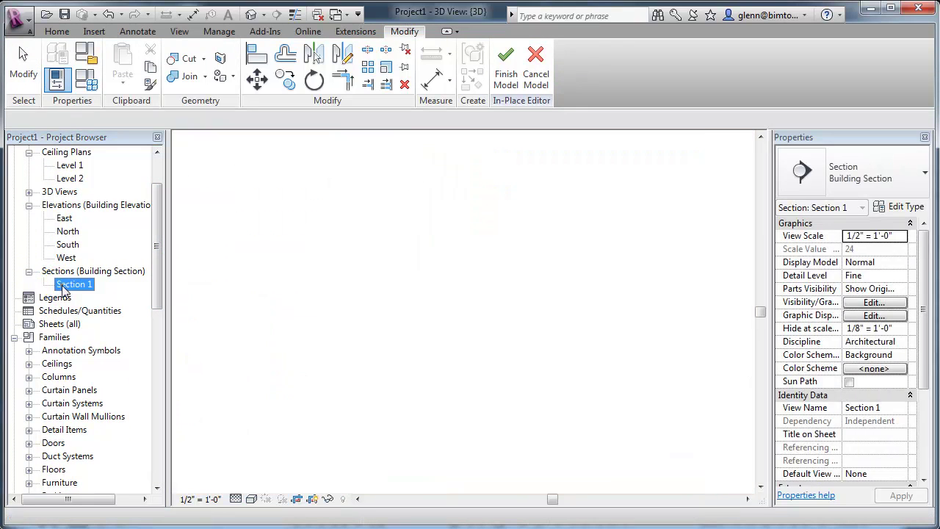
{"action": "left_click", "coordinate": [364, 275]}
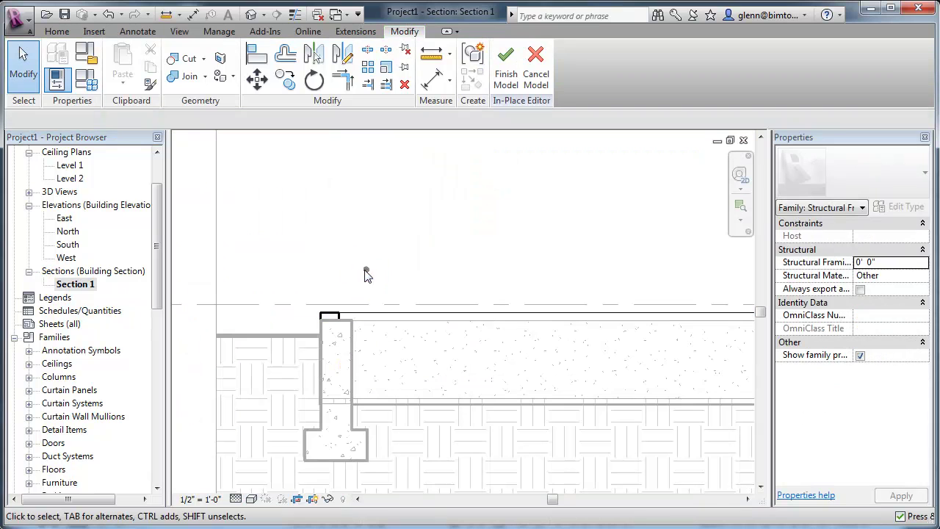
{"action": "left_click", "coordinate": [365, 270]}
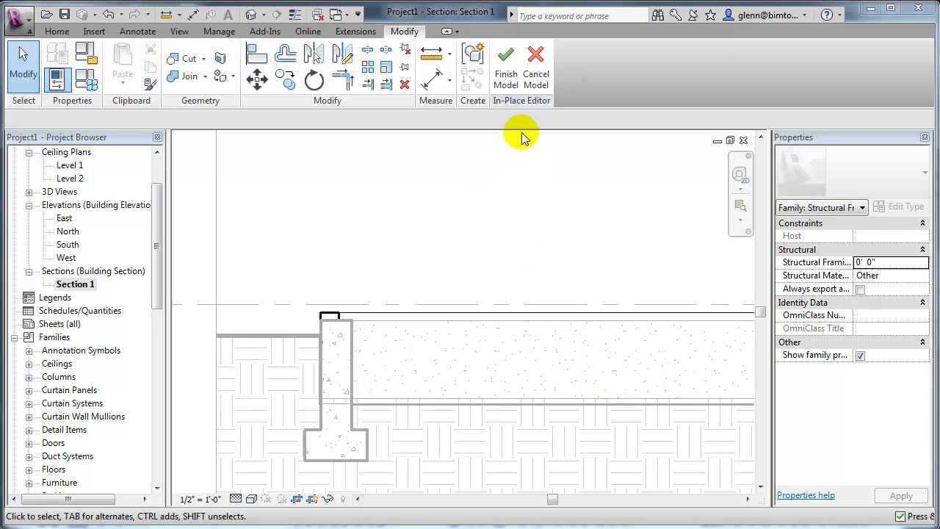
{"action": "left_click", "coordinate": [507, 85]}
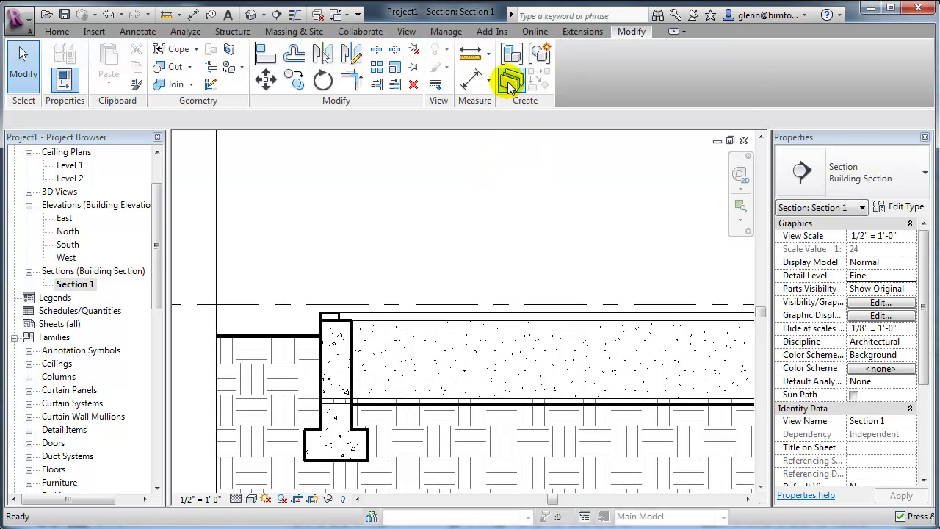
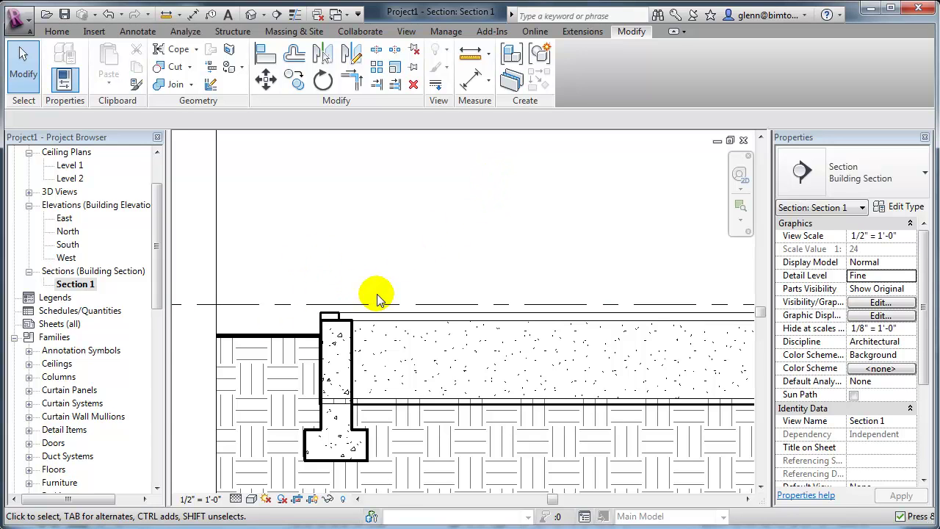
- Start placing a detail component in the section view and open the family library for loading a new one
{"action": "scroll", "coordinate": [376, 297], "scroll_direction": "up", "scroll_amount": 3}
{"action": "middle_click_drag", "start_coordinate": [377, 296], "coordinate": [450, 232]}
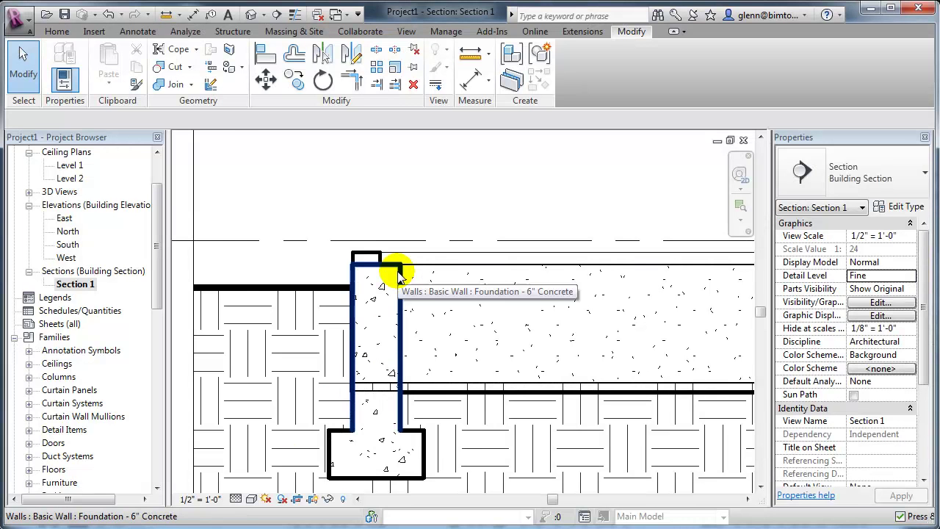
{"action": "left_click", "coordinate": [152, 35]}
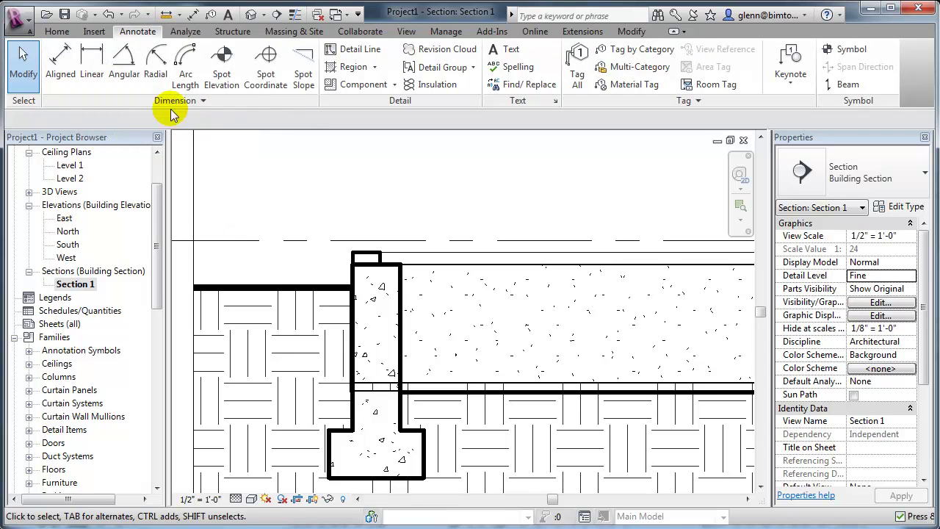
{"action": "left_click", "coordinate": [360, 53]}
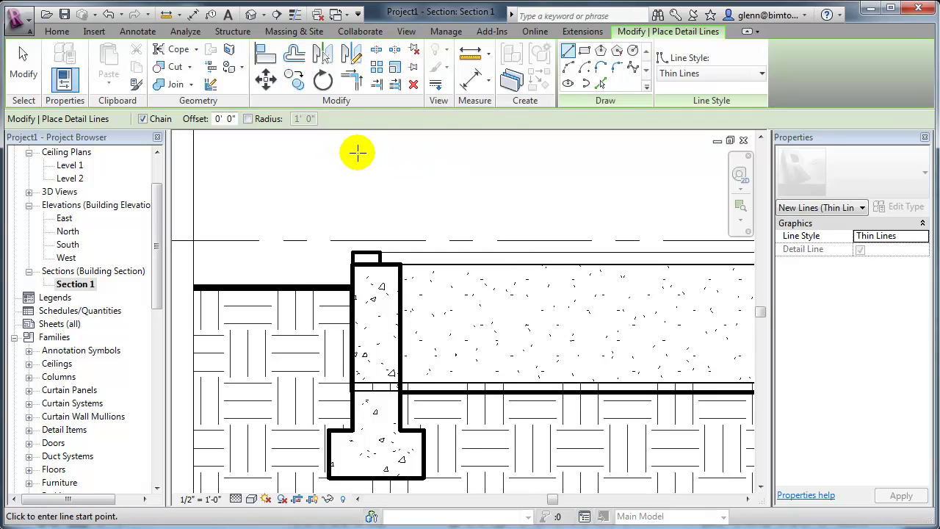
{"action": "left_click", "coordinate": [159, 35]}
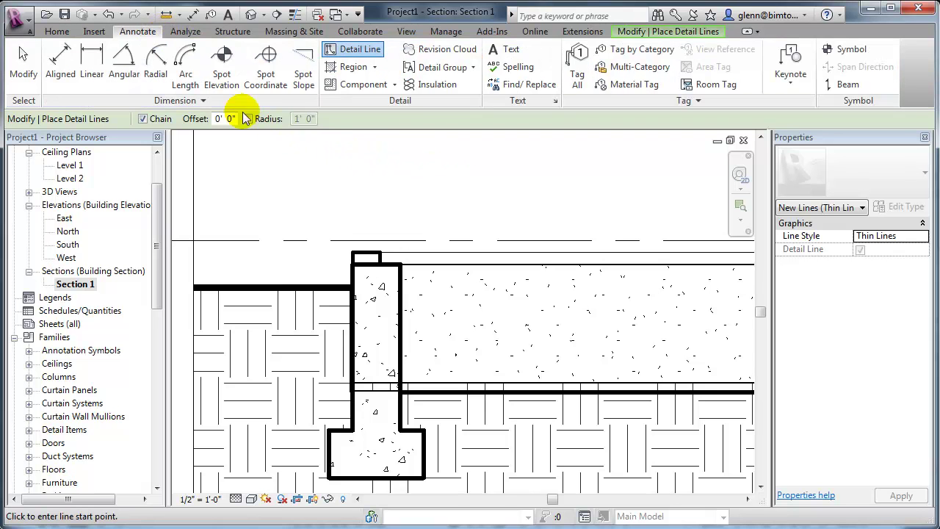
{"action": "left_click", "coordinate": [390, 87]}
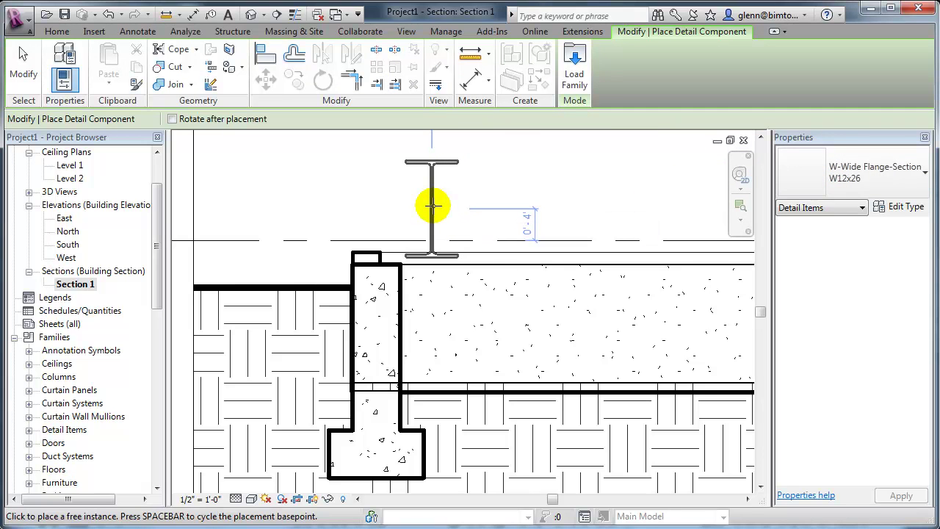
{"action": "left_click", "coordinate": [906, 170]}
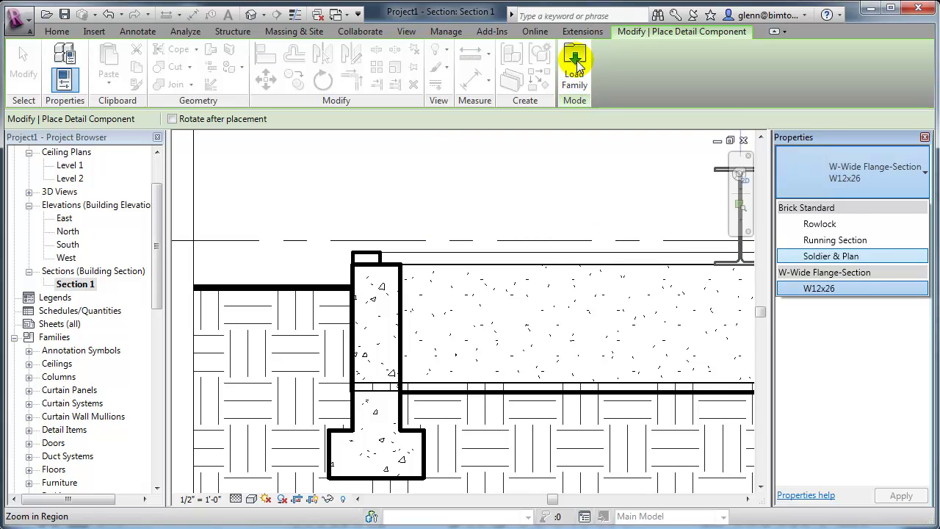
{"action": "left_click", "coordinate": [576, 60]}
{"action": "left_click", "coordinate": [576, 63]}
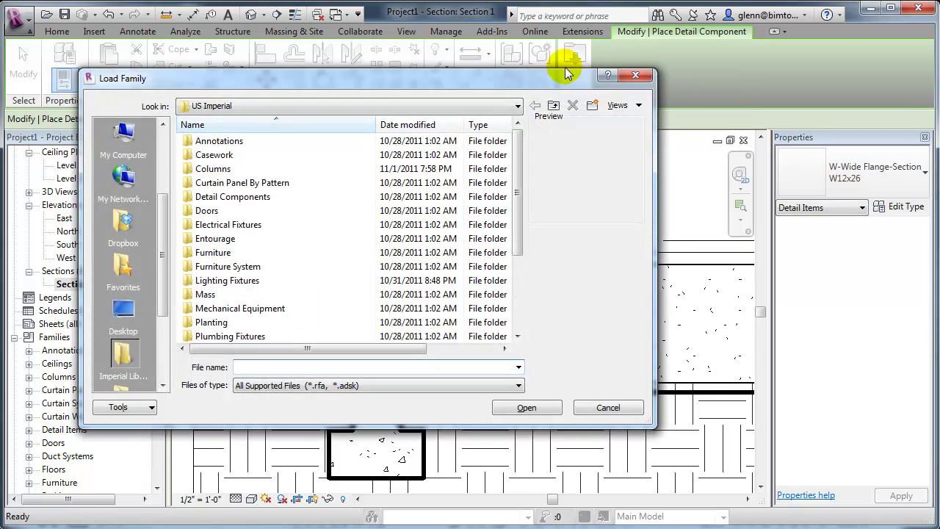
- Open Nominal Cut Lumber-Section.rfa from Detail Components, Div 06-Wood and Plastic, 061100-Wood Framing
{"action": "double_click", "coordinate": [260, 201]}
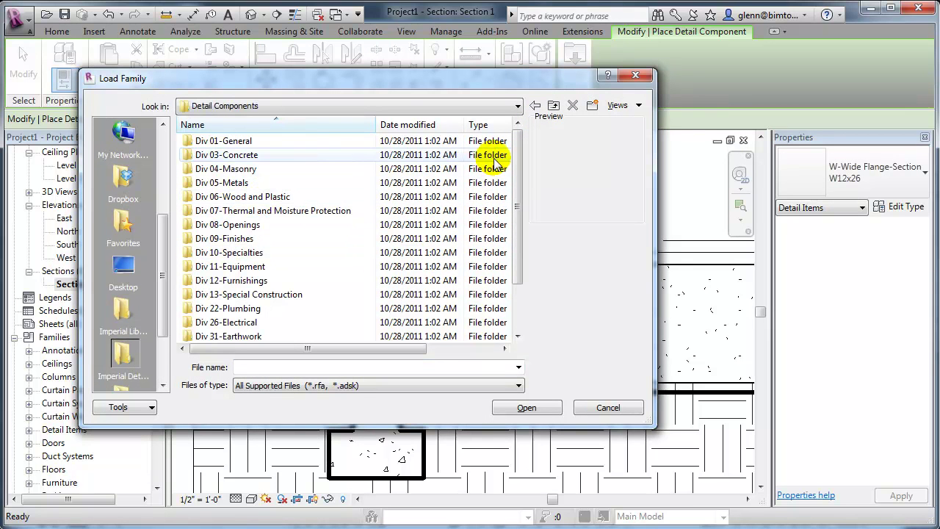
{"action": "mouse_move", "coordinate": [514, 167]}
{"action": "left_mouse_down"}
{"action": "mouse_move", "coordinate": [517, 211]}
{"action": "mouse_move", "coordinate": [514, 169]}
{"action": "left_mouse_up"}
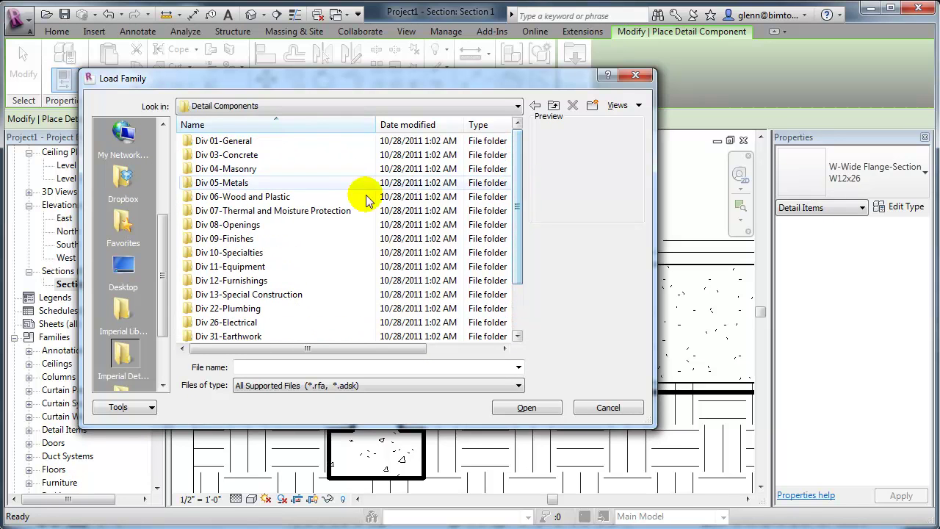
{"action": "double_click", "coordinate": [263, 196]}
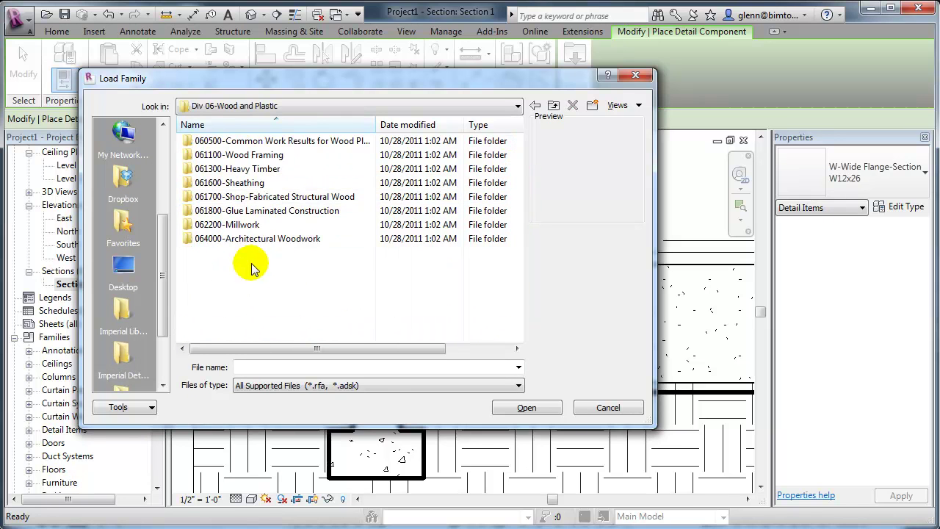
{"action": "double_click", "coordinate": [247, 154]}
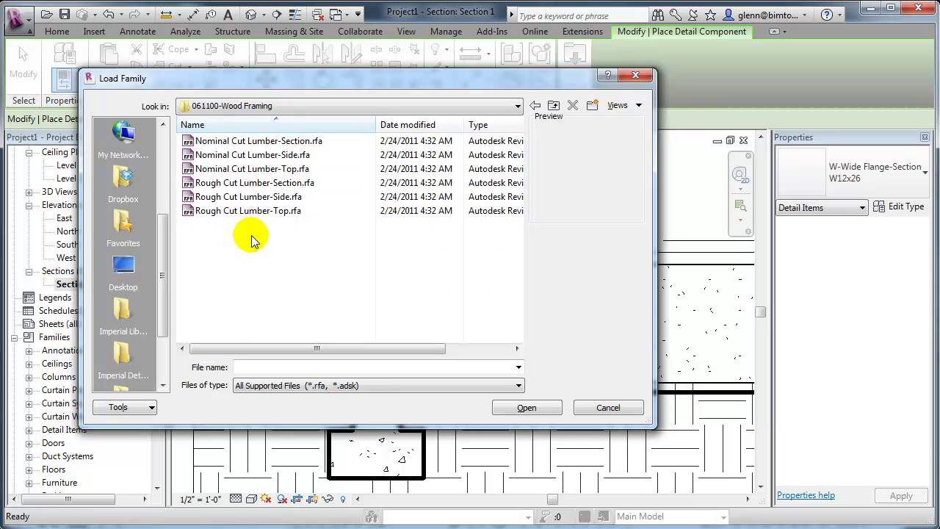
{"action": "left_click", "coordinate": [253, 141]}
{"action": "left_click", "coordinate": [526, 408]}
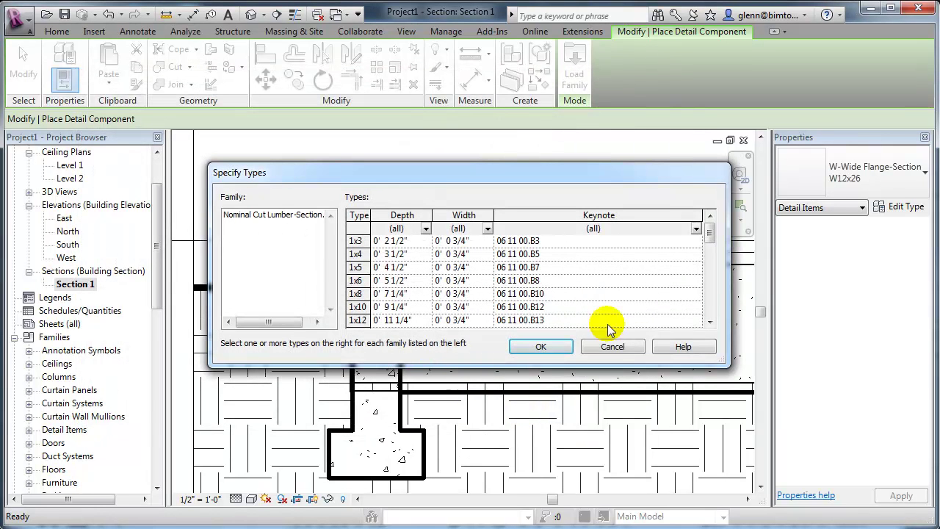
- Load the 2x4, 2x6, 2x8, 2x10 and 2x12 types of the Nominal Cut Lumber-Section family
{"action": "mouse_move", "coordinate": [709, 235]}
{"action": "left_mouse_down"}
{"action": "mouse_move", "coordinate": [709, 259]}
{"action": "mouse_move", "coordinate": [706, 251]}
{"action": "left_mouse_up"}
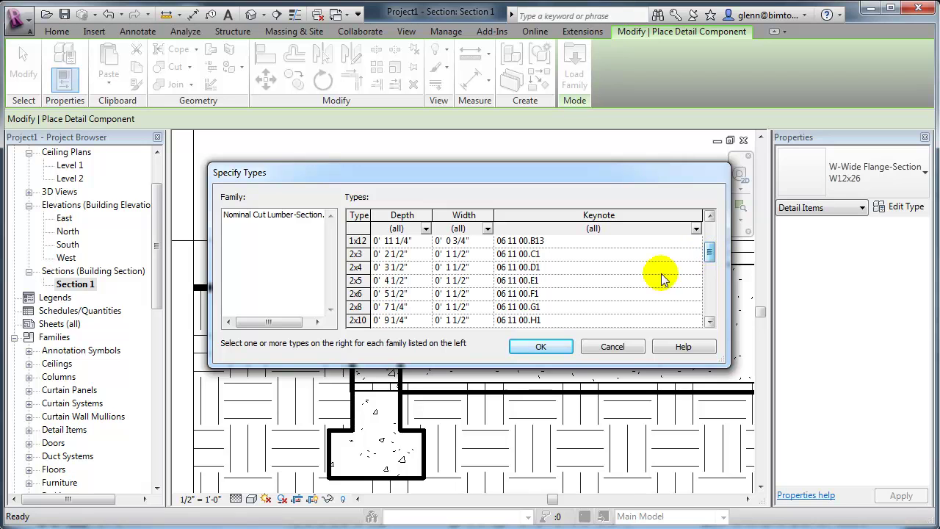
{"action": "left_click", "coordinate": [361, 268]}
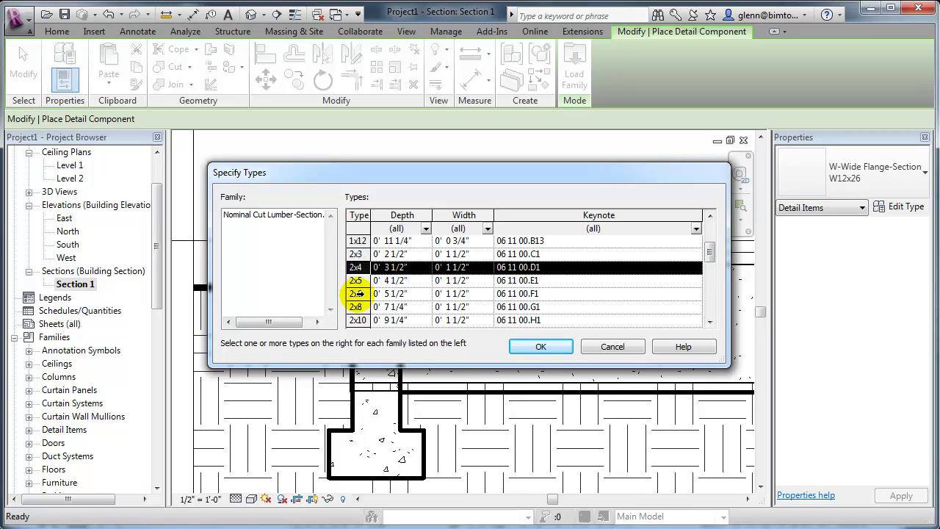
{"action": "left_click", "coordinate": [359, 293], "text": "ctrl"}
{"action": "left_click", "coordinate": [357, 306], "text": "ctrl"}
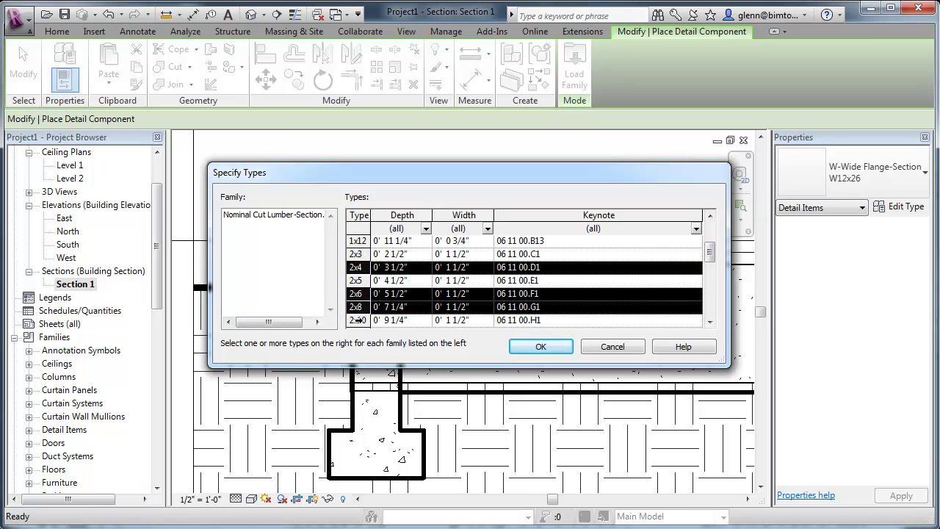
{"action": "left_click", "coordinate": [357, 320], "text": "ctrl"}
{"action": "left_click", "coordinate": [710, 320]}
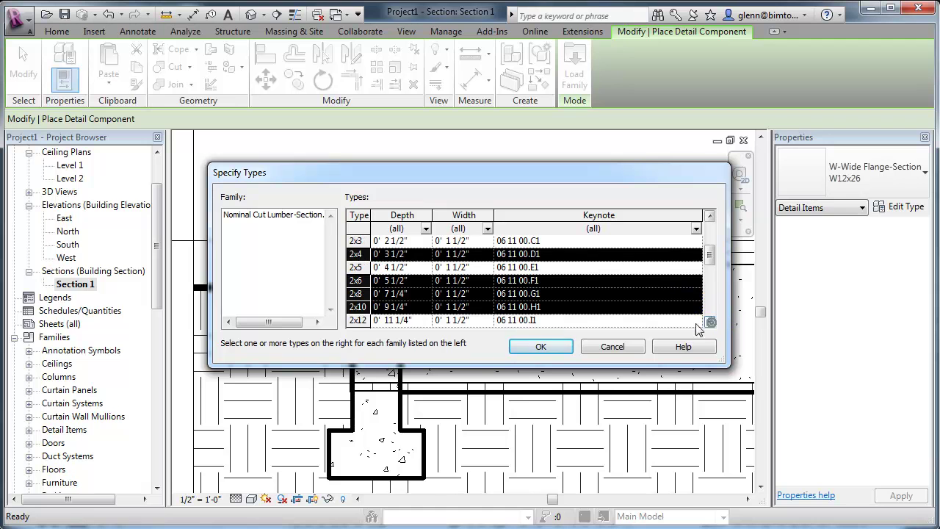
{"action": "left_click", "coordinate": [357, 320], "text": "ctrl"}
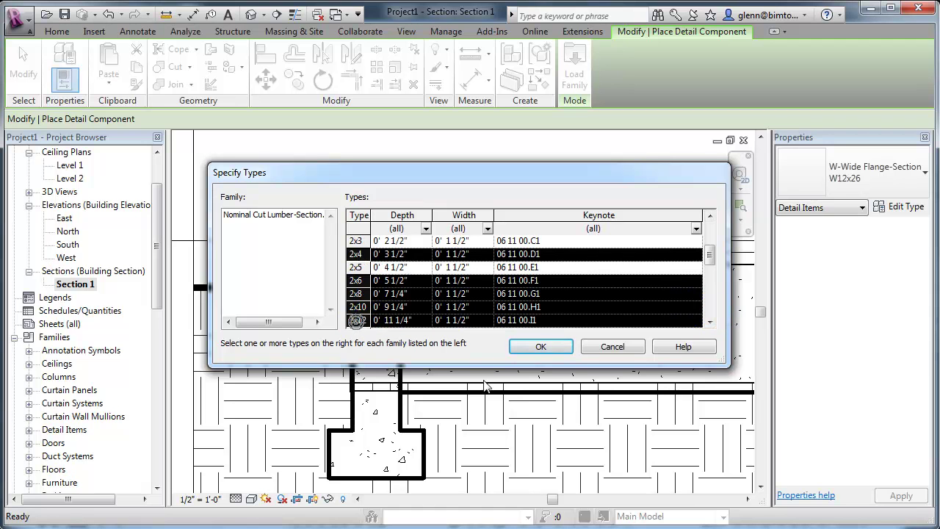
{"action": "left_click", "coordinate": [543, 347]}
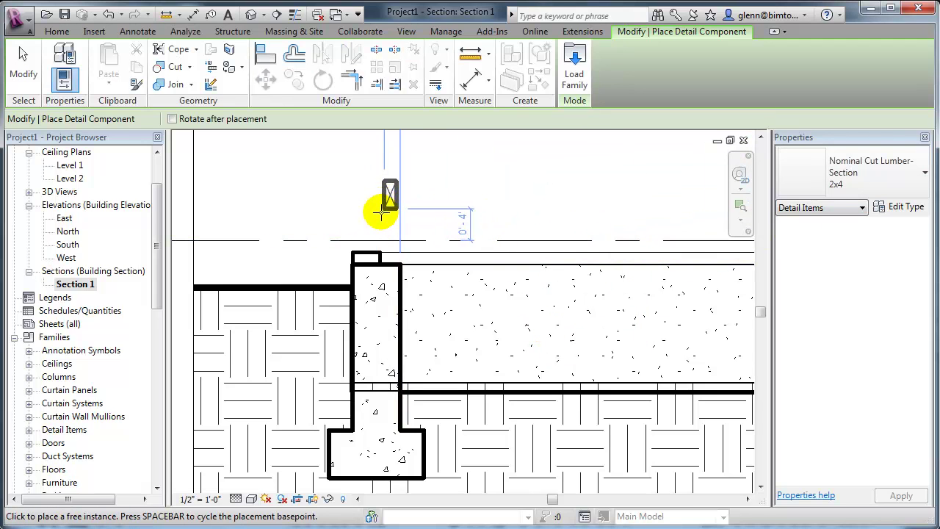
- Place a 2x4 lumber section, rotated flat, over the base plate on top of the foundation wall
{"action": "key", "text": "space"}
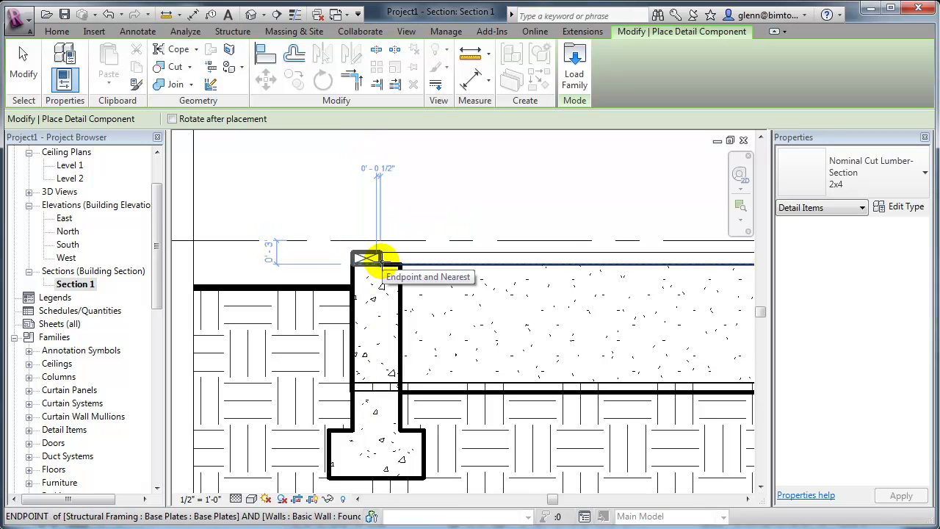
{"action": "left_click", "coordinate": [372, 259]}
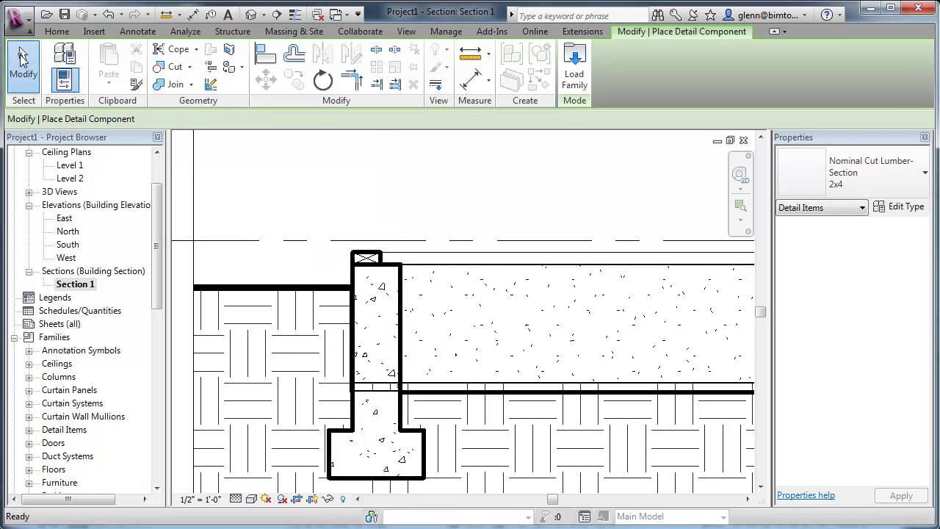
{"action": "left_click", "coordinate": [21, 58]}
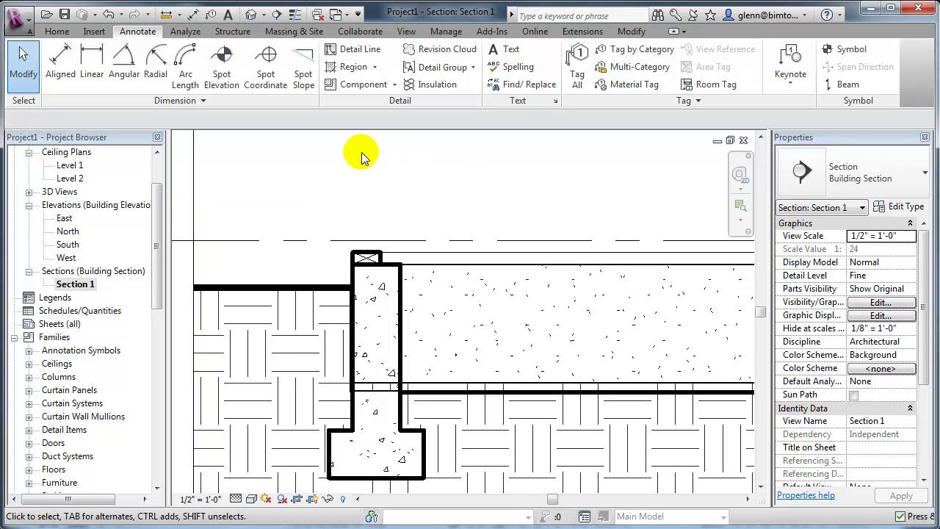
- Load Anchor Bolts Hook-Side.rfa as a detail component from Div 05-Metals, 050523-Metal Fastenings
{"action": "left_click", "coordinate": [365, 85]}
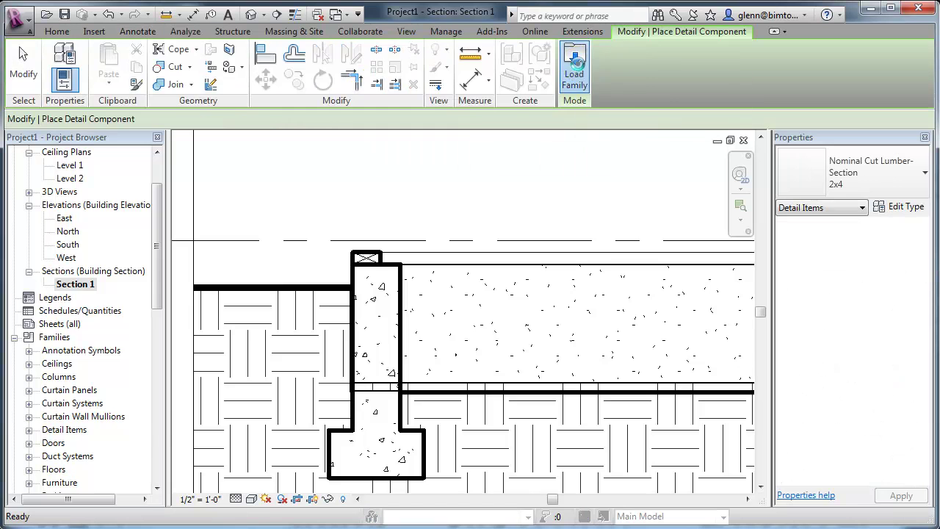
{"action": "left_click", "coordinate": [574, 66]}
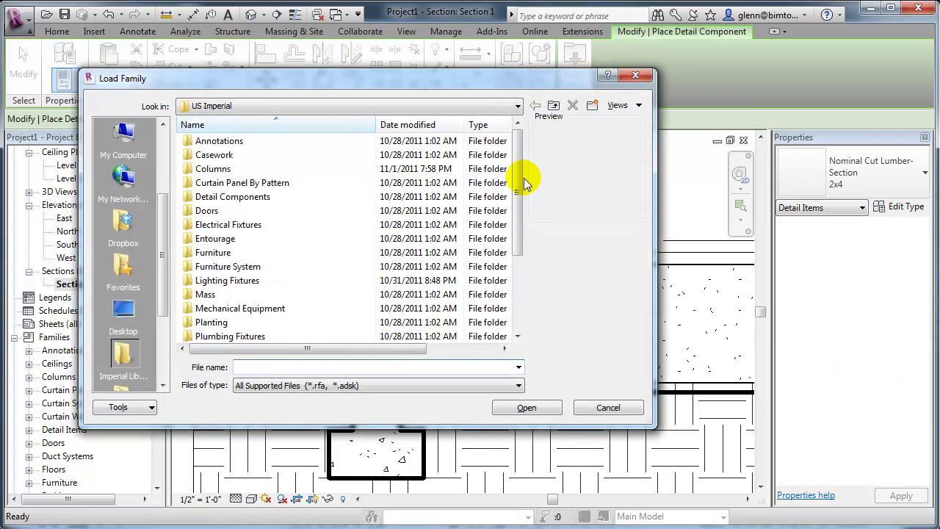
{"action": "double_click", "coordinate": [246, 196]}
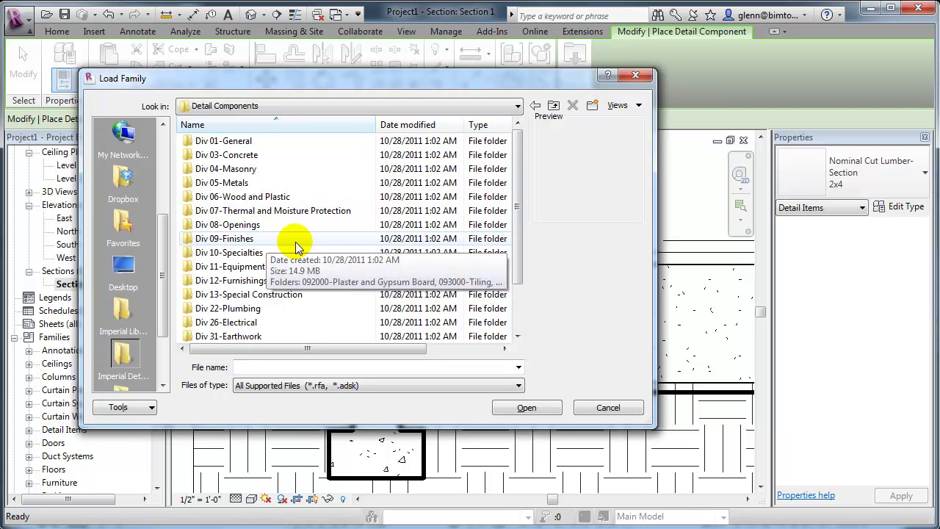
{"action": "double_click", "coordinate": [231, 182]}
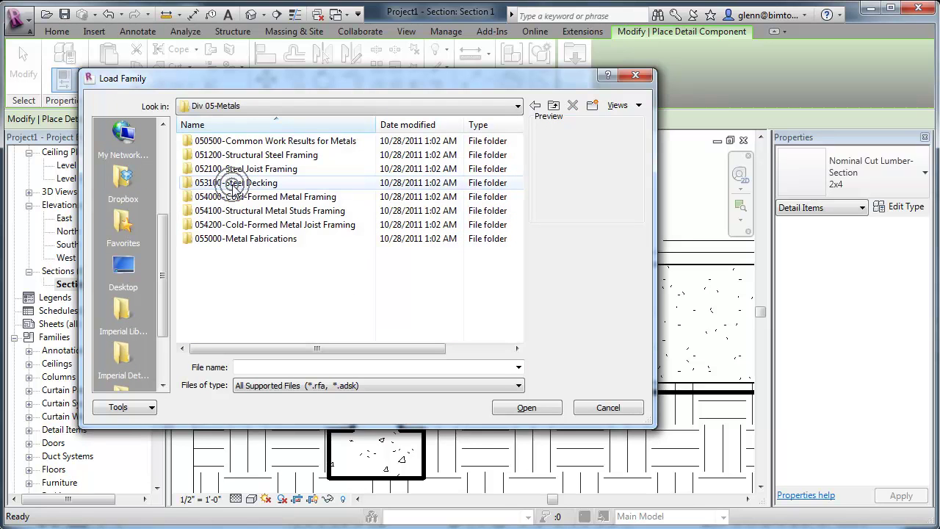
{"action": "double_click", "coordinate": [276, 143]}
{"action": "double_click", "coordinate": [273, 142]}
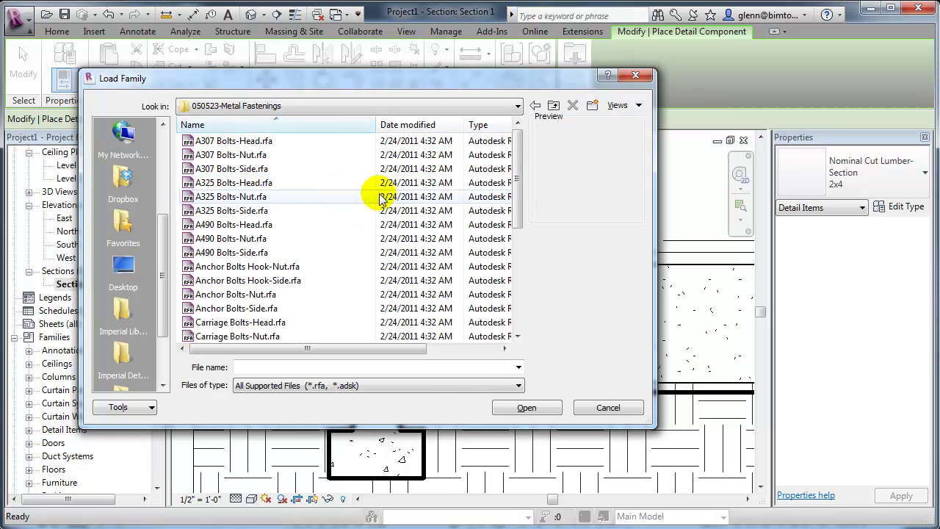
{"action": "left_click", "coordinate": [266, 269]}
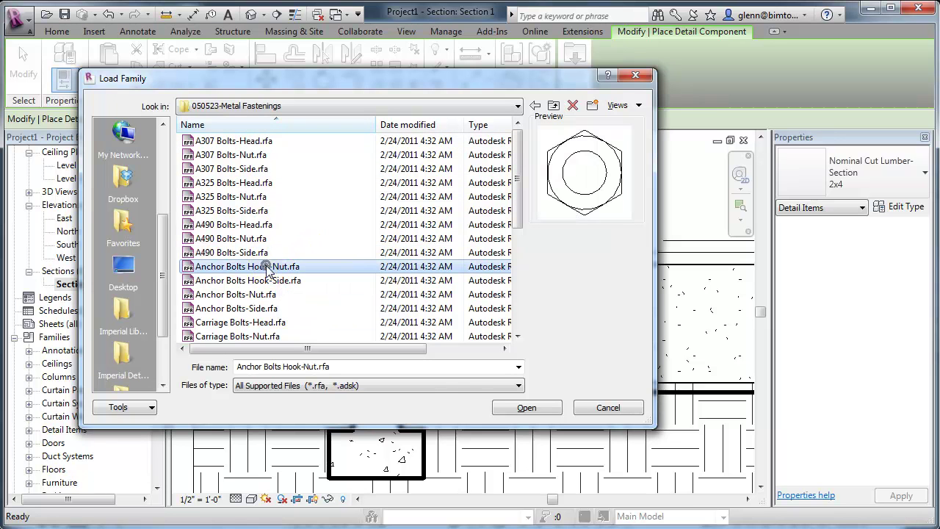
{"action": "left_click", "coordinate": [266, 285]}
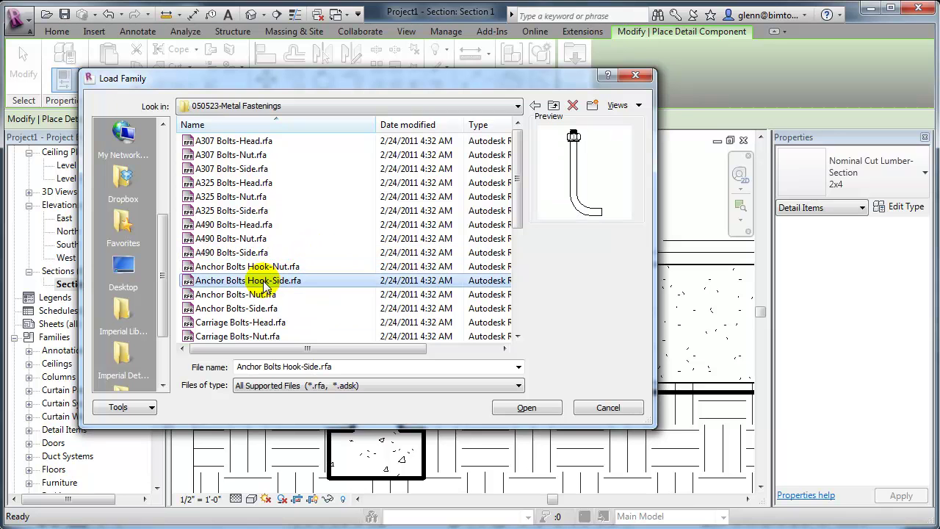
{"action": "left_click", "coordinate": [526, 409]}
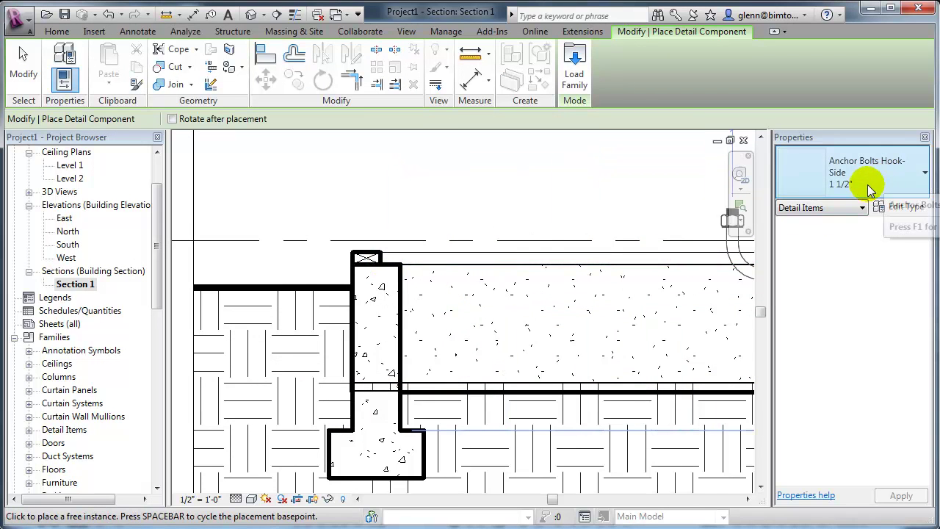
- Place a 1/2" hooked anchor bolt through the centre of the base plate into the foundation wall
{"action": "left_click", "coordinate": [908, 187]}
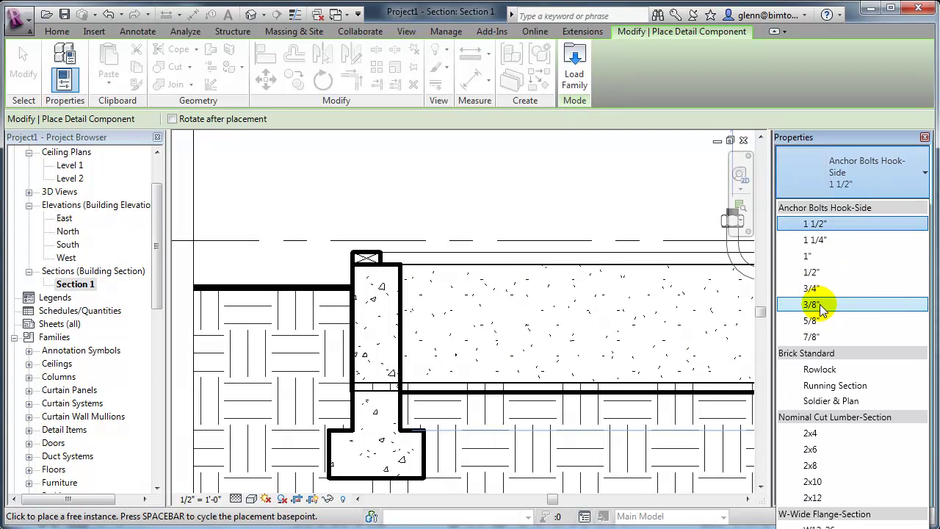
{"action": "left_click", "coordinate": [817, 273]}
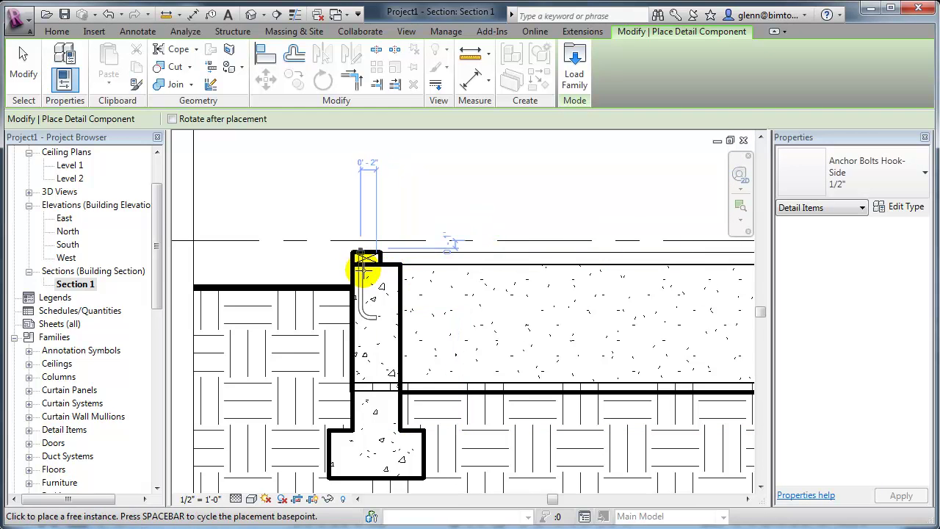
{"action": "scroll", "coordinate": [375, 269], "scroll_direction": "up", "scroll_amount": 3}
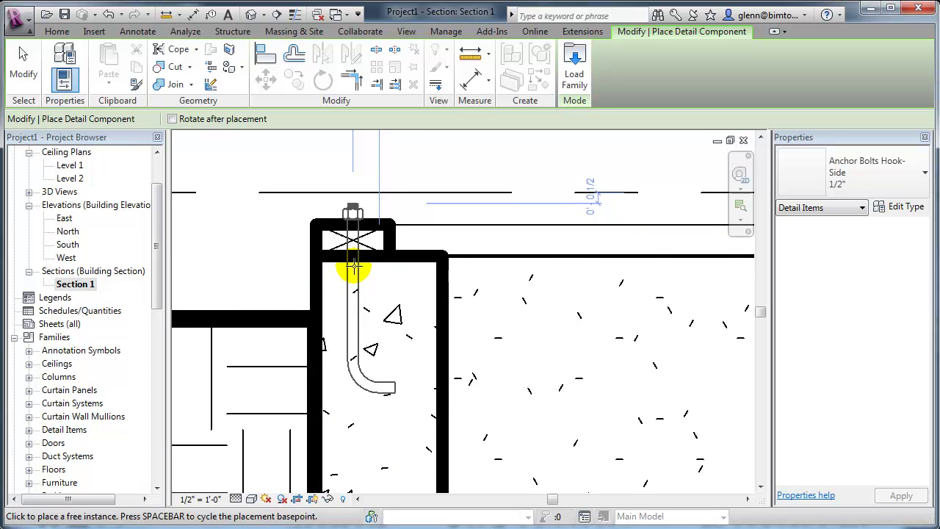
{"action": "left_click", "coordinate": [353, 269]}
{"action": "left_click", "coordinate": [23, 74]}
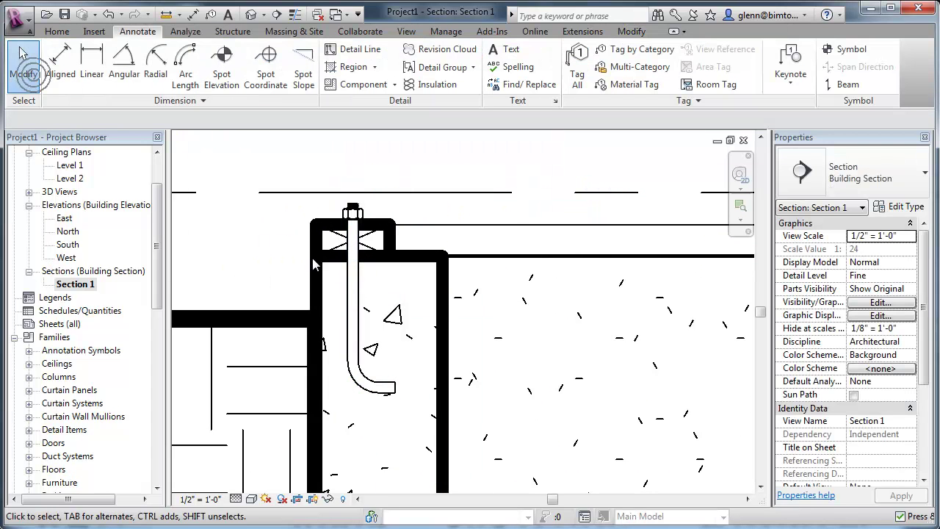
- Set the length of the hooked anchor bolt in the foundation wall to 1' 0"
{"action": "left_click", "coordinate": [345, 272]}
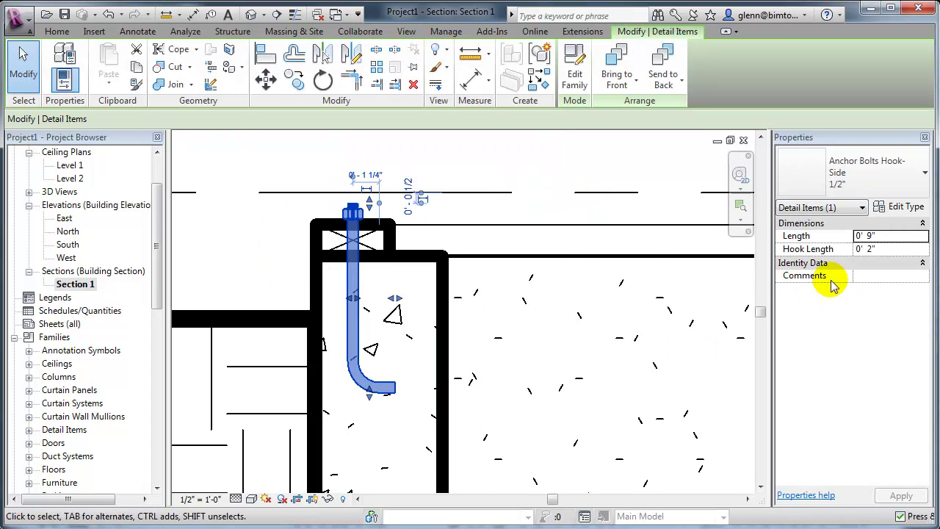
{"action": "left_click", "coordinate": [879, 236]}
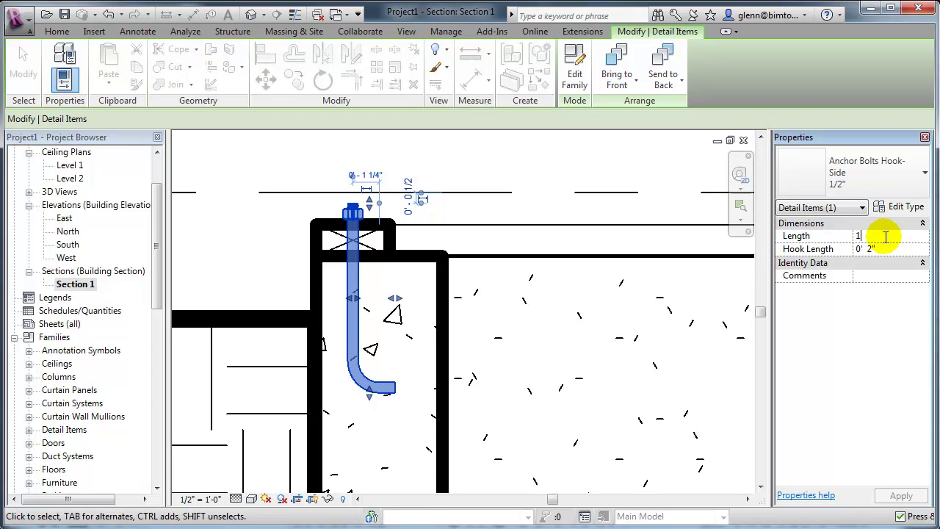
{"action": "type", "text": "1"}
{"action": "left_click", "coordinate": [901, 496]}
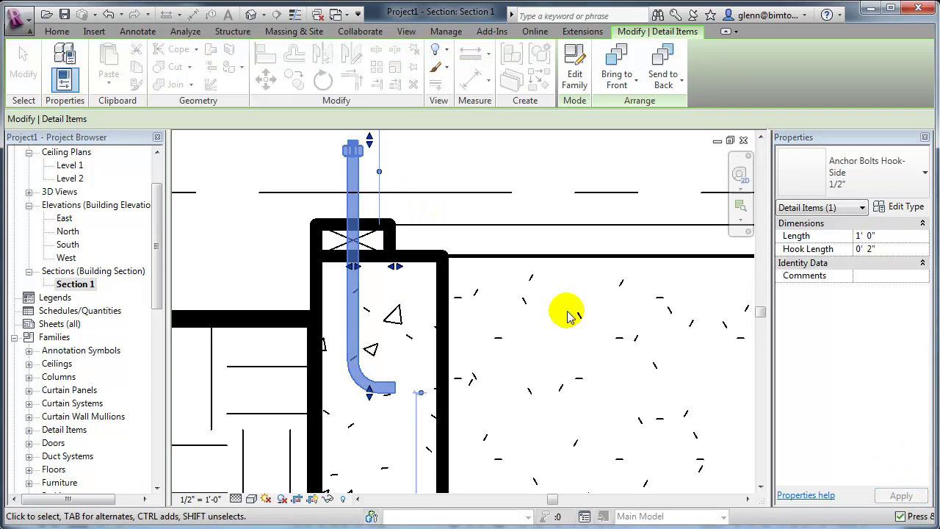
{"action": "left_click", "coordinate": [566, 315]}
- Move the anchor bolt down so that its nut sits just above the base plate and the hook reaches deeper into the foundation wall
{"action": "left_click", "coordinate": [354, 182]}
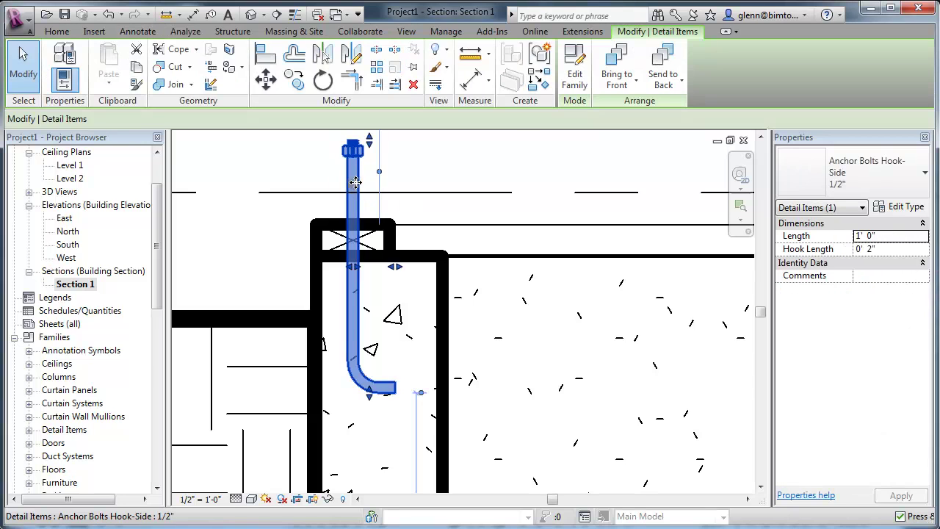
{"action": "left_click_drag", "start_coordinate": [355, 182], "coordinate": [354, 247]}
{"action": "left_click", "coordinate": [274, 170]}
{"action": "scroll", "coordinate": [273, 237], "scroll_direction": "down", "scroll_amount": 2}
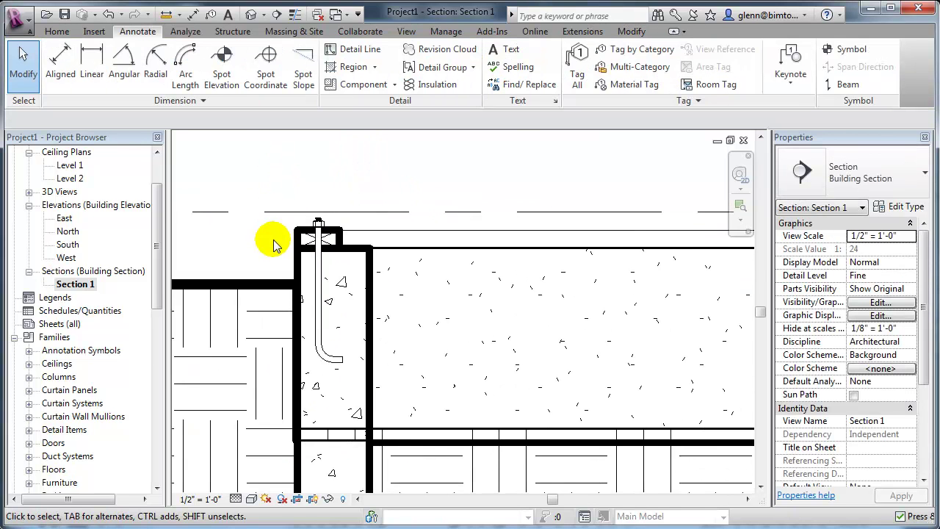
{"action": "scroll", "coordinate": [272, 245], "scroll_direction": "down", "scroll_amount": 1}
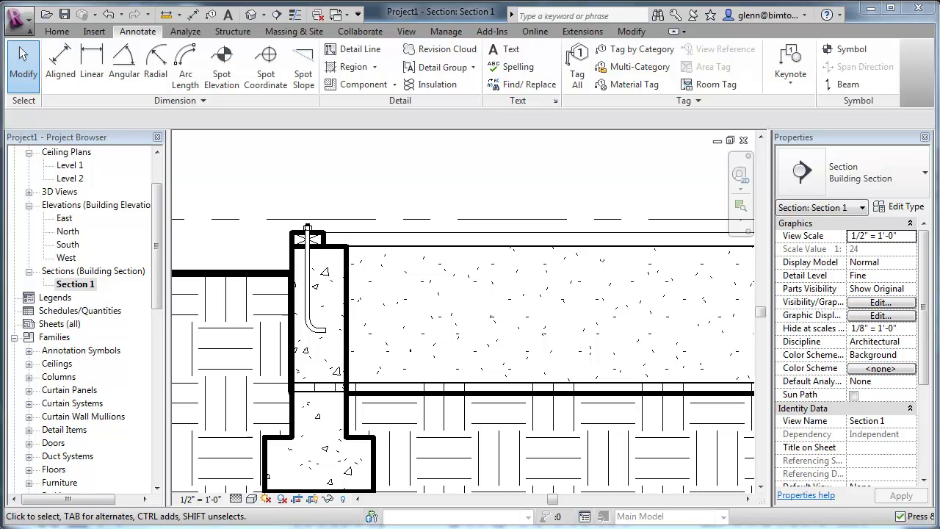
- Start an architectural floor sketch in the Level 1 floor plan and check the floor construction in the Schindler frame.jpg drawing
{"action": "left_click", "coordinate": [58, 31]}
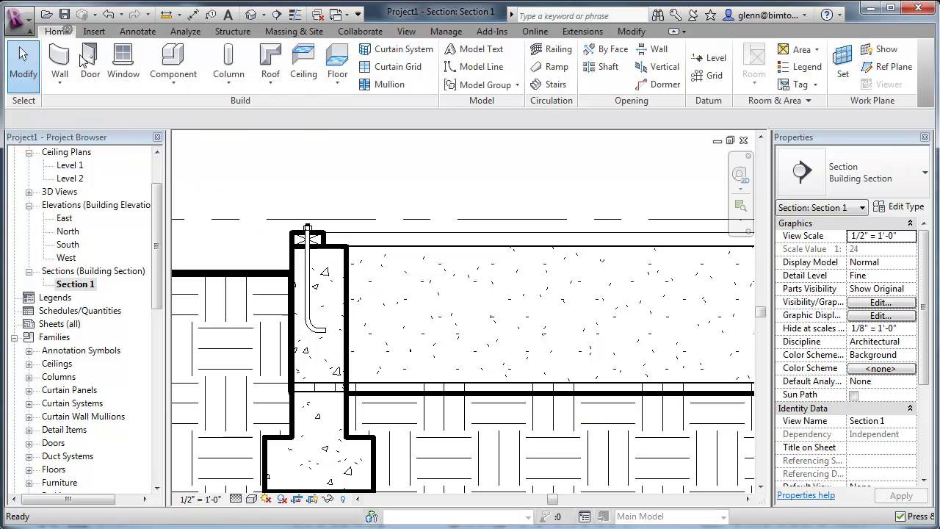
{"action": "left_click", "coordinate": [337, 81]}
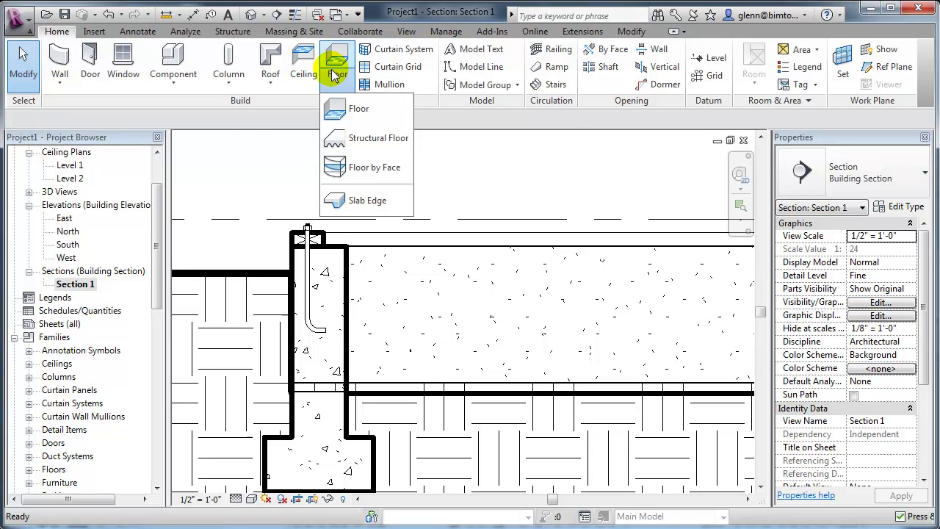
{"action": "left_click", "coordinate": [349, 110]}
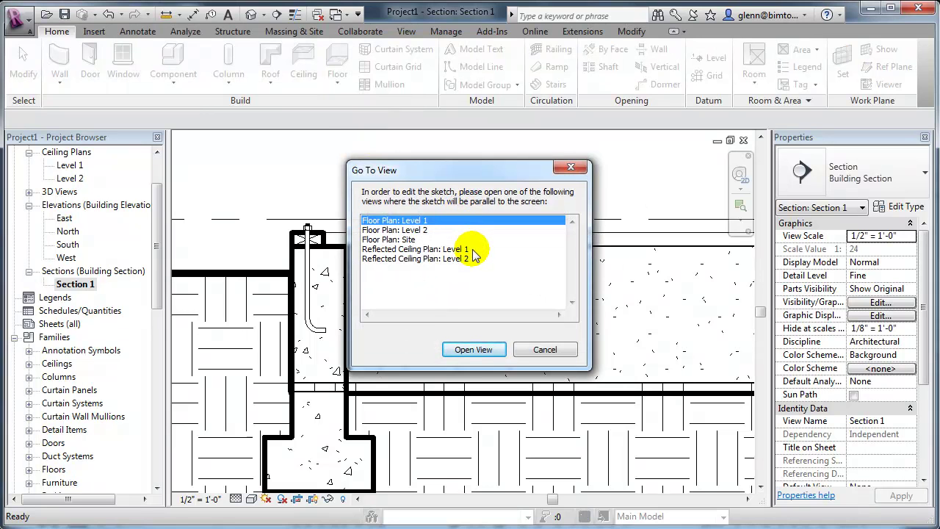
{"action": "left_click", "coordinate": [469, 351]}
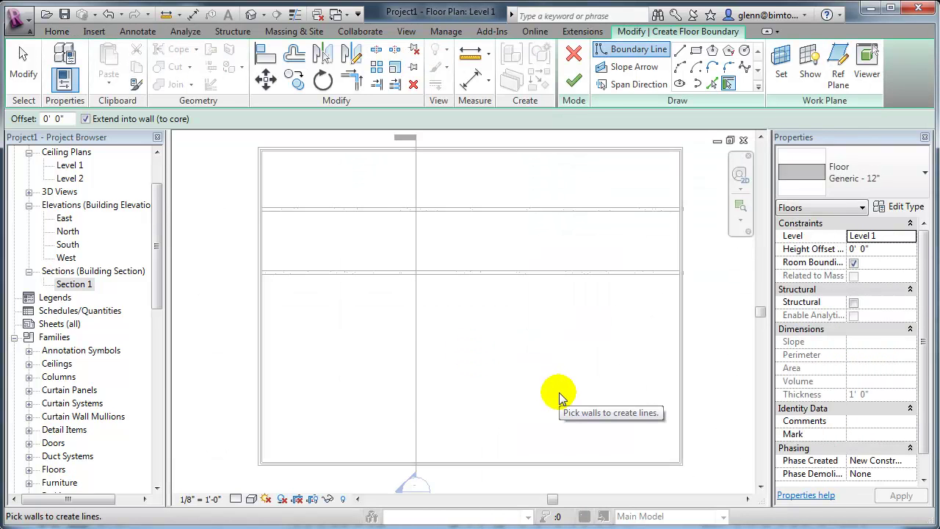
{"action": "left_click", "coordinate": [868, 187]}
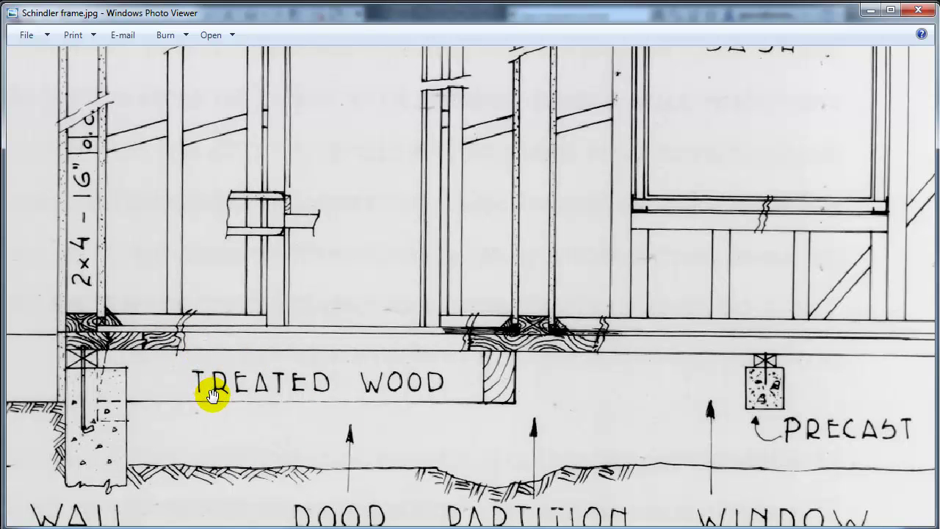
{"action": "mouse_move", "coordinate": [644, 411]}
{"action": "left_mouse_down"}
{"action": "mouse_move", "coordinate": [553, 424]}
{"action": "mouse_move", "coordinate": [331, 408]}
{"action": "left_mouse_up"}
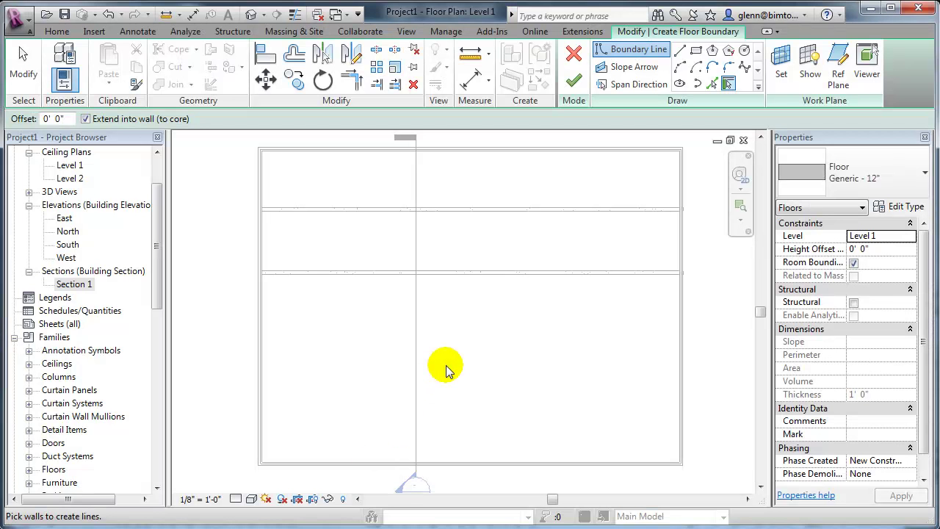
- Duplicate the Wood Joist 10" - Wood Finish floor type under the name 1.5" Plank over 2x6 Framing
{"action": "left_click", "coordinate": [900, 171]}
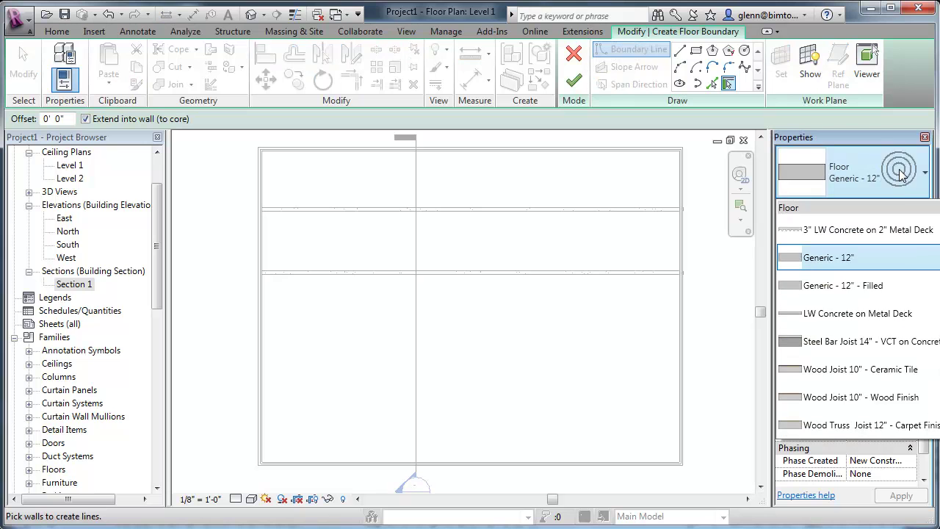
{"action": "left_click", "coordinate": [854, 406]}
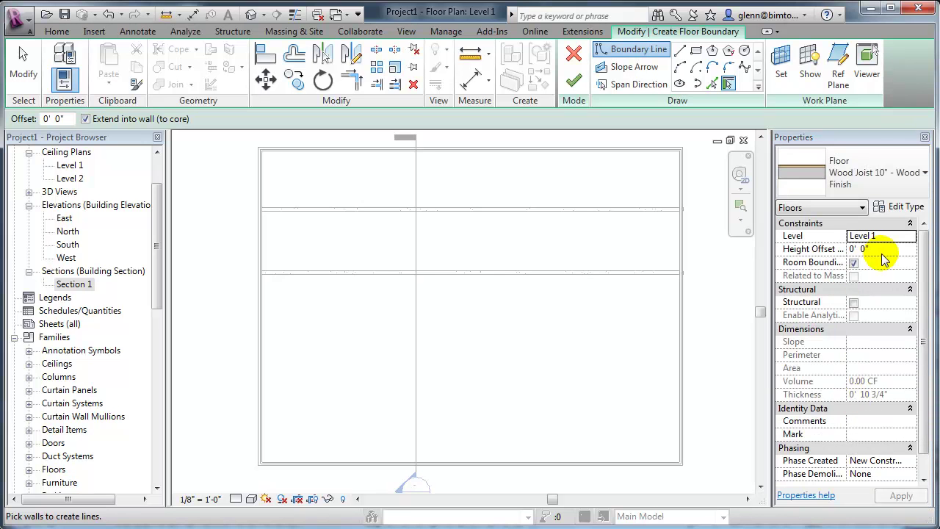
{"action": "left_click", "coordinate": [906, 208]}
{"action": "left_click", "coordinate": [455, 149]}
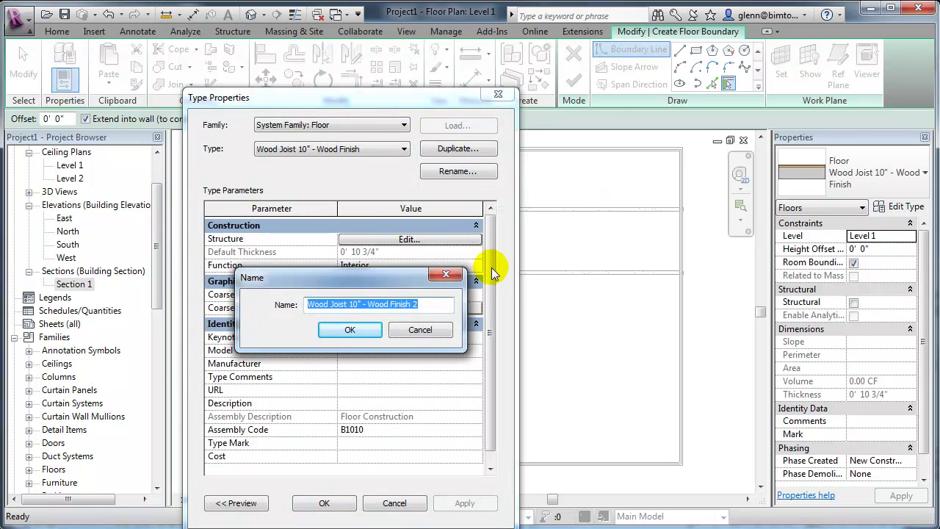
{"action": "type", "text": "1.5"}
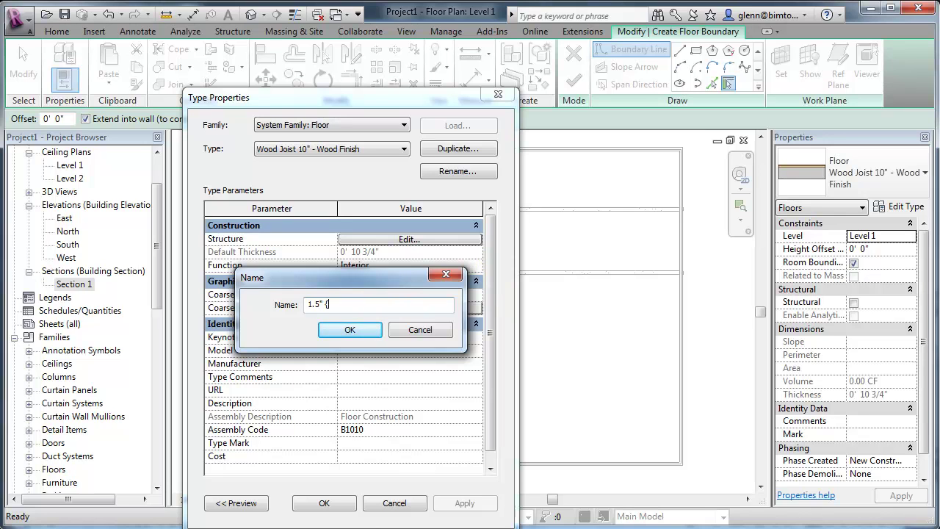
{"action": "type", "text": "\" Plank over 2x6 Framing"}
{"action": "left_click", "coordinate": [351, 329]}
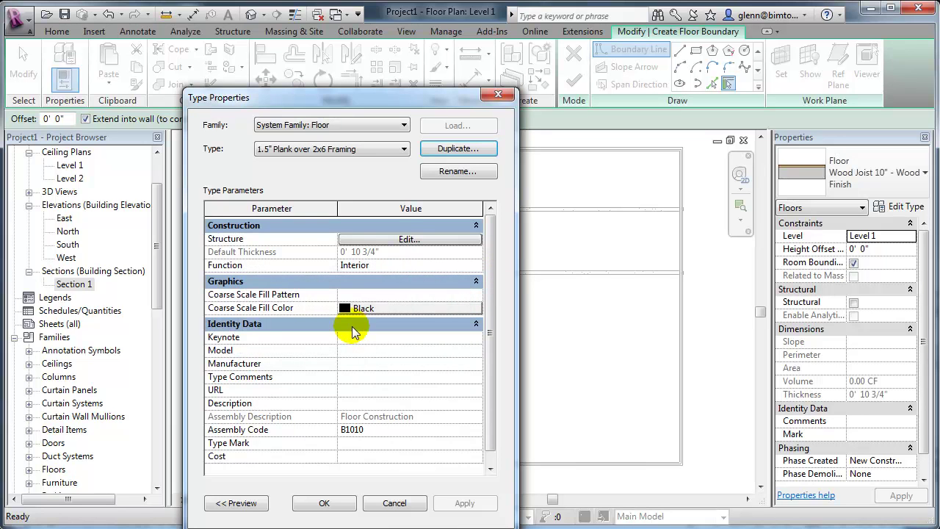
- Delete the Finish 1 wood flooring layer from the new floor type's structure
{"action": "left_click", "coordinate": [396, 241]}
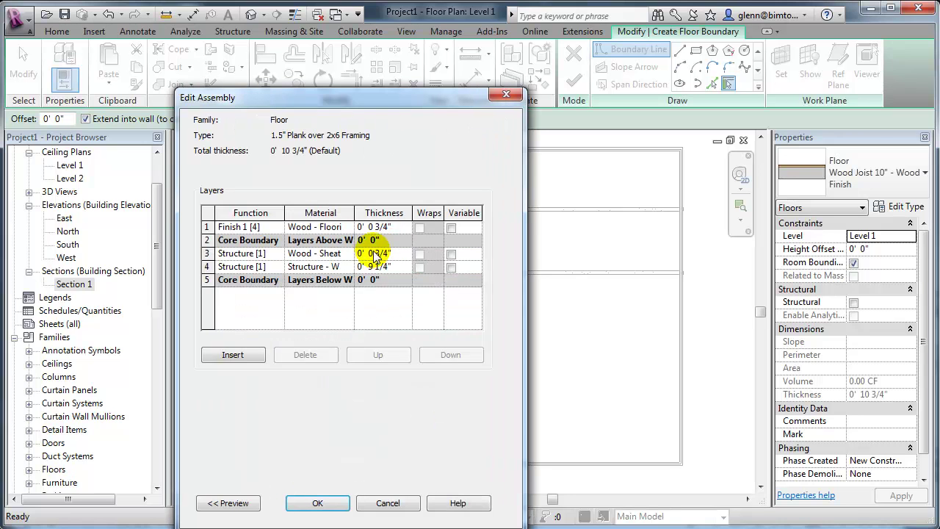
{"action": "left_click", "coordinate": [209, 227]}
{"action": "left_click", "coordinate": [297, 354]}
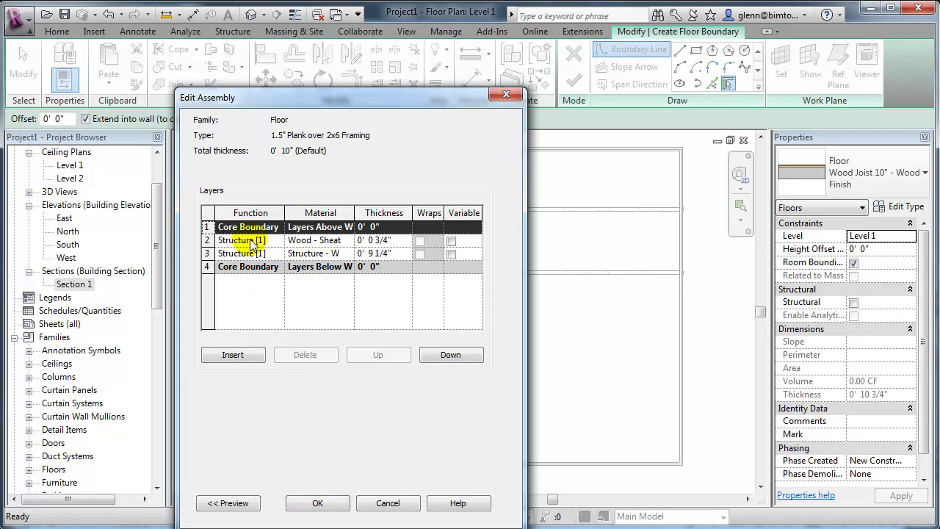
- Set the wood sheathing layer's thickness to 1 1/2" and the wood joist structure layer's thickness to 5 1/2"
{"action": "left_click", "coordinate": [342, 242]}
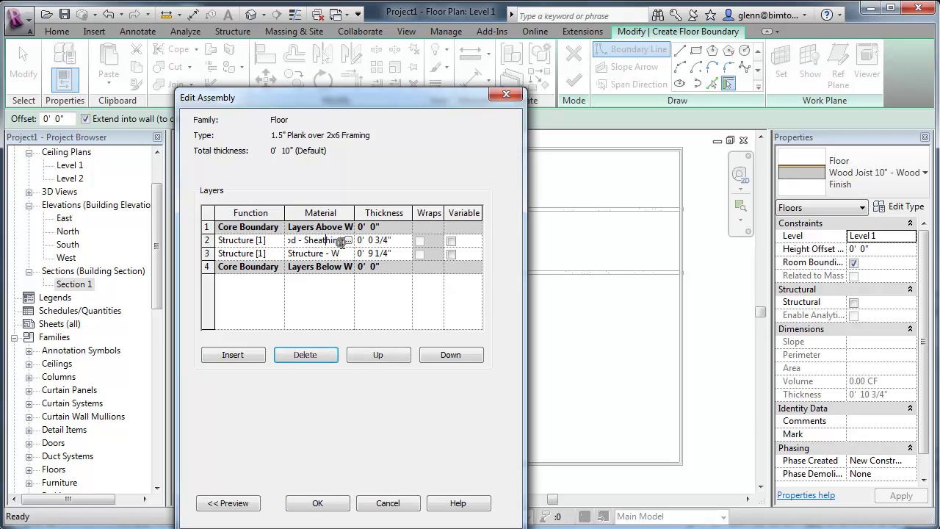
{"action": "left_click", "coordinate": [393, 242]}
{"action": "left_click", "coordinate": [391, 243]}
{"action": "type", "text": "0"}
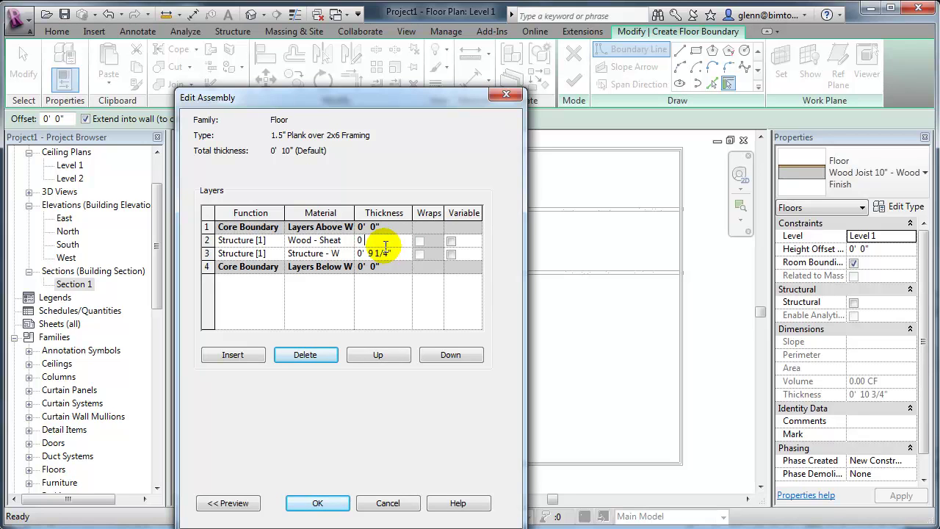
{"action": "type", "text": " 1.5"}
{"action": "key", "text": "Tab"}
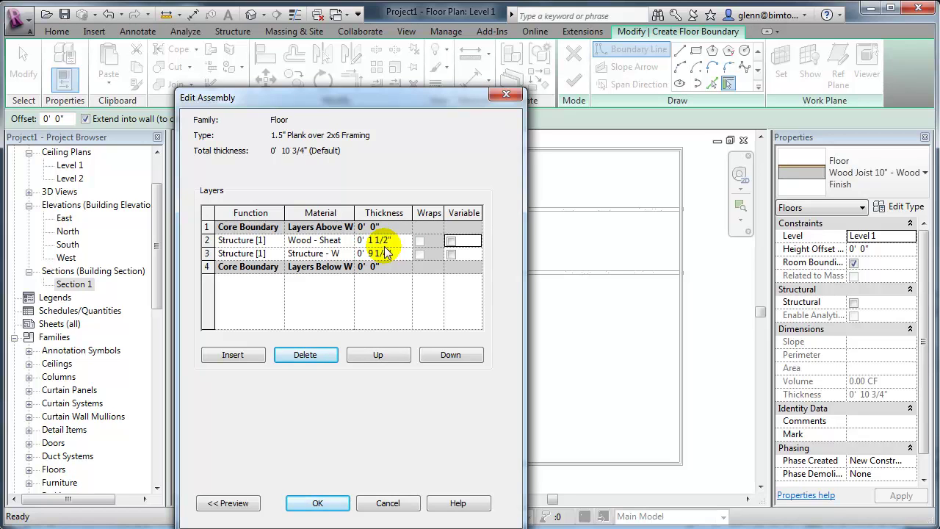
{"action": "left_click", "coordinate": [330, 253]}
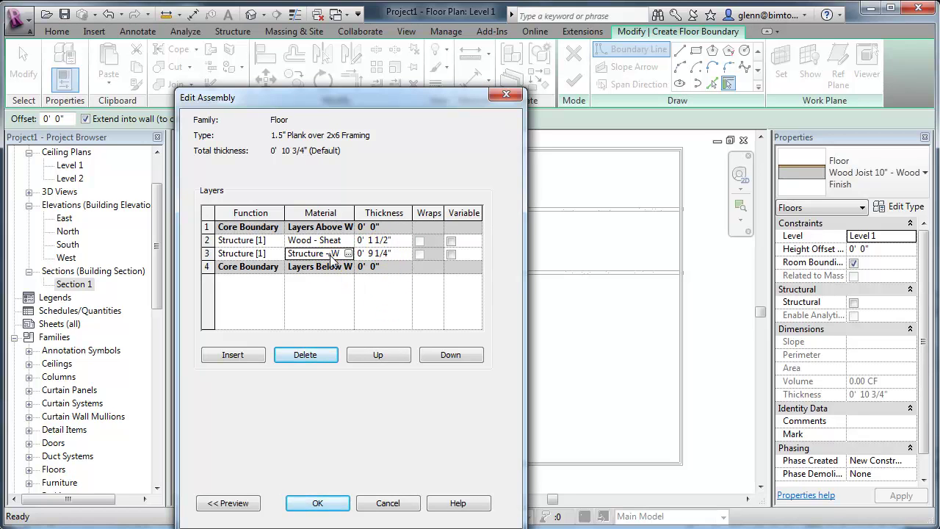
{"action": "left_click", "coordinate": [384, 253]}
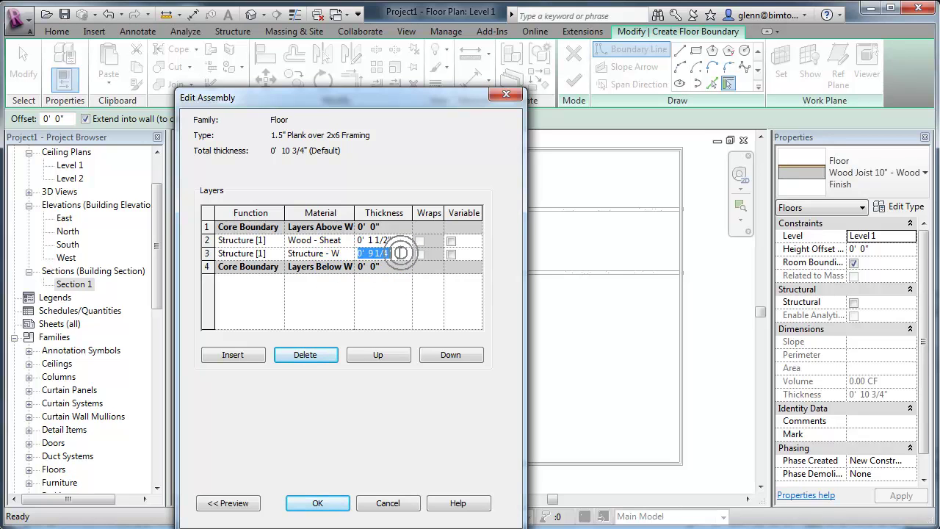
{"action": "type", "text": "0"}
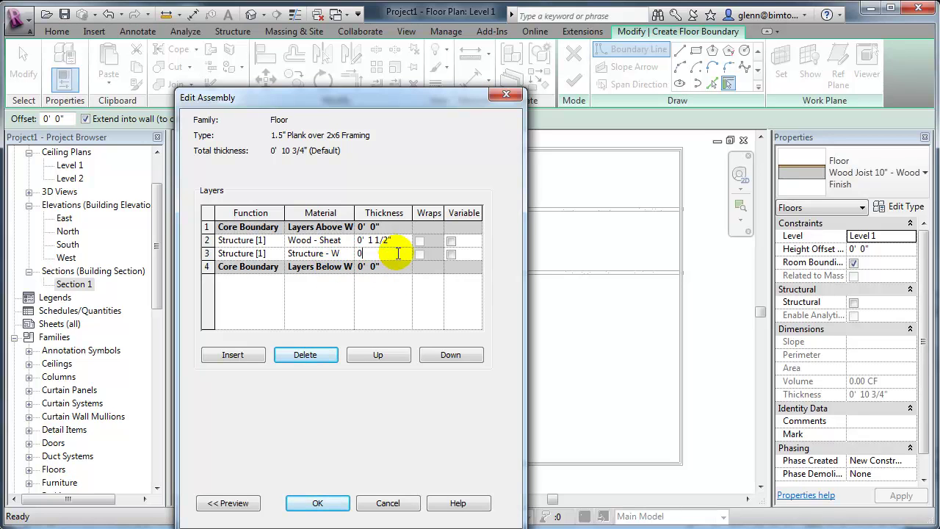
{"action": "type", "text": "'  5 1/2"}
{"action": "key", "text": "Tab"}
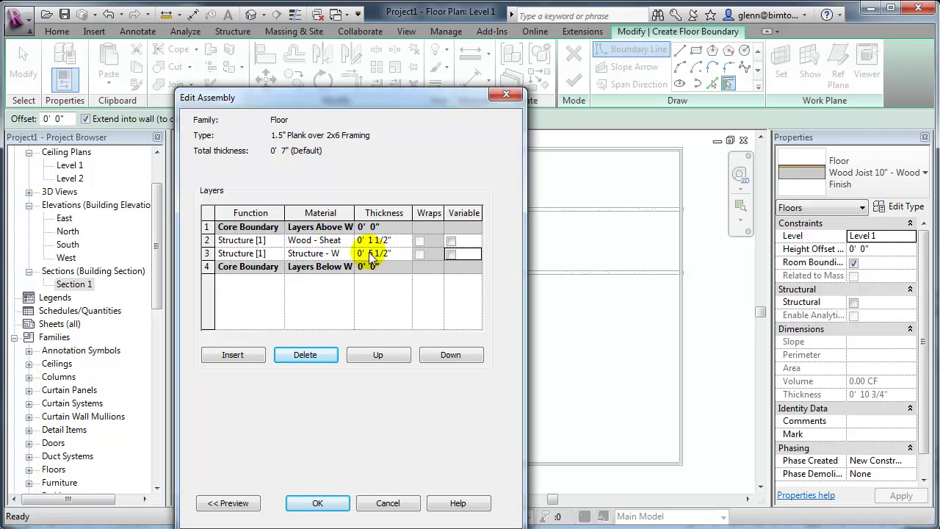
- For the 1 1/2" floor layer, duplicate the Wood - Flooring material as Wood - Floor Planking
{"action": "left_click", "coordinate": [332, 241]}
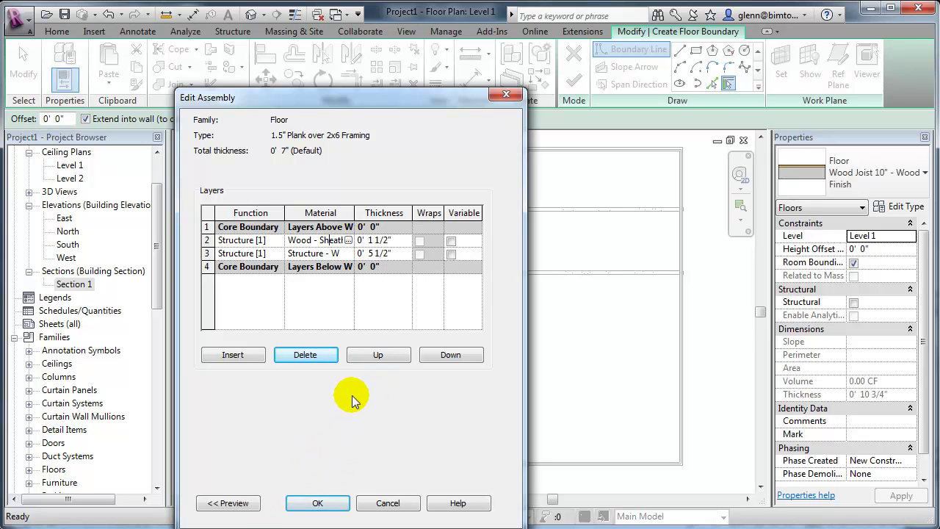
{"action": "left_click", "coordinate": [348, 242]}
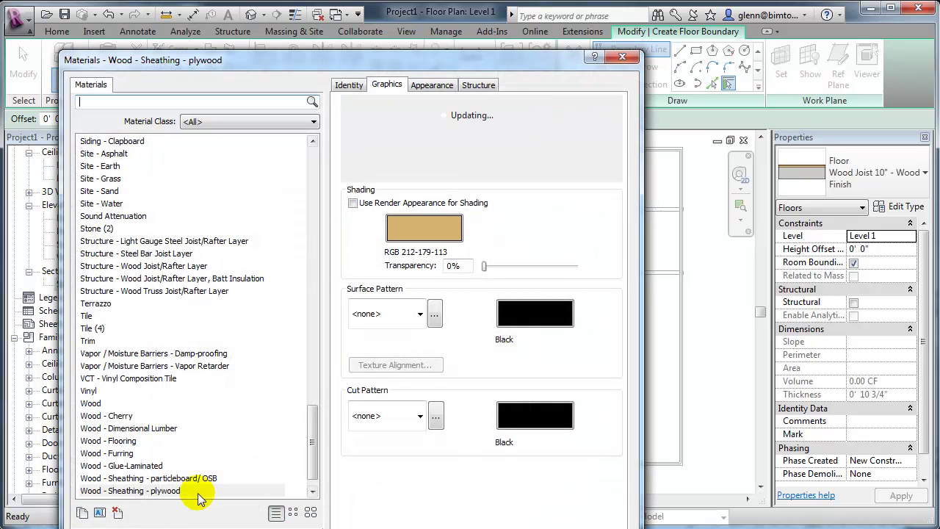
{"action": "left_click", "coordinate": [151, 491]}
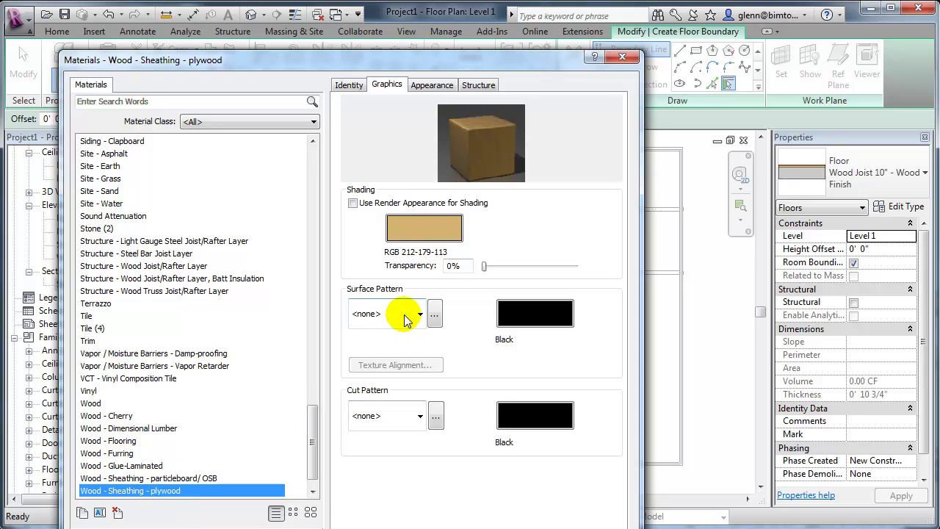
{"action": "scroll", "coordinate": [309, 471], "scroll_direction": "down", "scroll_amount": 1}
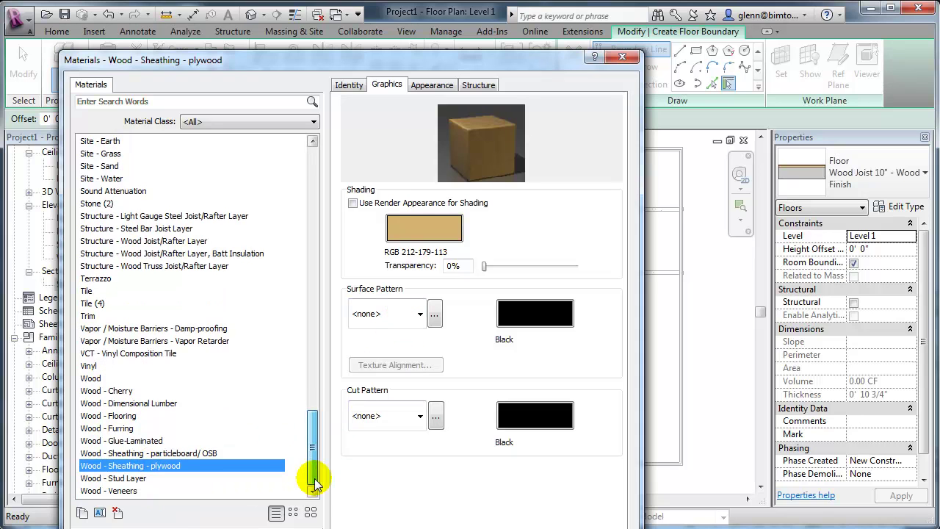
{"action": "left_click", "coordinate": [125, 416]}
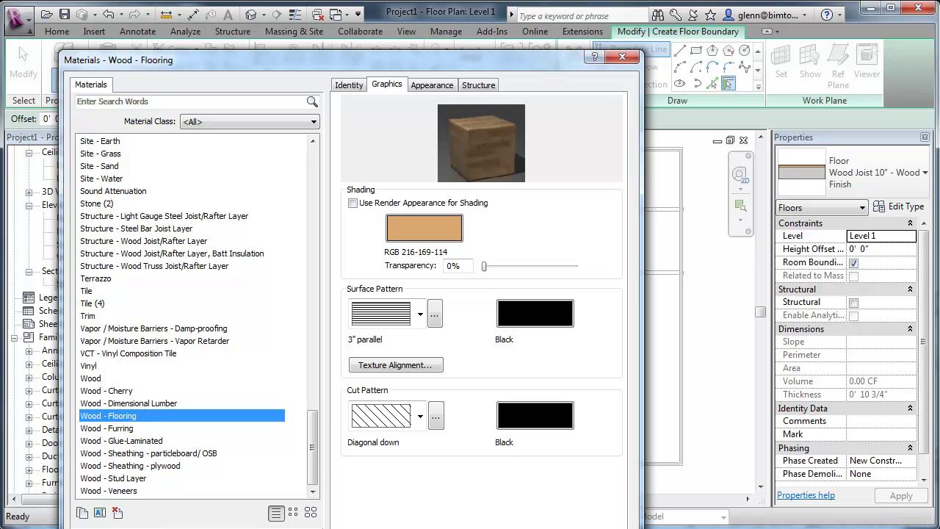
{"action": "left_click", "coordinate": [82, 512]}
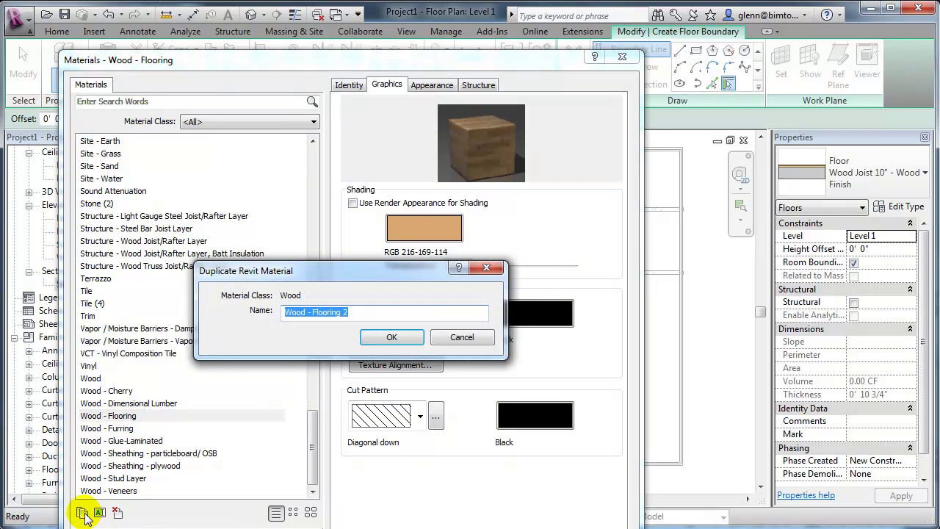
{"action": "type", "text": "Wood - Floor"}
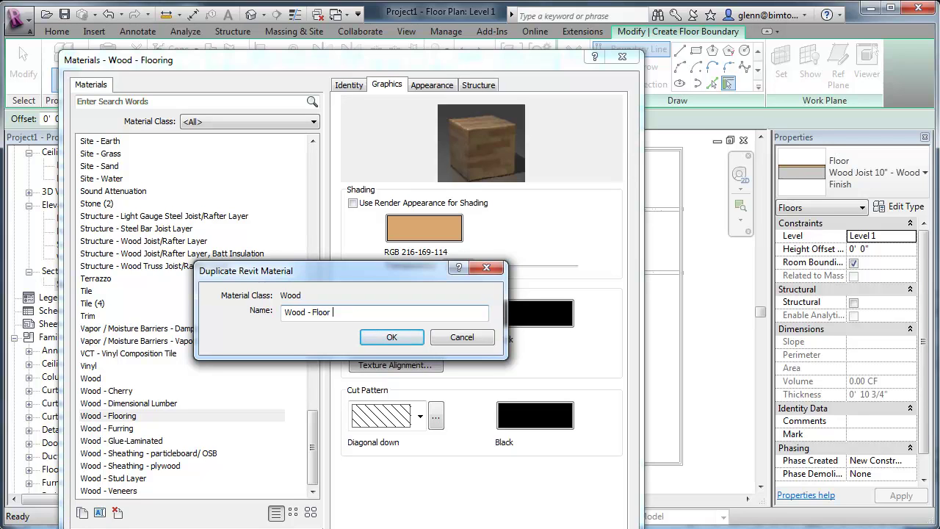
{"action": "type", "text": " Planing"}
{"action": "key", "text": "BackSpace"}
{"action": "key", "text": "BackSpace"}
{"action": "key", "text": "BackSpace"}
{"action": "type", "text": "ing"}
{"action": "left_click", "coordinate": [390, 338]}
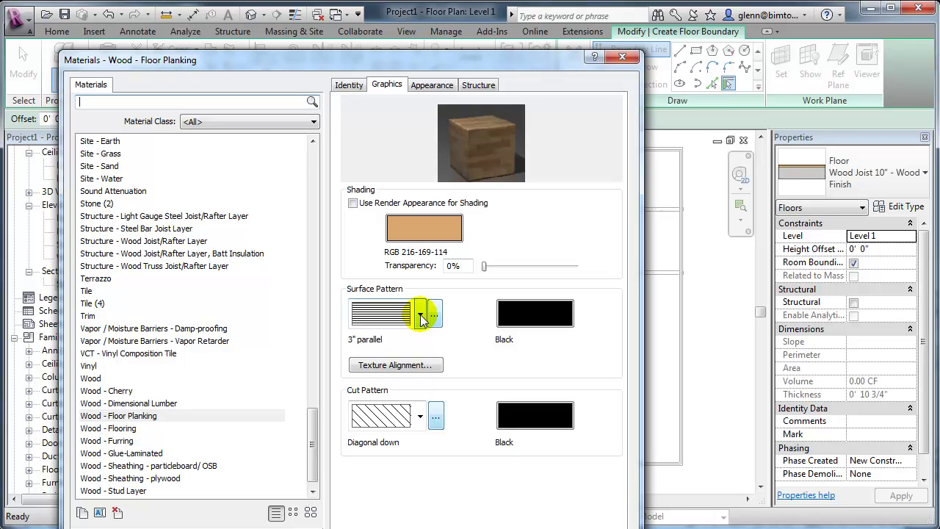
- Set the cut pattern of the Wood - Floor Planking material to Wood 3 and accept the material
{"action": "left_click", "coordinate": [421, 417]}
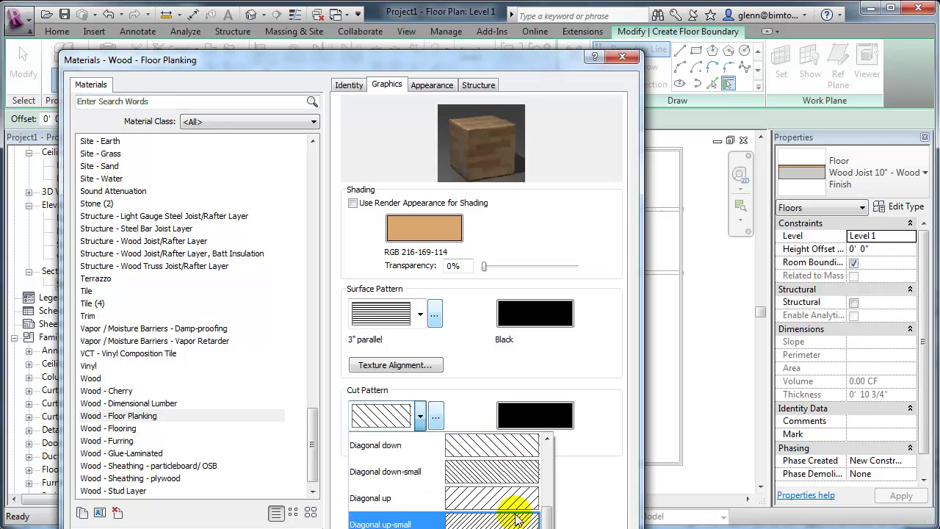
{"action": "scroll", "coordinate": [470, 500], "scroll_direction": "down", "scroll_amount": 1}
{"action": "scroll", "coordinate": [469, 484], "scroll_direction": "down", "scroll_amount": 10}
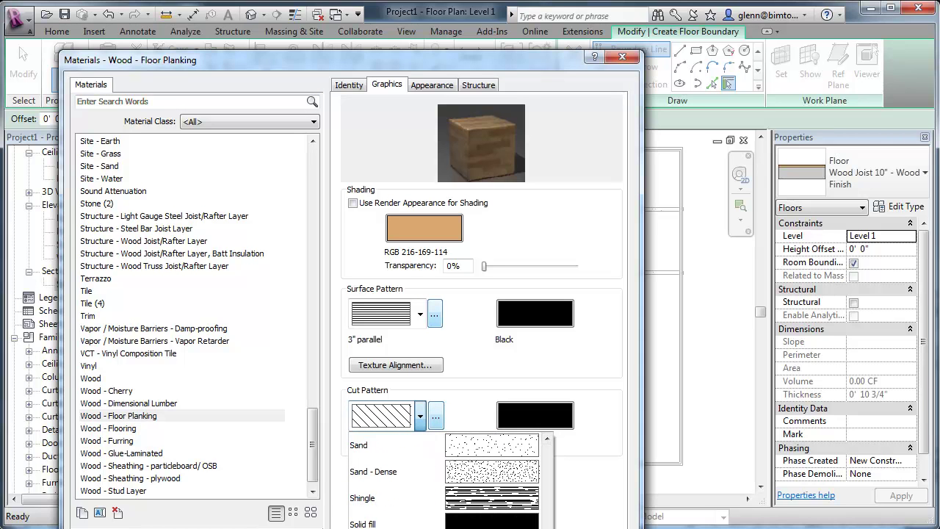
{"action": "key", "text": "Return"}
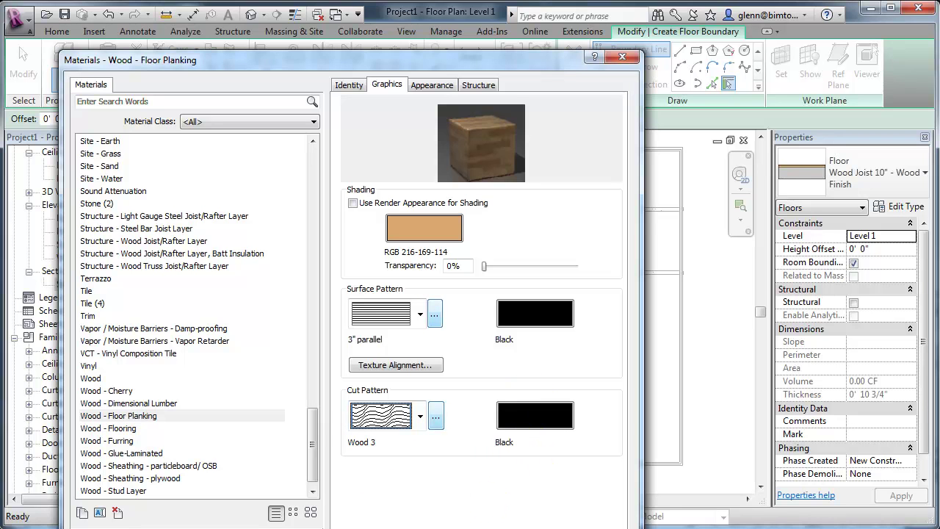
{"action": "key", "text": "Return"}
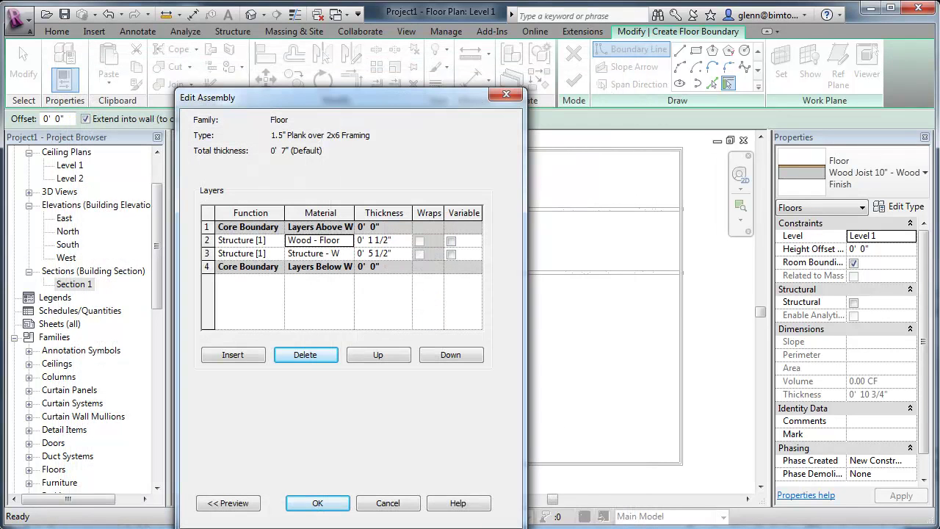
- Recheck that the 1 1/2" layer uses Wood - Floor Planking, and accept the 1.5" Plank over 2x6 Framing floor type
{"action": "left_click", "coordinate": [339, 247]}
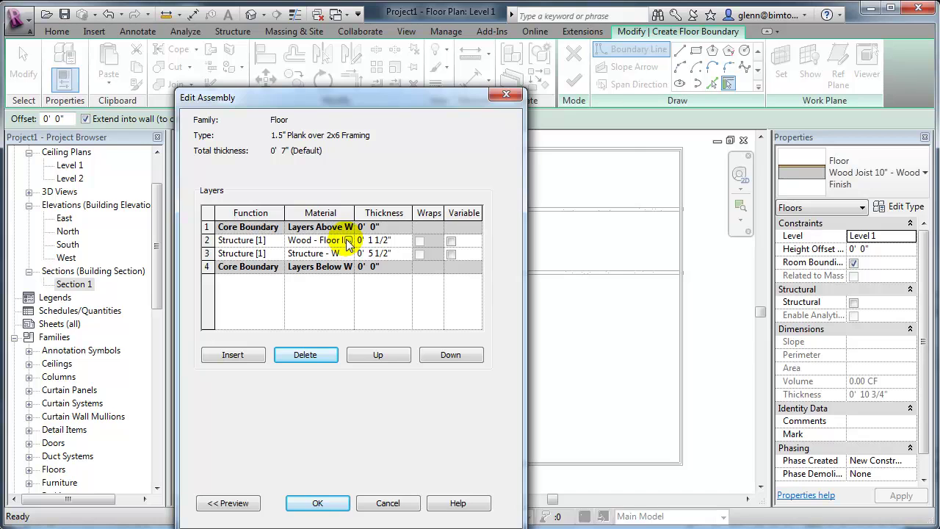
{"action": "left_click", "coordinate": [348, 240]}
{"action": "left_click", "coordinate": [151, 489]}
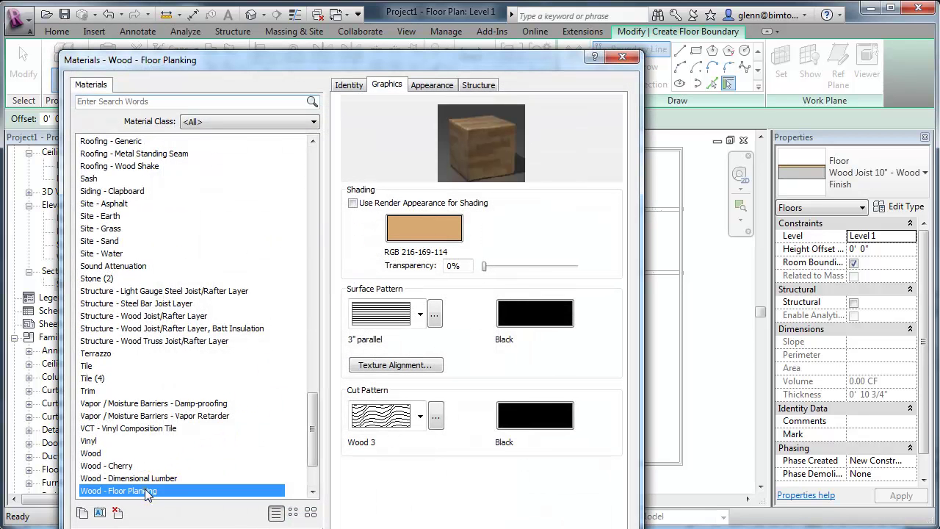
{"action": "key", "text": "Return"}
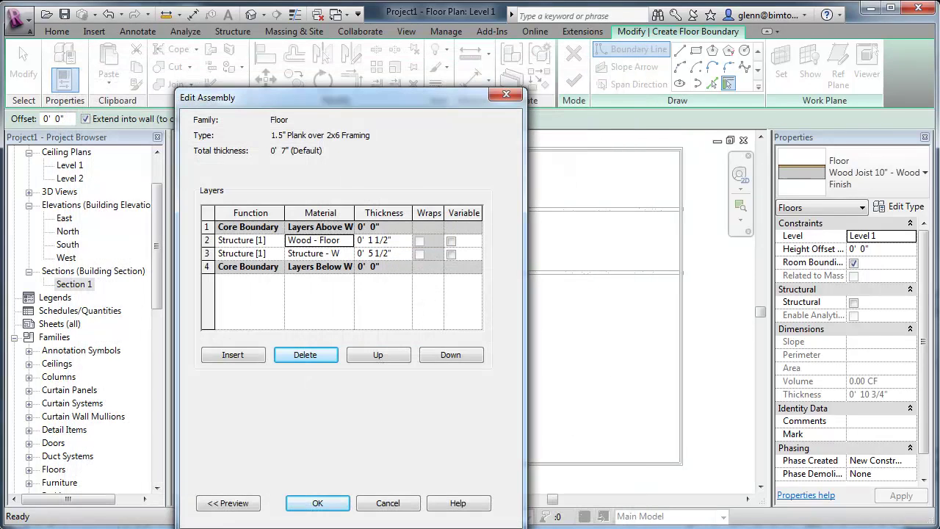
{"action": "left_click", "coordinate": [319, 503]}
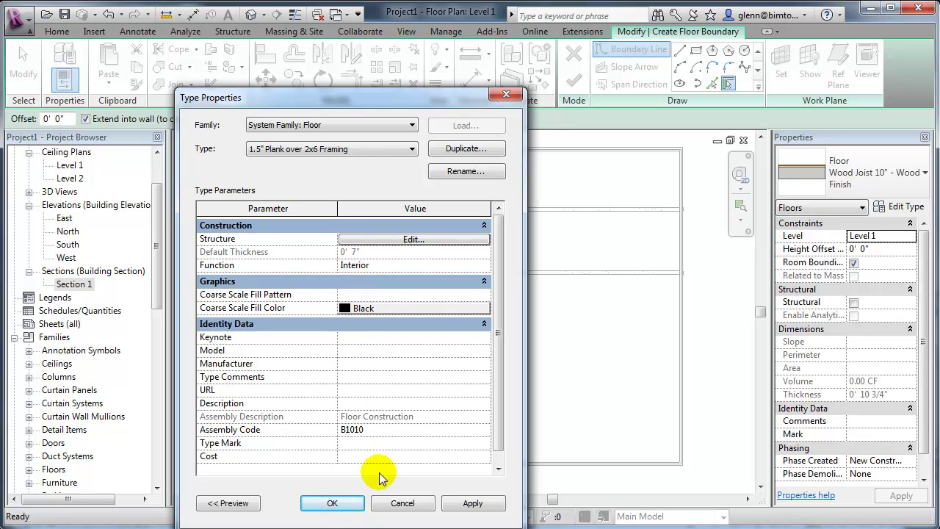
{"action": "left_click", "coordinate": [348, 507]}
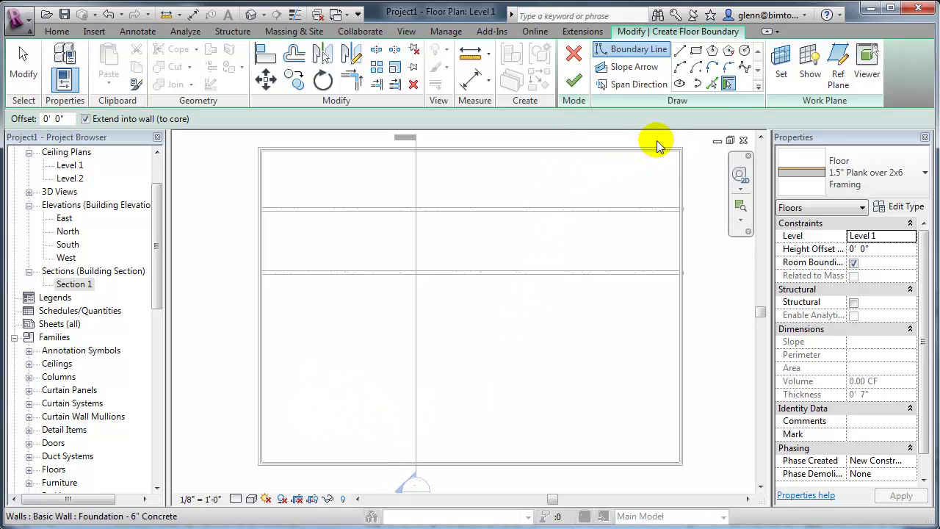
- Create floor boundary lines by picking the south, west and east foundation walls on the Level 1 plan
{"action": "left_click", "coordinate": [727, 85]}
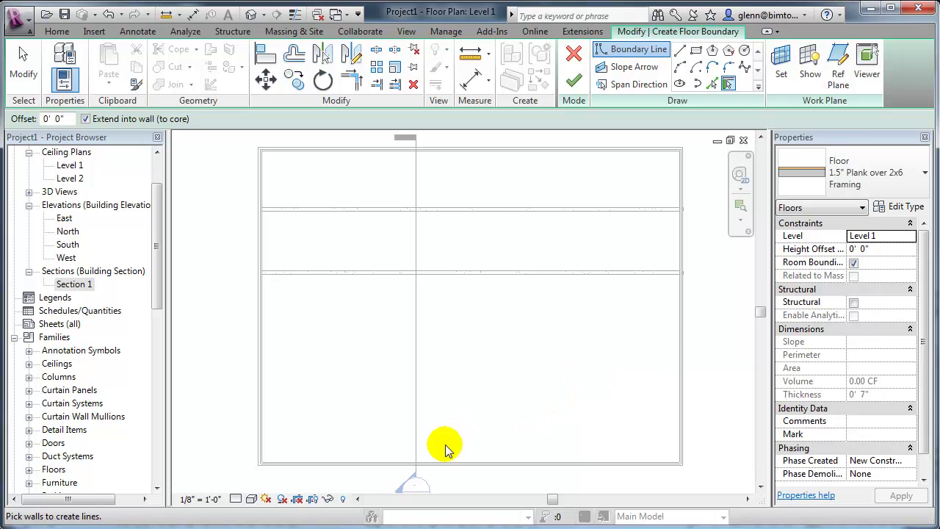
{"action": "left_click", "coordinate": [403, 466]}
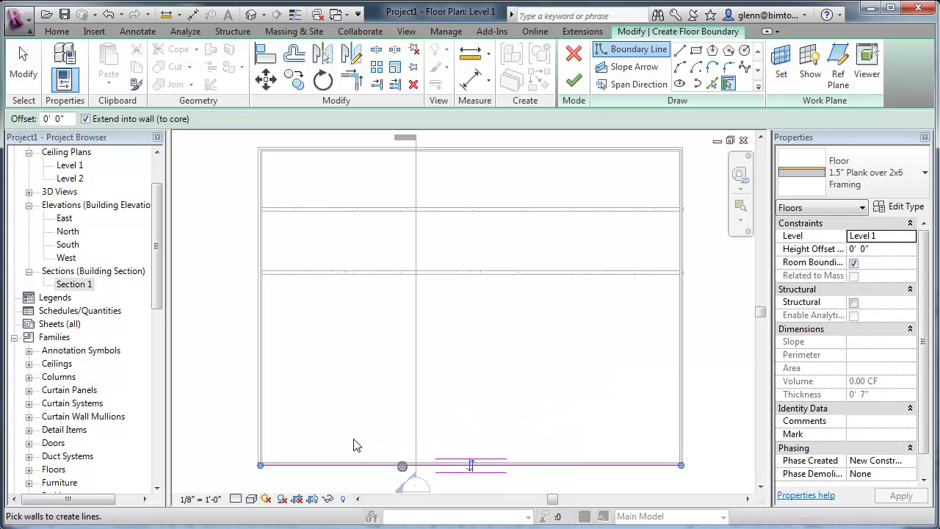
{"action": "left_click", "coordinate": [257, 389]}
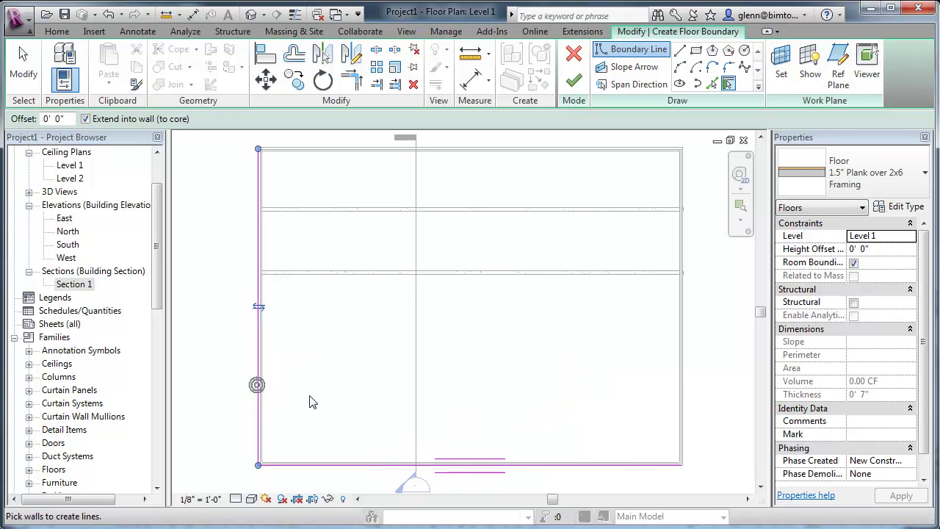
{"action": "left_click", "coordinate": [688, 385]}
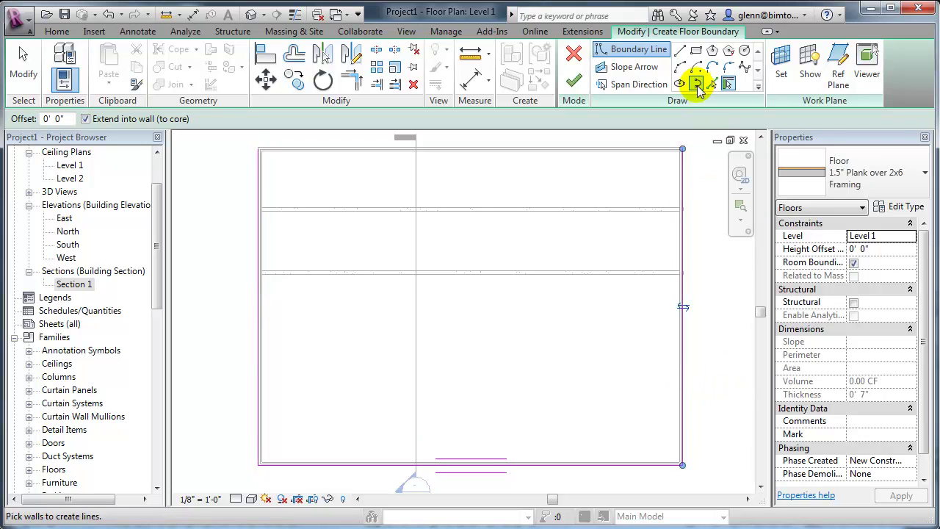
- Sketch a horizontal boundary line from the west wall to the east wall, about 3' south of the lower beam
{"action": "left_click", "coordinate": [679, 49]}
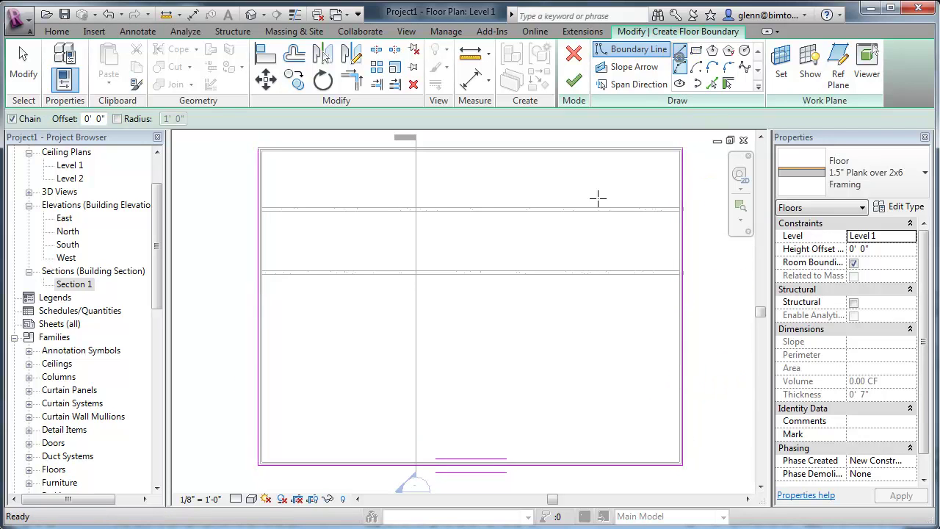
{"action": "left_click", "coordinate": [257, 293]}
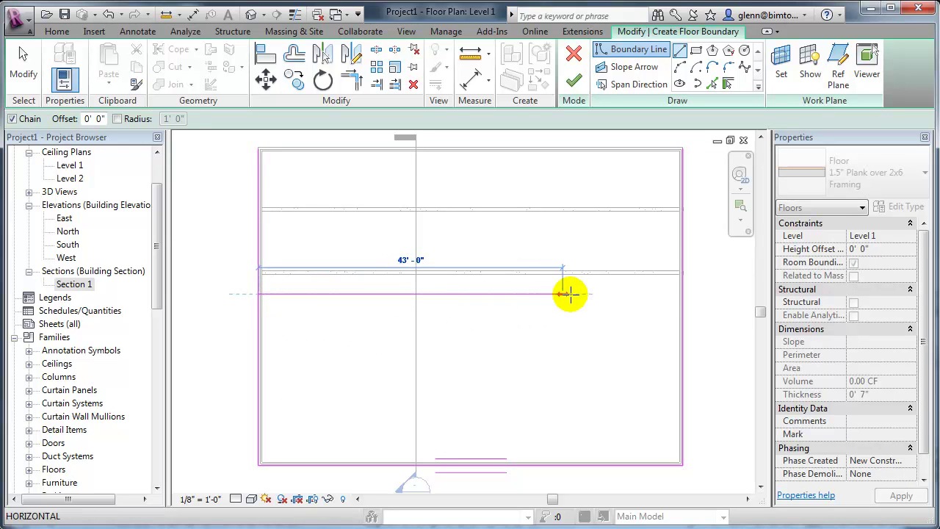
{"action": "left_click", "coordinate": [685, 294]}
{"action": "key", "text": "Escape"}
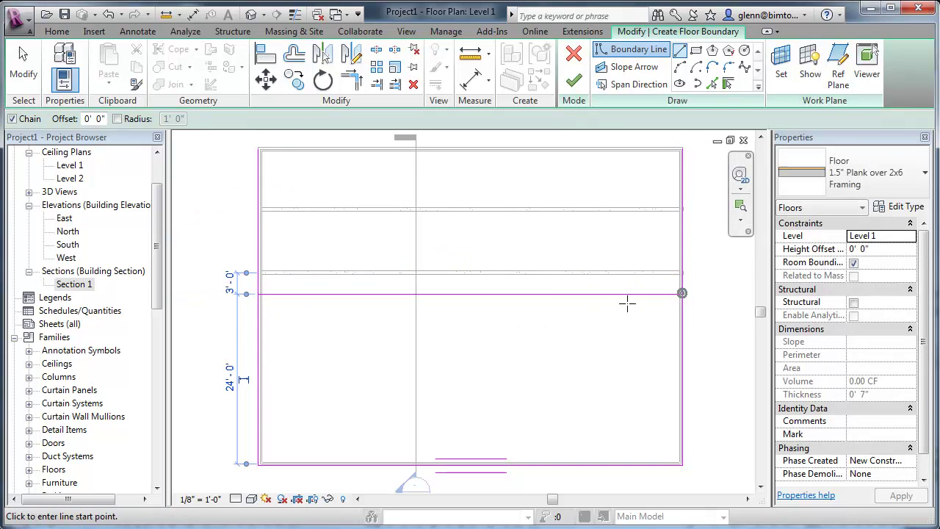
- Trim both side boundary lines to the new horizontal line, keeping the southern part as a closed rectangle
{"action": "left_click", "coordinate": [352, 77]}
{"action": "left_click", "coordinate": [284, 296]}
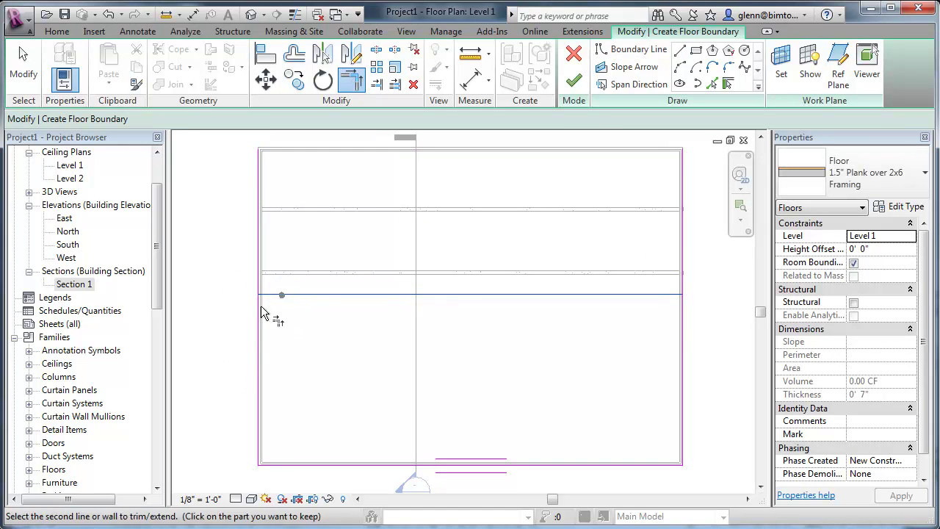
{"action": "left_click", "coordinate": [260, 318]}
{"action": "left_click", "coordinate": [671, 295]}
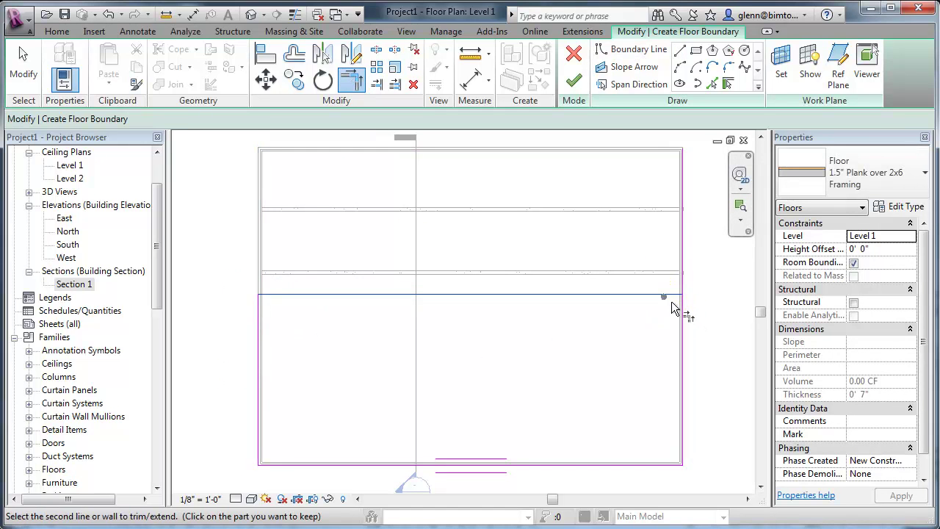
{"action": "left_click", "coordinate": [682, 317]}
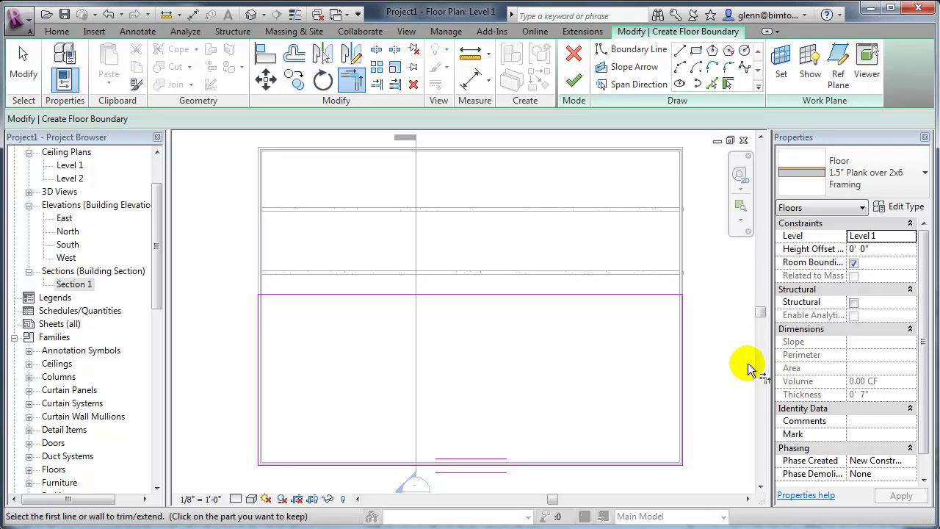
- Finish the floor sketch, declining to attach the walls to its bottom but joining geometry with the overlapping walls
{"action": "left_click", "coordinate": [575, 83]}
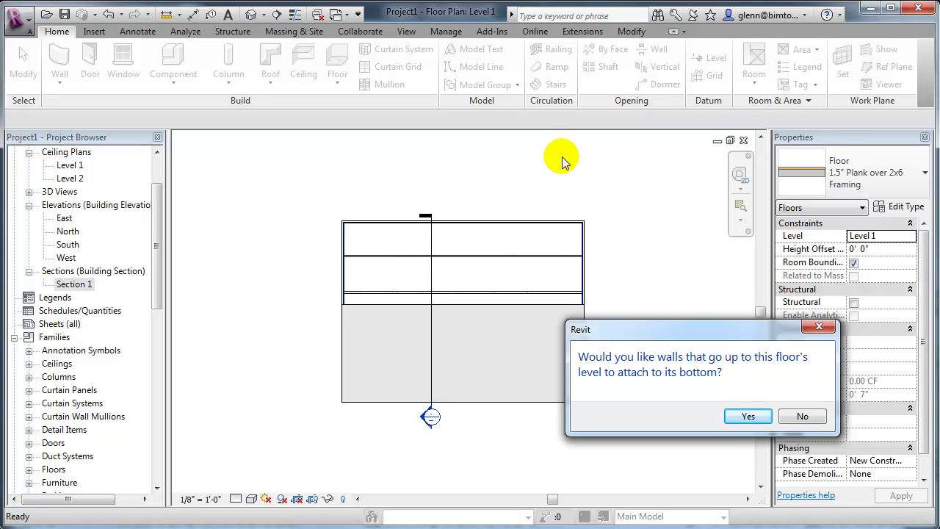
{"action": "left_click", "coordinate": [804, 416]}
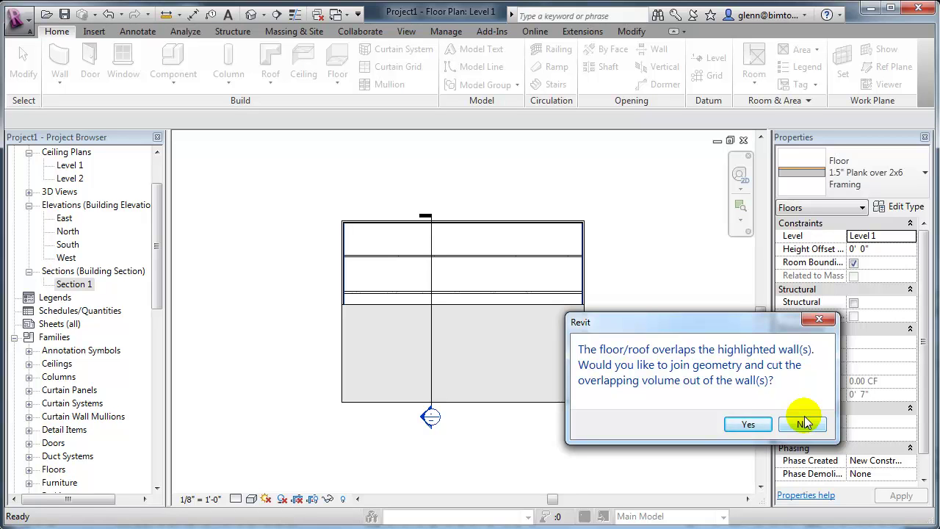
{"action": "left_click", "coordinate": [746, 424]}
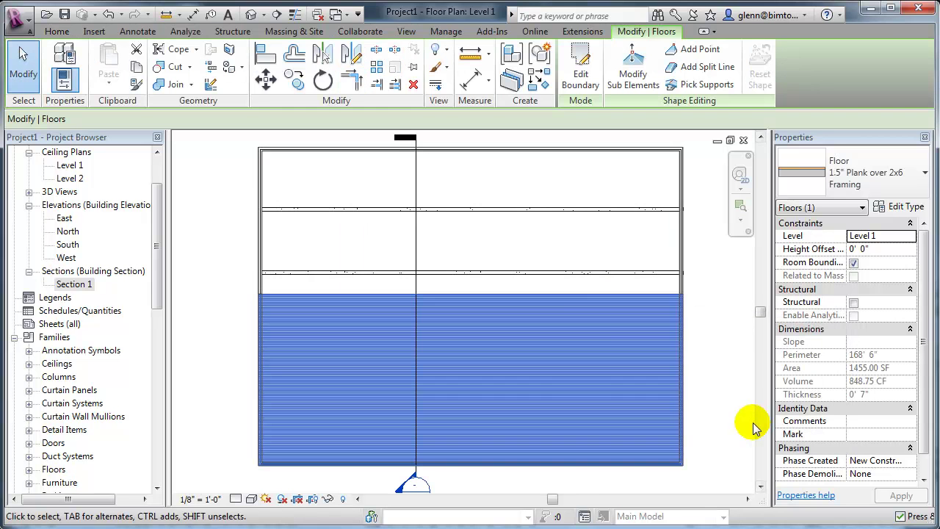
{"action": "left_click", "coordinate": [497, 478]}
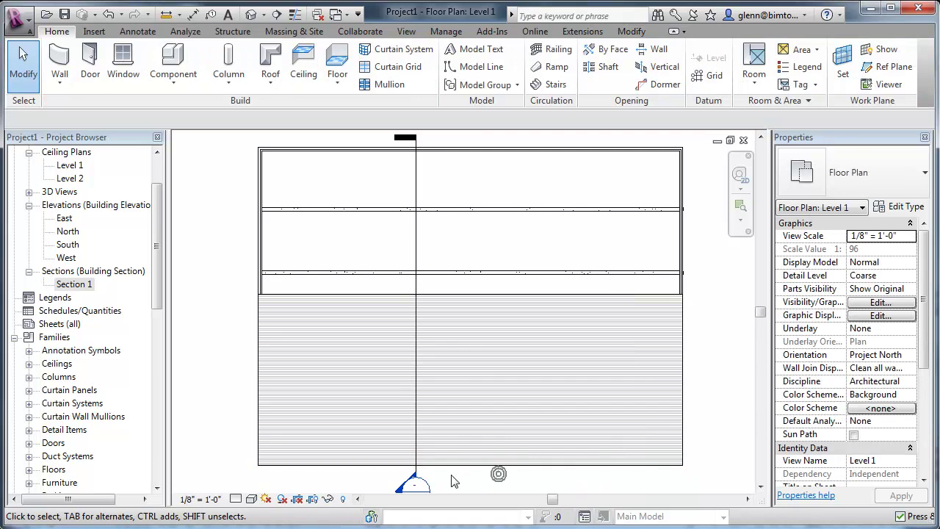
- Open Section 1 at the foundation wall and undo the join that cut the floor's volume out of the wall
{"action": "double_click", "coordinate": [398, 488]}
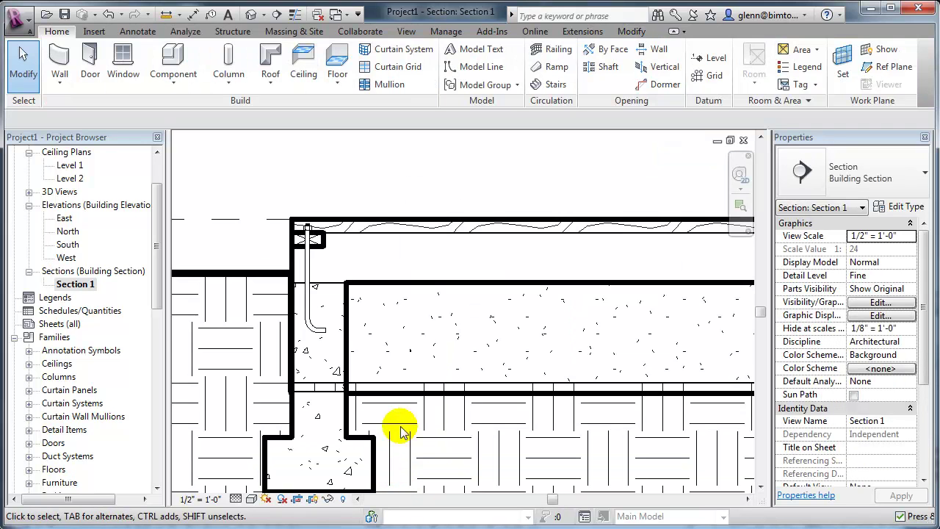
{"action": "scroll", "coordinate": [400, 418], "scroll_direction": "up", "scroll_amount": 2}
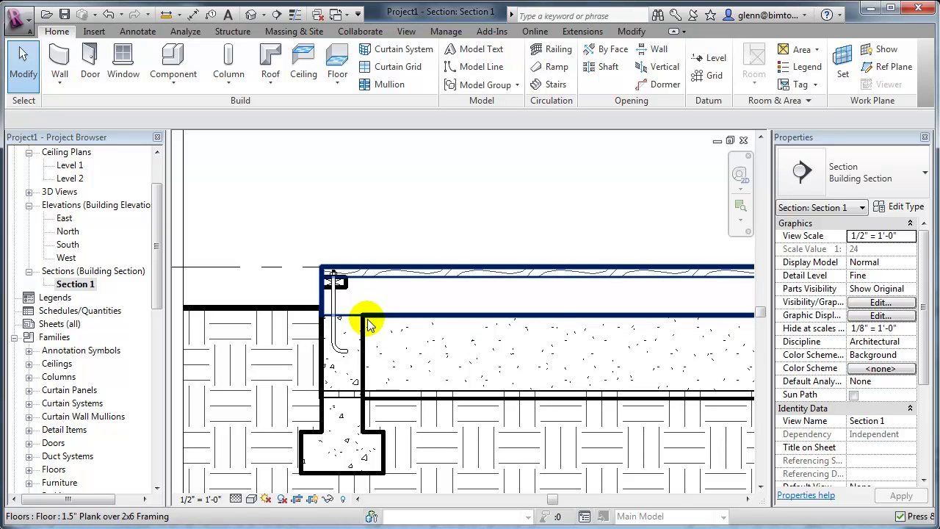
{"action": "scroll", "coordinate": [377, 304], "scroll_direction": "up", "scroll_amount": 1}
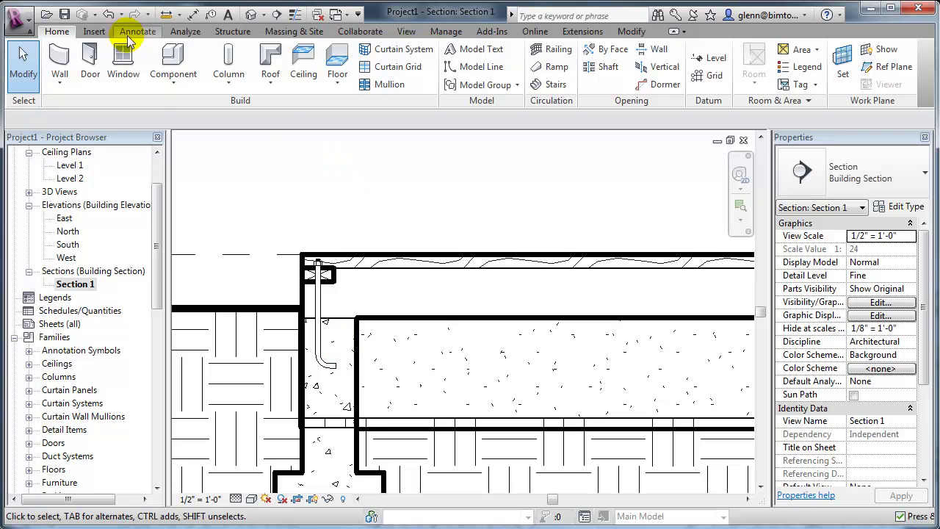
{"action": "left_click", "coordinate": [105, 15]}
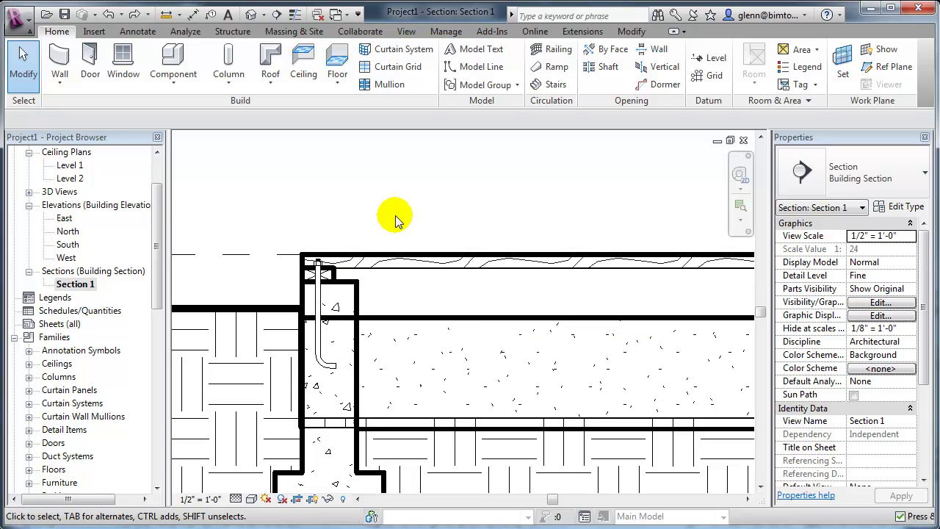
- Examine Section 1 along the new floor, from the near foundation wall past the beams to the far foundation wall
{"action": "scroll", "coordinate": [562, 209], "scroll_direction": "down", "scroll_amount": 2}
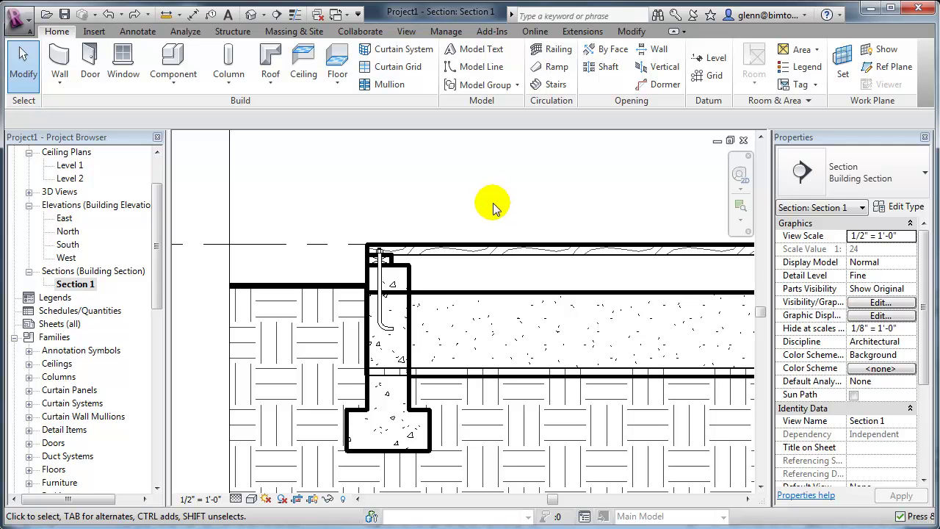
{"action": "middle_click_drag", "start_coordinate": [492, 201], "coordinate": [438, 225]}
{"action": "scroll", "coordinate": [504, 204], "scroll_direction": "down", "scroll_amount": 1}
{"action": "middle_click_drag", "start_coordinate": [504, 204], "coordinate": [371, 241]}
{"action": "scroll", "coordinate": [440, 300], "scroll_direction": "down", "scroll_amount": 1}
{"action": "middle_click_drag", "start_coordinate": [441, 301], "coordinate": [325, 443]}
{"action": "scroll", "coordinate": [325, 442], "scroll_direction": "up", "scroll_amount": 3}
{"action": "scroll", "coordinate": [498, 409], "scroll_direction": "down", "scroll_amount": 3}
{"action": "middle_click_drag", "start_coordinate": [534, 409], "coordinate": [252, 424]}
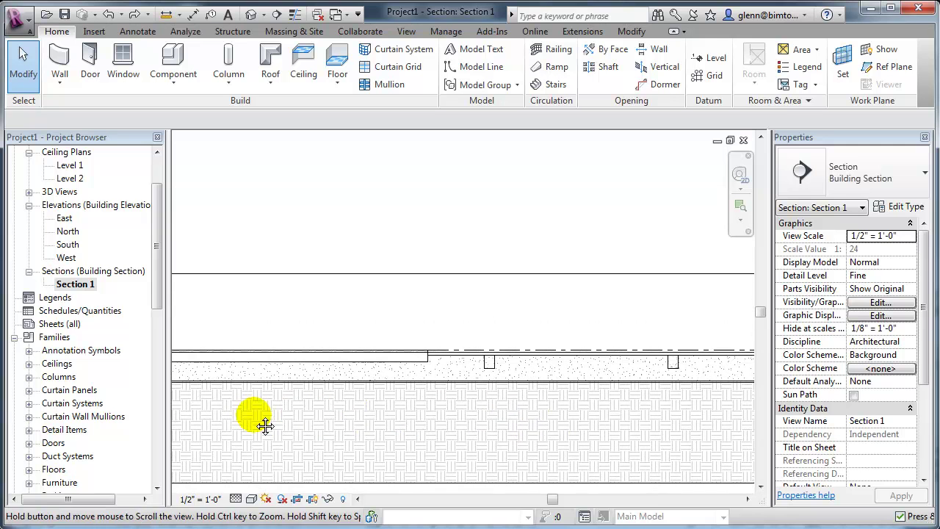
{"action": "middle_click_drag", "start_coordinate": [719, 390], "coordinate": [504, 413]}
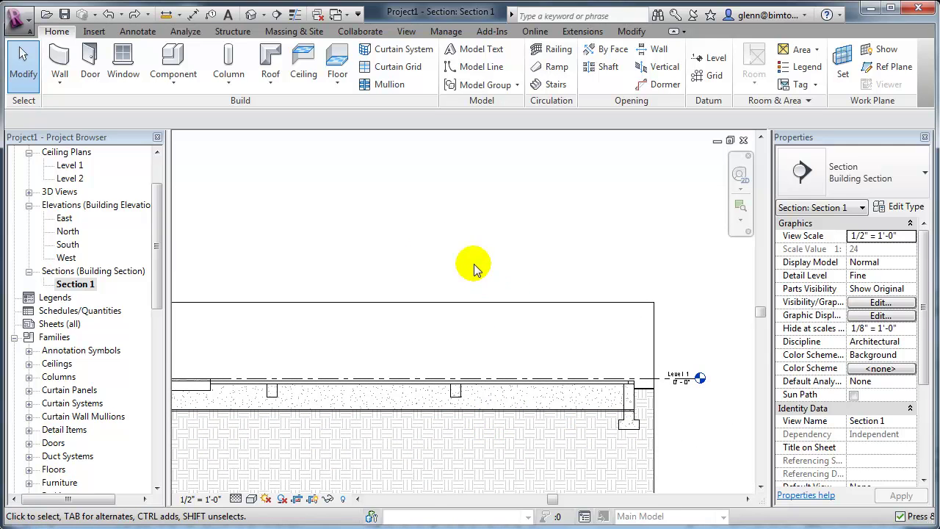
- Save the project under the file name Schindler Wall Type Examples
{"action": "left_click", "coordinate": [342, 64]}
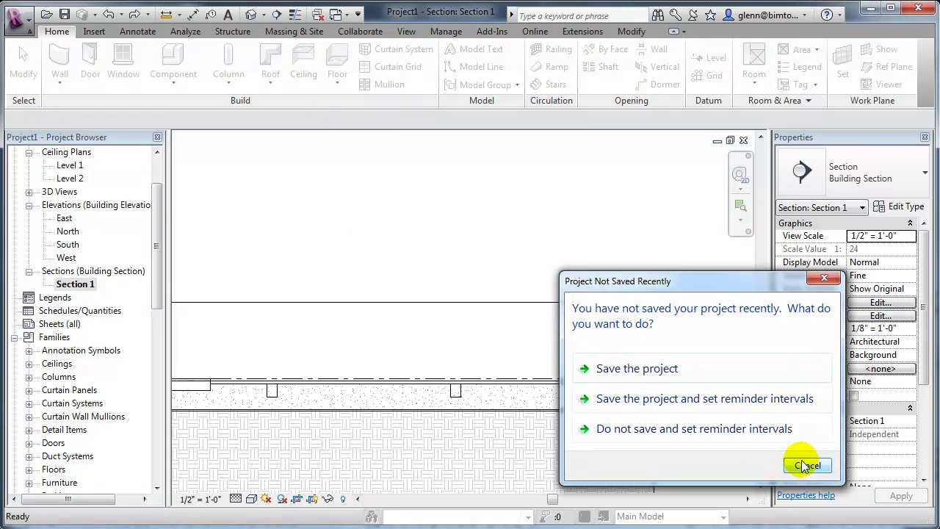
{"action": "left_click", "coordinate": [652, 370]}
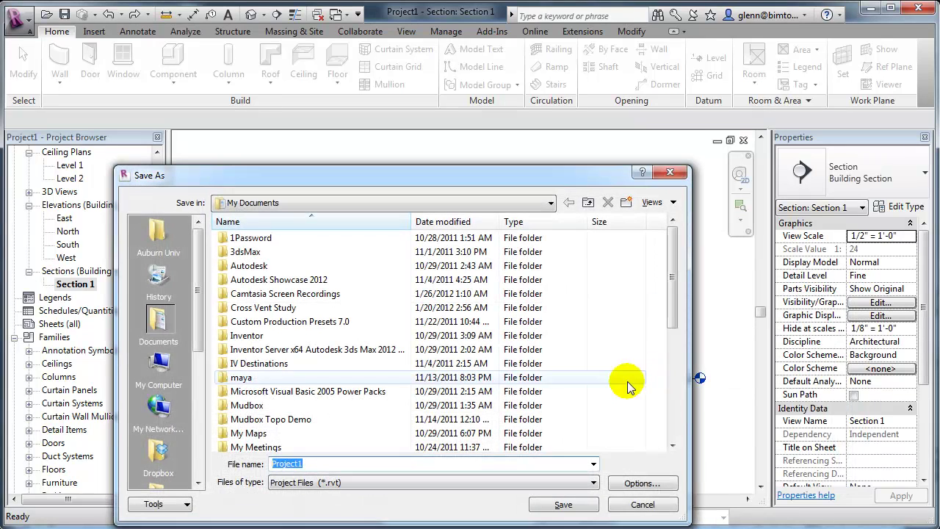
{"action": "type", "text": "Schin"}
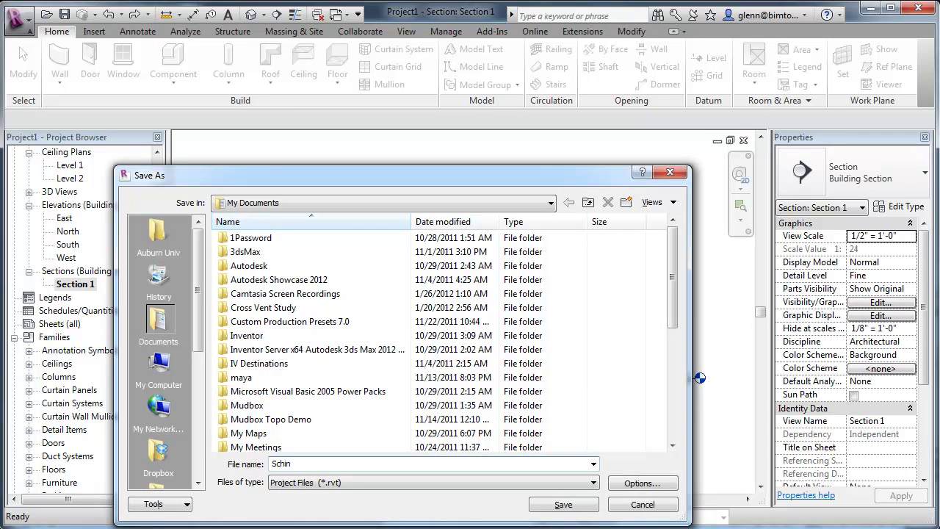
{"action": "type", "text": "dler Wall Type Example"}
{"action": "key", "text": "Return"}
- Go to the Floor Plan: Level 1 view and quit the empty floor sketch started there
{"action": "double_click", "coordinate": [459, 454]}
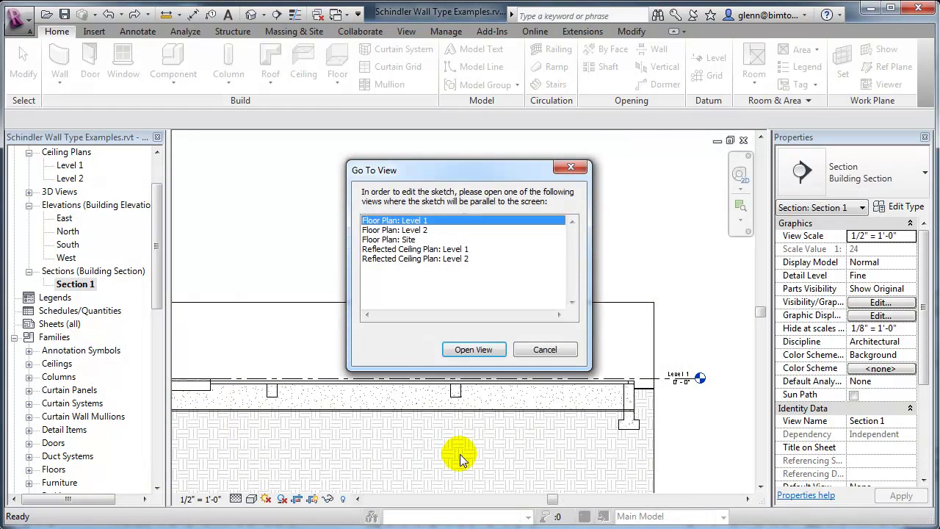
{"action": "double_click", "coordinate": [418, 221]}
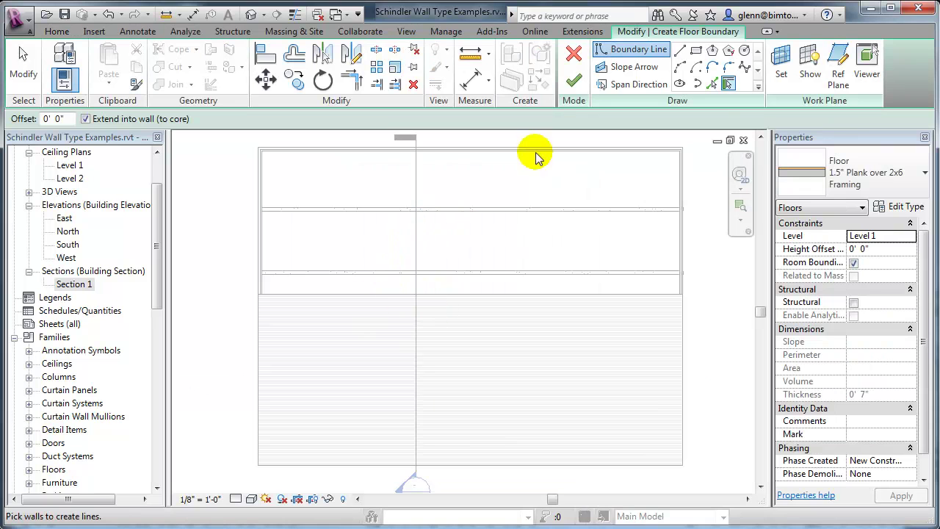
{"action": "left_click", "coordinate": [573, 83]}
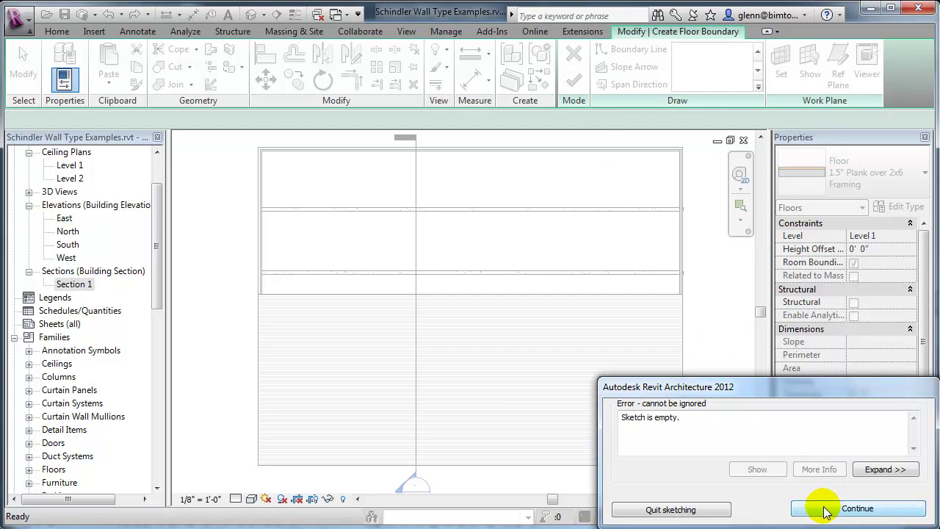
{"action": "left_click", "coordinate": [710, 509]}
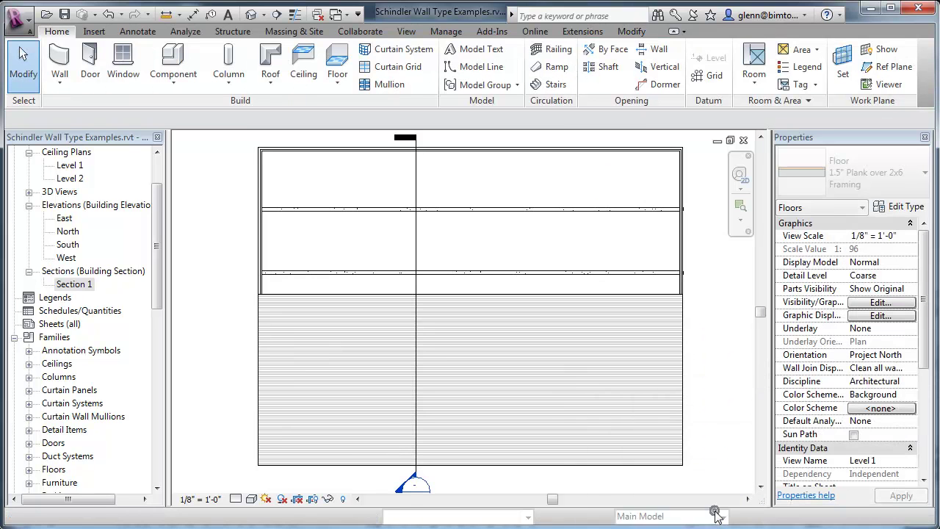
- Start a new floor on Level 1 and duplicate its type under the name 1.5" Plank
{"action": "left_click", "coordinate": [338, 87]}
{"action": "left_click", "coordinate": [356, 115]}
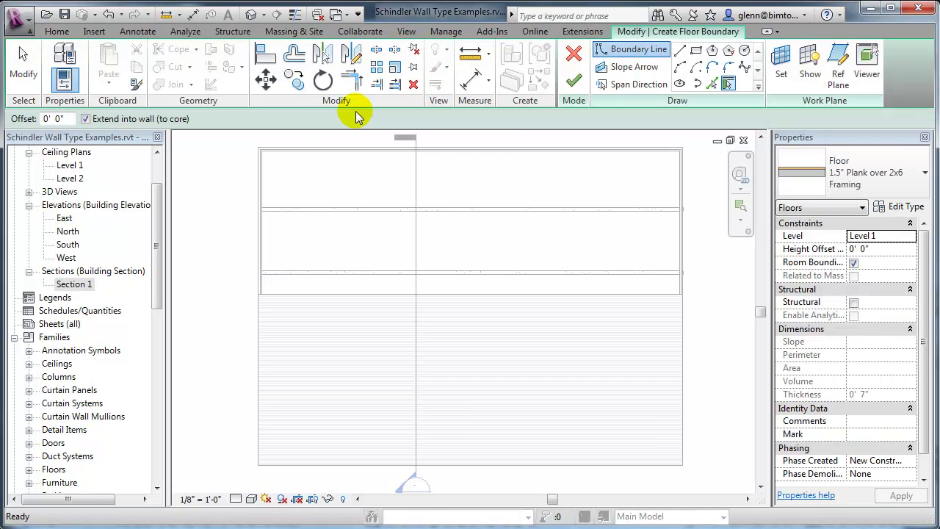
{"action": "left_click", "coordinate": [905, 207]}
{"action": "left_click", "coordinate": [469, 150]}
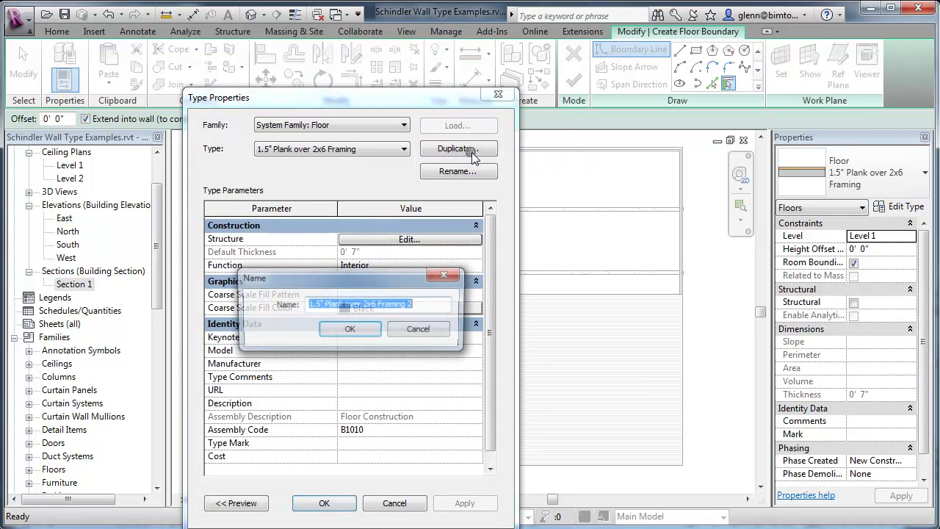
{"action": "left_click", "coordinate": [376, 304]}
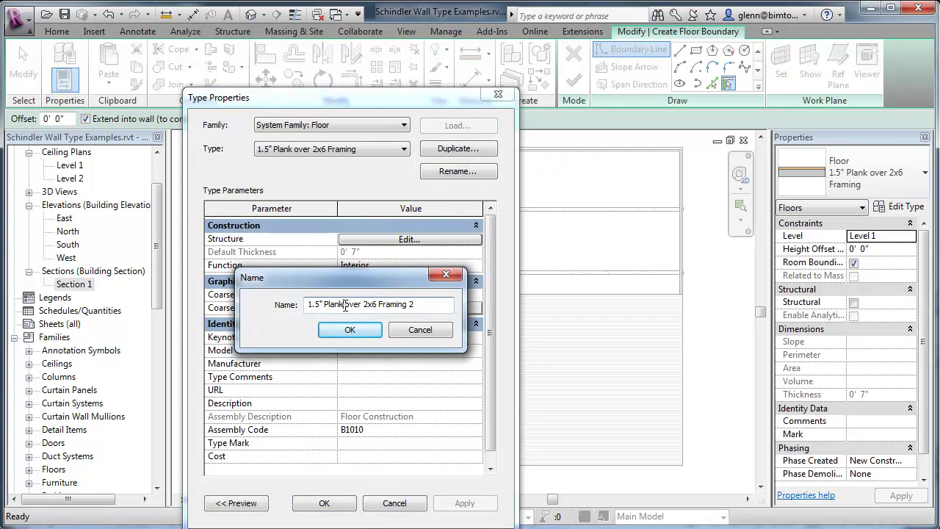
{"action": "left_click_drag", "start_coordinate": [345, 304], "coordinate": [421, 304]}
{"action": "key", "text": "BackSpace"}
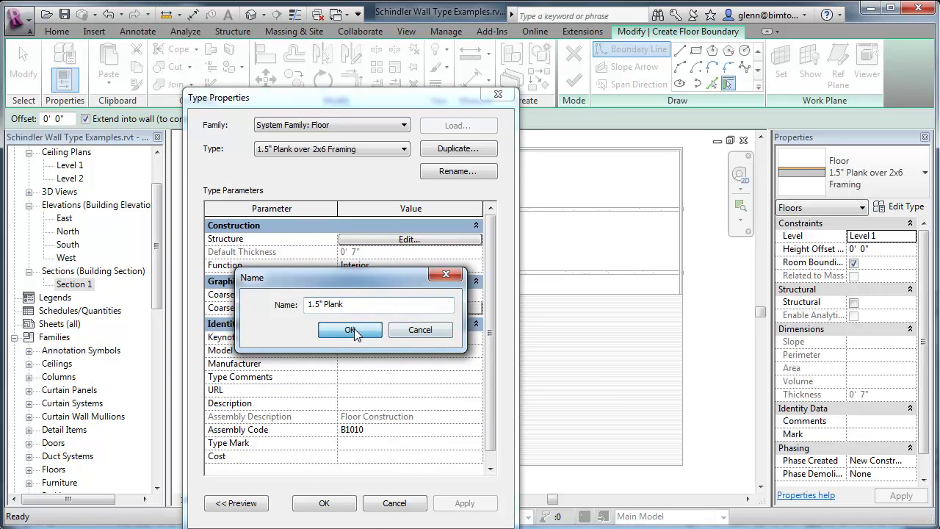
{"action": "left_click", "coordinate": [351, 329]}
- Delete the 5 1/2" framing structure layer from the 1.5" Plank assembly and accept the type
{"action": "left_click", "coordinate": [376, 240]}
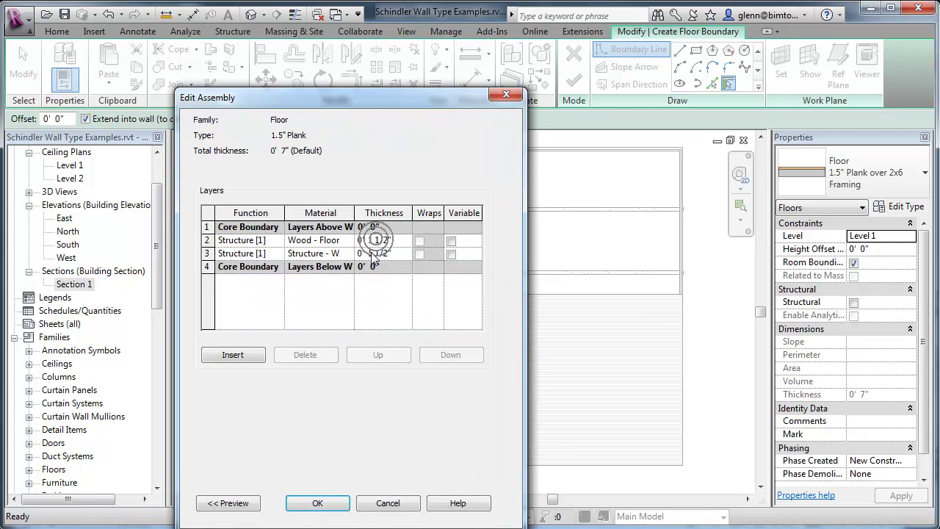
{"action": "left_click", "coordinate": [208, 253]}
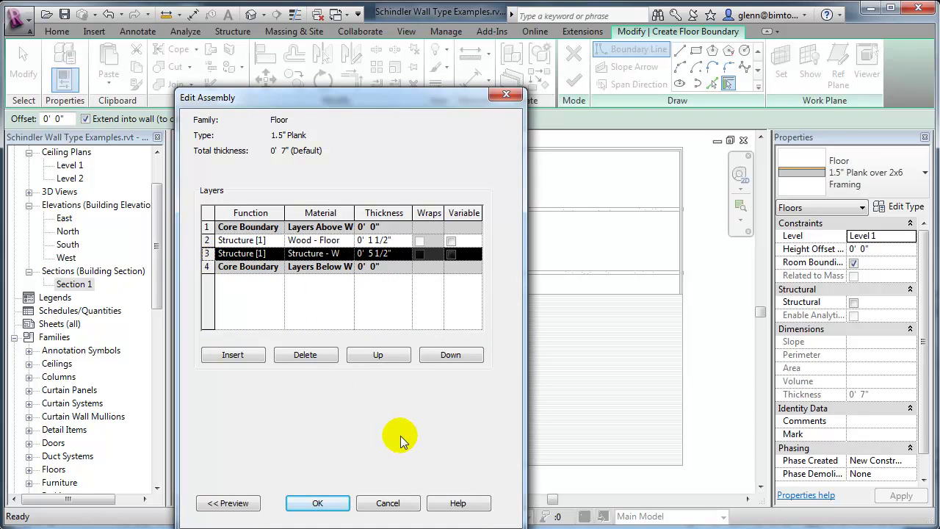
{"action": "left_click", "coordinate": [305, 355]}
{"action": "left_click", "coordinate": [340, 504]}
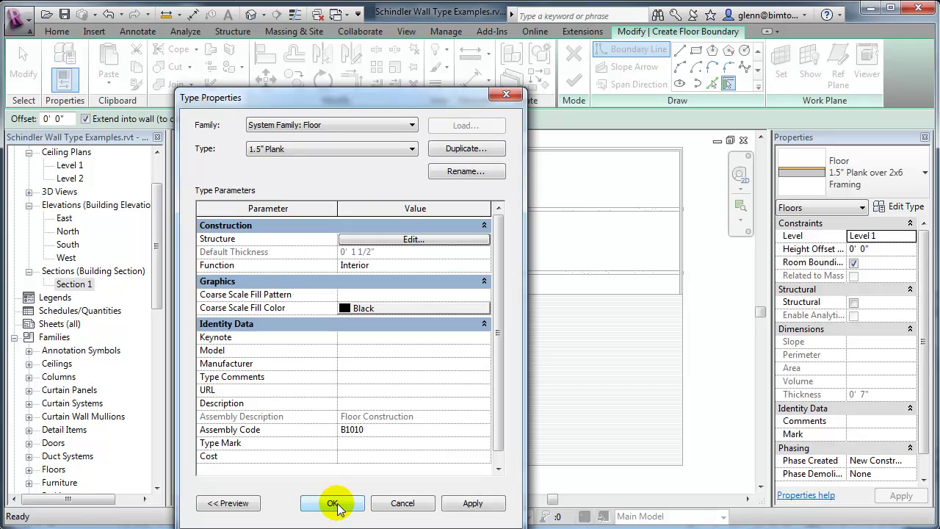
{"action": "left_click", "coordinate": [332, 504]}
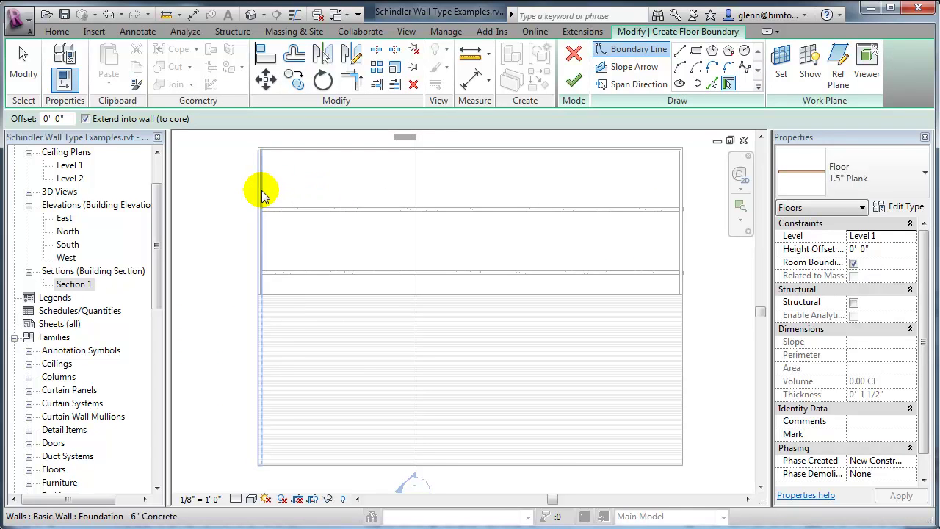
- Sketch the floor boundary by picking the three foundation walls around the area without flooring
{"action": "scroll", "coordinate": [251, 193], "scroll_direction": "up", "scroll_amount": 2}
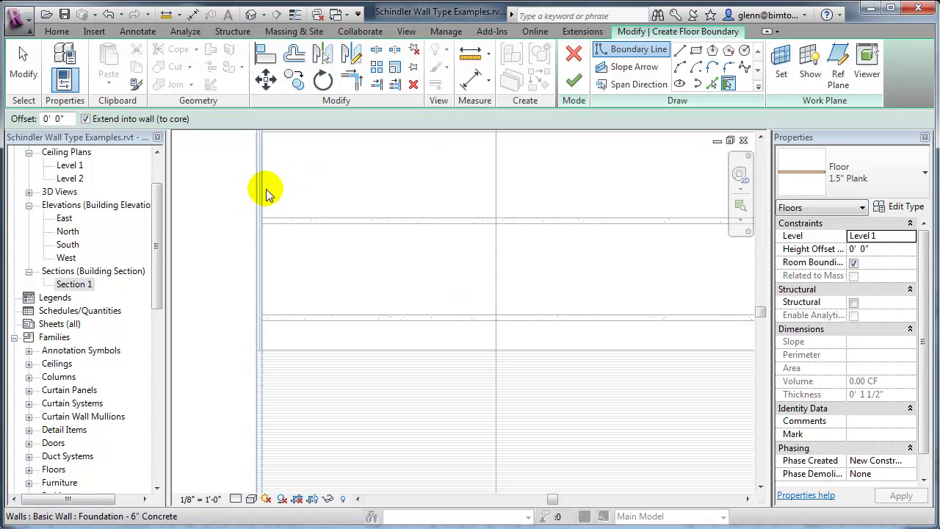
{"action": "left_click", "coordinate": [266, 355]}
{"action": "middle_click_drag", "start_coordinate": [346, 273], "coordinate": [361, 205]}
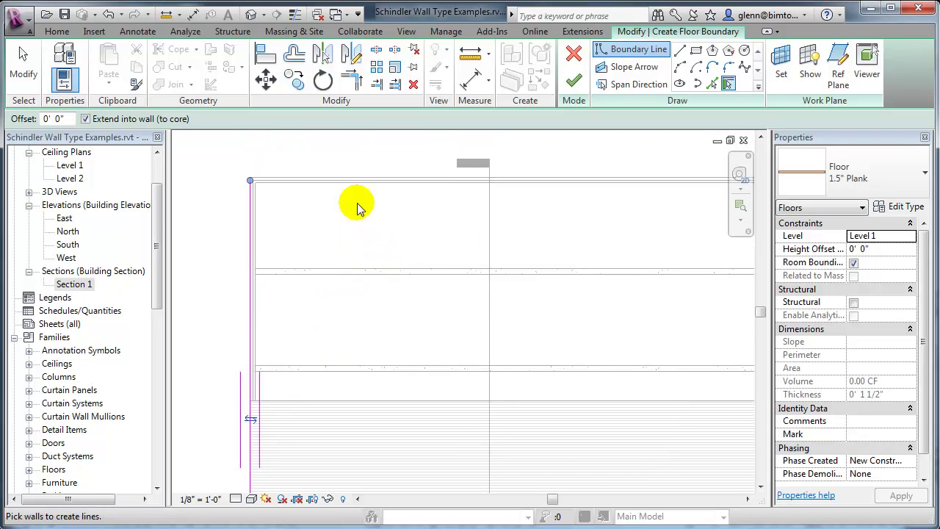
{"action": "left_click", "coordinate": [352, 180]}
{"action": "middle_click_drag", "start_coordinate": [599, 281], "coordinate": [406, 287]}
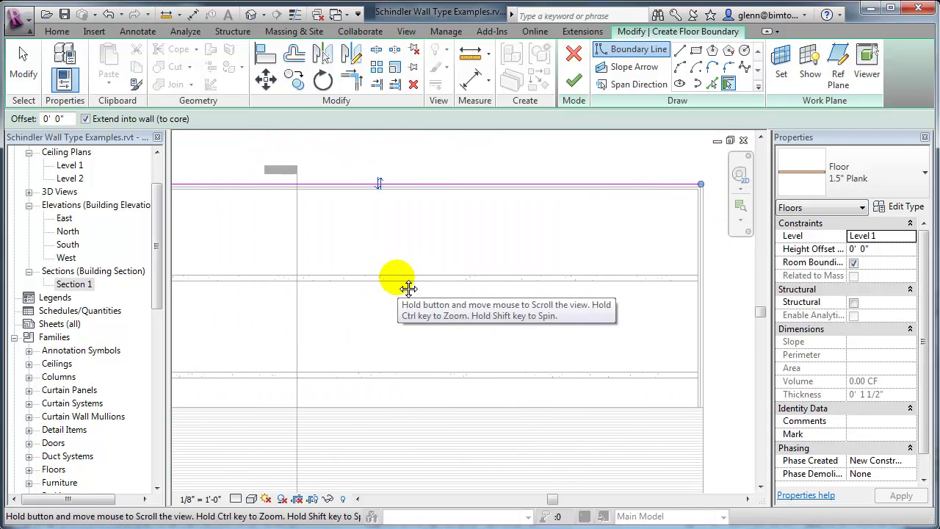
{"action": "left_click", "coordinate": [704, 268]}
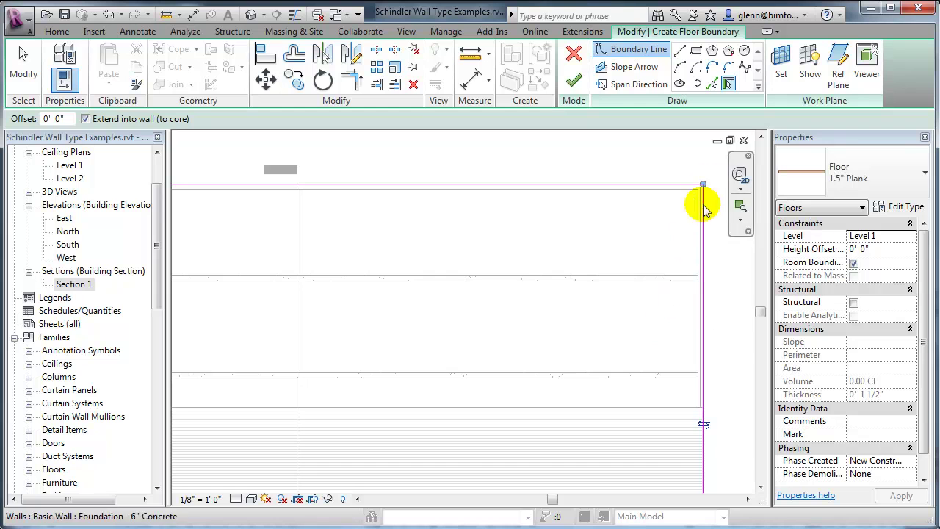
- Close the boundary along the existing plank floor's edge and trim the side lines to it at both corners
{"action": "left_click", "coordinate": [712, 84]}
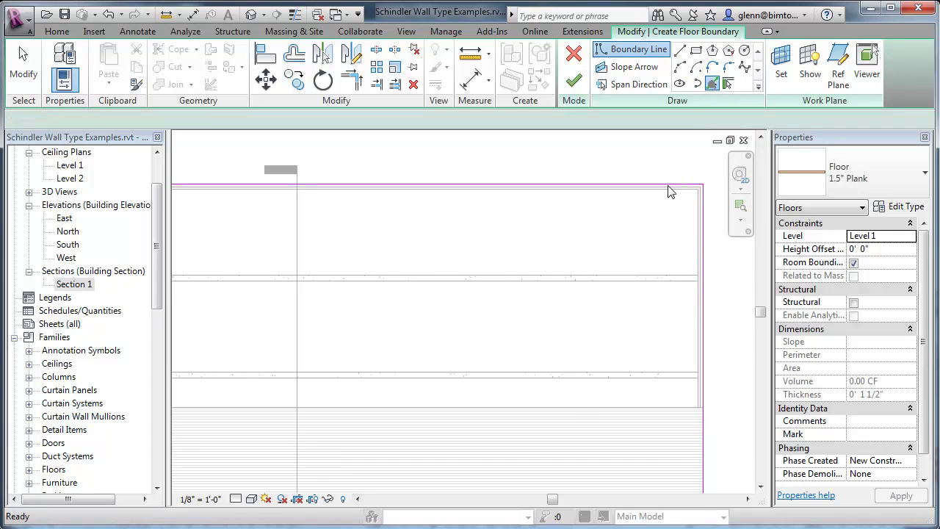
{"action": "left_click", "coordinate": [566, 407]}
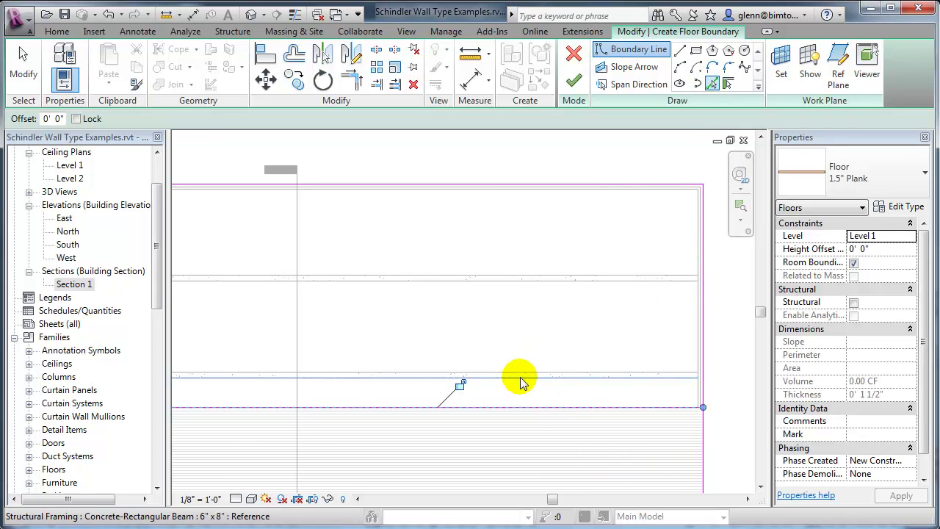
{"action": "key", "text": "t"}
{"action": "key", "text": "r"}
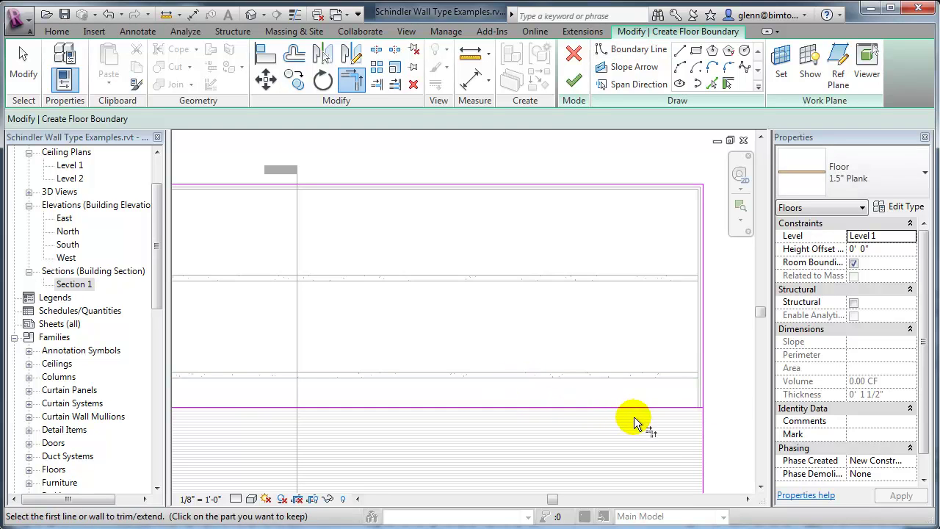
{"action": "left_click", "coordinate": [641, 408]}
{"action": "left_click", "coordinate": [701, 381]}
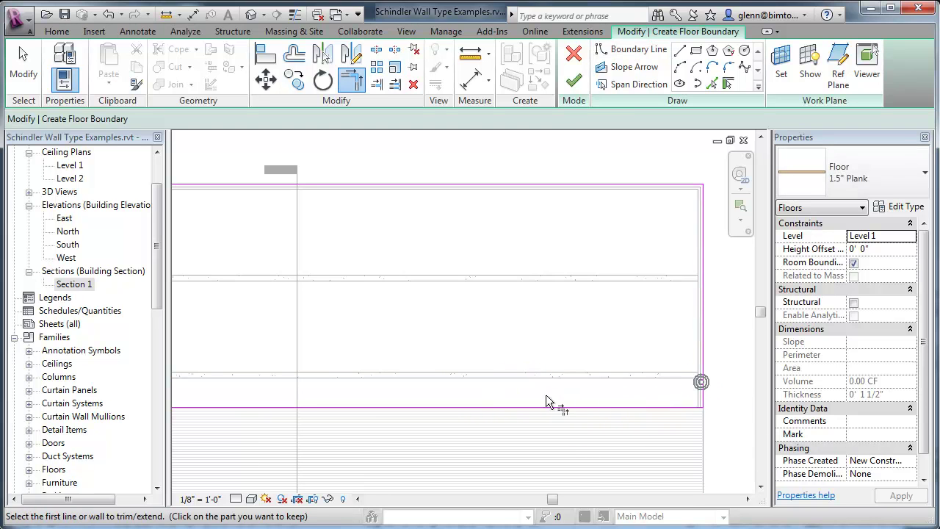
{"action": "middle_click_drag", "start_coordinate": [288, 358], "coordinate": [535, 338]}
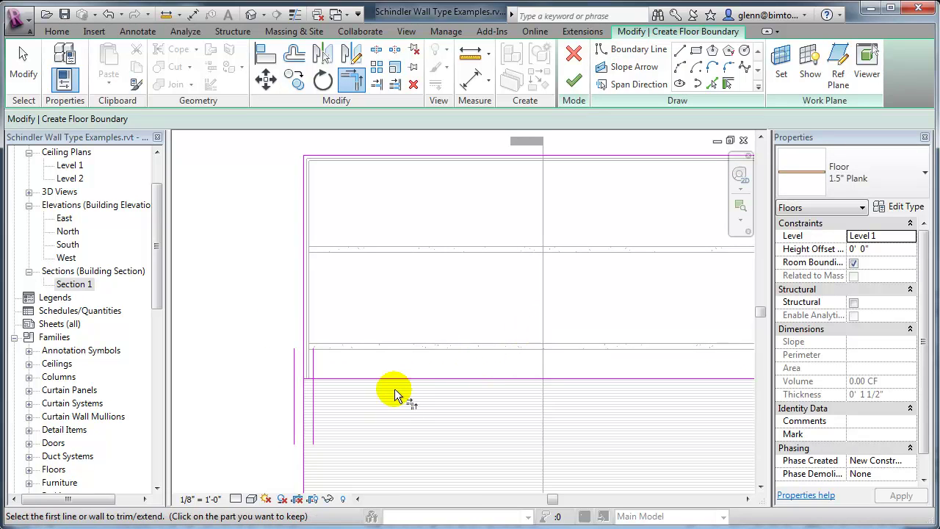
{"action": "left_click", "coordinate": [388, 377]}
{"action": "left_click", "coordinate": [307, 347]}
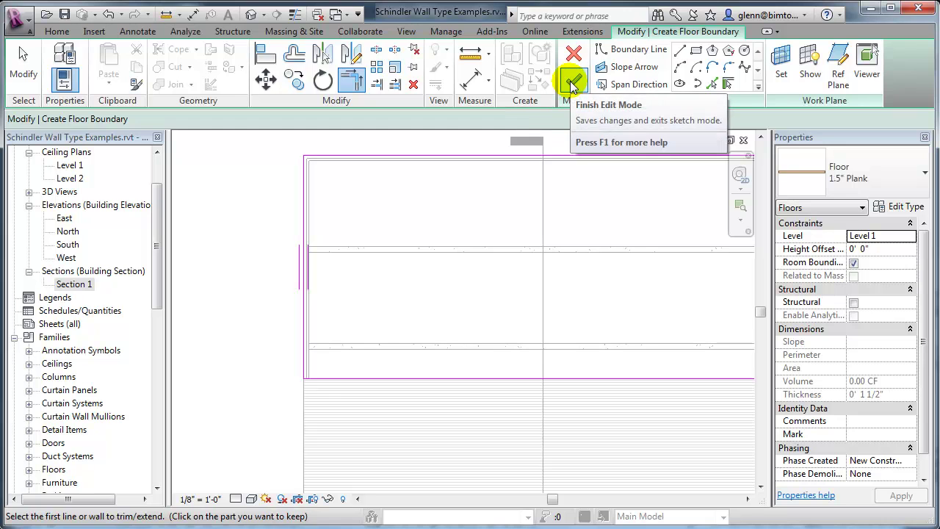
- Finish the 1.5" Plank floor sketch and open the Section 1 view from its section mark
{"action": "left_click", "coordinate": [573, 82]}
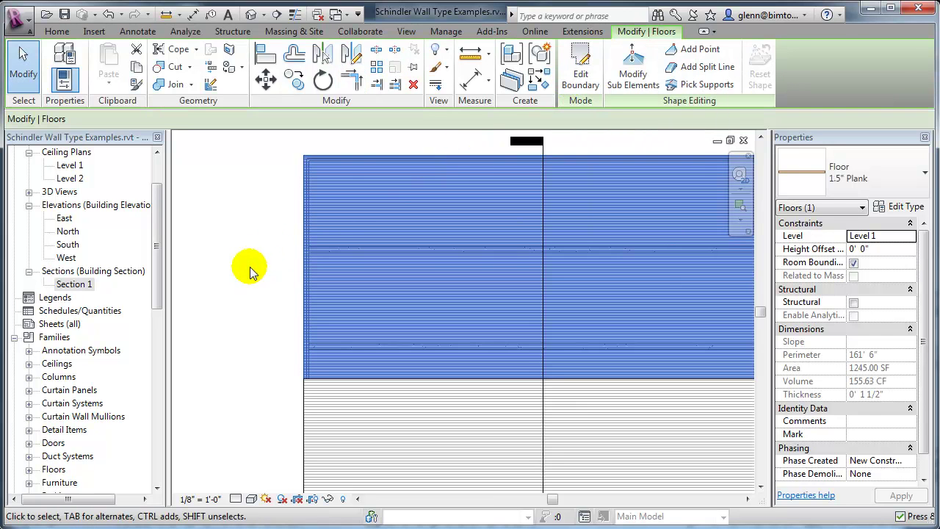
{"action": "key", "text": "Escape"}
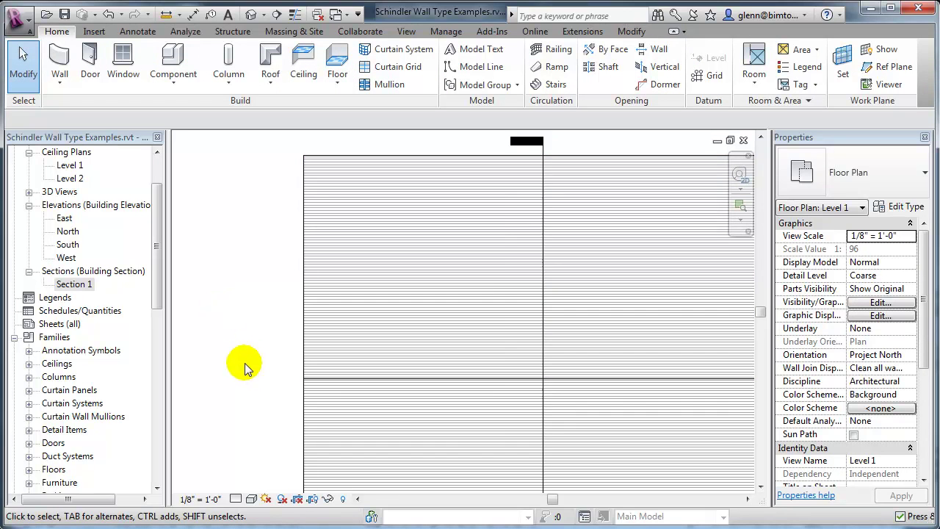
{"action": "scroll", "coordinate": [276, 334], "scroll_direction": "down", "scroll_amount": 2}
{"action": "middle_click_drag", "start_coordinate": [276, 334], "coordinate": [287, 191]}
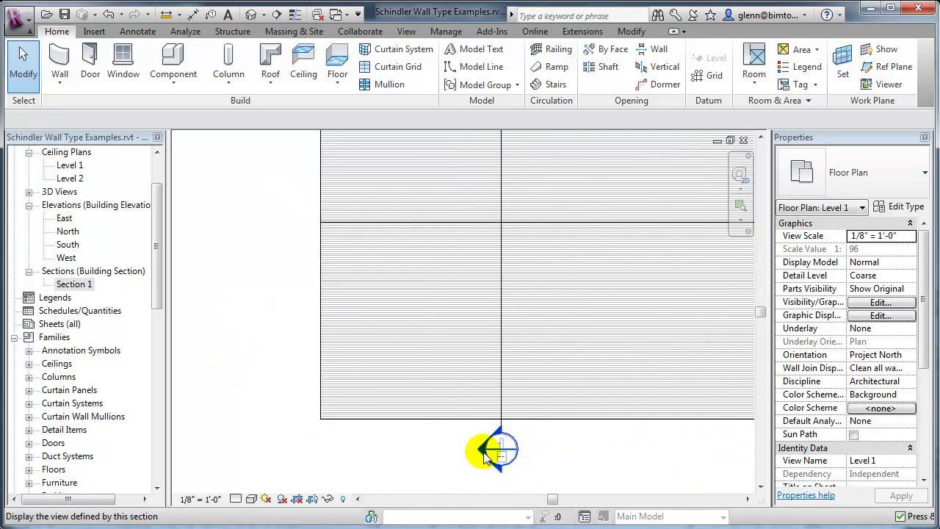
{"action": "double_click", "coordinate": [491, 444]}
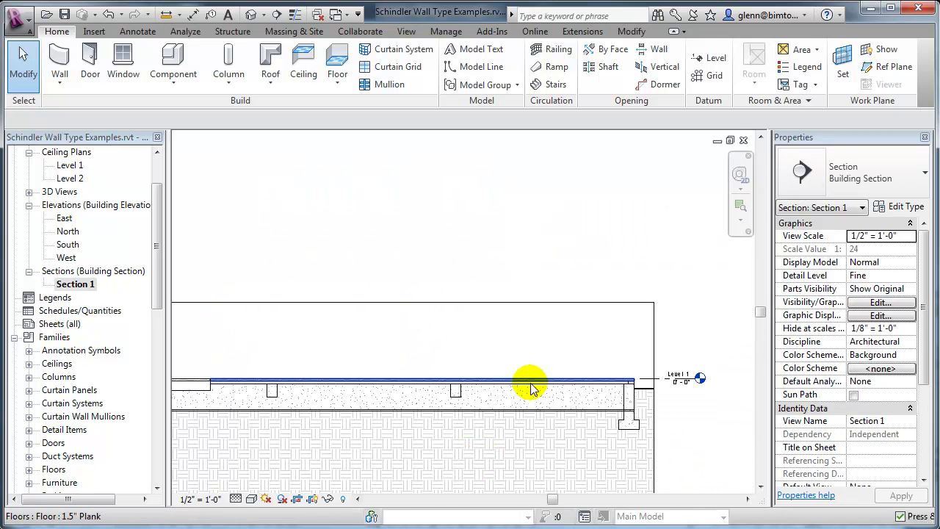
- Examine in Section 1 how the new plank floor sits above the foundation wall and the precast beam
{"action": "scroll", "coordinate": [621, 423], "scroll_direction": "up", "scroll_amount": 4}
{"action": "middle_click_drag", "start_coordinate": [678, 404], "coordinate": [487, 430]}
{"action": "scroll", "coordinate": [495, 404], "scroll_direction": "up", "scroll_amount": 3}
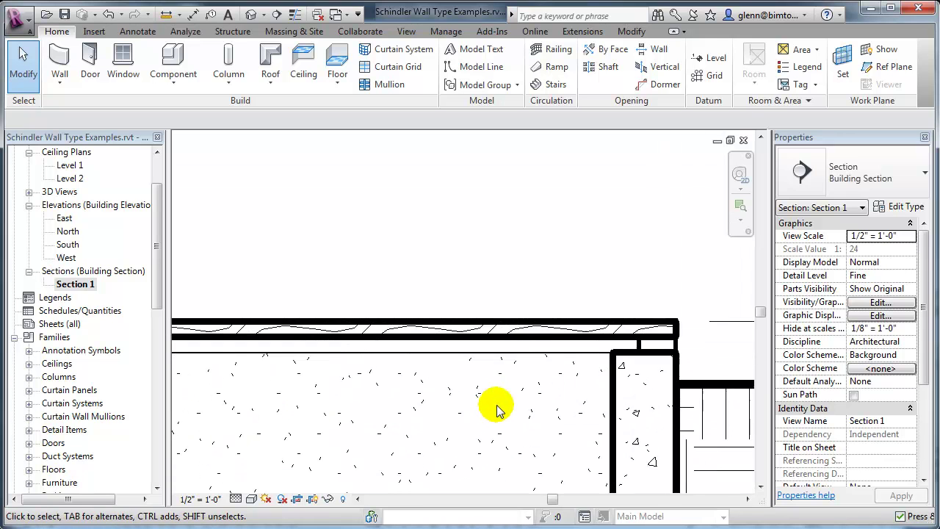
{"action": "scroll", "coordinate": [418, 429], "scroll_direction": "down", "scroll_amount": 1}
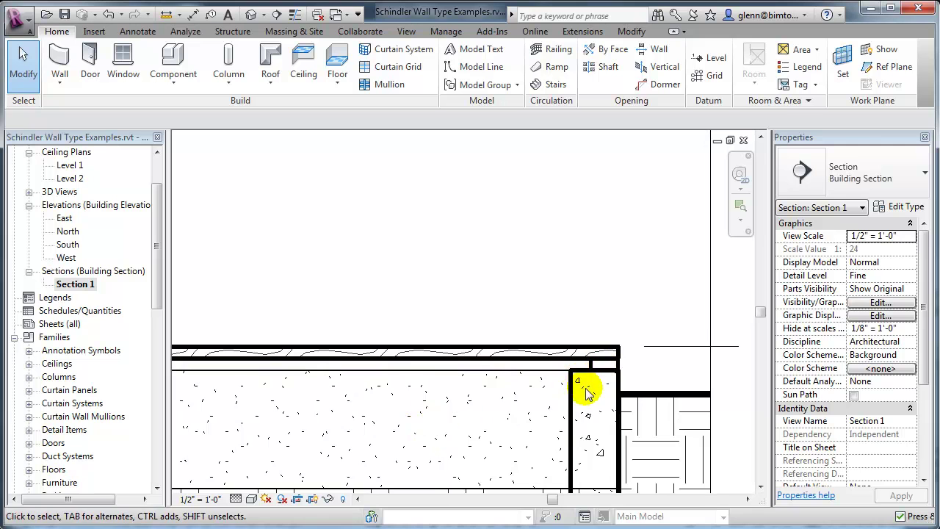
{"action": "scroll", "coordinate": [419, 416], "scroll_direction": "up", "scroll_amount": 2}
{"action": "middle_click_drag", "start_coordinate": [418, 415], "coordinate": [682, 408]}
{"action": "scroll", "coordinate": [470, 433], "scroll_direction": "down", "scroll_amount": 2}
{"action": "middle_click_drag", "start_coordinate": [287, 436], "coordinate": [478, 426]}
{"action": "scroll", "coordinate": [357, 428], "scroll_direction": "down", "scroll_amount": 1}
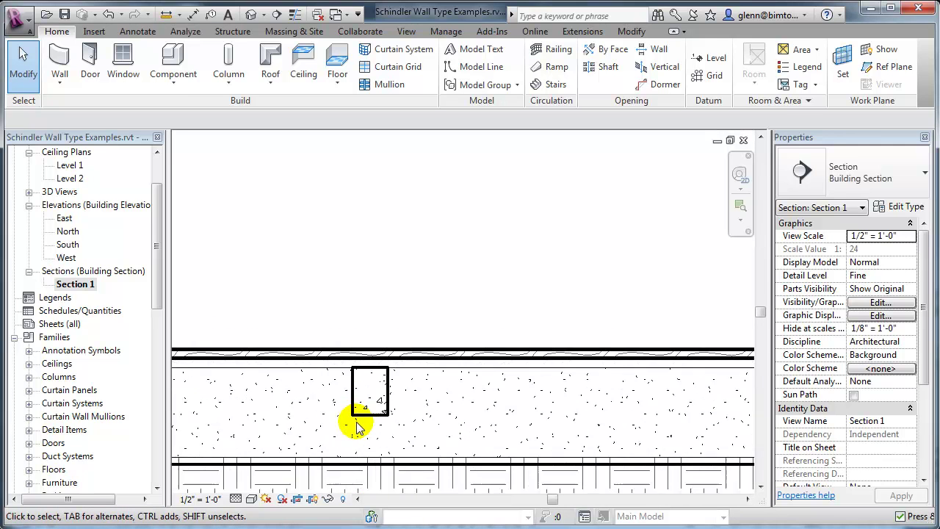
{"action": "scroll", "coordinate": [358, 428], "scroll_direction": "up", "scroll_amount": 2}
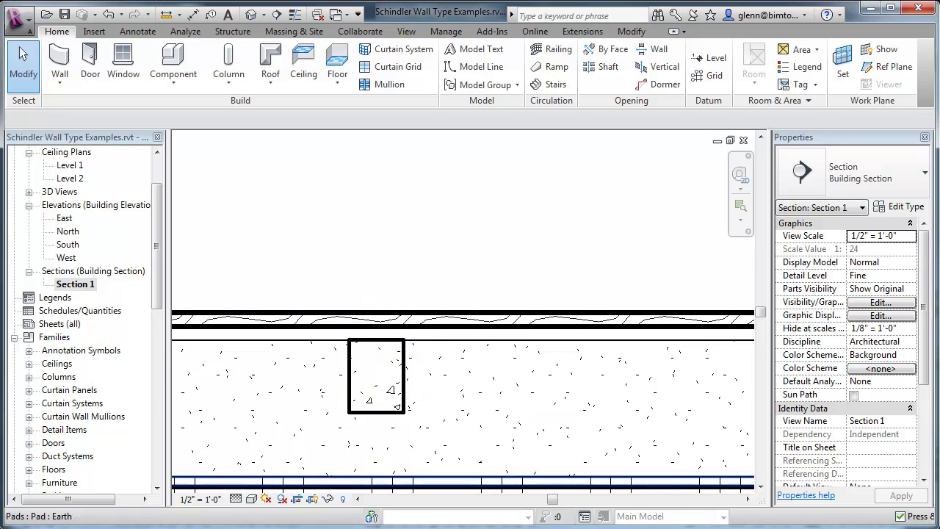
- Check the floor framing over the precast beam in Schindler frame.jpg in Windows Photo Viewer and return to Revit
{"action": "key", "text": "alt+Tab"}
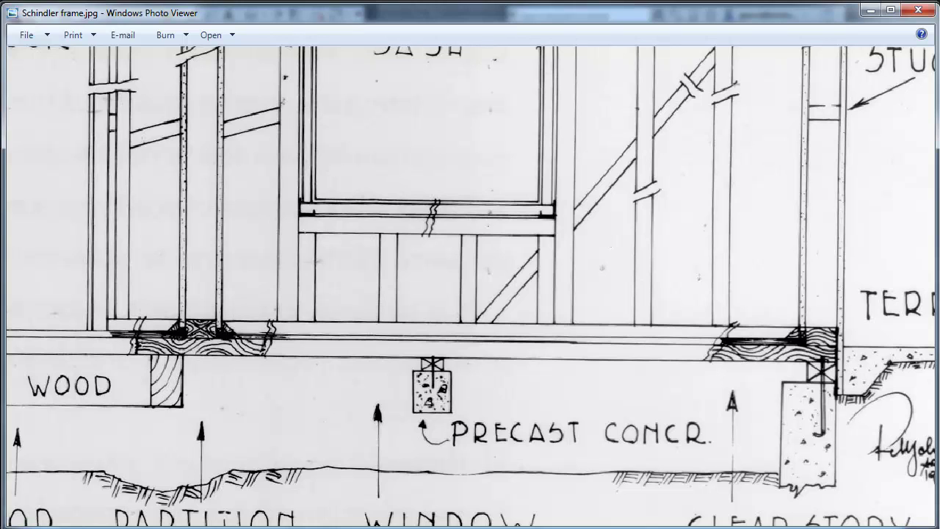
{"action": "key", "text": "alt+Tab"}
{"action": "scroll", "coordinate": [489, 261], "scroll_direction": "down", "scroll_amount": 5}
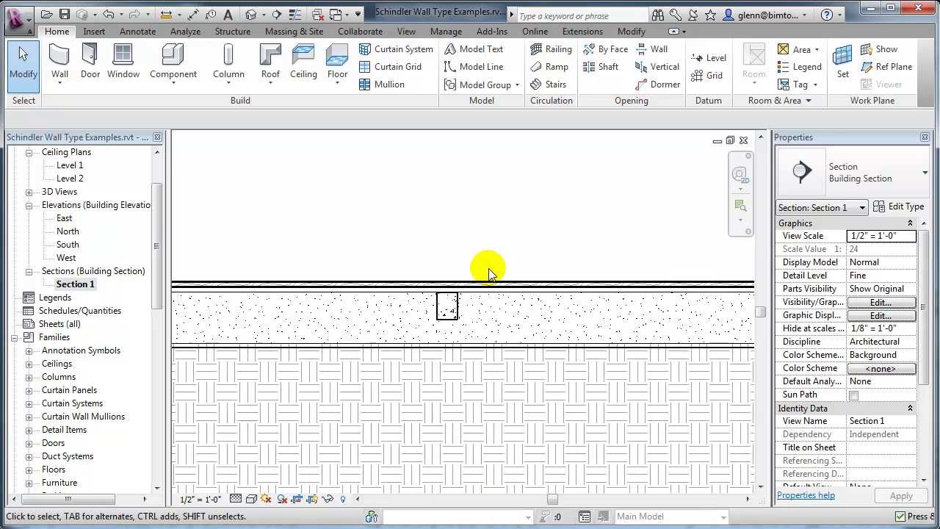